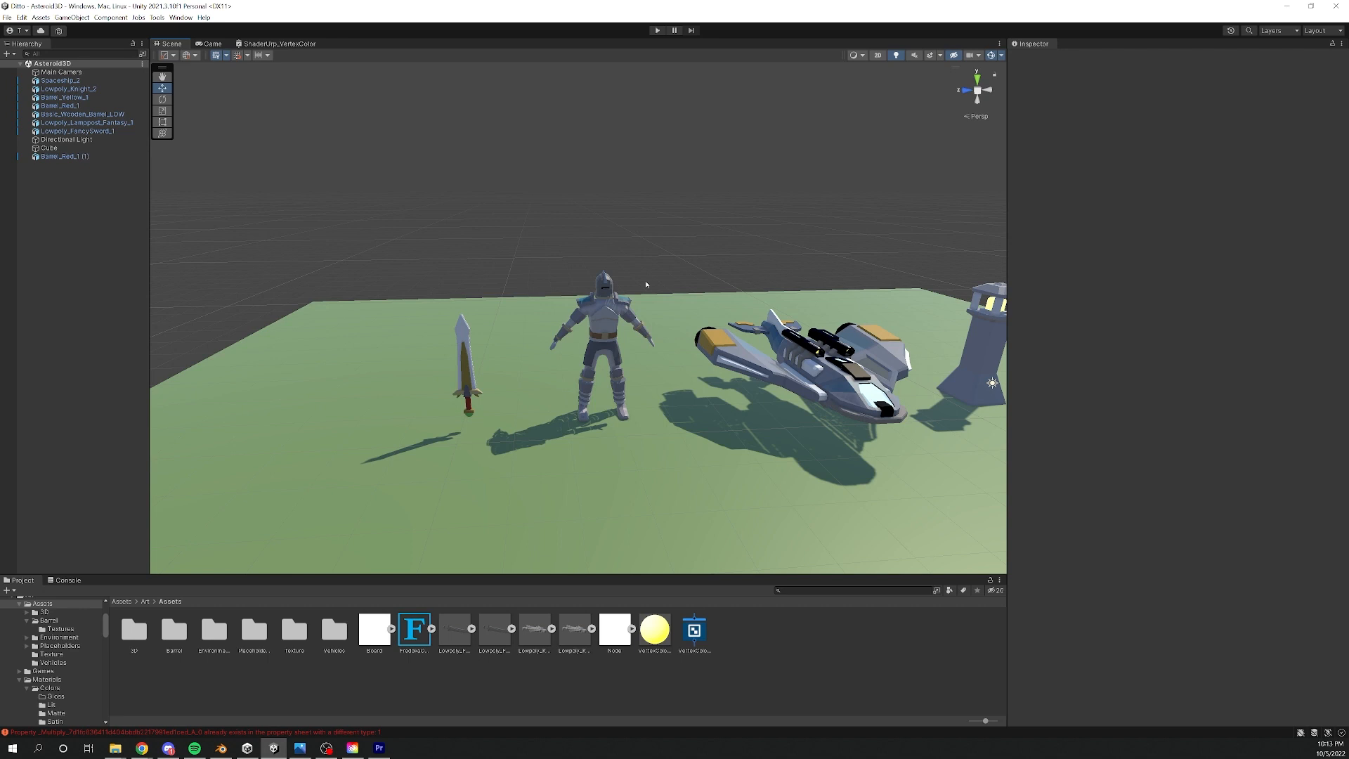
# - Examine the sword, knight, spaceship and lamppost models in the scene, checking which material the knight and spaceship use
pyautogui.click(461, 363)
pyautogui.keyDown('alt'); pyautogui.moveTo(506, 344); pyautogui.dragTo(578, 320, button='middle'); pyautogui.keyUp('alt')
pyautogui.keyDown('alt'); pyautogui.moveTo(591, 320); pyautogui.dragTo(770, 320, button='right'); pyautogui.keyUp('alt')
pyautogui.click(720, 294)
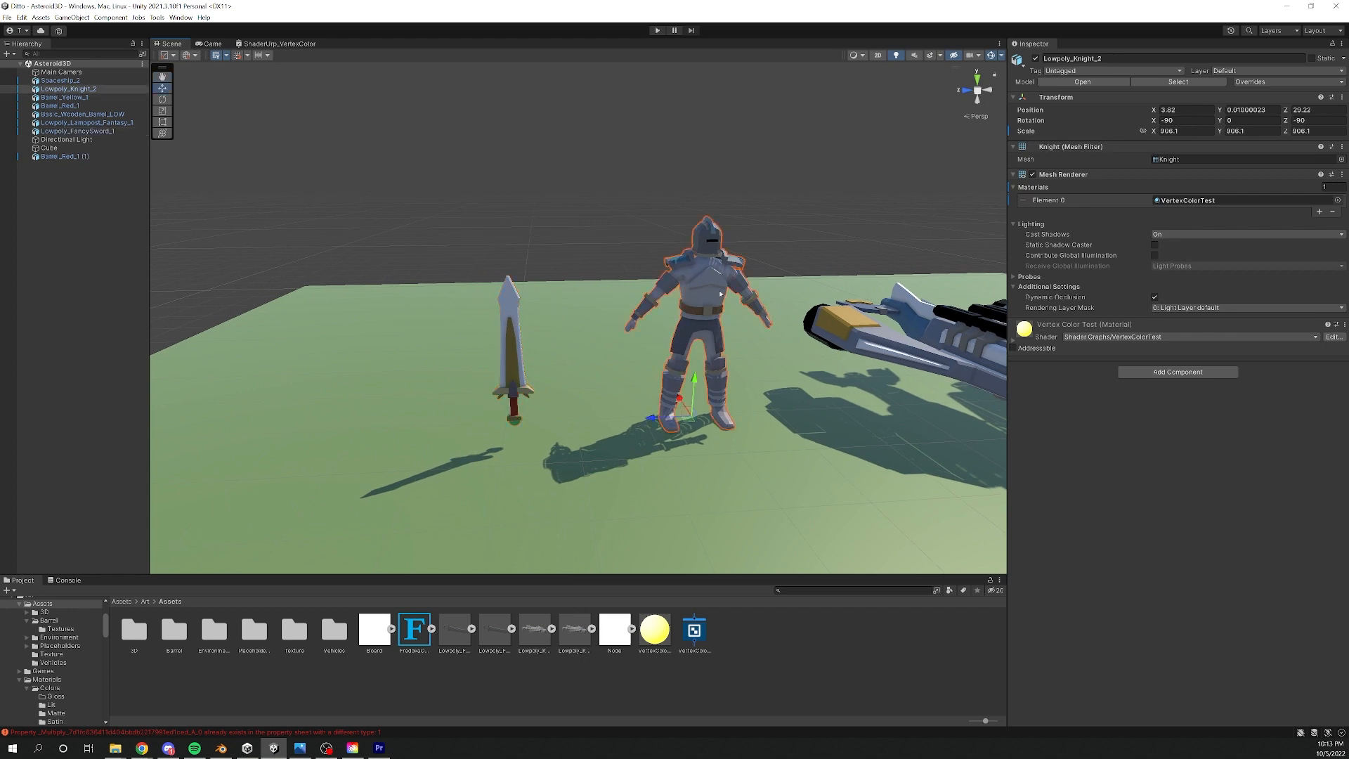
pyautogui.moveTo(869, 258); pyautogui.dragTo(560, 262, button='middle')
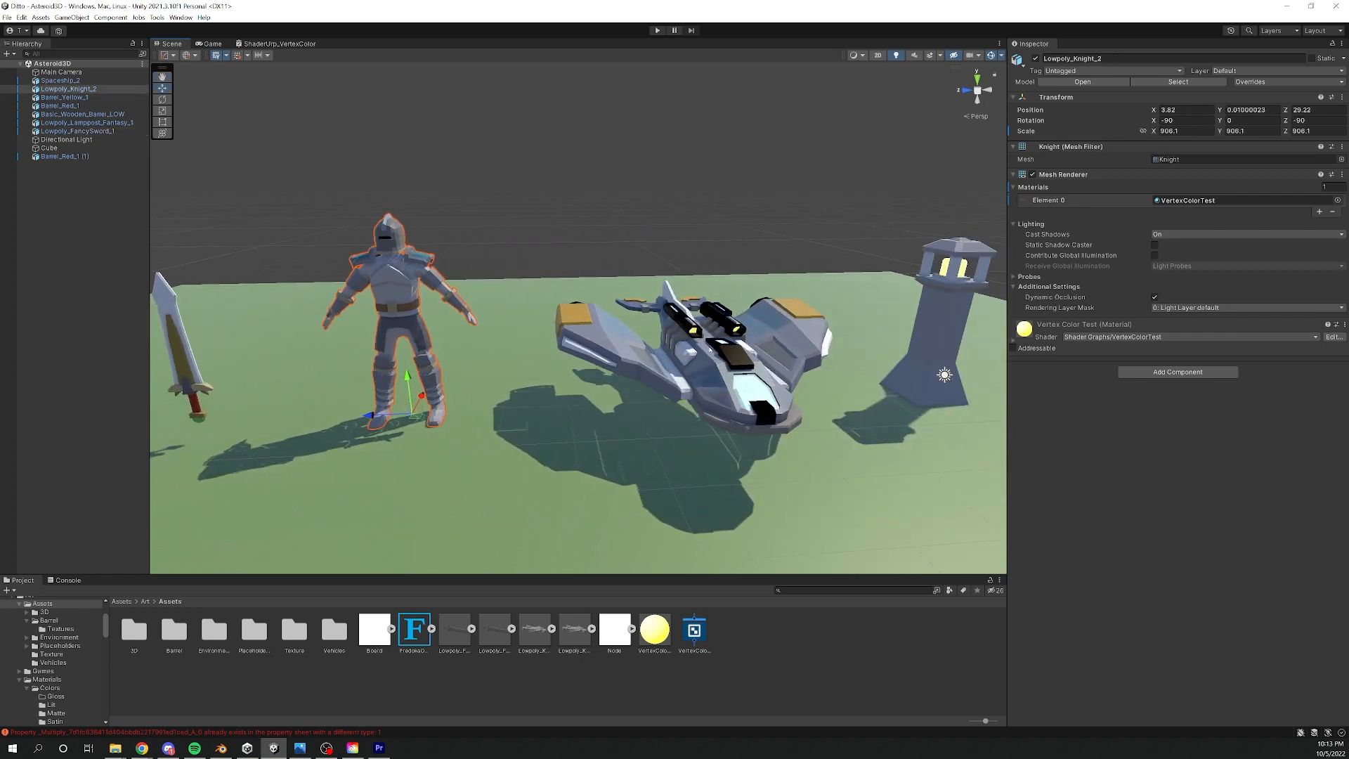
pyautogui.click(751, 319)
pyautogui.moveTo(751, 319); pyautogui.dragTo(435, 316, button='middle')
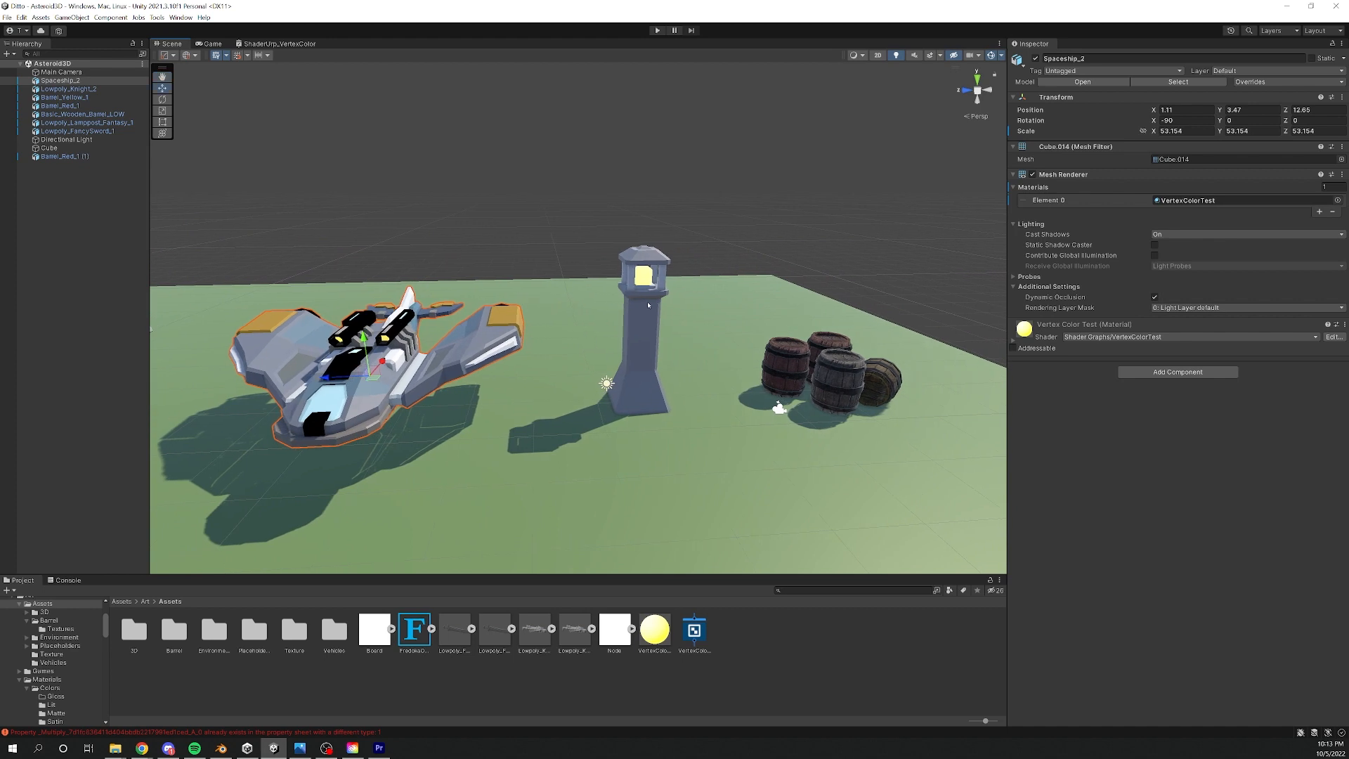
pyautogui.click(644, 306)
pyautogui.press('w')
pyautogui.moveTo(669, 311); pyautogui.dragTo(650, 281, button='right')
pyautogui.press('a')
pyautogui.click(574, 339)
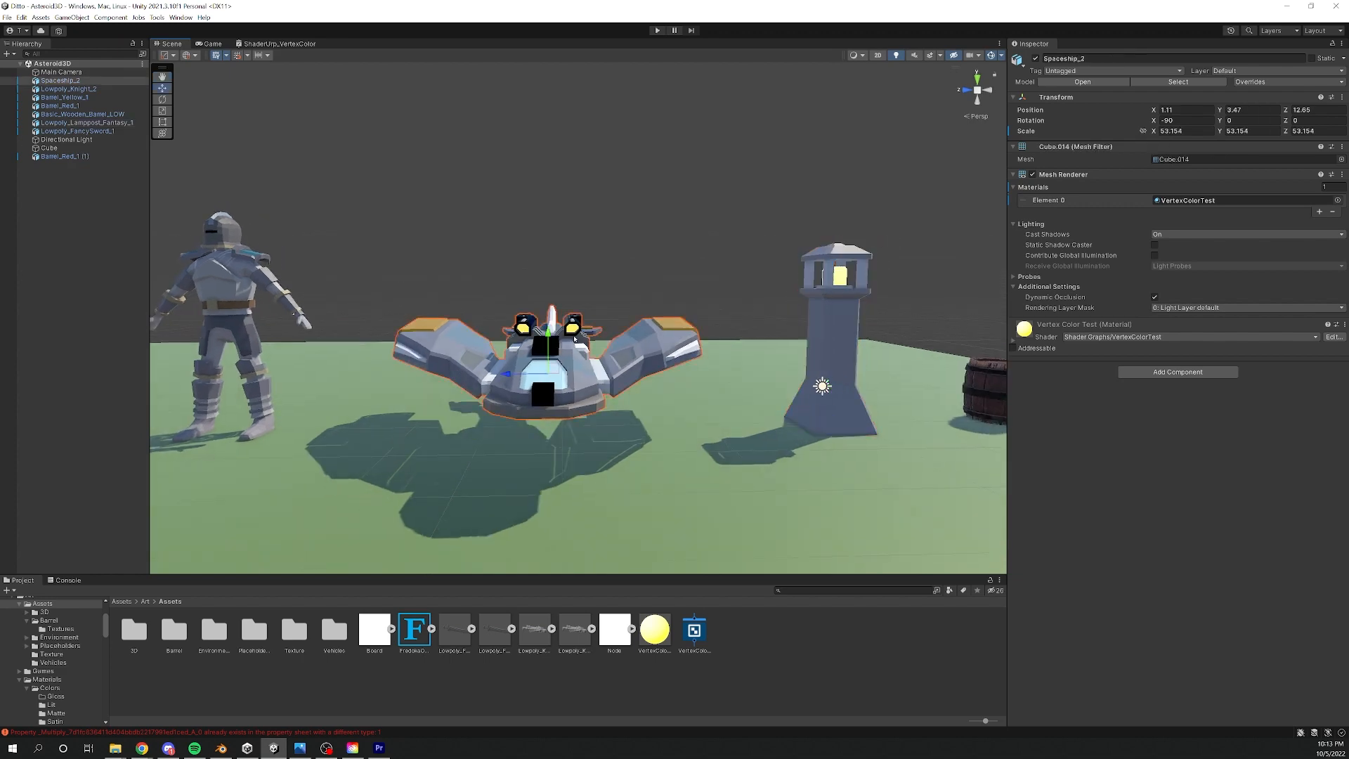
pyautogui.press('a')
pyautogui.moveTo(488, 358); pyautogui.dragTo(508, 385, button='right')
pyautogui.press('d')
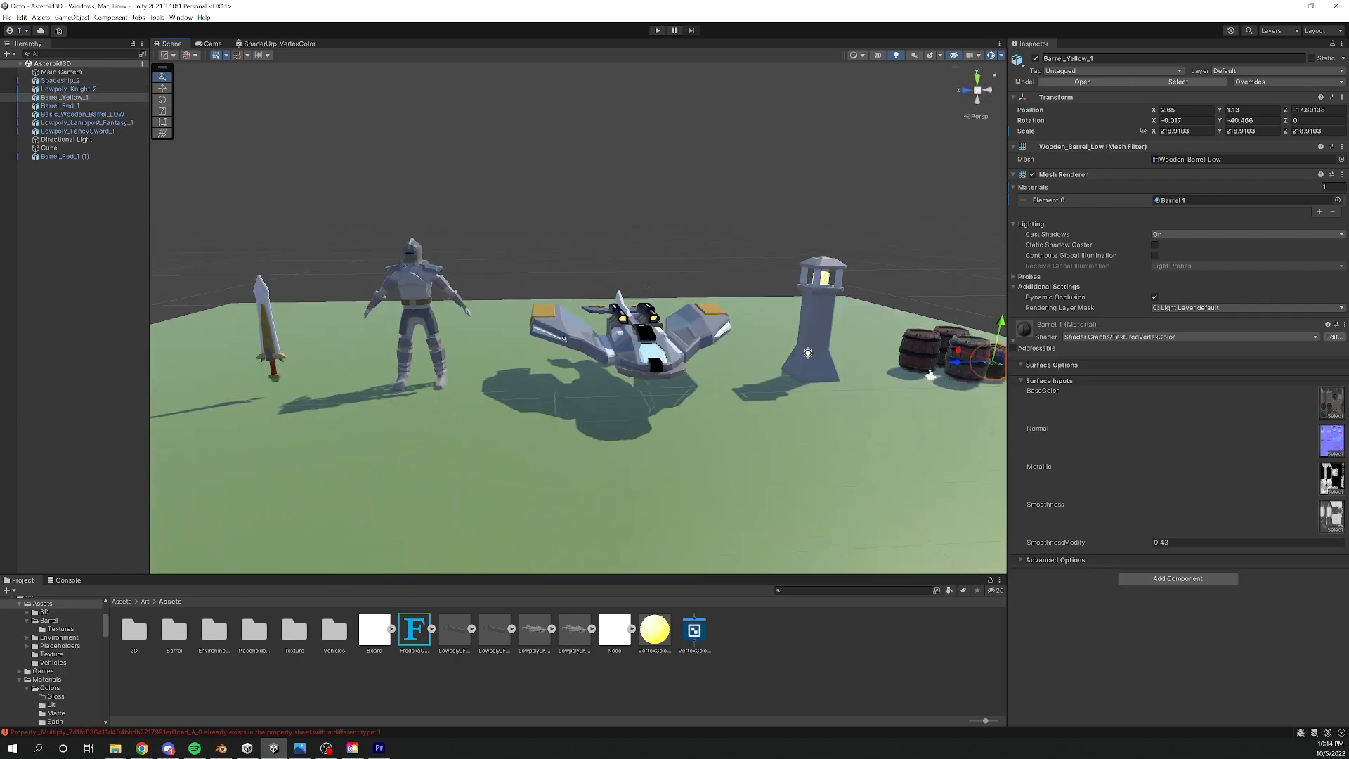
# - Examine the barrel group and the lamppost up close, comparing the materials assigned to the lamppost and the red and yellow barrels
pyautogui.click(614, 262)
pyautogui.moveTo(696, 297); pyautogui.dragTo(372, 301, button='middle')
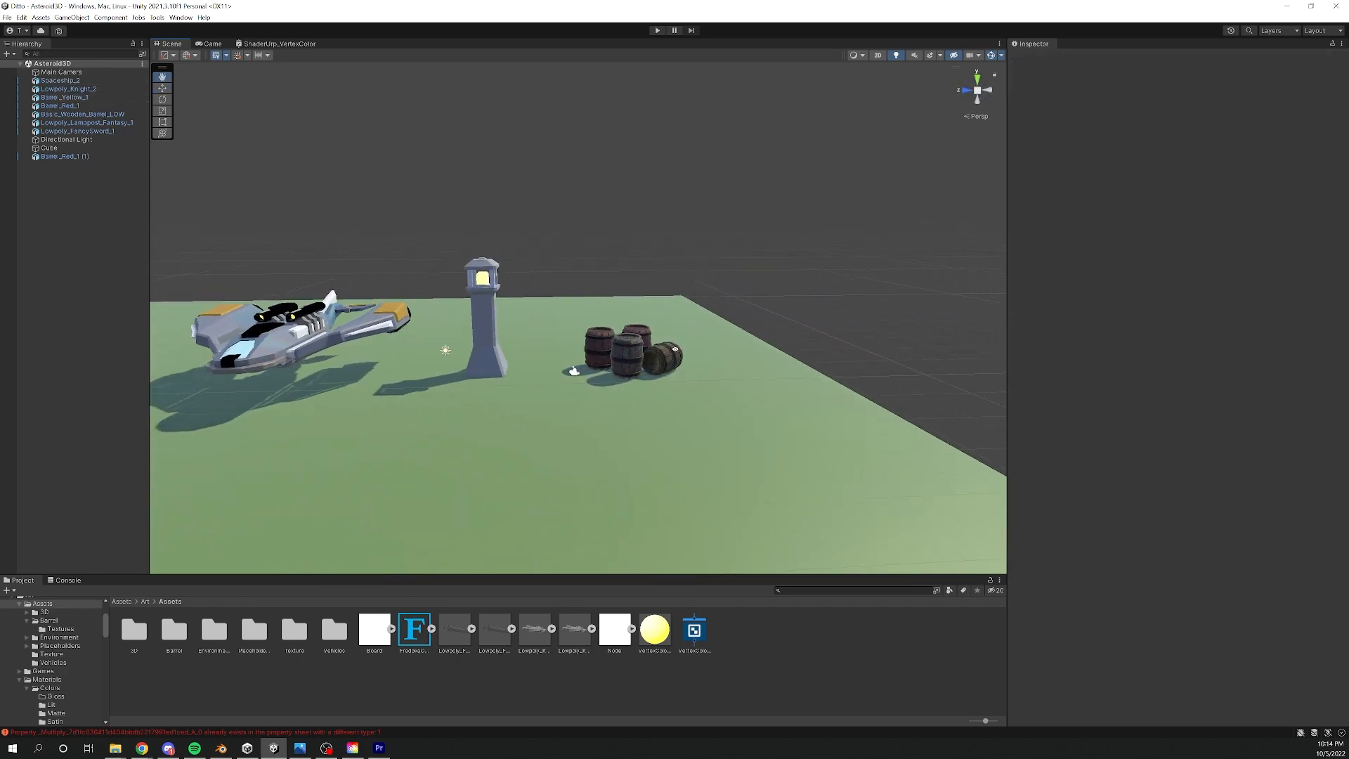
pyautogui.keyDown('alt'); pyautogui.moveTo(373, 303); pyautogui.dragTo(1094, 349, button='right'); pyautogui.keyUp('alt')
pyautogui.moveTo(702, 346); pyautogui.dragTo(639, 345, button='middle')
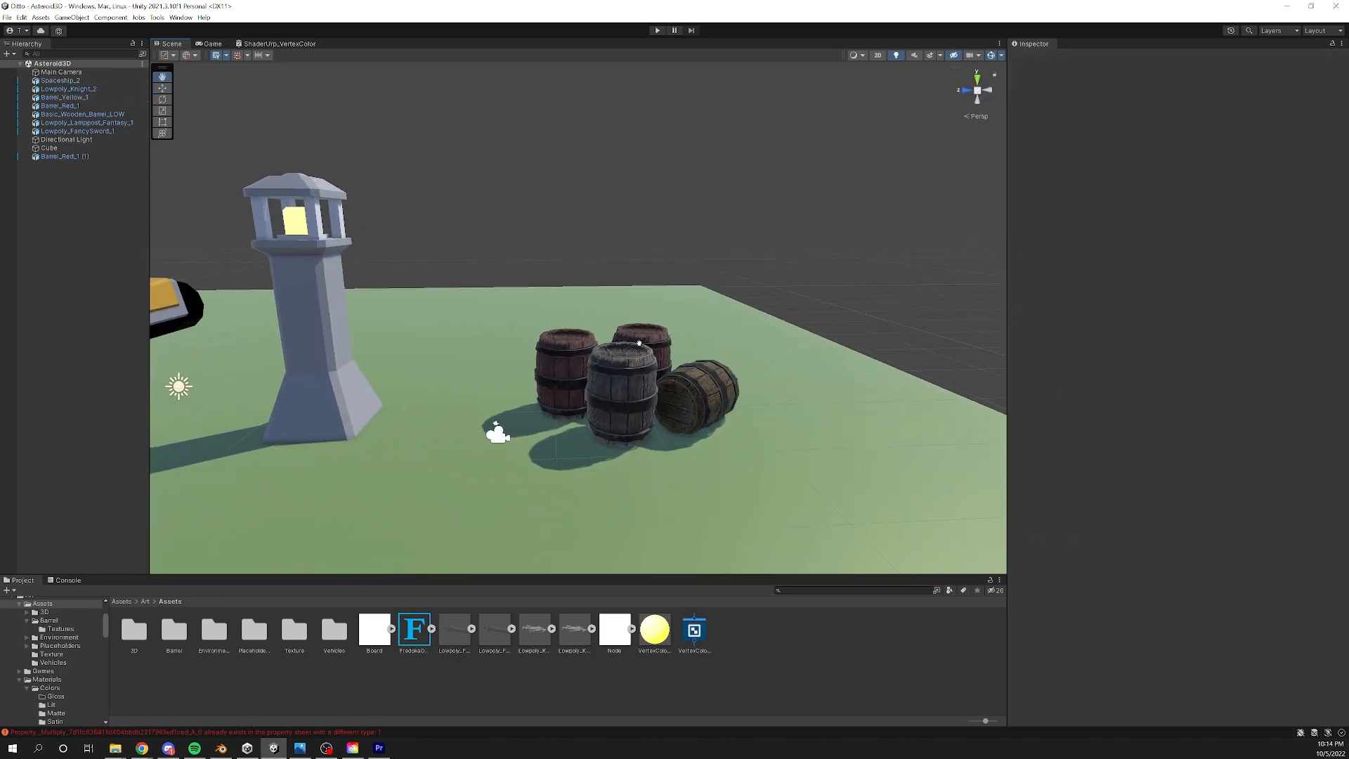
pyautogui.click(577, 356)
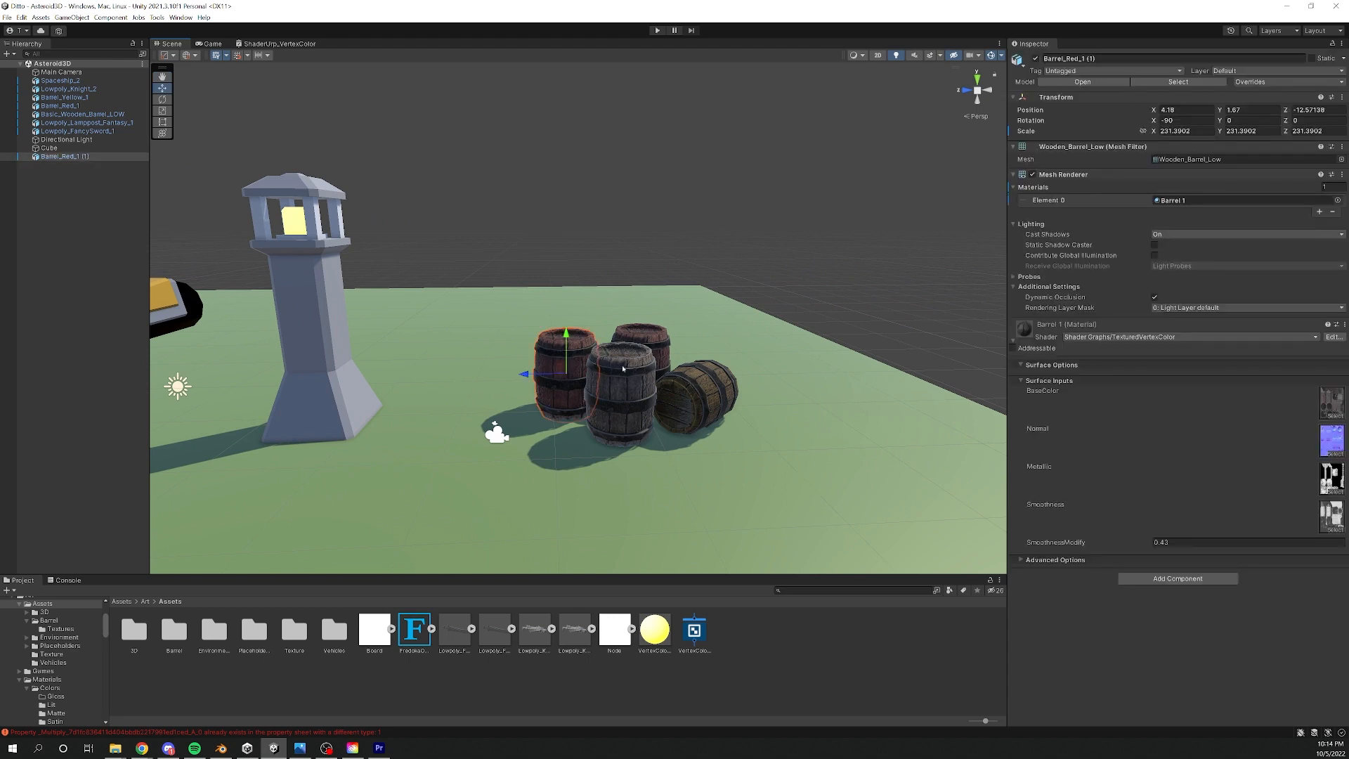
pyautogui.moveTo(346, 286); pyautogui.dragTo(349, 286, button='right')
pyautogui.press('a')
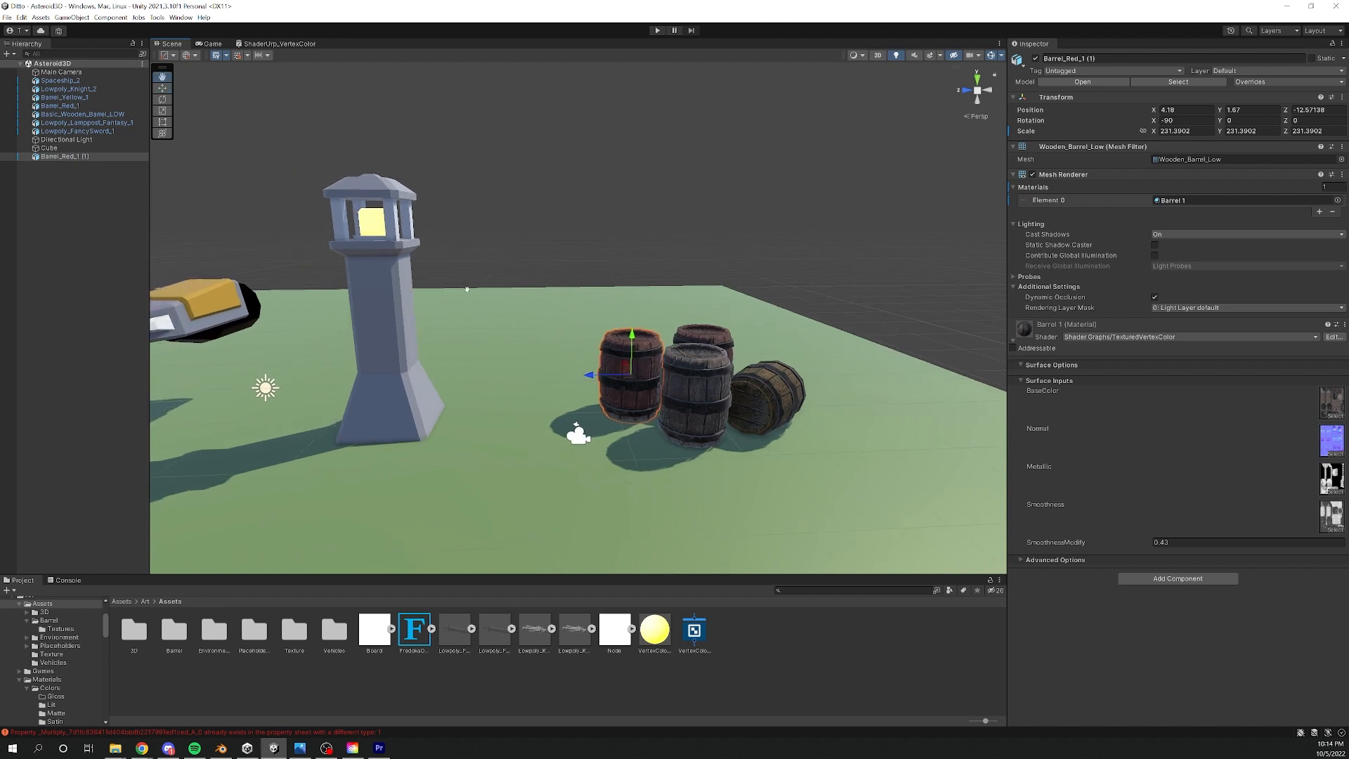
pyautogui.click(380, 292)
pyautogui.moveTo(581, 298); pyautogui.dragTo(520, 298, button='middle')
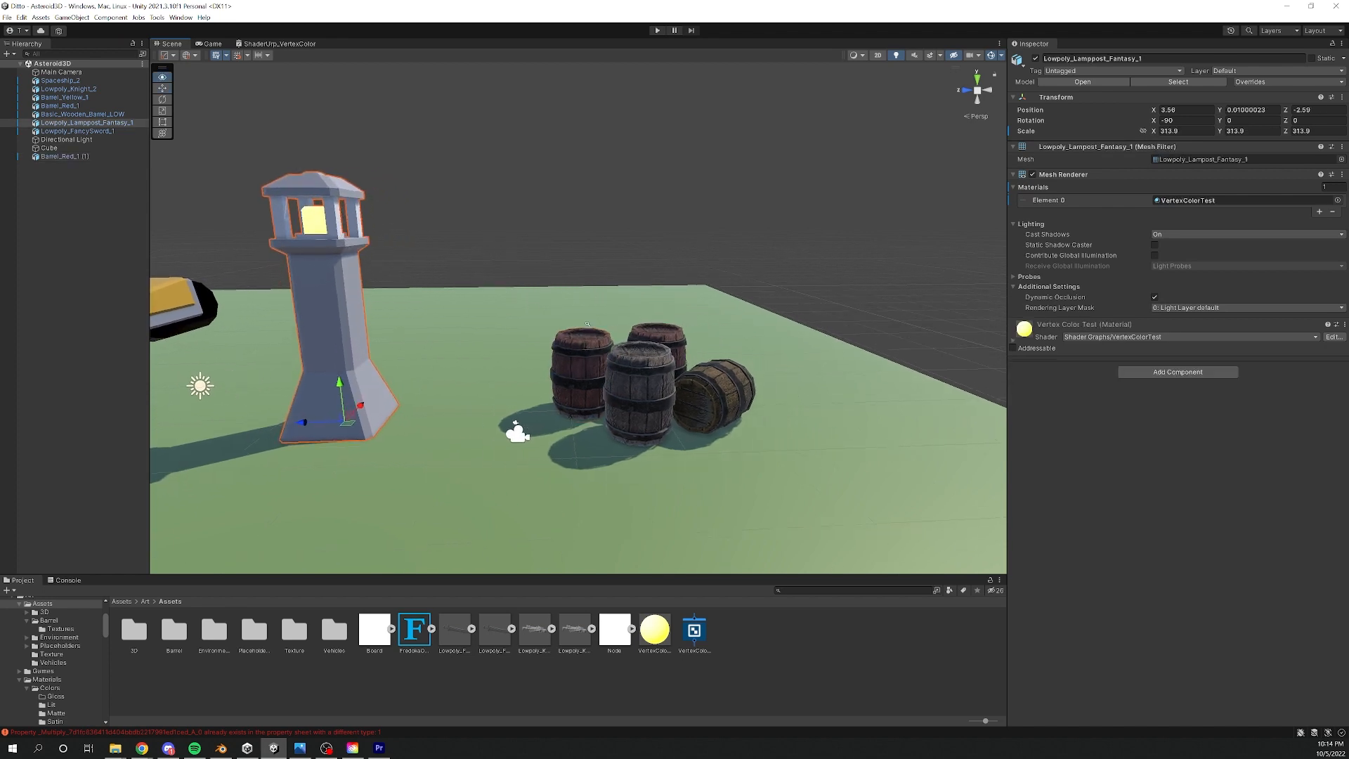
pyautogui.scroll(4, 597, 327)
pyautogui.moveTo(668, 361); pyautogui.dragTo(624, 344, button='middle')
pyautogui.click(556, 334)
pyautogui.click(641, 323)
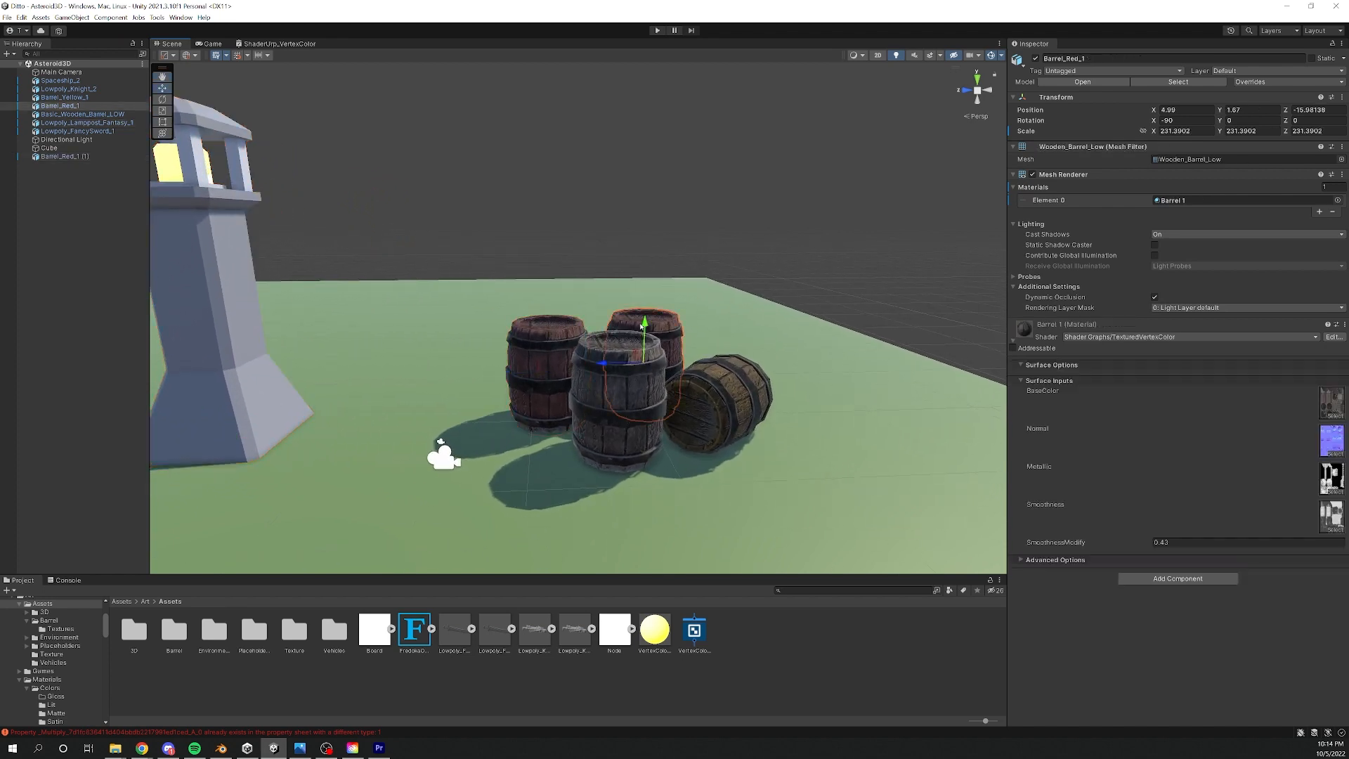
pyautogui.click(734, 401)
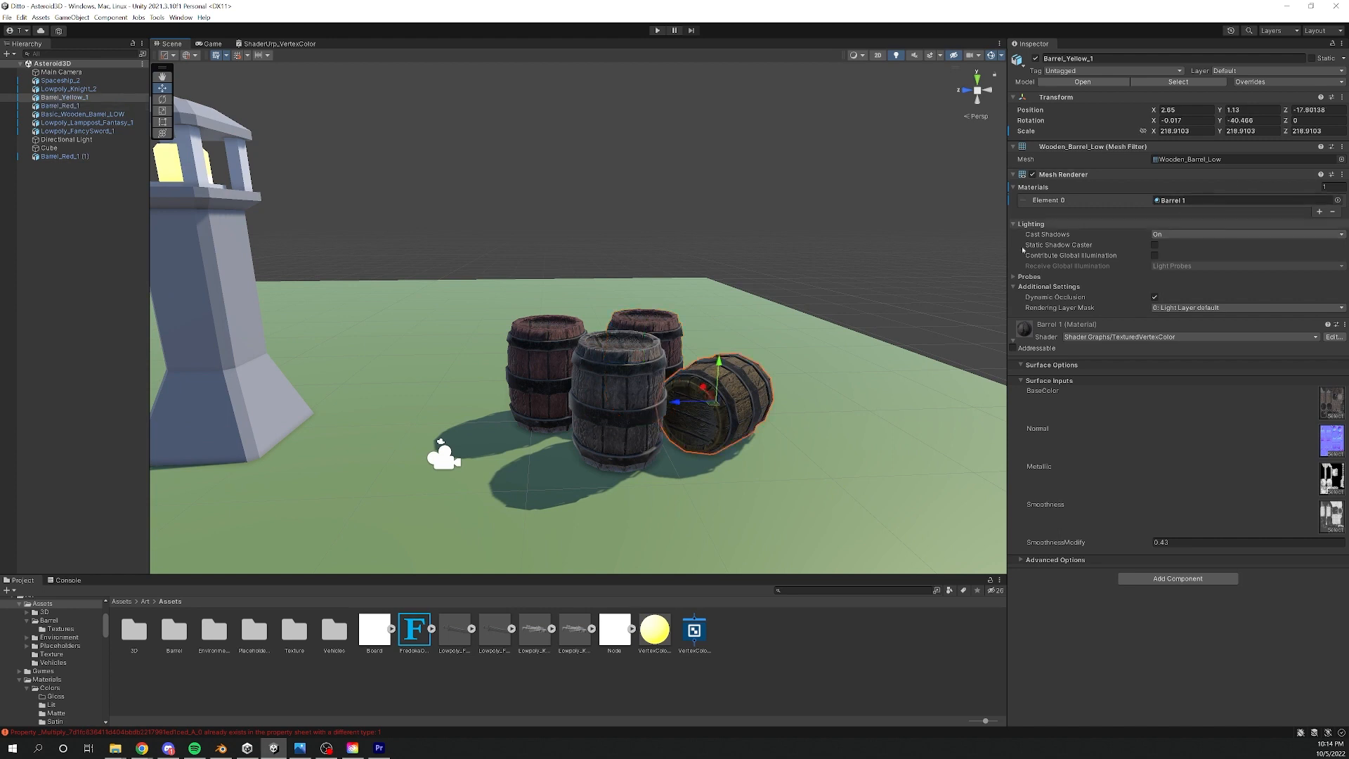
pyautogui.click(668, 328)
pyautogui.moveTo(620, 290); pyautogui.dragTo(618, 267, button='middle')
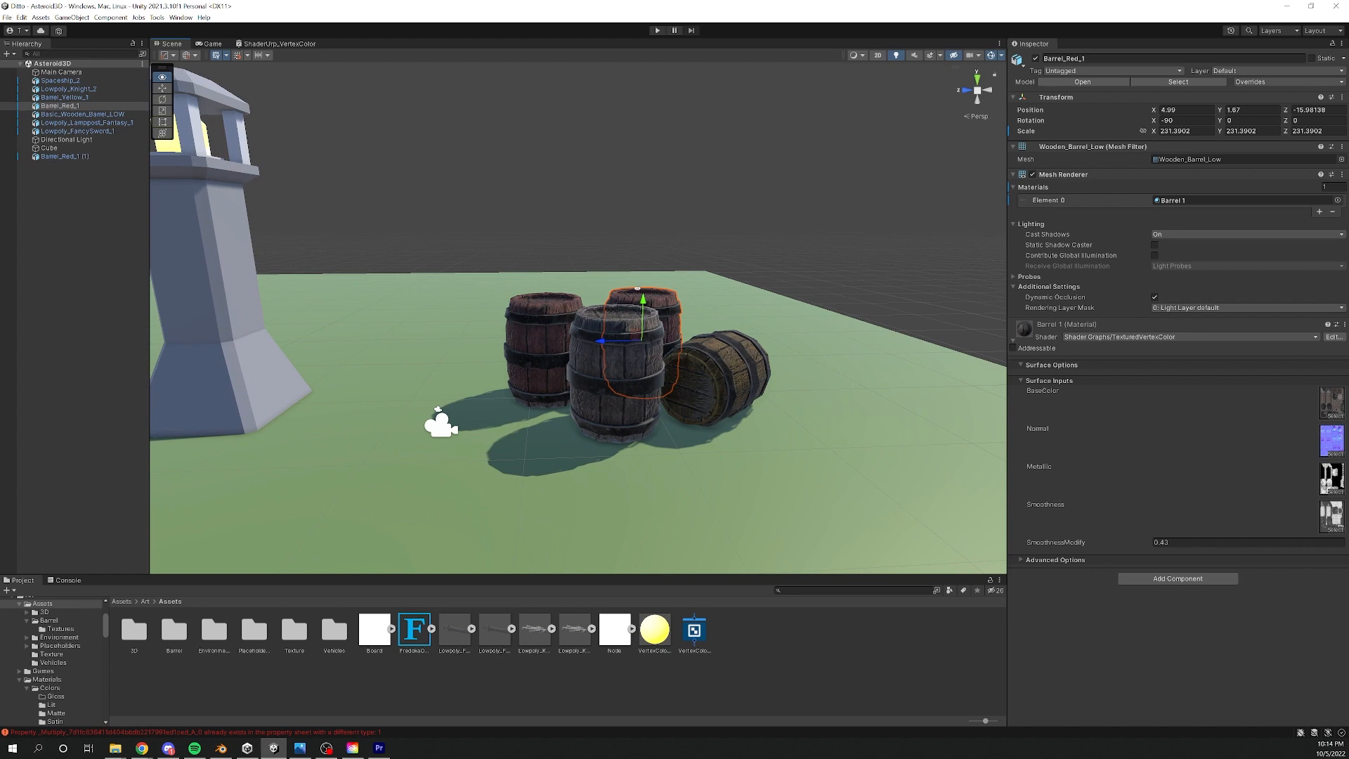
pyautogui.keyDown('alt'); pyautogui.moveTo(638, 288); pyautogui.dragTo(641, 334); pyautogui.keyUp('alt')
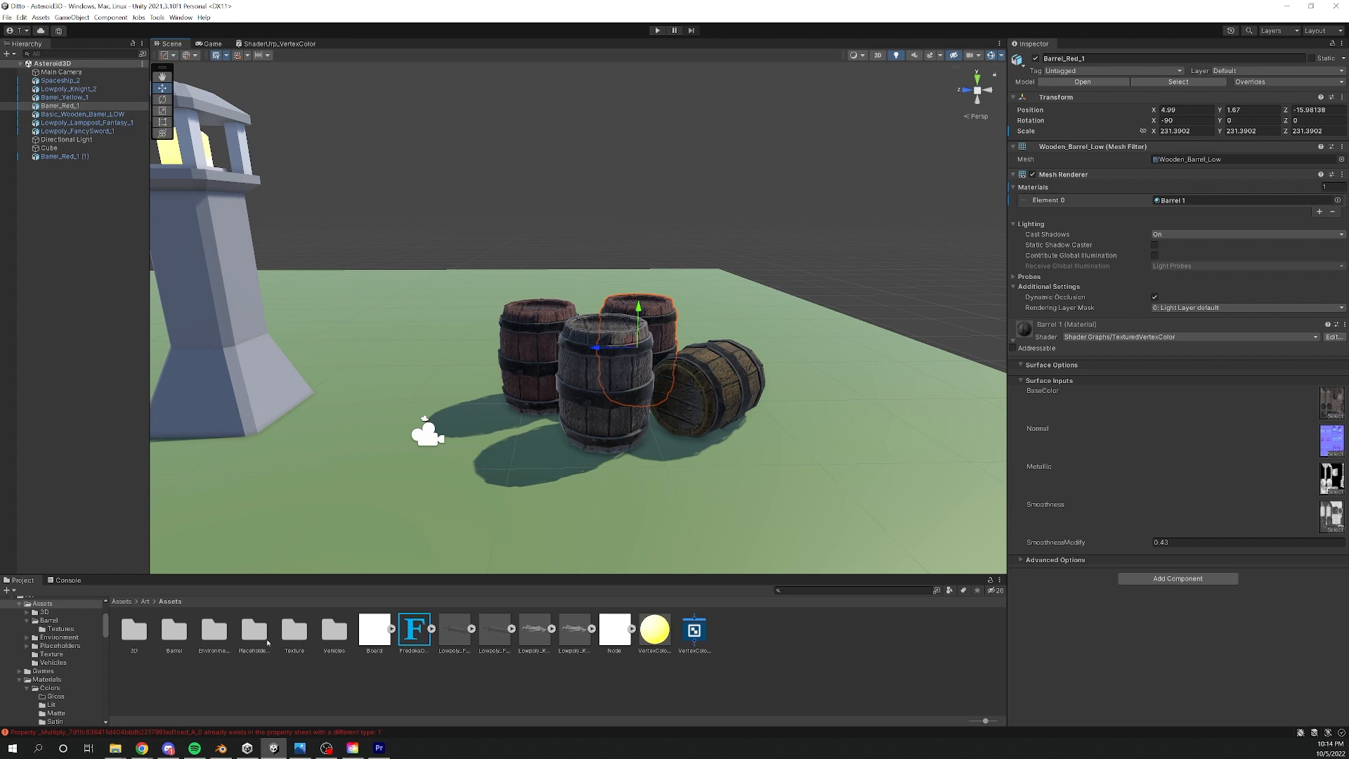
# - Open the Barrel asset's Textures folder and reveal the barrel's BaseColor texture in File Explorer
pyautogui.doubleClick(174, 630)
pyautogui.doubleClick(134, 630)
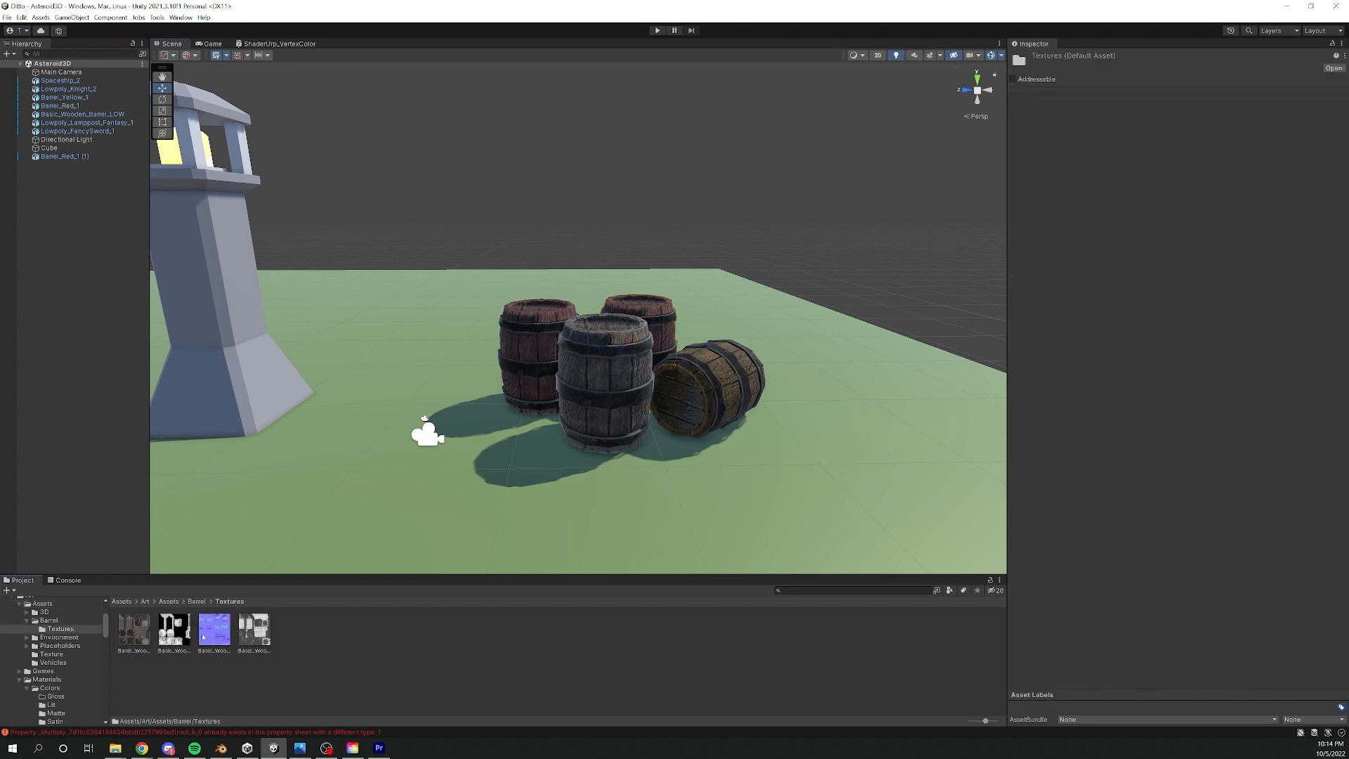
pyautogui.click(134, 630)
pyautogui.rightClick(138, 632)
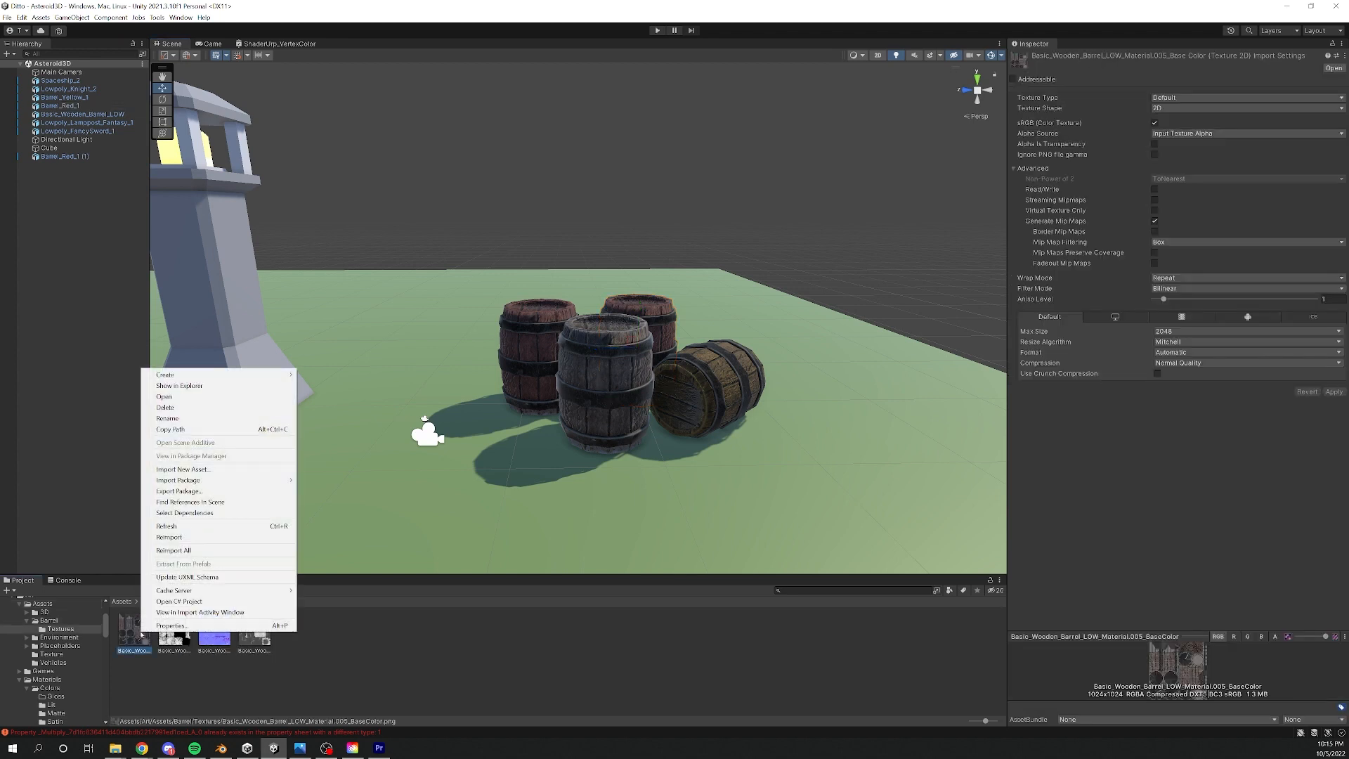
pyautogui.click(219, 391)
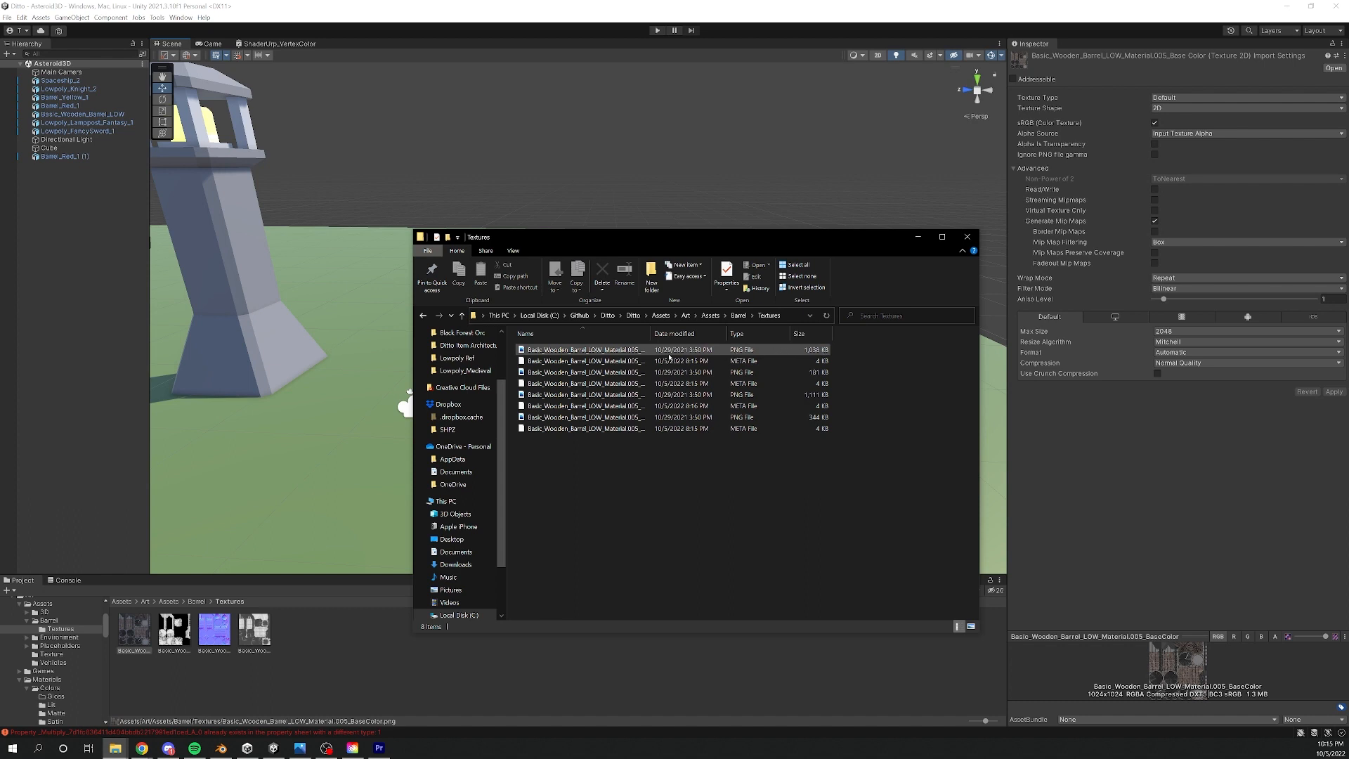
# - Go up to the Barrel folder and compare the file details of the Barrel_Red_1 and Barrel_Yellow_1 models
pyautogui.click(740, 315)
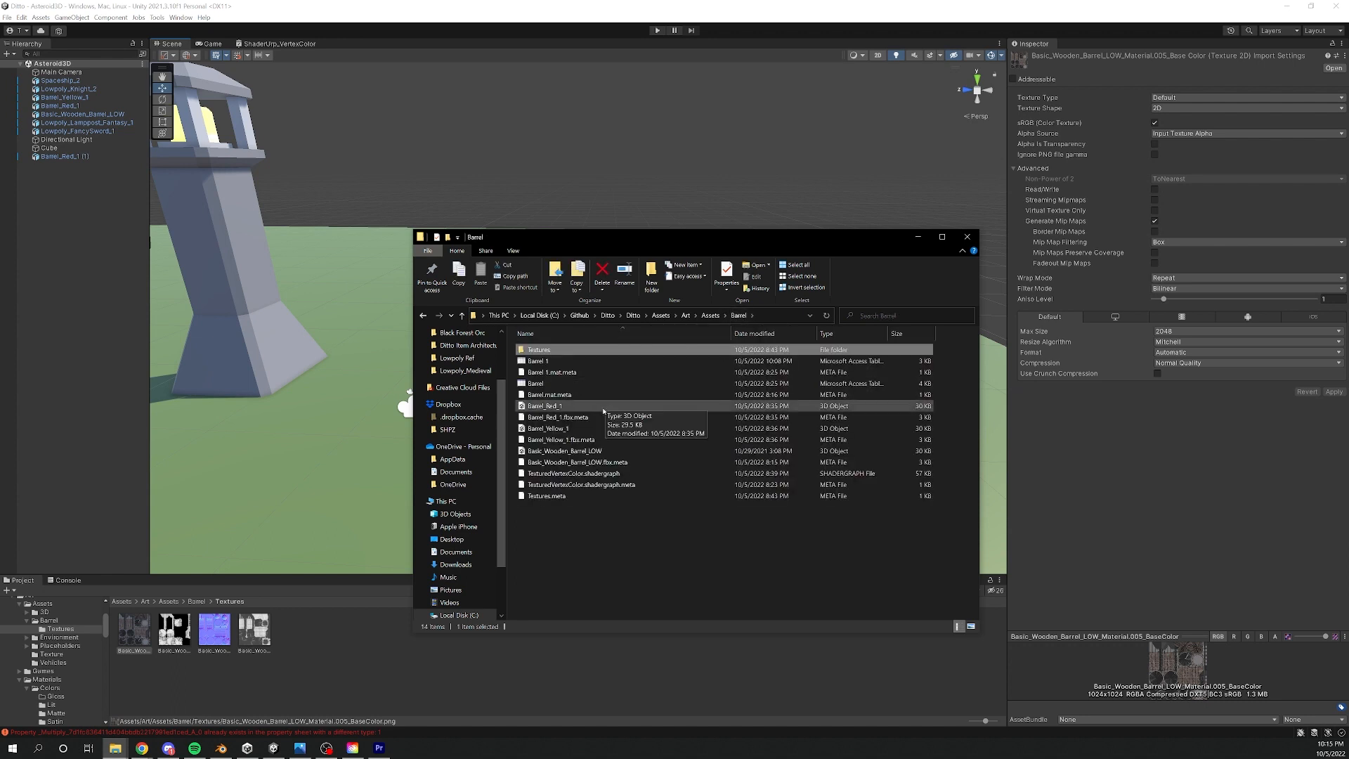
pyautogui.click(578, 407)
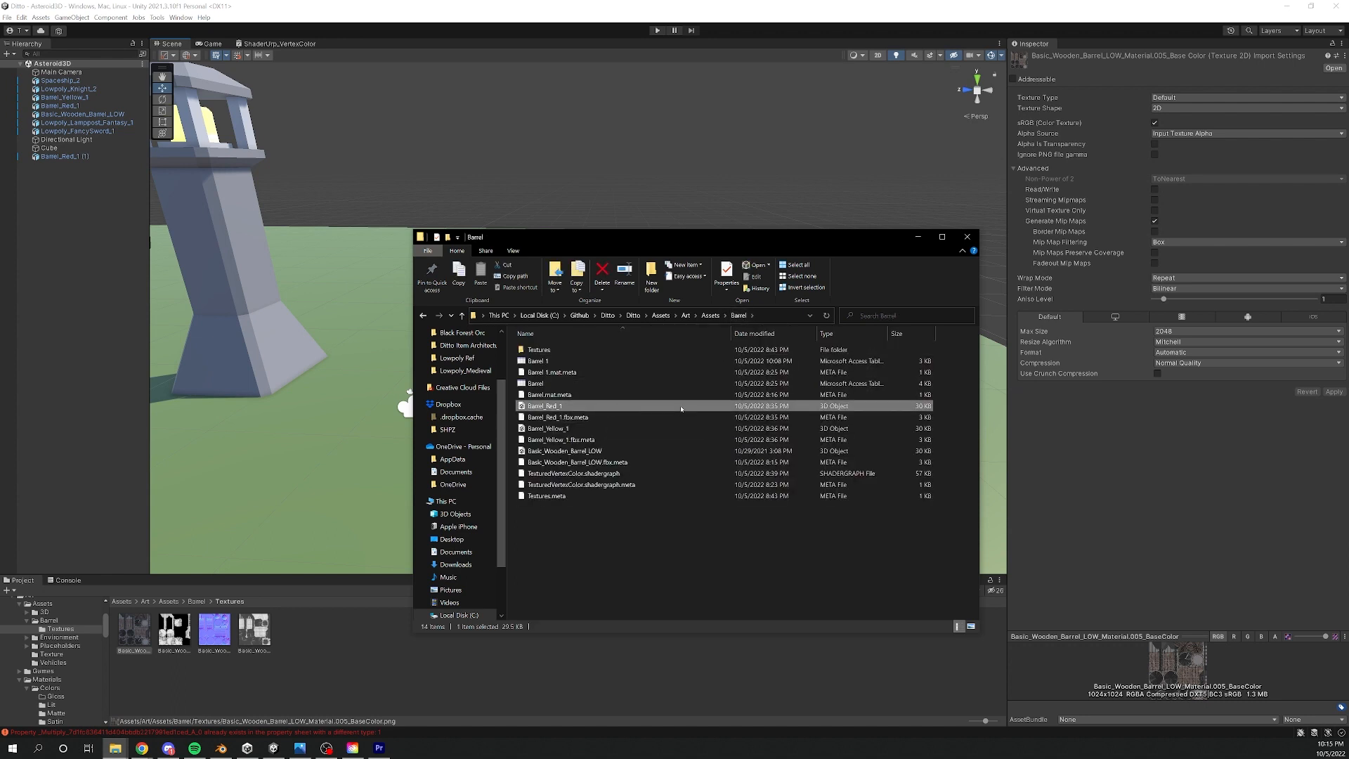
pyautogui.click(654, 428)
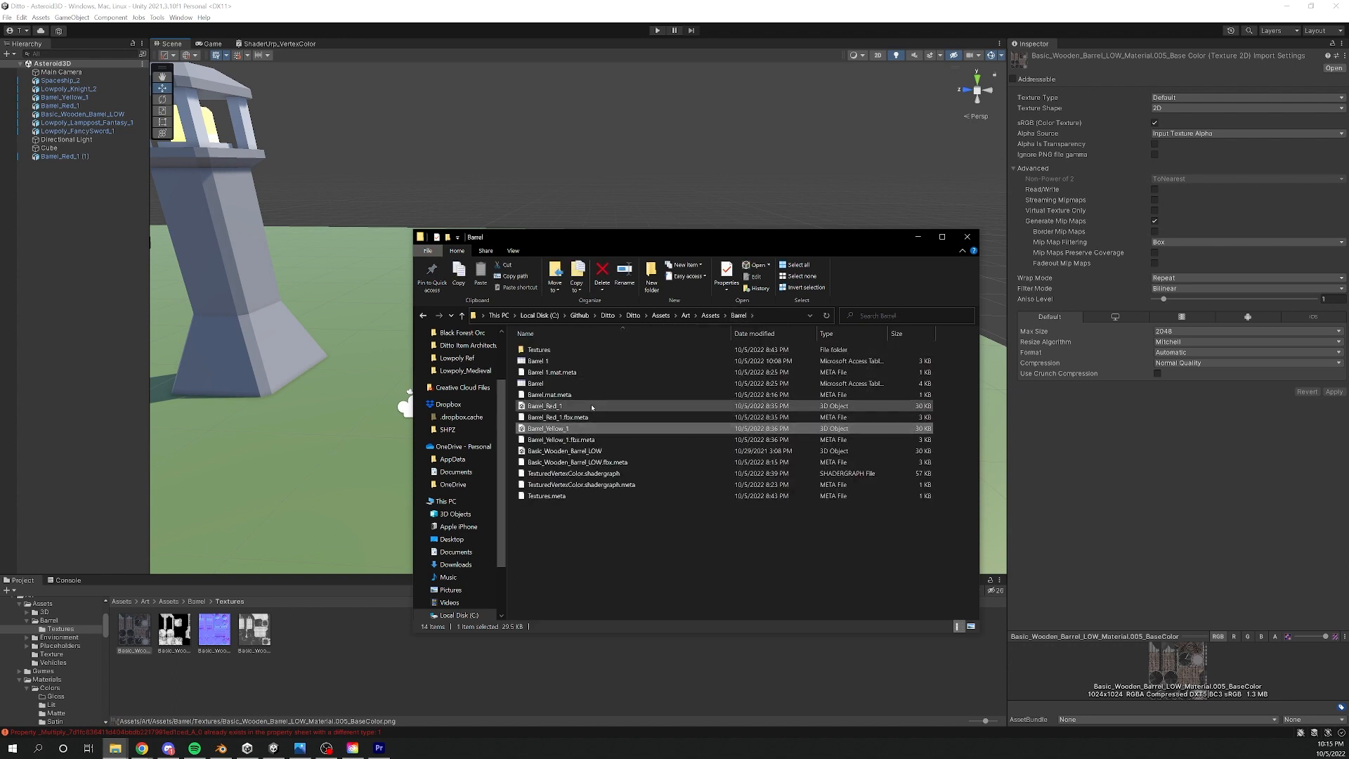
pyautogui.click(679, 438)
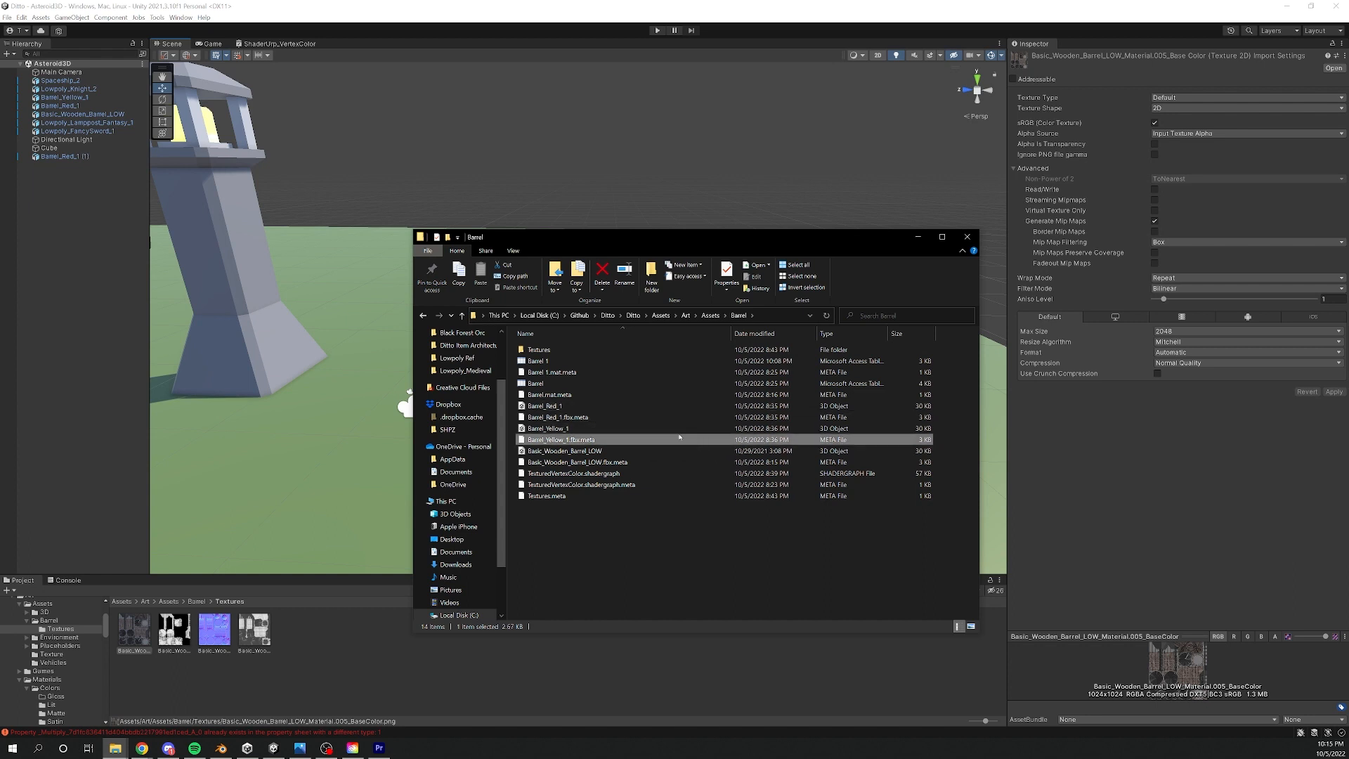
pyautogui.click(657, 429)
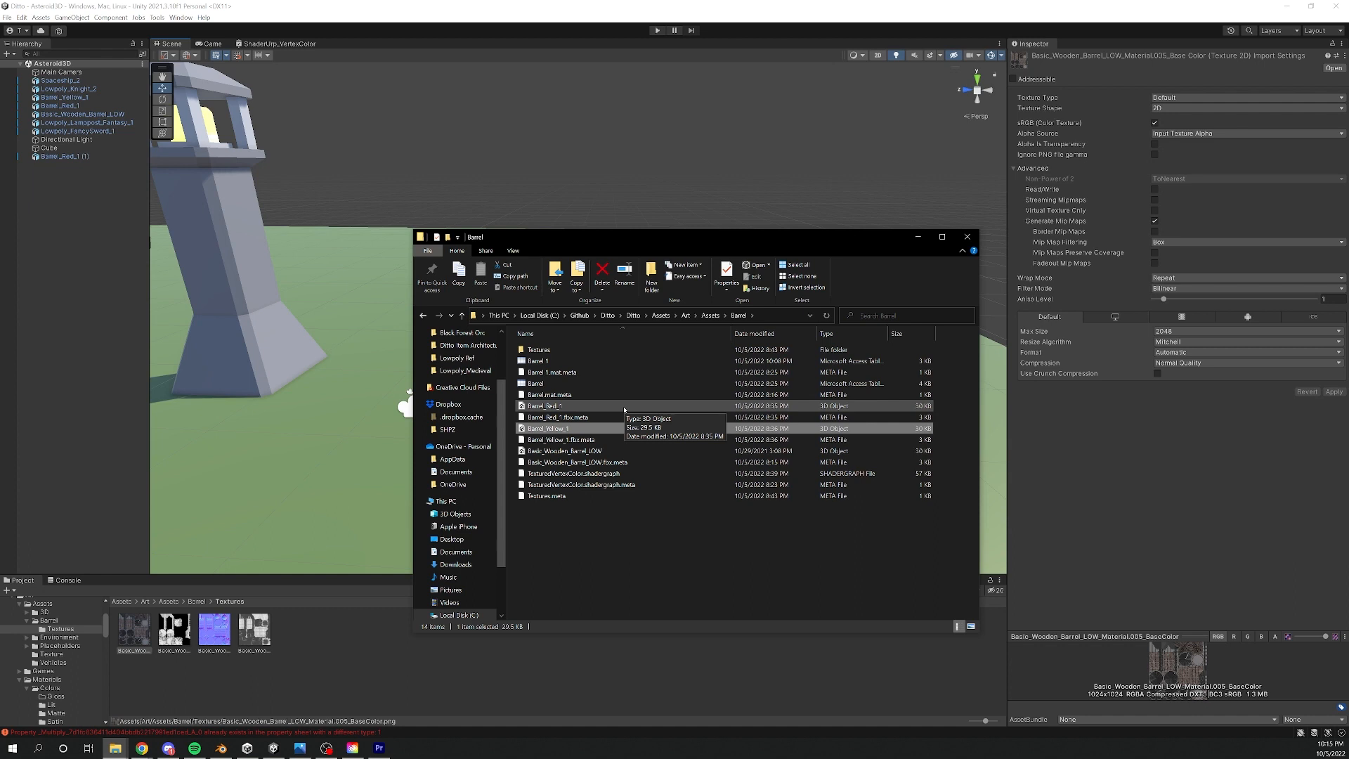
pyautogui.click(863, 411)
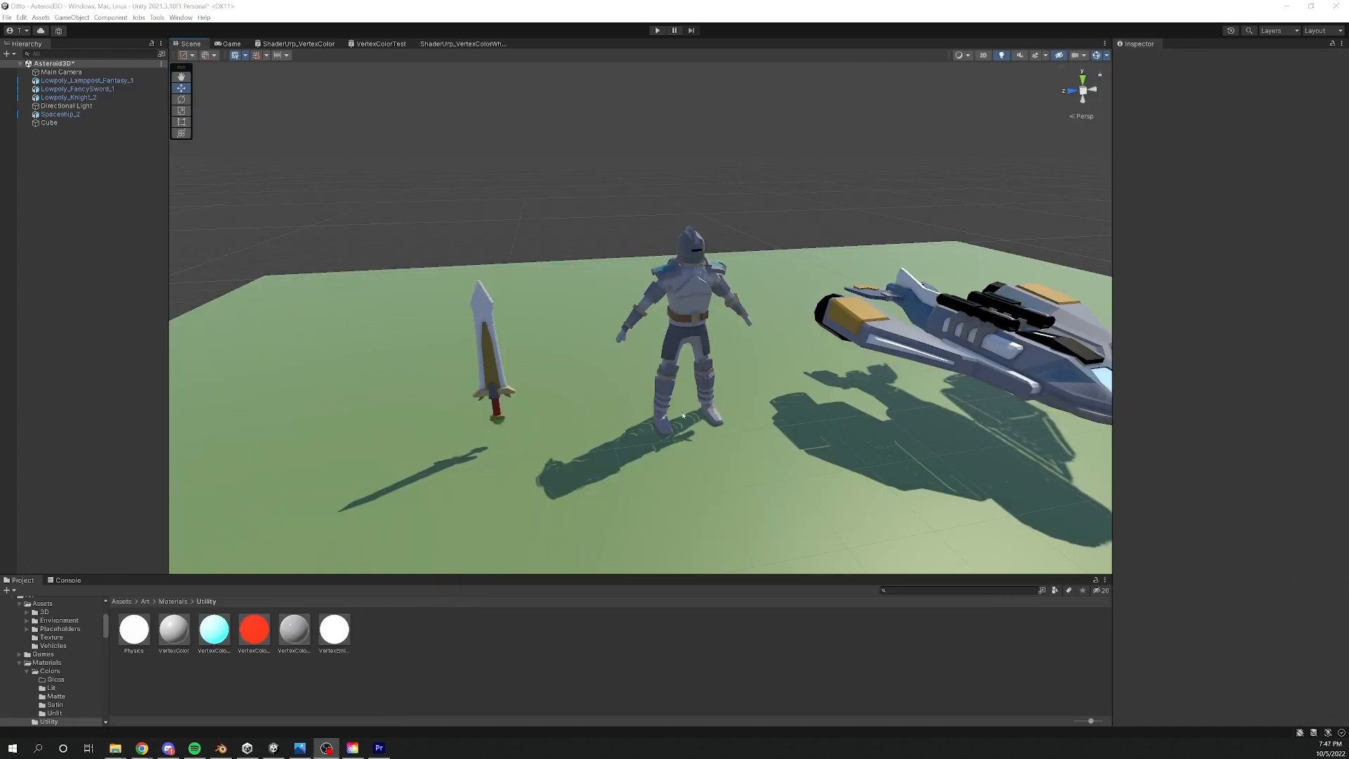
pyautogui.moveTo(683, 415); pyautogui.dragTo(673, 357, button='middle')
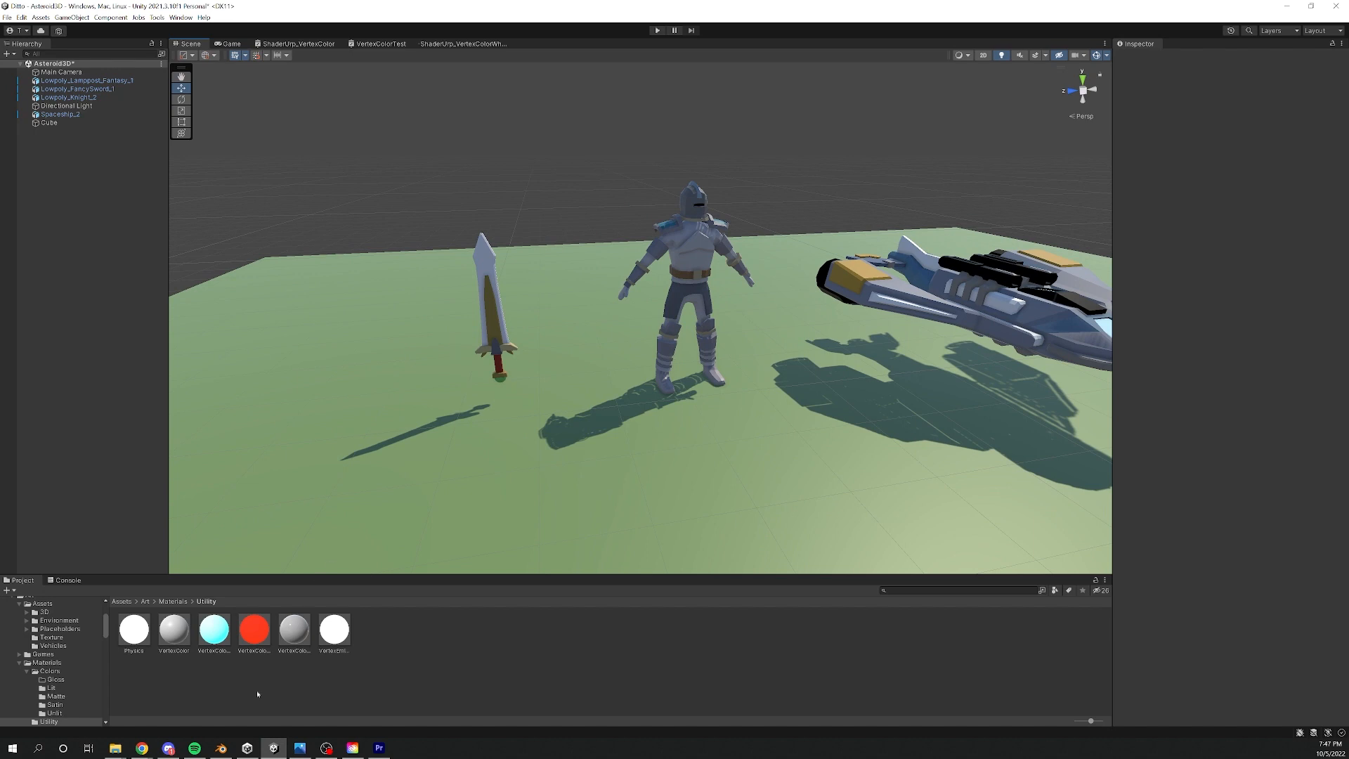
# - Switch to Blender and view the cube and the low-poly fancy sword model from different angles
pyautogui.moveTo(220, 748)
pyautogui.click(232, 708)
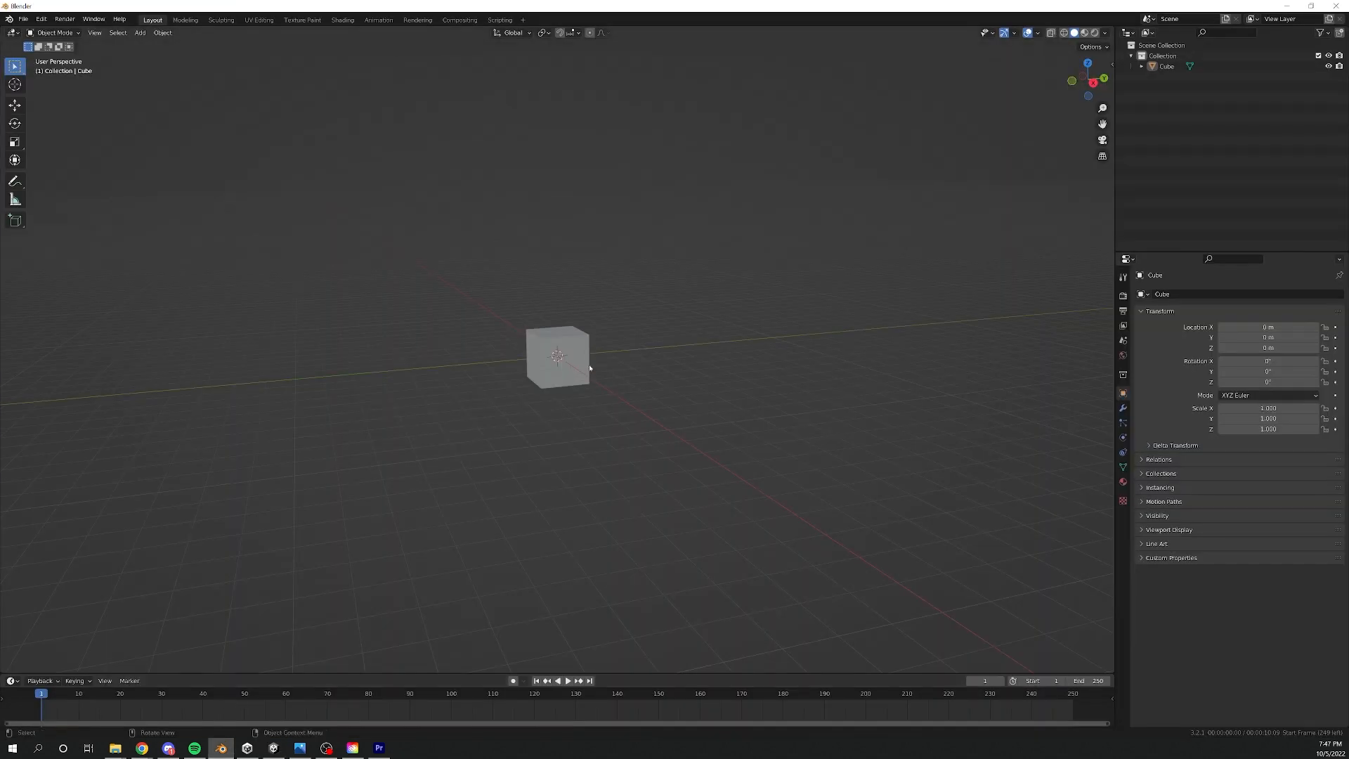
pyautogui.moveTo(590, 367)
pyautogui.mouseDown(button='middle')
pyautogui.moveTo(609, 373)
pyautogui.moveTo(592, 355)
pyautogui.mouseUp(button='middle')
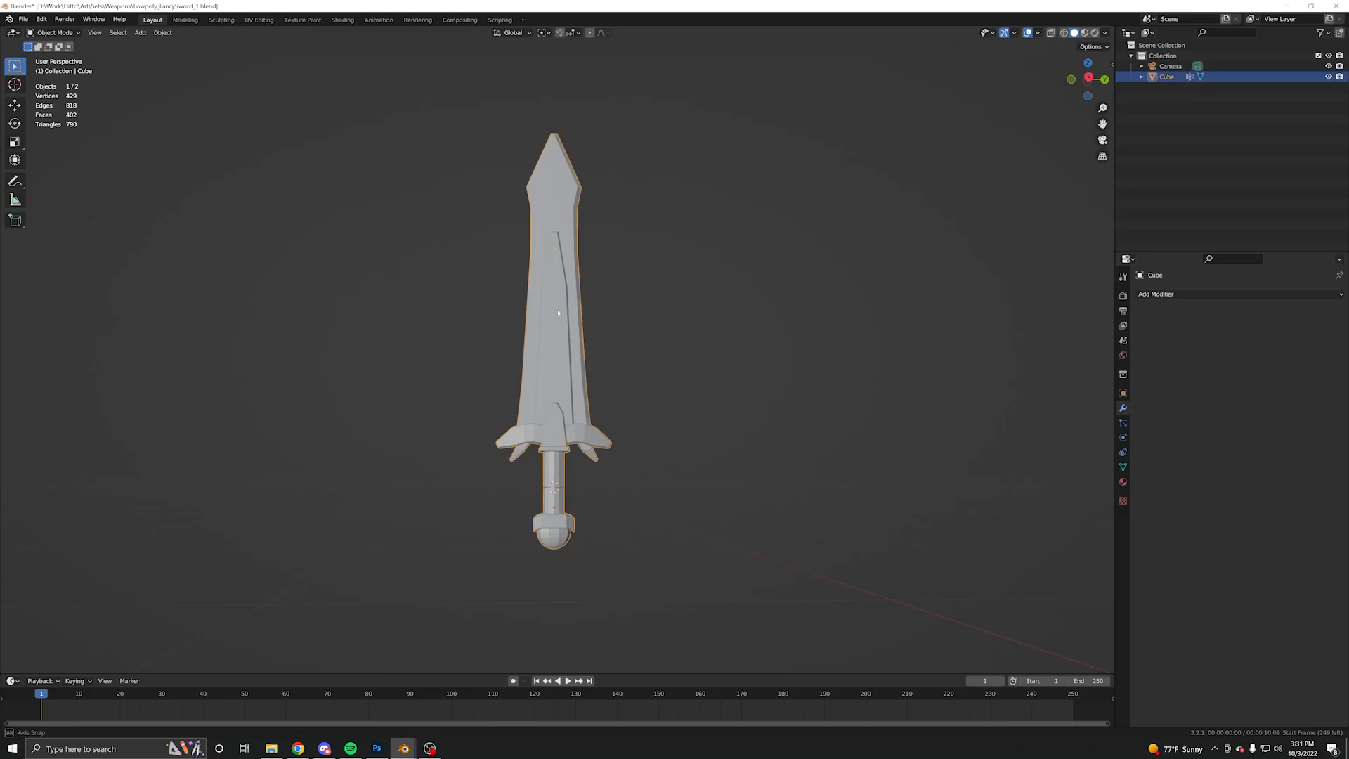
pyautogui.moveTo(559, 313)
pyautogui.mouseDown(button='middle')
pyautogui.moveTo(612, 340)
pyautogui.moveTo(559, 335)
pyautogui.mouseUp(button='middle')
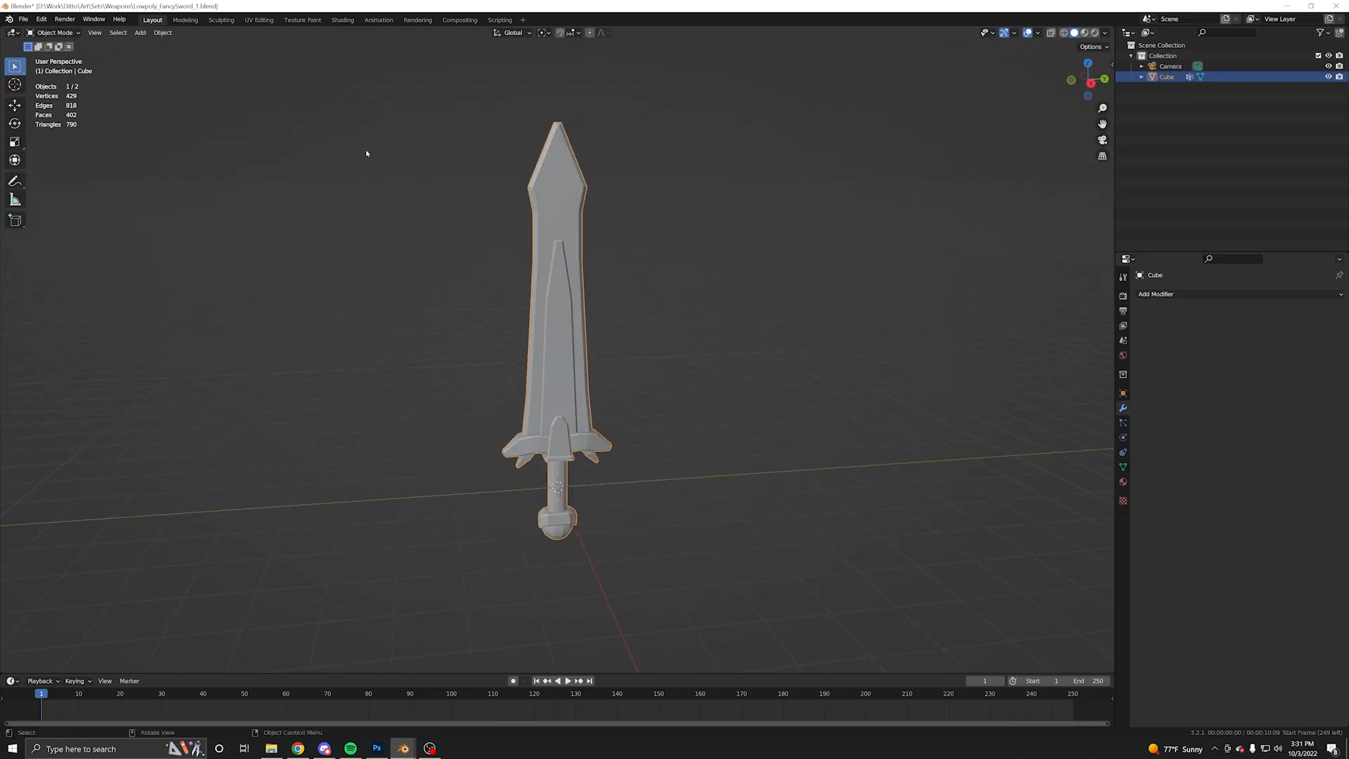
pyautogui.moveTo(575, 270); pyautogui.dragTo(542, 281, button='middle')
# - Switch the sword from Object Mode to Vertex Paint mode
pyautogui.hotkey('ctrl', 'Tab')
pyautogui.click(647, 260)
pyautogui.scroll(4, 593, 259)
pyautogui.hotkey('ctrl', 'Tab')
pyautogui.click(430, 280)
pyautogui.hotkey('ctrl', 'Tab')
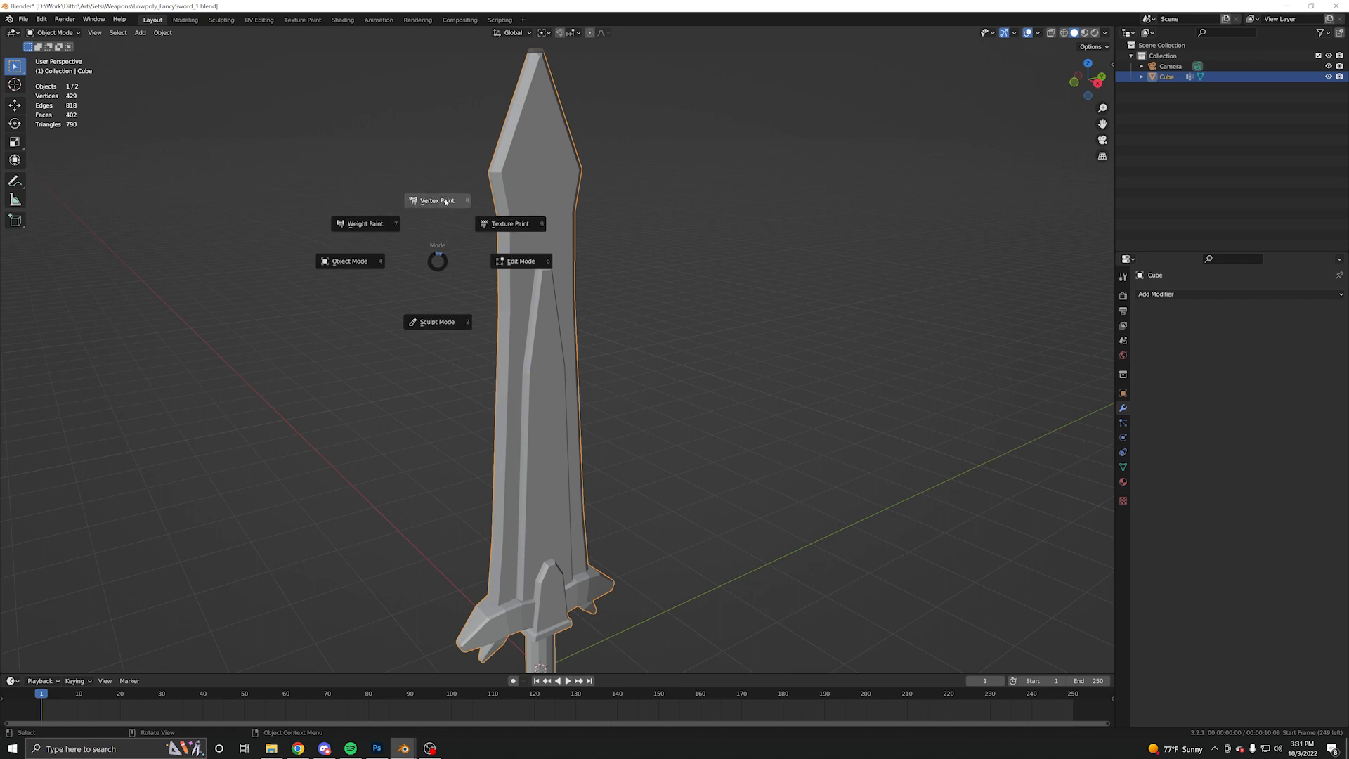
pyautogui.click(445, 201)
pyautogui.scroll(5, 310, 180)
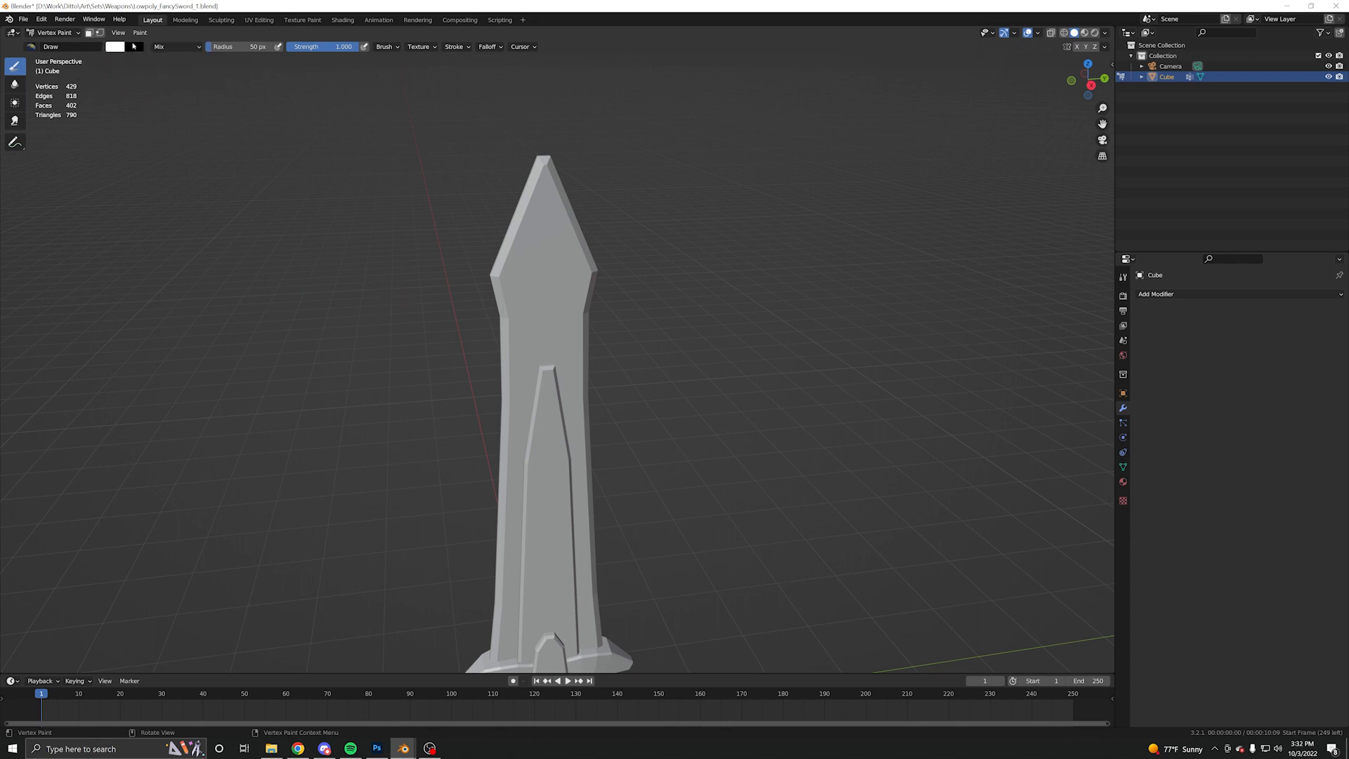
# - Set the vertex paint colour to blue with hue 0.629, saturation 1.000 and value 1.000
pyautogui.click(115, 49)
pyautogui.click(179, 68)
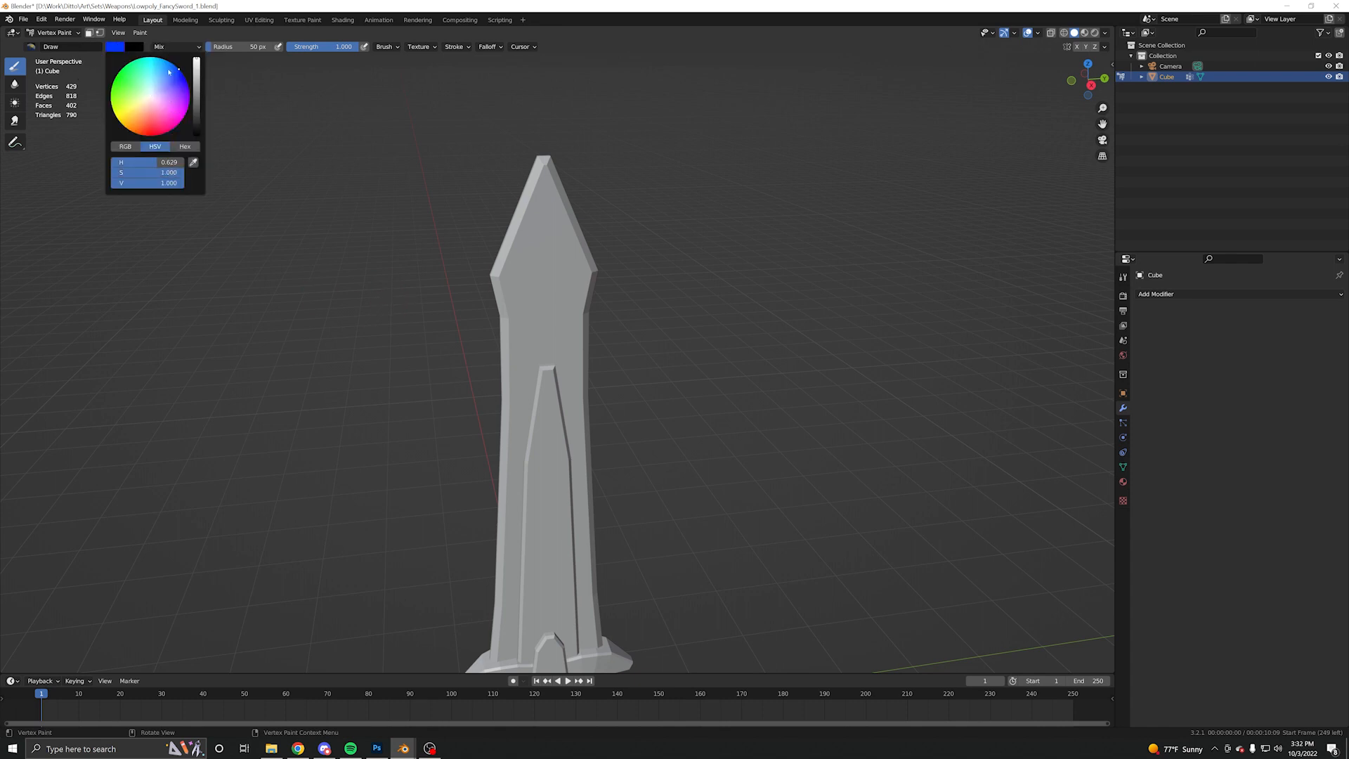
# - Try filling the whole sword with the blue vertex colour, and undo the fill
pyautogui.click(145, 34)
pyautogui.click(174, 47)
pyautogui.moveTo(511, 380)
pyautogui.mouseDown(button='middle')
pyautogui.moveTo(524, 374)
pyautogui.moveTo(523, 307)
pyautogui.moveTo(608, 321)
pyautogui.moveTo(496, 313)
pyautogui.moveTo(506, 302)
pyautogui.mouseUp(button='middle')
pyautogui.scroll(-4, 524, 307)
pyautogui.keyDown('shift'); pyautogui.moveTo(506, 302); pyautogui.dragTo(446, 318, button='middle'); pyautogui.keyUp('shift')
pyautogui.hotkey('ctrl', 'z')
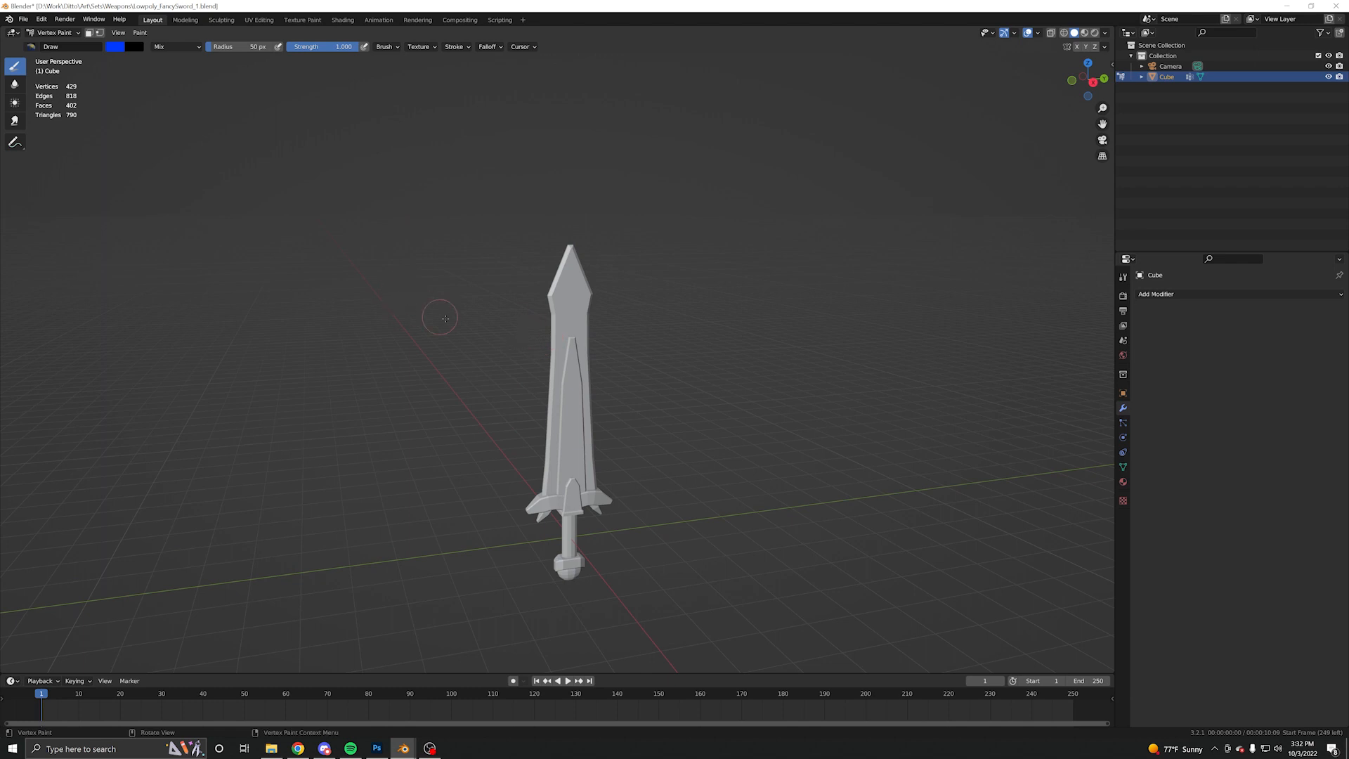
# - Enable the face selection paint mask and select all linked faces of the sword's blade
pyautogui.scroll(4, 446, 318)
pyautogui.click(89, 32)
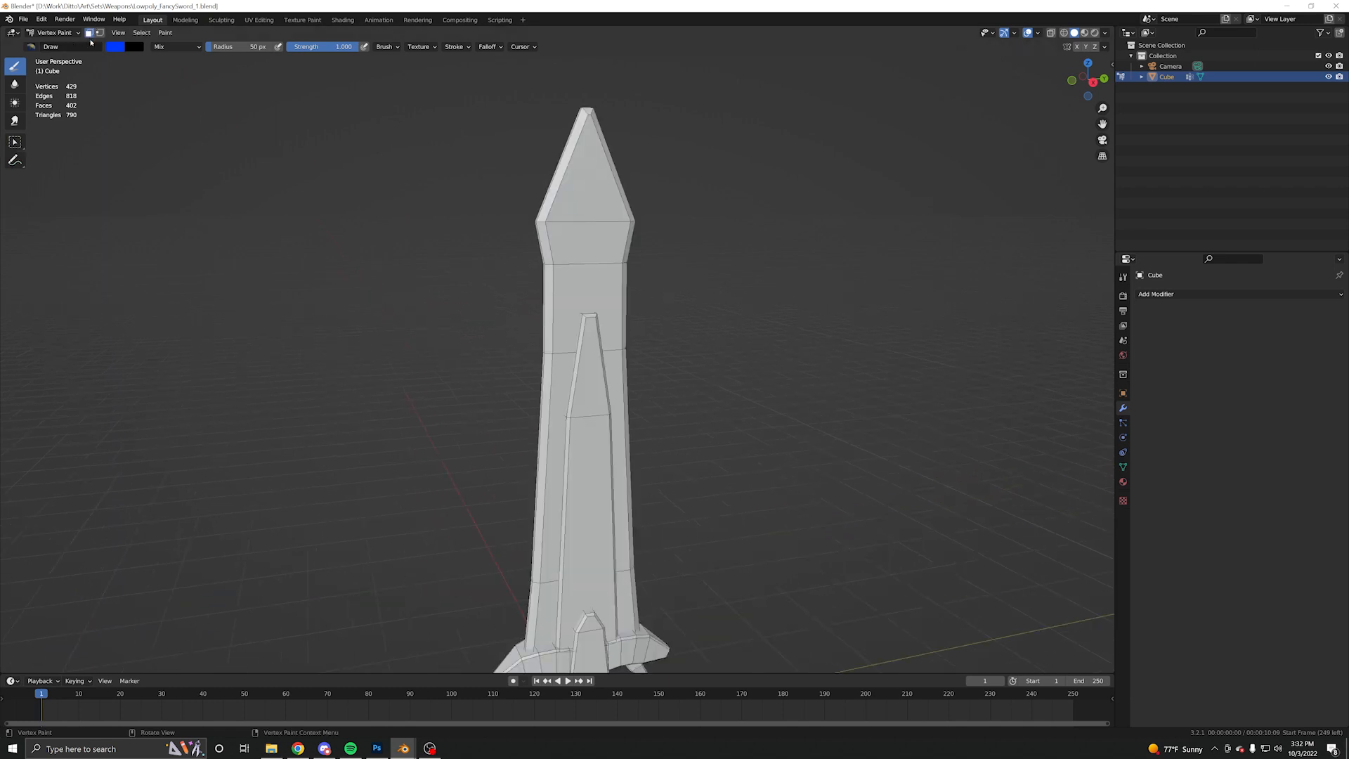
pyautogui.click(15, 143)
pyautogui.click(597, 263)
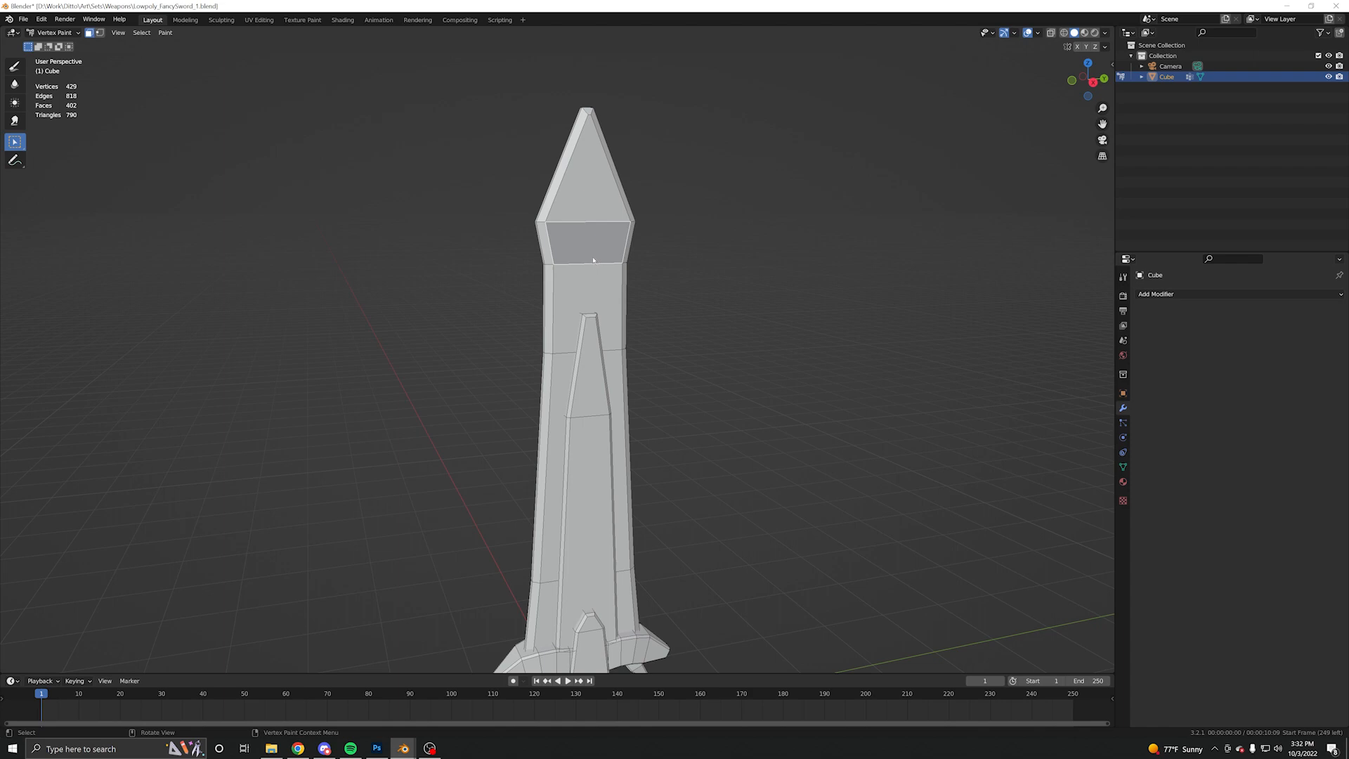
pyautogui.press('l')
pyautogui.keyDown('shift'); pyautogui.moveTo(593, 319); pyautogui.dragTo(579, 313, button='middle'); pyautogui.keyUp('shift')
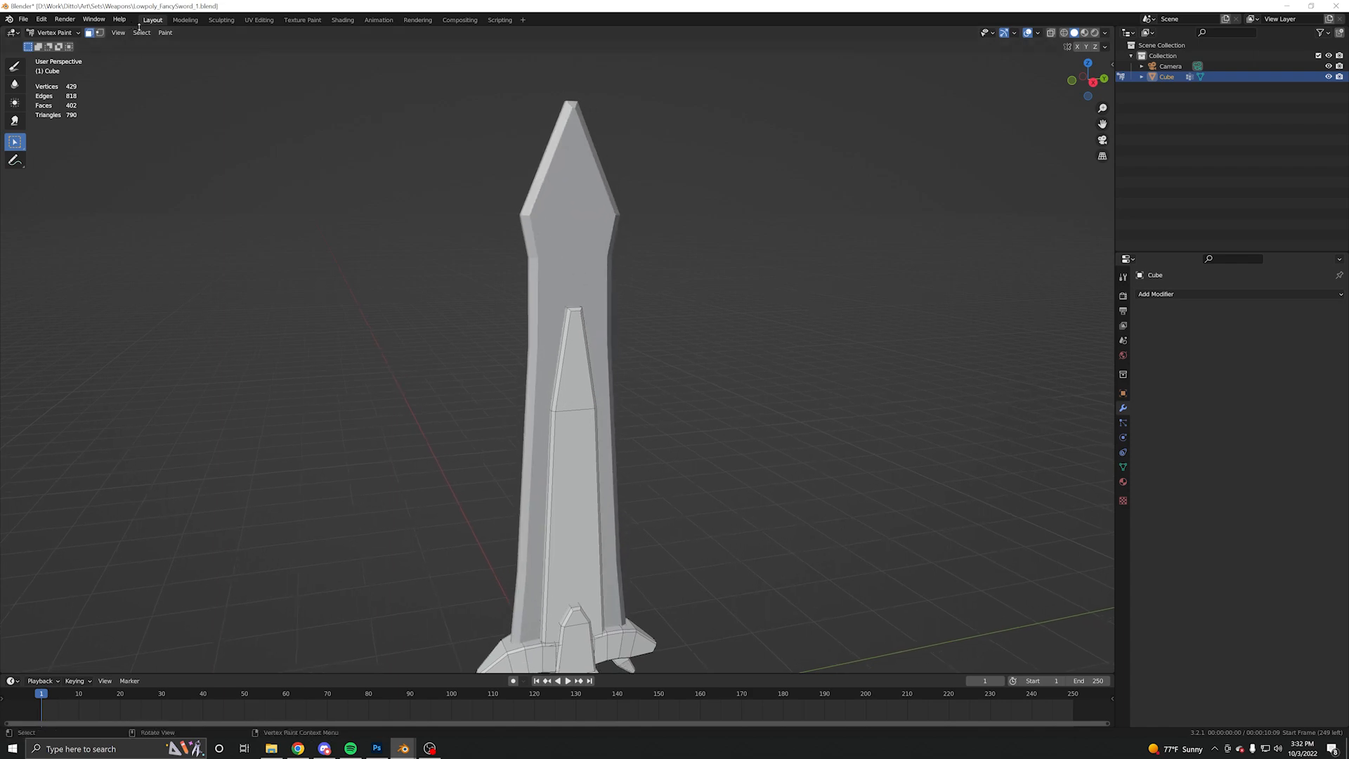
# - Set the Draw brush's vertex paint colour to a muted blue-grey with hue 0.651, saturation 0.202 and value 0.511
pyautogui.click(19, 66)
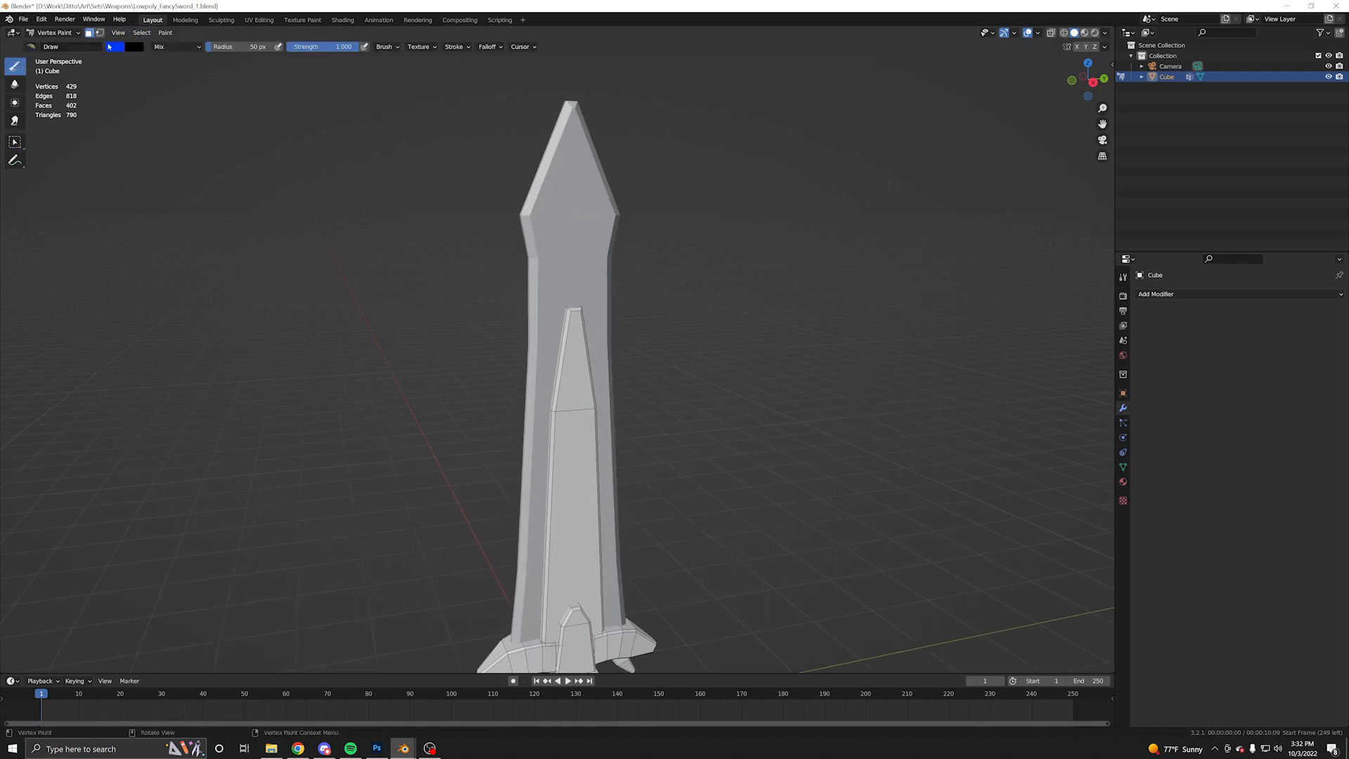
pyautogui.click(115, 47)
pyautogui.click(197, 112)
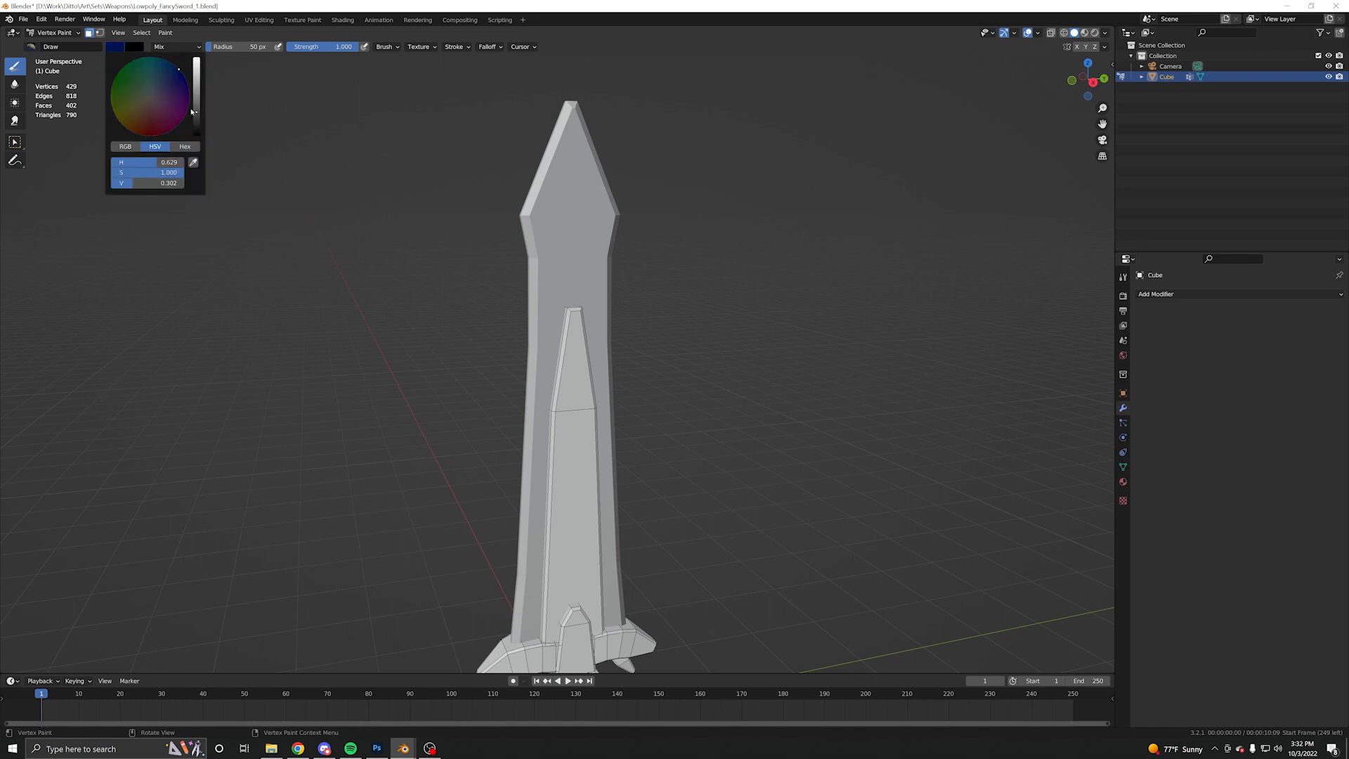
pyautogui.moveTo(167, 79); pyautogui.dragTo(164, 84)
pyautogui.moveTo(131, 171); pyautogui.dragTo(130, 172)
pyautogui.moveTo(196, 114); pyautogui.dragTo(197, 96)
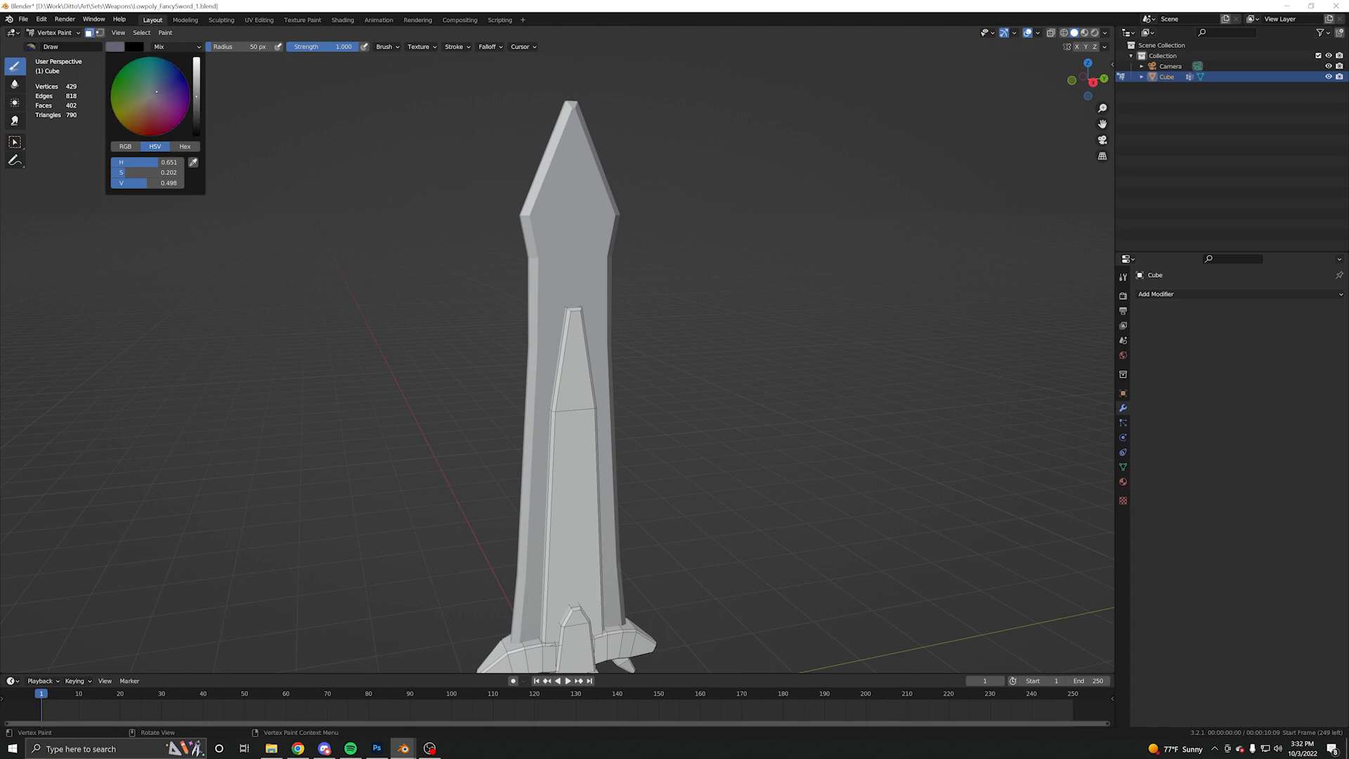
# - Fill the selected blade faces with the blue-grey colour using Set Vertex Colors
pyautogui.click(165, 32)
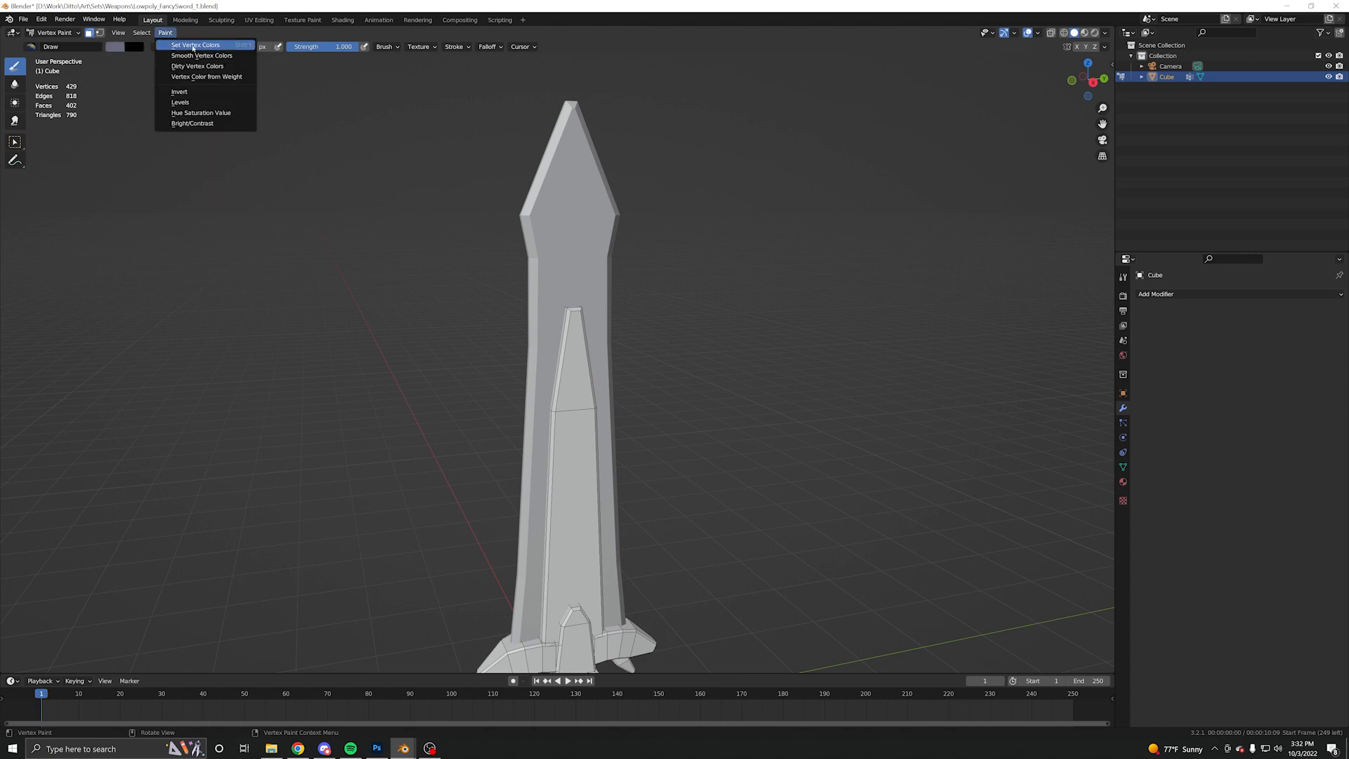
pyautogui.click(213, 60)
pyautogui.keyDown('shift'); pyautogui.moveTo(348, 240); pyautogui.dragTo(319, 151, button='middle'); pyautogui.keyUp('shift')
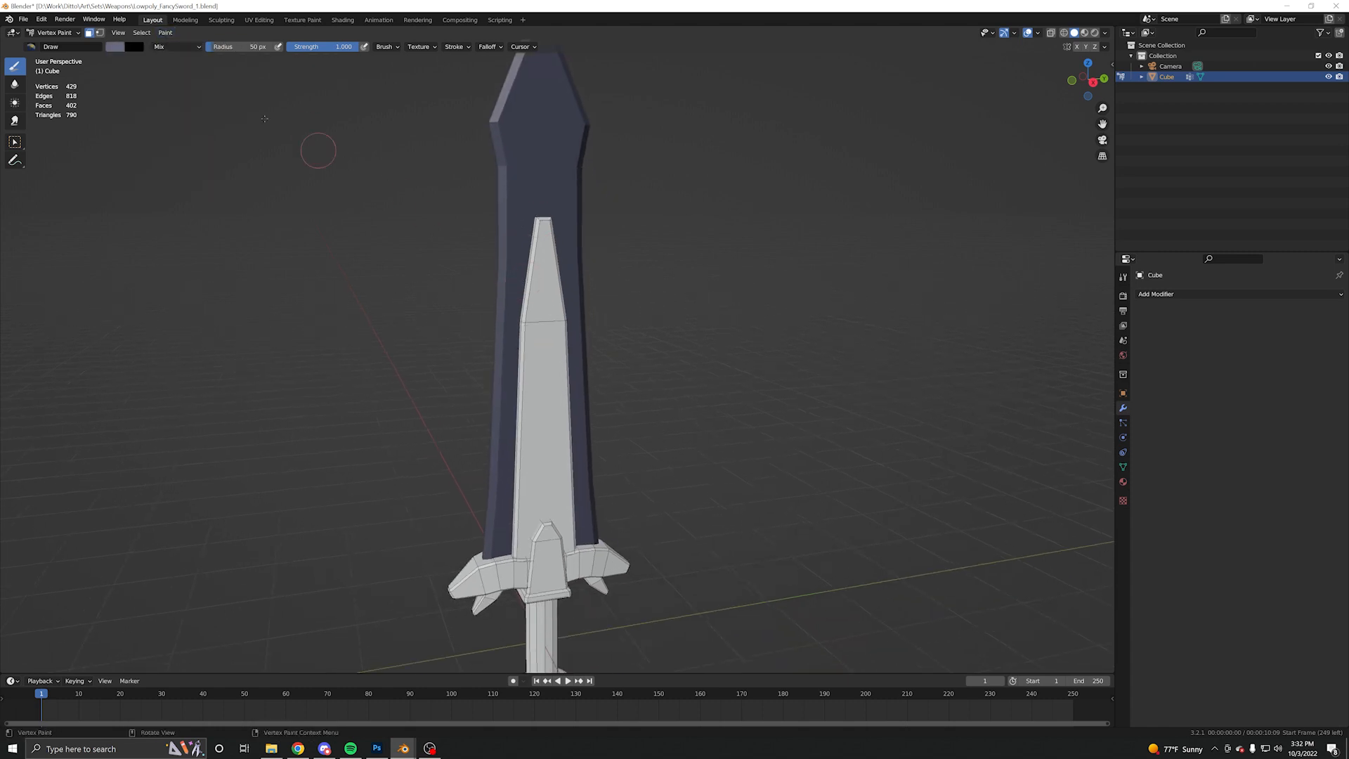
# - Select all linked faces of the raised inlay in the middle of the blade
pyautogui.click(15, 142)
pyautogui.click(552, 305)
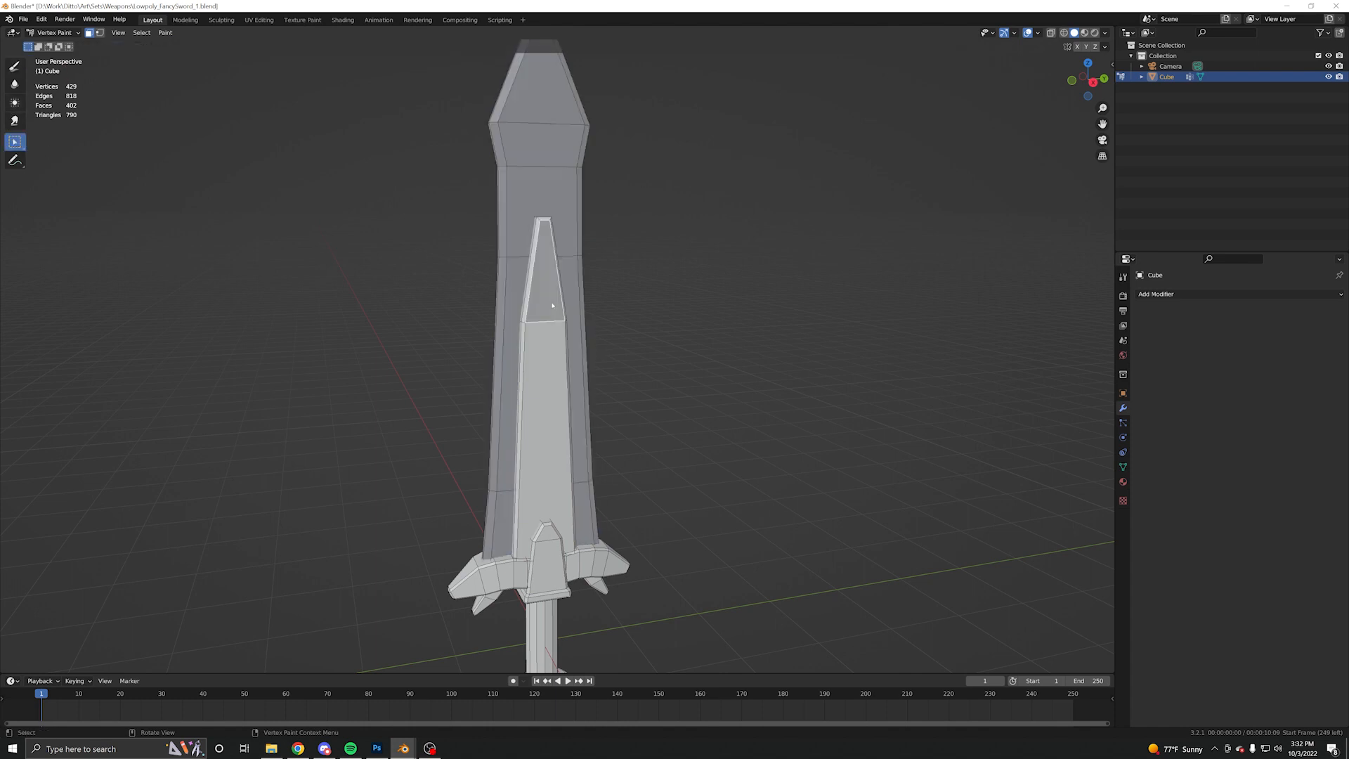
pyautogui.hotkey('alt', 'a')
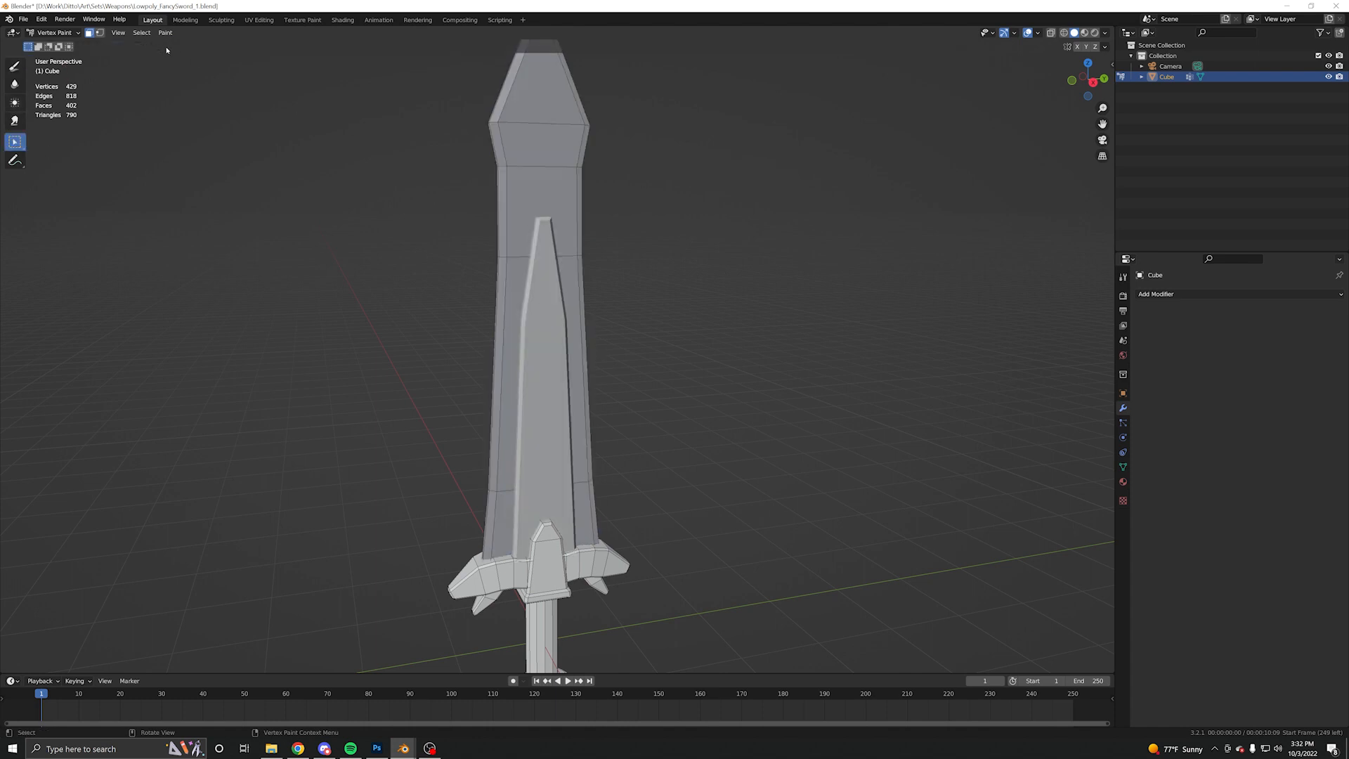
# - Set the paint colour to dark brown with hue 0.087, saturation 0.453 and value 0.289, and fill the blade inlay with it
pyautogui.click(14, 66)
pyautogui.click(116, 46)
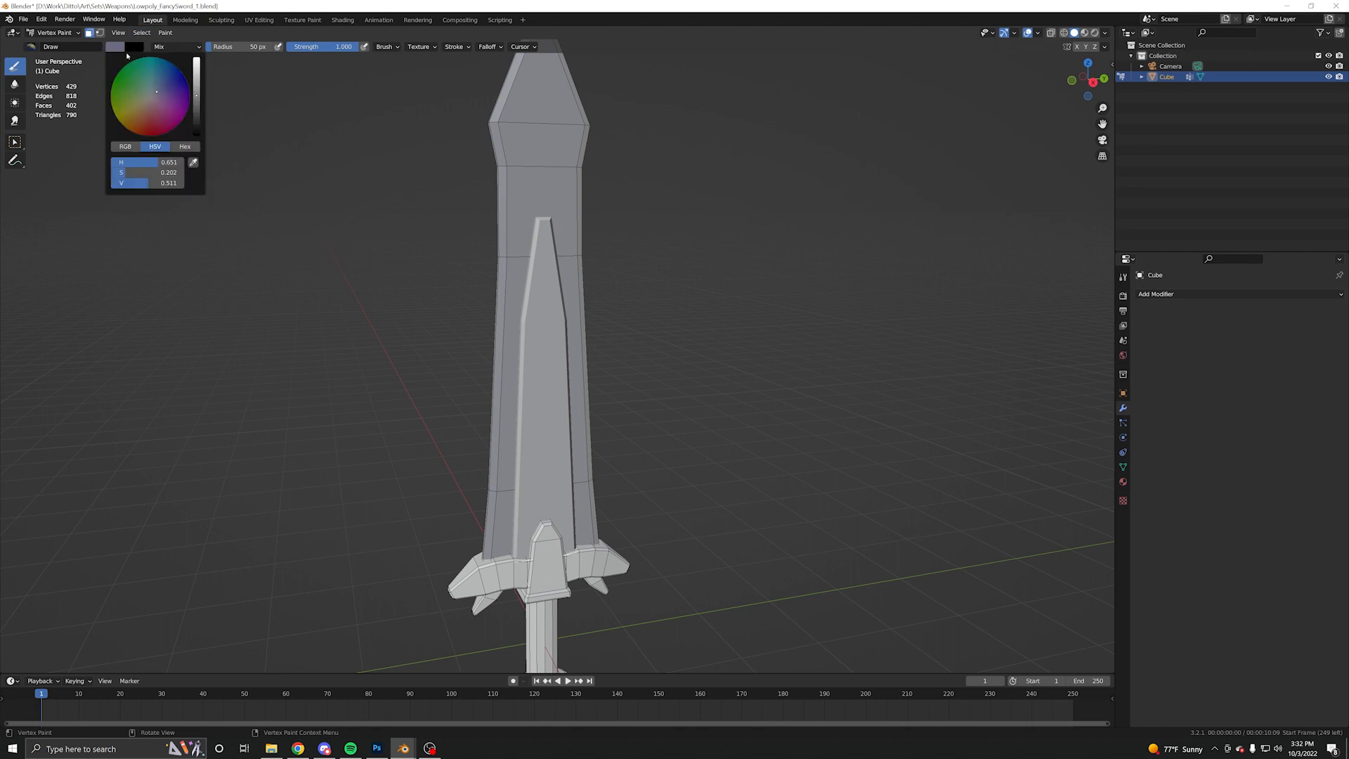
pyautogui.scroll(-3, 604, 292)
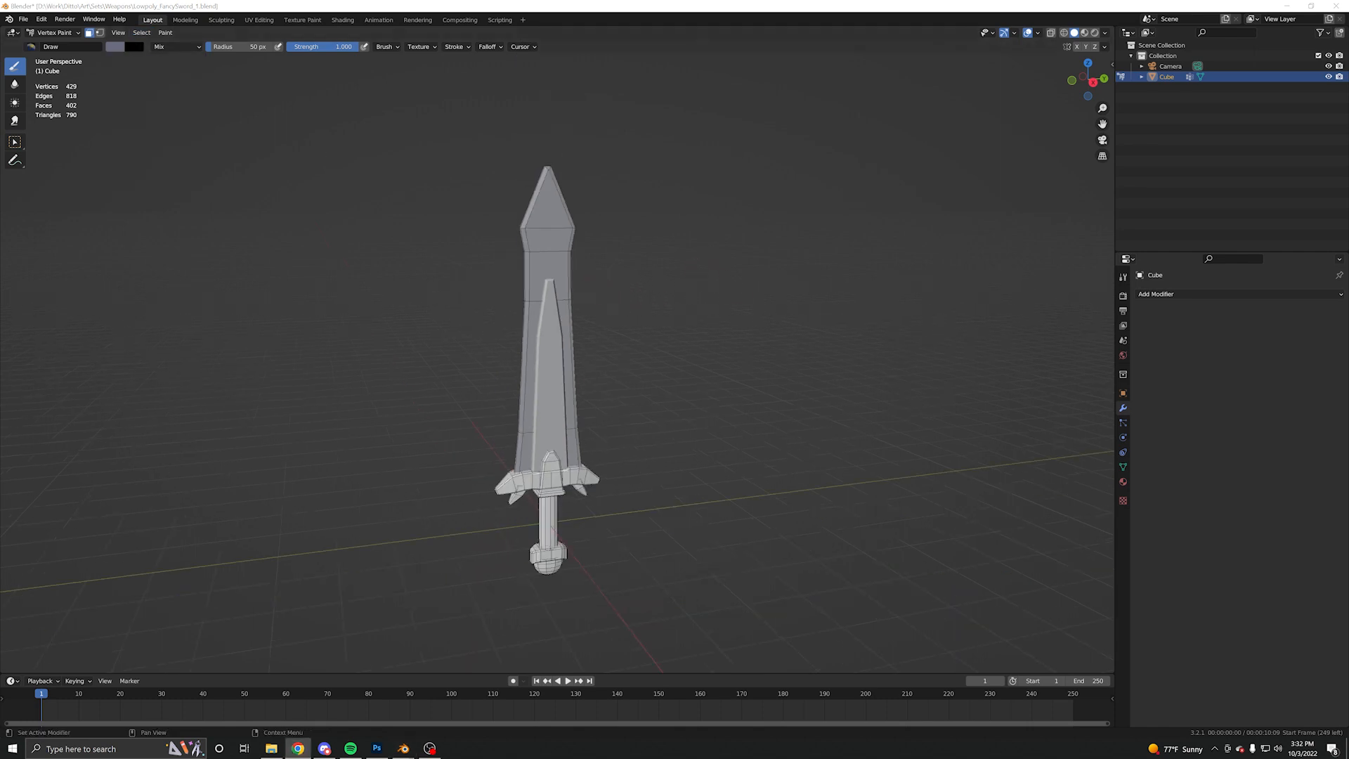
pyautogui.moveTo(713, 284); pyautogui.dragTo(713, 279, button='middle')
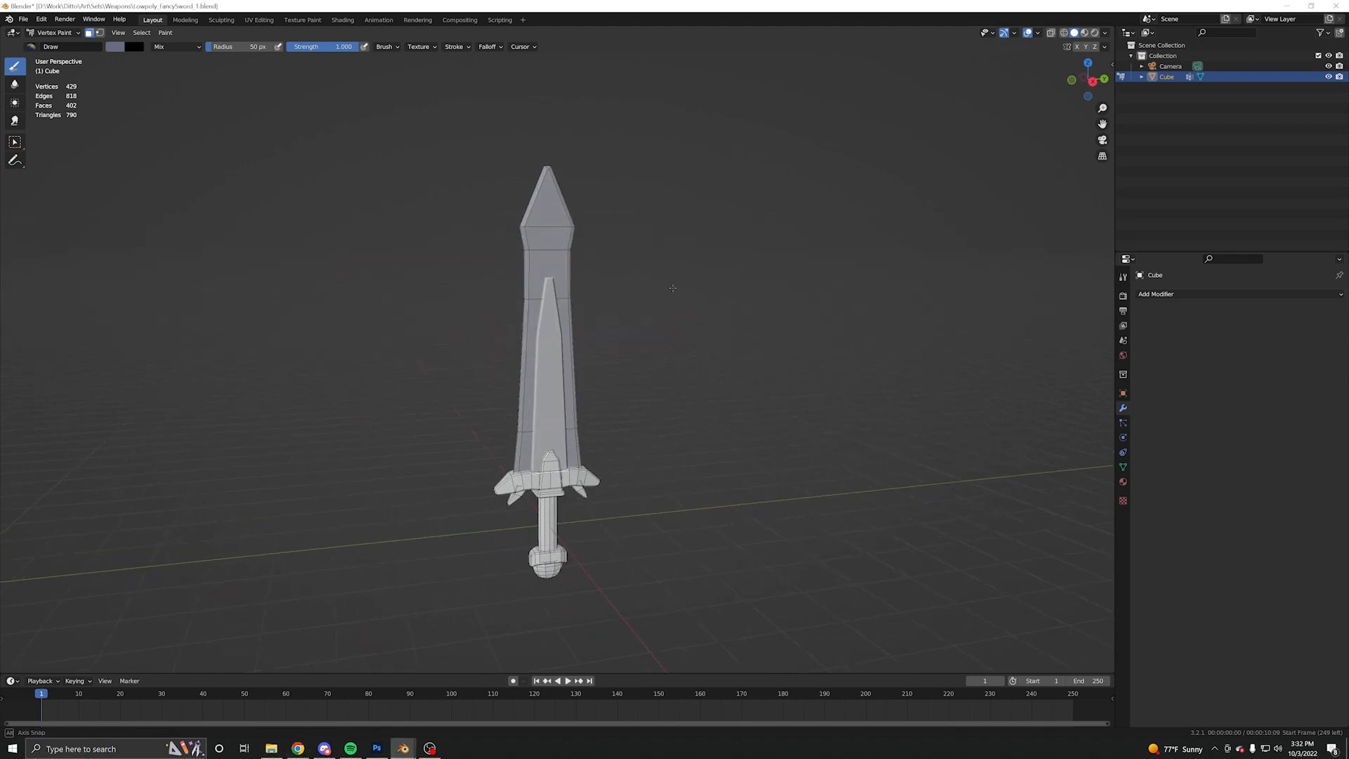
pyautogui.click(115, 46)
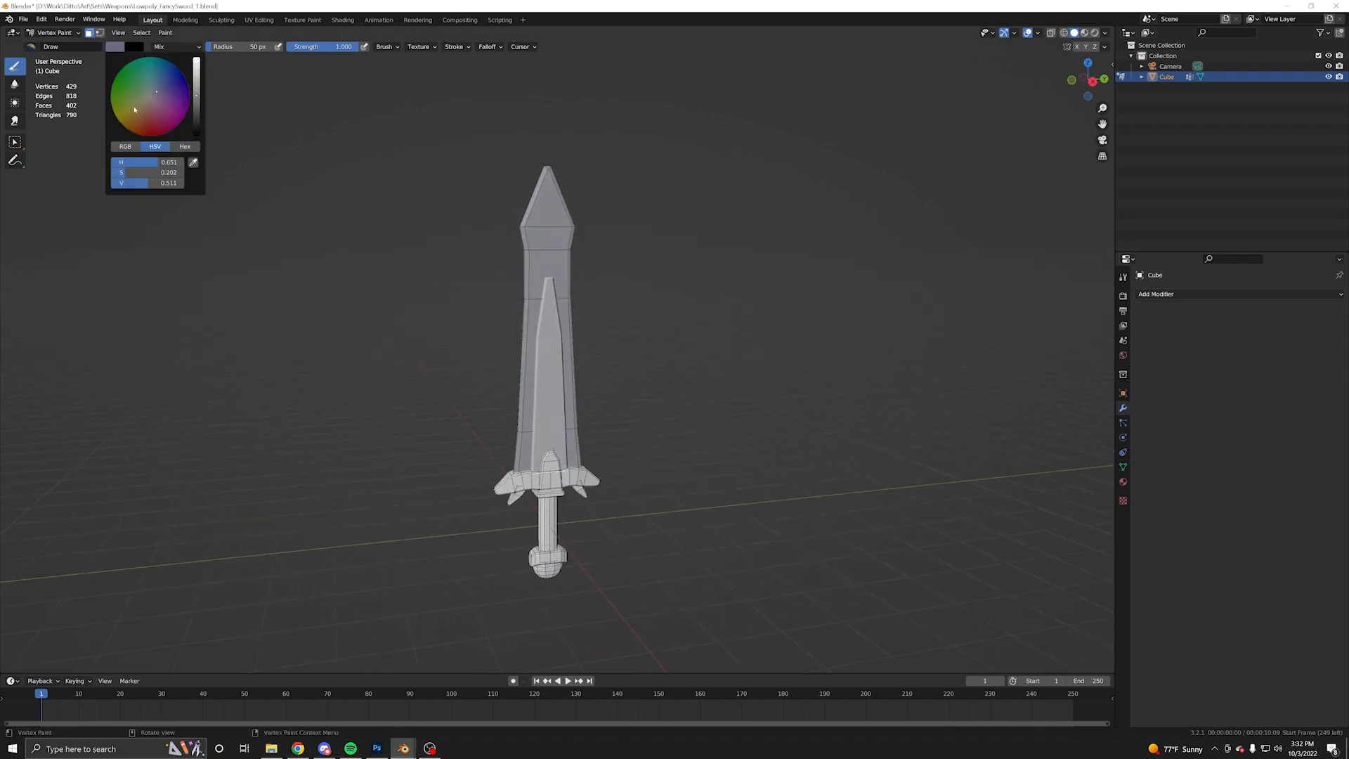
pyautogui.moveTo(134, 109); pyautogui.dragTo(144, 111)
pyautogui.moveTo(142, 108); pyautogui.dragTo(140, 111)
pyautogui.moveTo(197, 106); pyautogui.dragTo(197, 115)
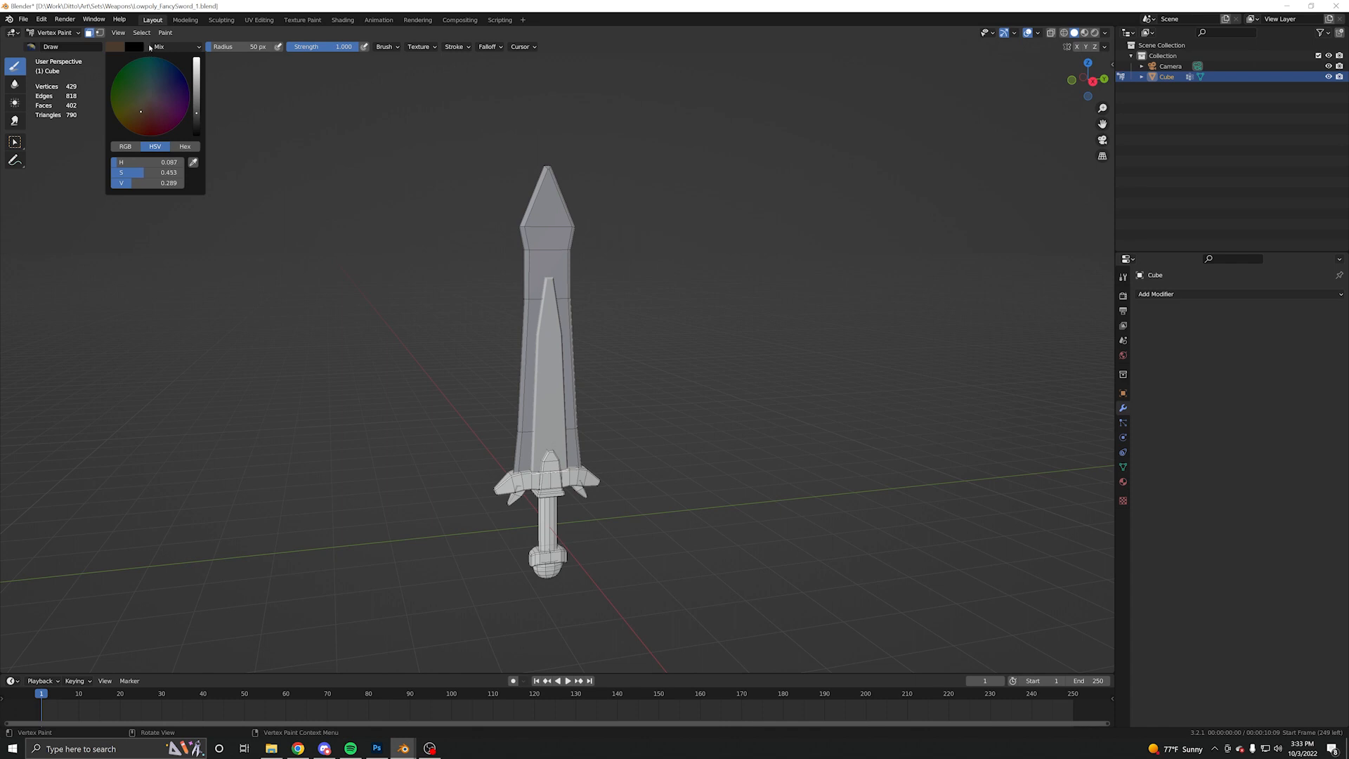
pyautogui.click(165, 32)
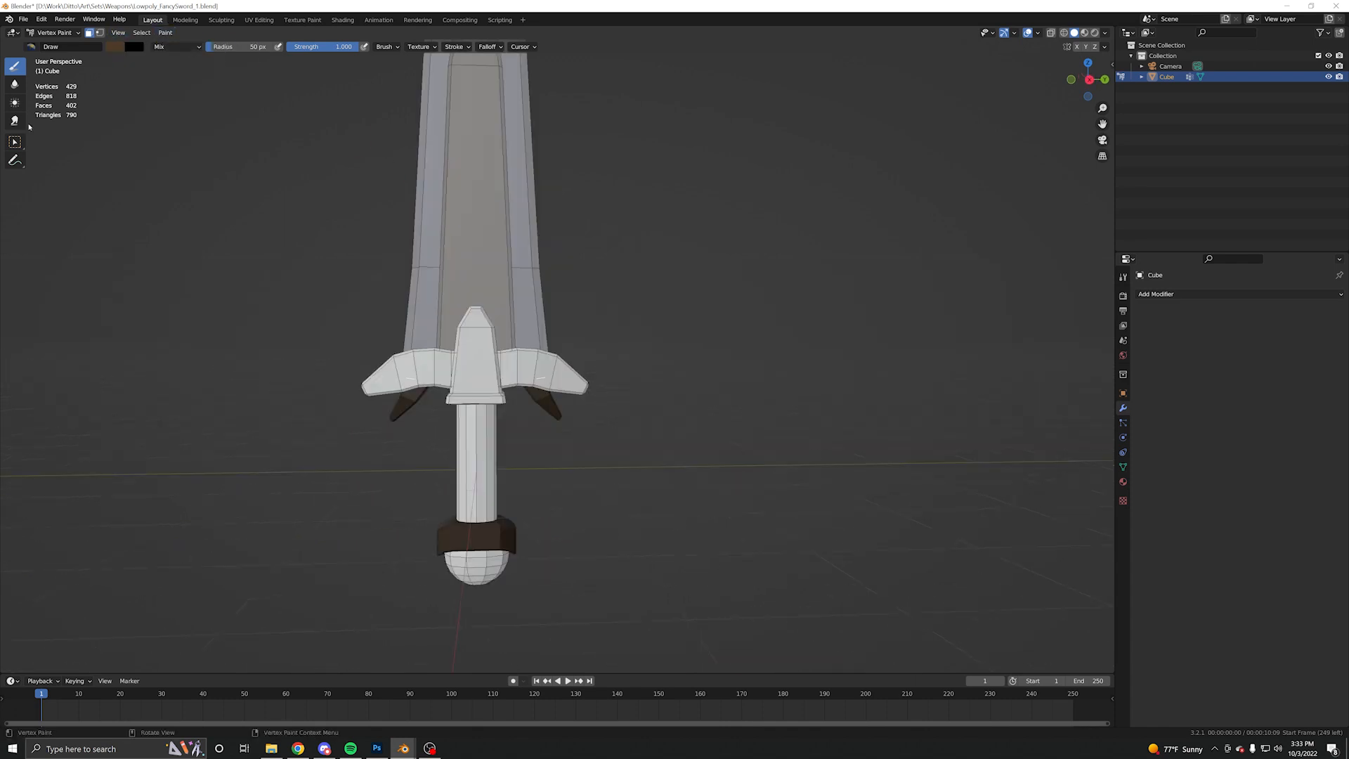
# - Select all linked faces of the sword's crossguard
pyautogui.click(18, 145)
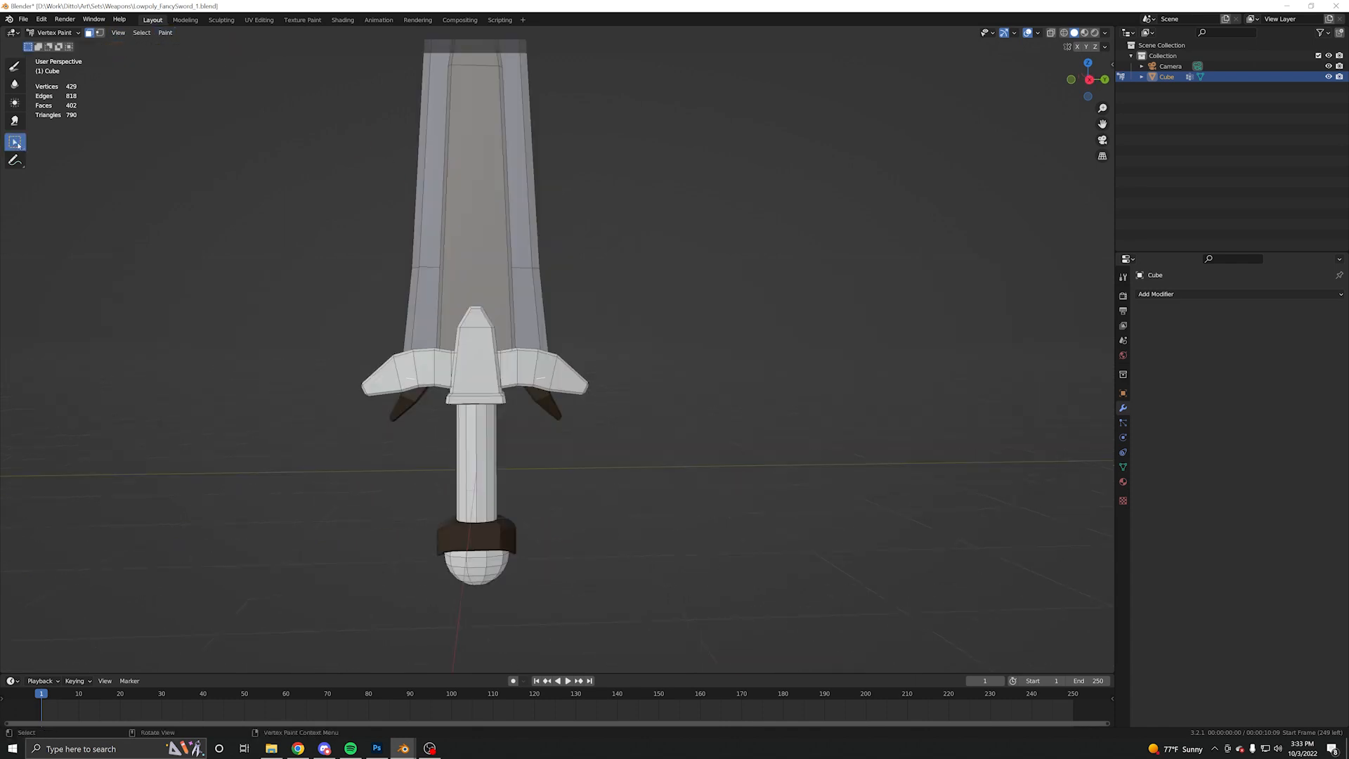
pyautogui.click(165, 32)
pyautogui.click(475, 356)
pyautogui.click(436, 371)
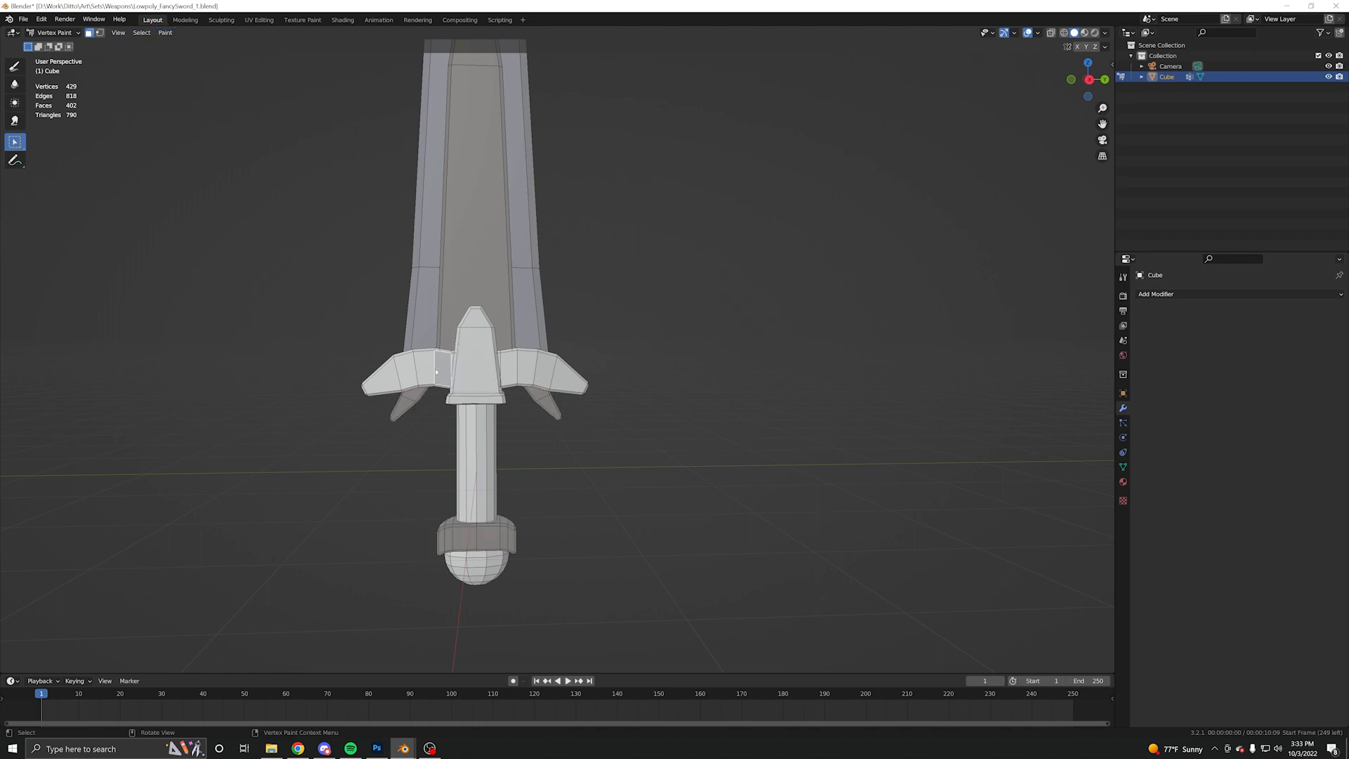
pyautogui.press('l')
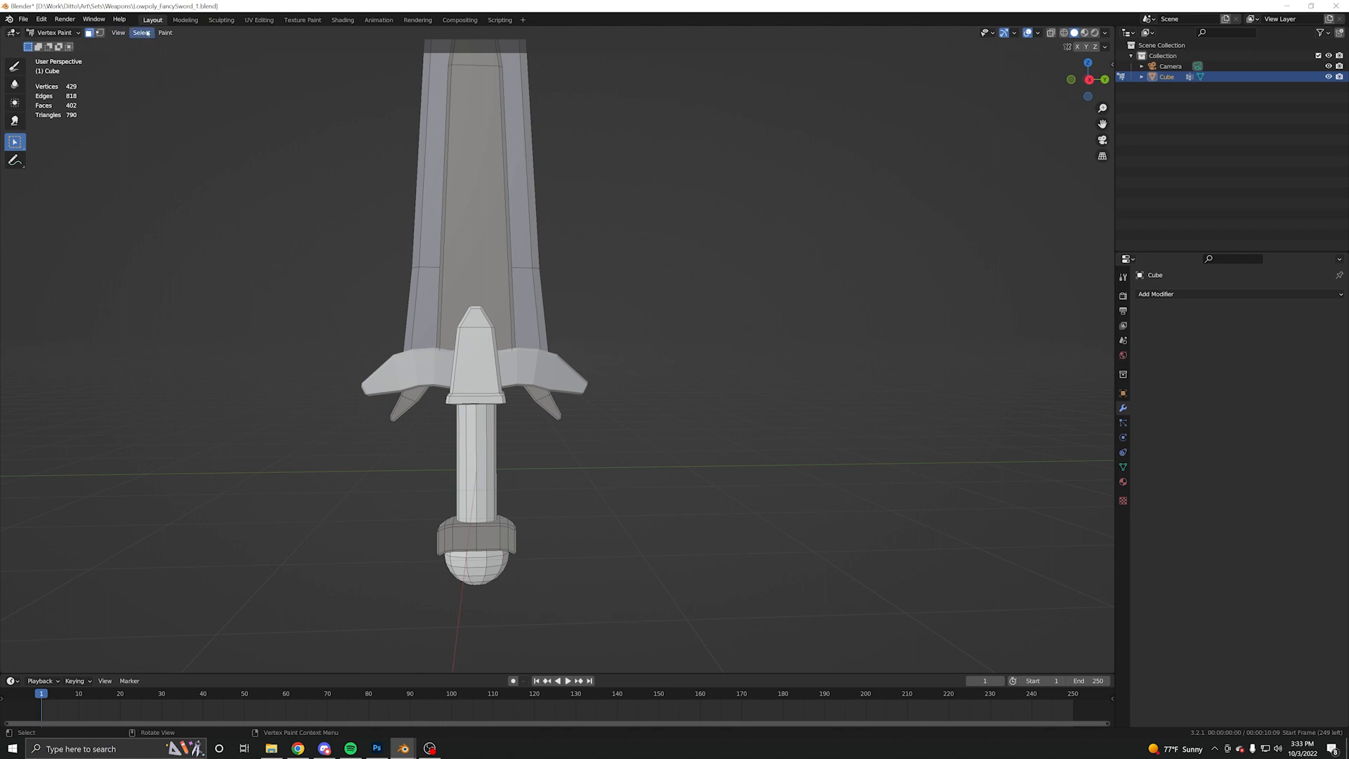
# - Check the current paint colour's hex code and HSV values for the Draw brush
pyautogui.click(14, 66)
pyautogui.click(123, 47)
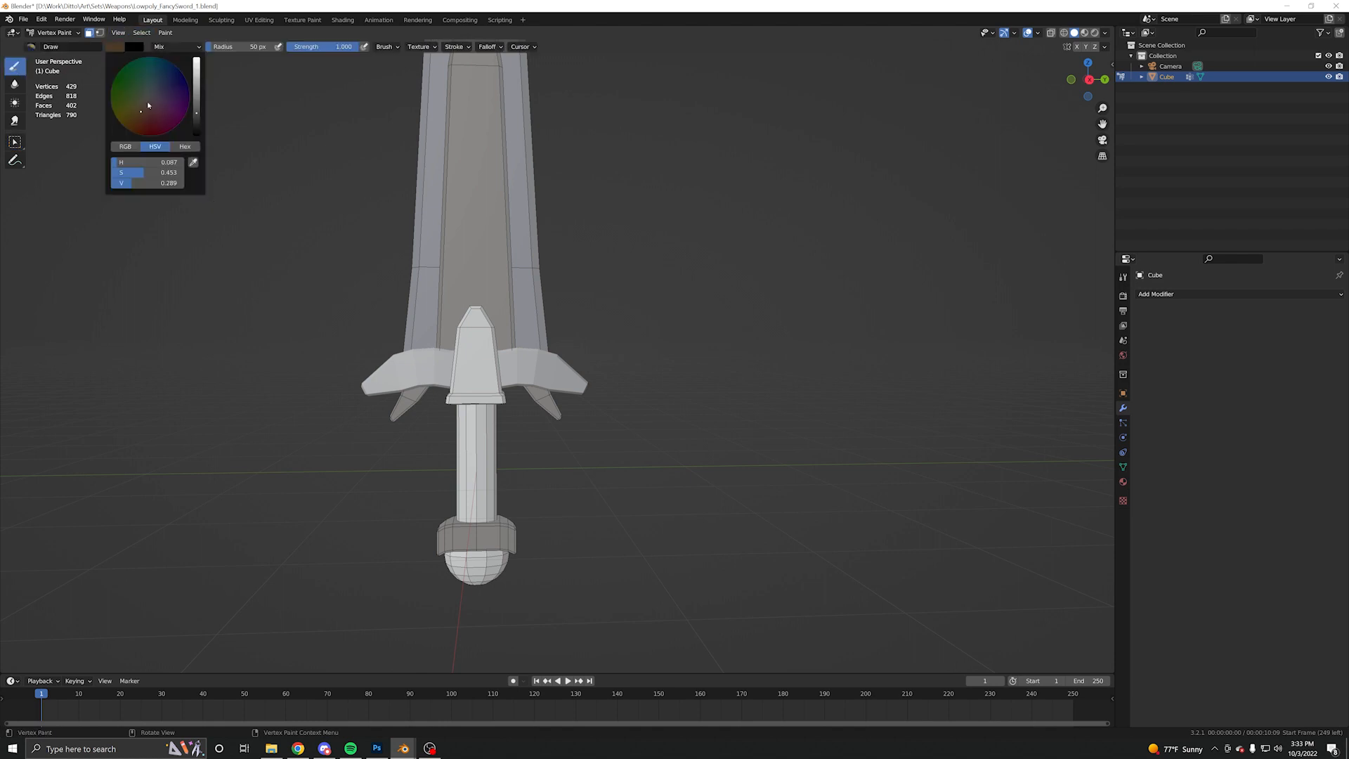
pyautogui.click(184, 147)
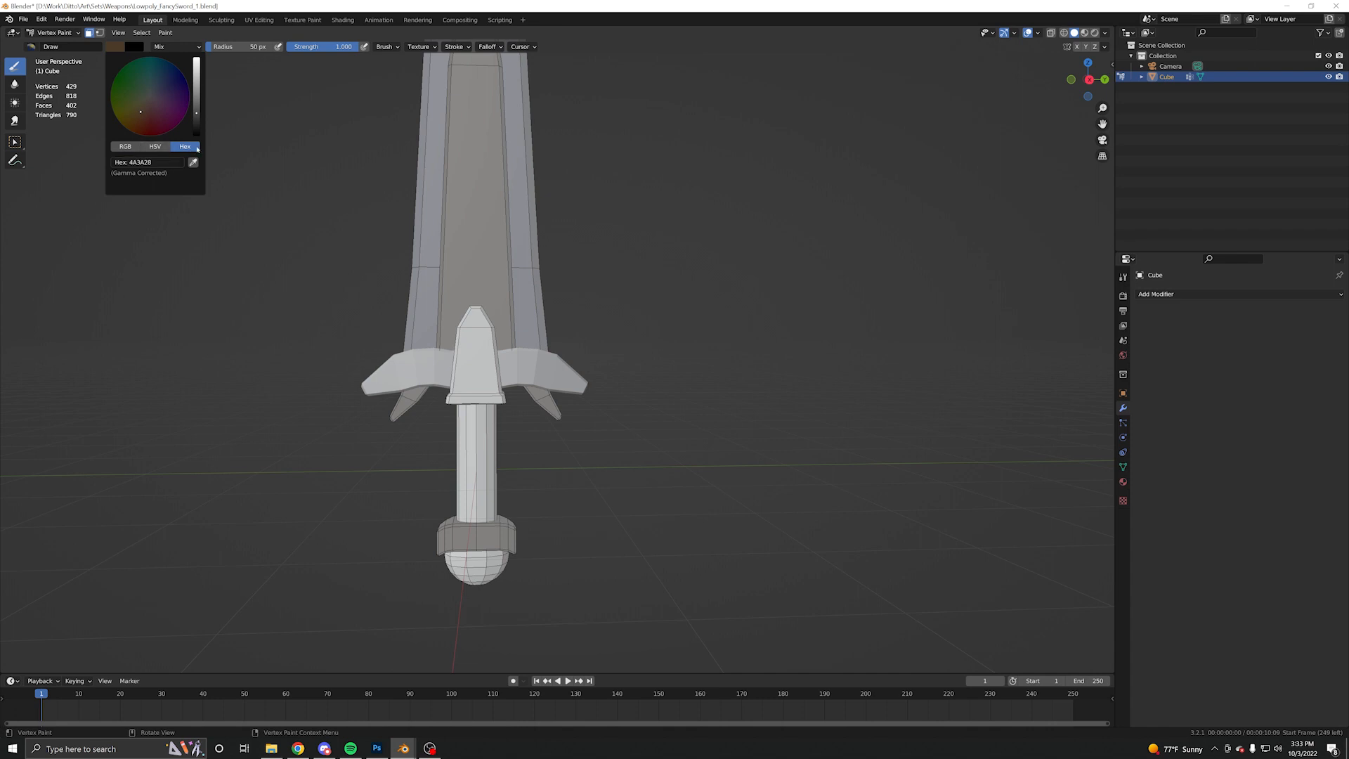
pyautogui.click(156, 148)
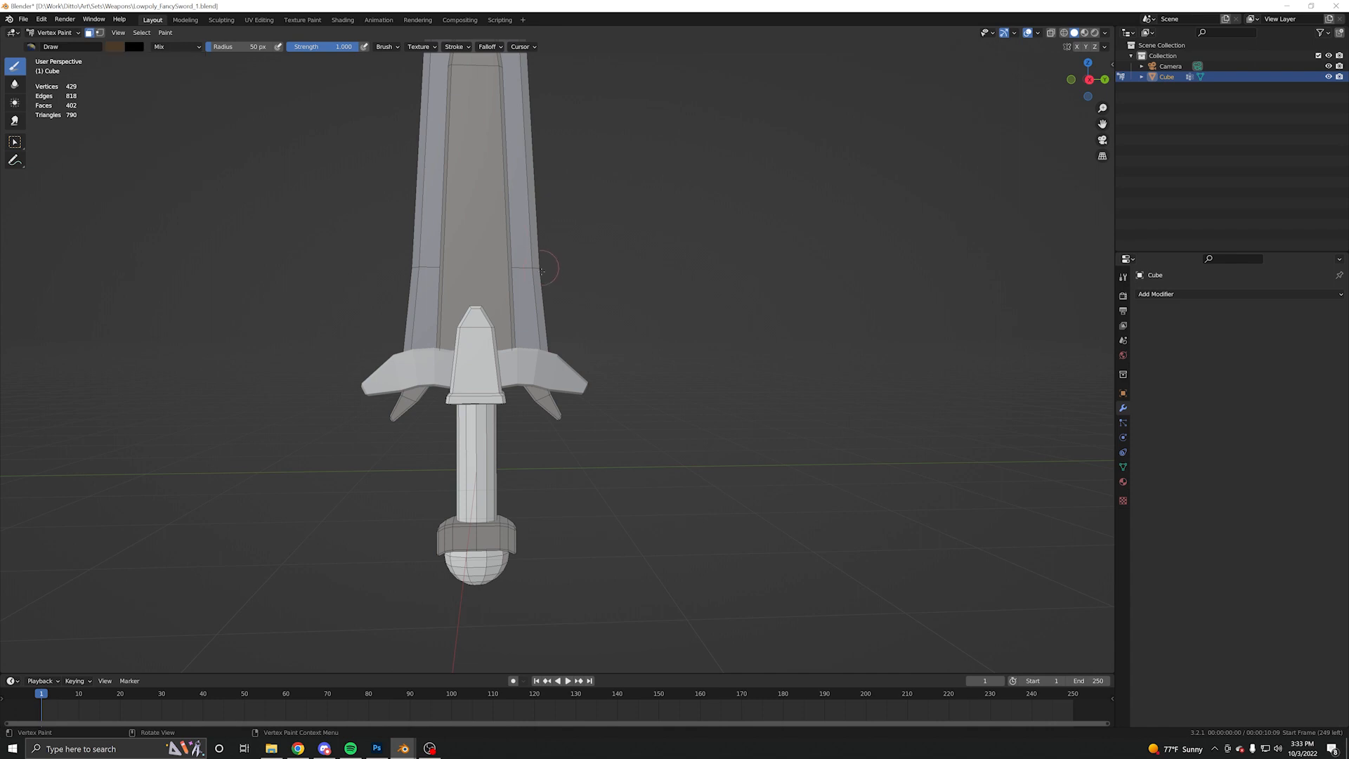
pyautogui.moveTo(500, 257); pyautogui.dragTo(541, 290, button='middle')
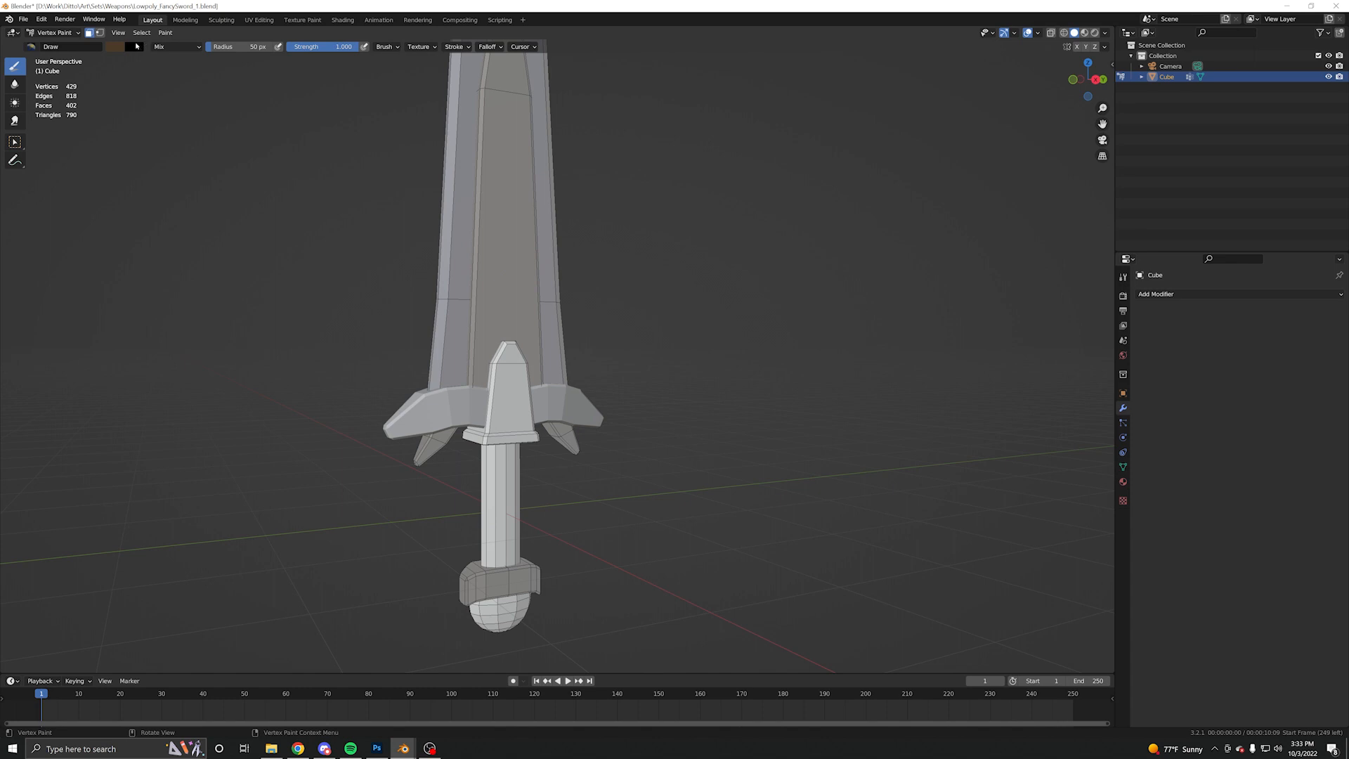
# - Set the paint colour to an olive gold and fill the crossguard with it
pyautogui.click(124, 48)
pyautogui.click(15, 142)
pyautogui.click(15, 66)
pyautogui.click(114, 47)
pyautogui.hotkey('shift', 'k')
pyautogui.moveTo(501, 295); pyautogui.dragTo(485, 285, button='middle')
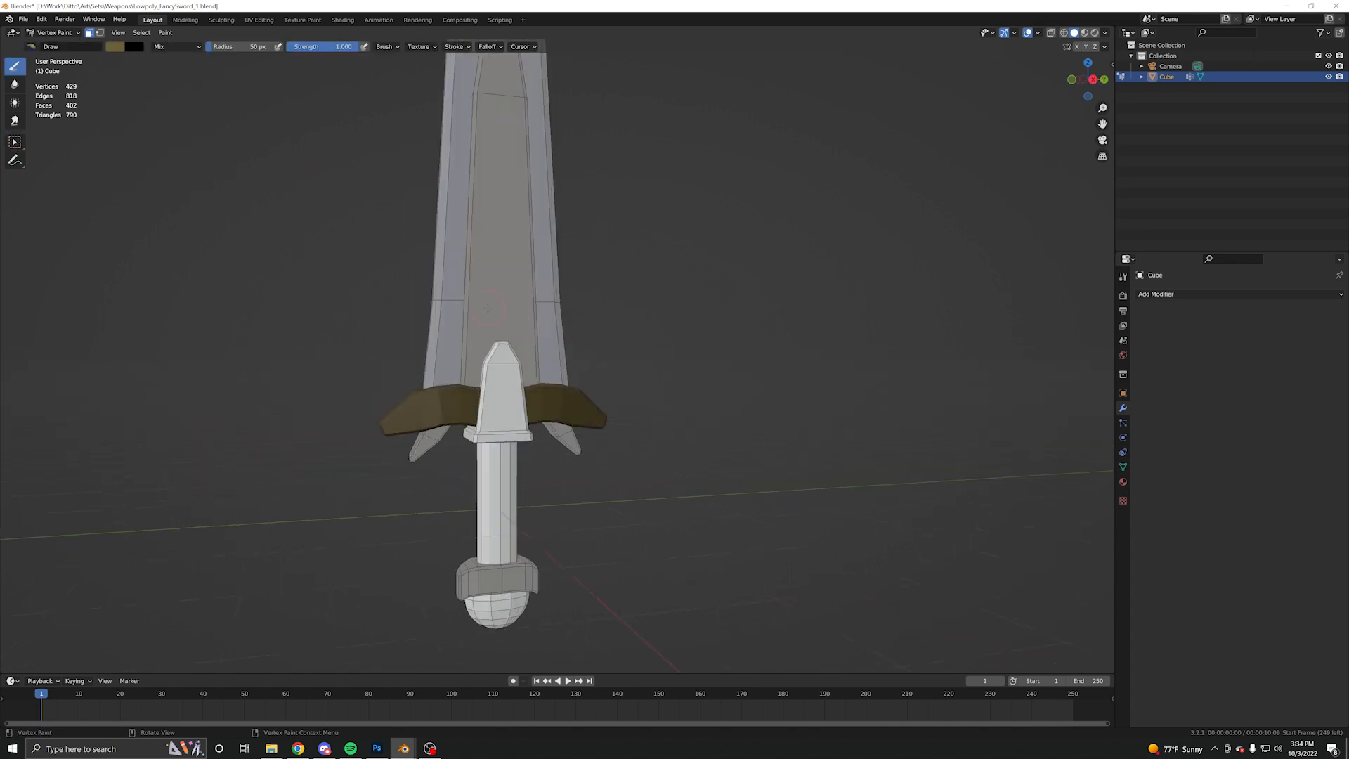
# - Select the sword's grip and fill it with dark red, hex 451513
pyautogui.press('l')
pyautogui.click(115, 47)
pyautogui.click(151, 121)
pyautogui.moveTo(196, 103); pyautogui.dragTo(196, 115)
pyautogui.hotkey('shift', 'k')
pyautogui.moveTo(501, 492); pyautogui.dragTo(517, 482, button='middle')
# - Select the crossguard's pointed central piece and fill it with a dark slate colour
pyautogui.click(15, 142)
pyautogui.click(501, 393)
pyautogui.click(15, 66)
pyautogui.click(114, 47)
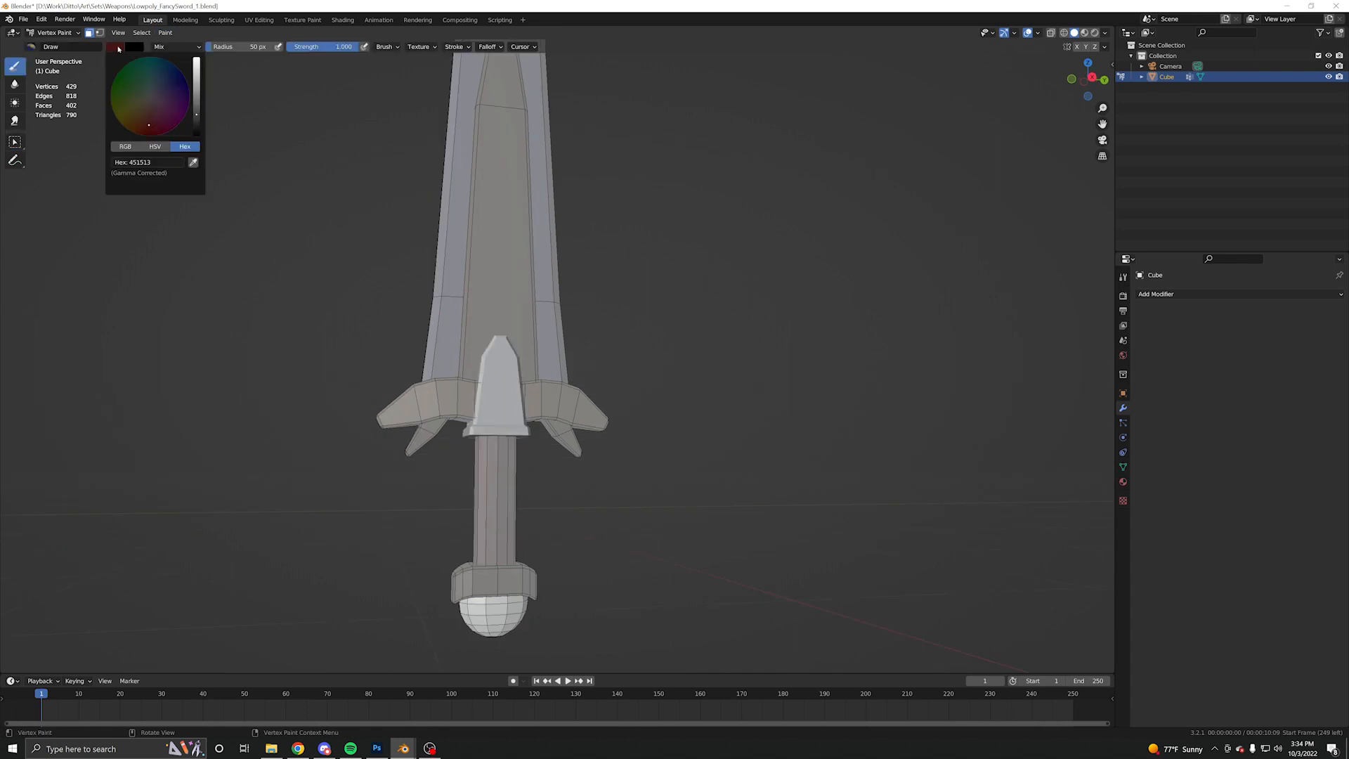
pyautogui.click(138, 113)
pyautogui.moveTo(196, 115); pyautogui.dragTo(196, 81)
pyautogui.hotkey('shift', 'k')
# - Select all linked faces of the rounded pommel, set the paint colour to green and fill the pommel with it
pyautogui.click(15, 142)
pyautogui.click(447, 399)
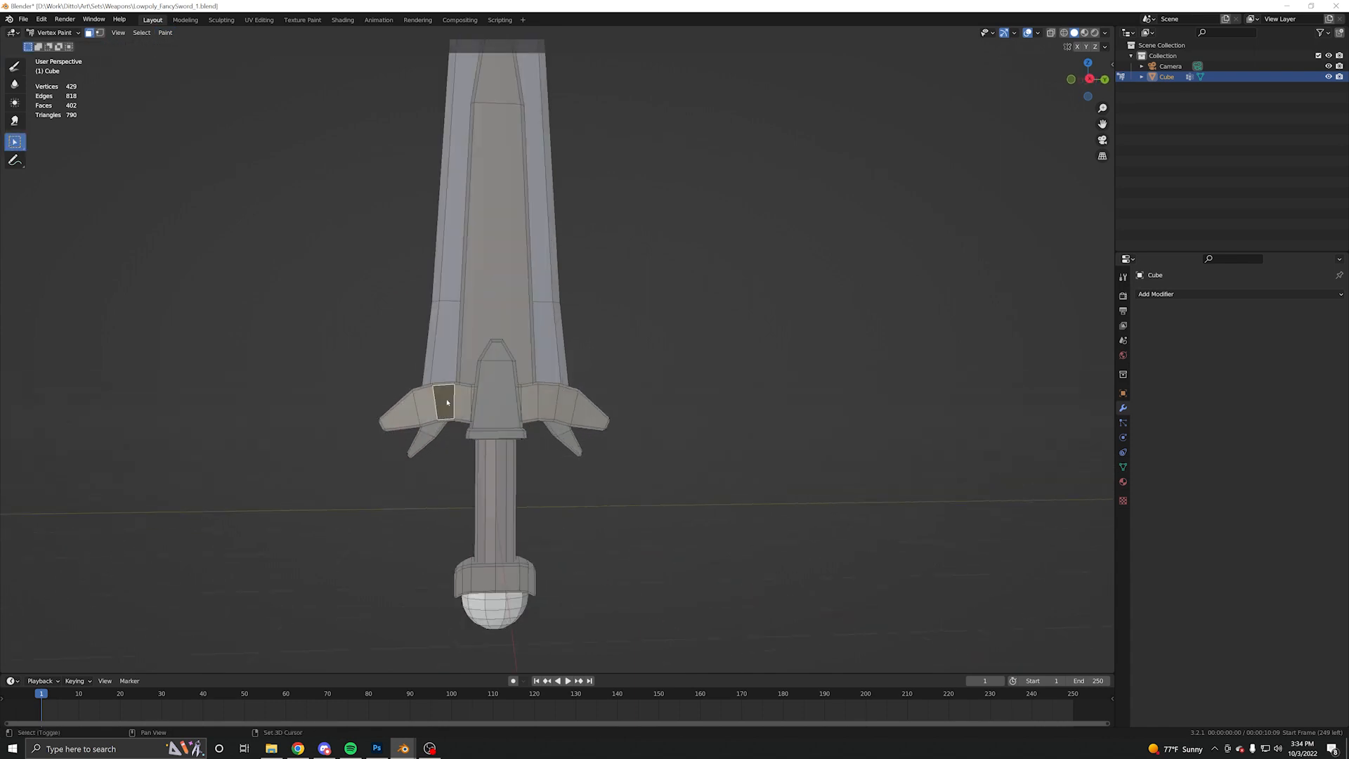
pyautogui.keyDown('shift'); pyautogui.moveTo(492, 435); pyautogui.dragTo(502, 357, button='middle'); pyautogui.keyUp('shift')
pyautogui.click(501, 533)
pyautogui.press('l')
pyautogui.click(15, 66)
pyautogui.click(114, 47)
pyautogui.click(126, 90)
pyautogui.moveTo(196, 81); pyautogui.dragTo(197, 102)
pyautogui.hotkey('shift', 'k')
# - Check the whole sword in Object Mode and return to Vertex Paint mode
pyautogui.scroll(-3, 430, 234)
pyautogui.hotkey('ctrl', 'Tab')
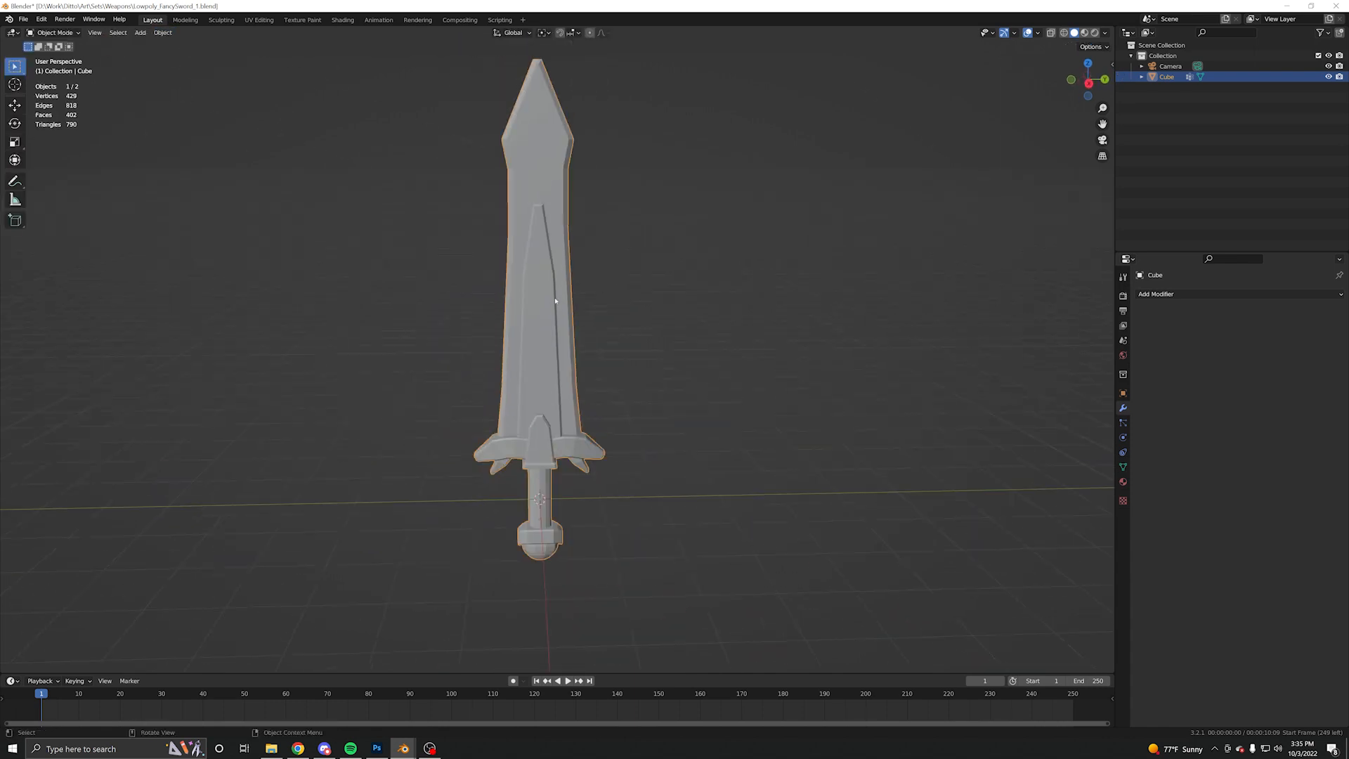
pyautogui.hotkey('ctrl', 'Tab')
pyautogui.moveTo(537, 316); pyautogui.dragTo(511, 322, button='middle')
pyautogui.scroll(2, 534, 304)
# - Select the linked faces of the blade, its central inlay and the small spike under the crossguard
pyautogui.click(15, 142)
pyautogui.click(513, 302)
pyautogui.press('l')
pyautogui.press('l')
pyautogui.press('l')
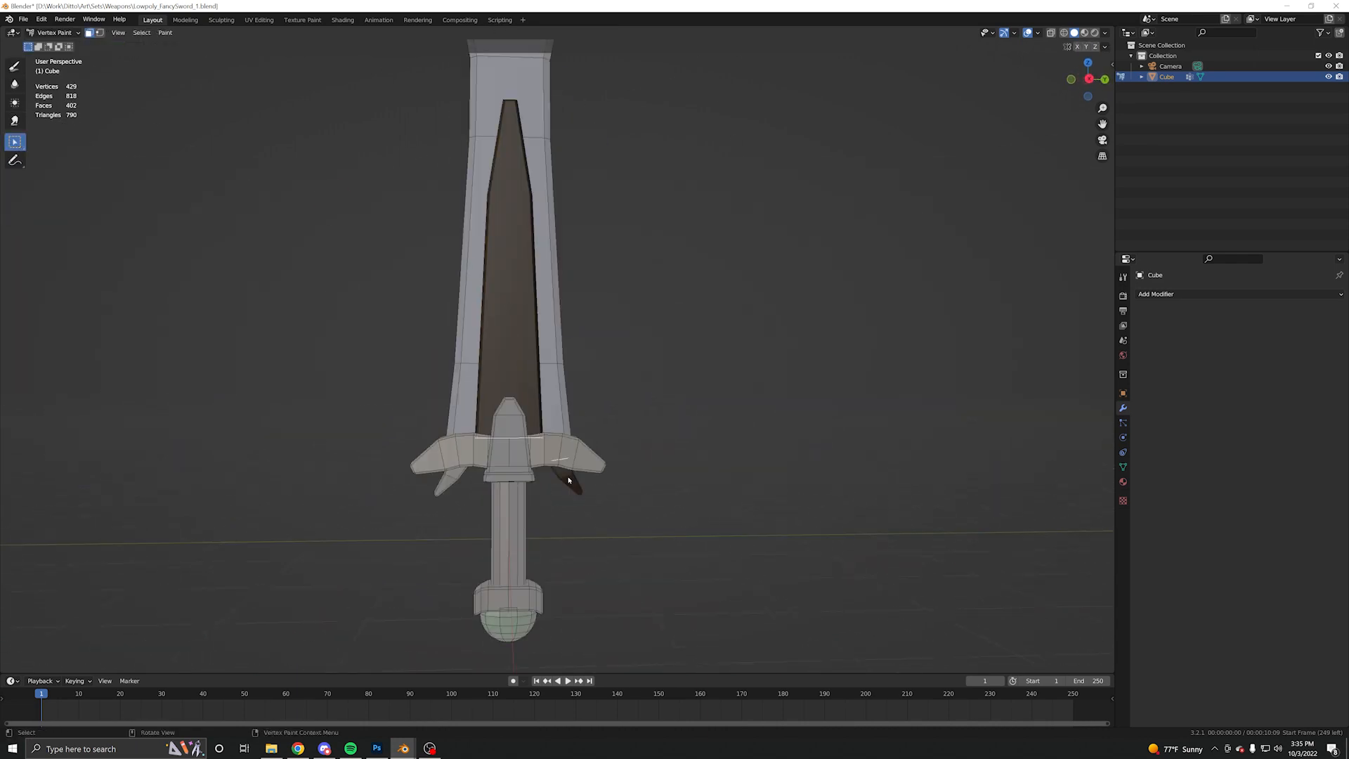
# - Set the paint colour to a very dark navy and fill the sword's blade with it
pyautogui.click(15, 67)
pyautogui.click(114, 47)
pyautogui.click(136, 109)
pyautogui.click(163, 90)
pyautogui.moveTo(196, 107); pyautogui.dragTo(196, 121)
pyautogui.hotkey('shift', 'k')
pyautogui.moveTo(492, 211)
pyautogui.mouseDown(button='middle')
pyautogui.moveTo(527, 204)
pyautogui.moveTo(465, 275)
pyautogui.moveTo(485, 263)
pyautogui.mouseUp(button='middle')
pyautogui.scroll(-2, 528, 204)
pyautogui.hotkey('ctrl', 'Tab')
pyautogui.hotkey('ctrl', 'Tab')
# - Set the paint colour to a light blue-grey and fill the blade with it using Set Vertex Colors
pyautogui.click(115, 47)
pyautogui.click(141, 111)
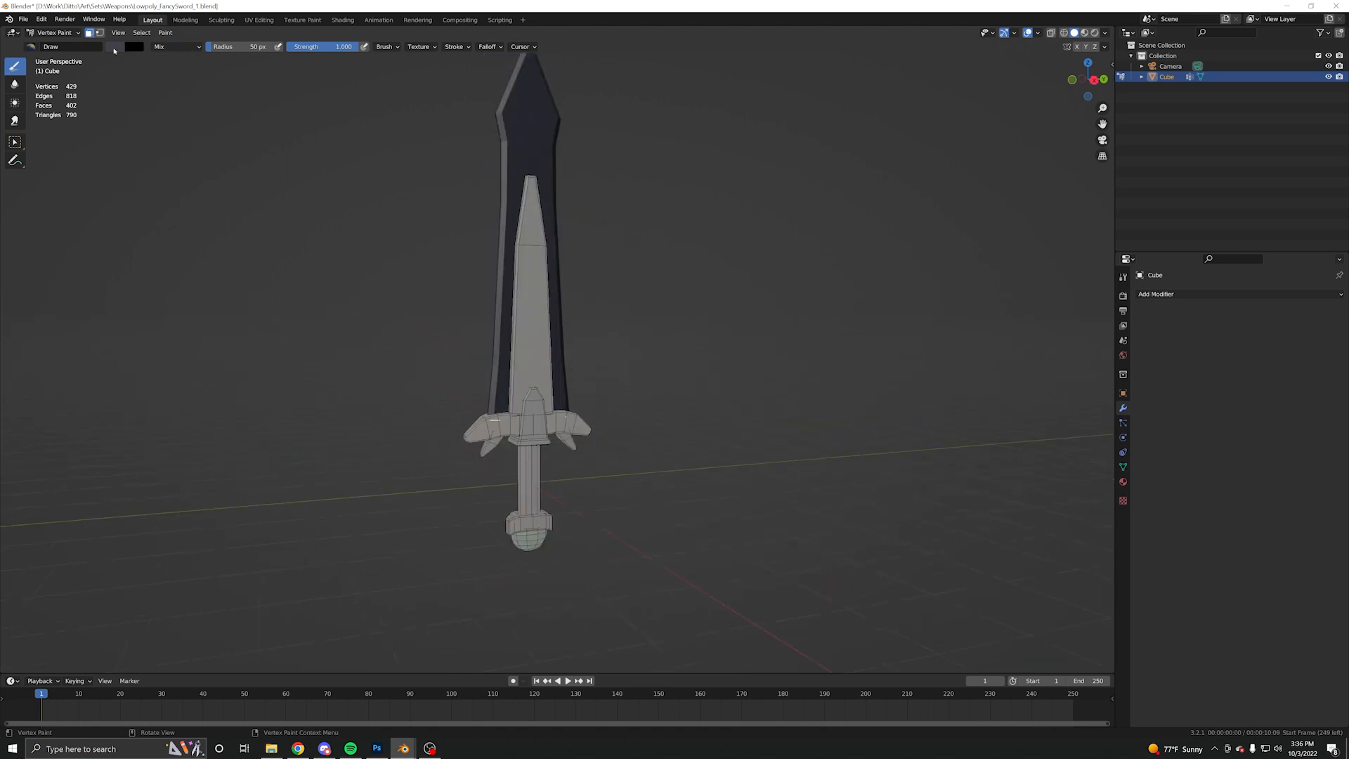
pyautogui.click(115, 47)
pyautogui.click(165, 33)
pyautogui.click(171, 47)
pyautogui.click(115, 47)
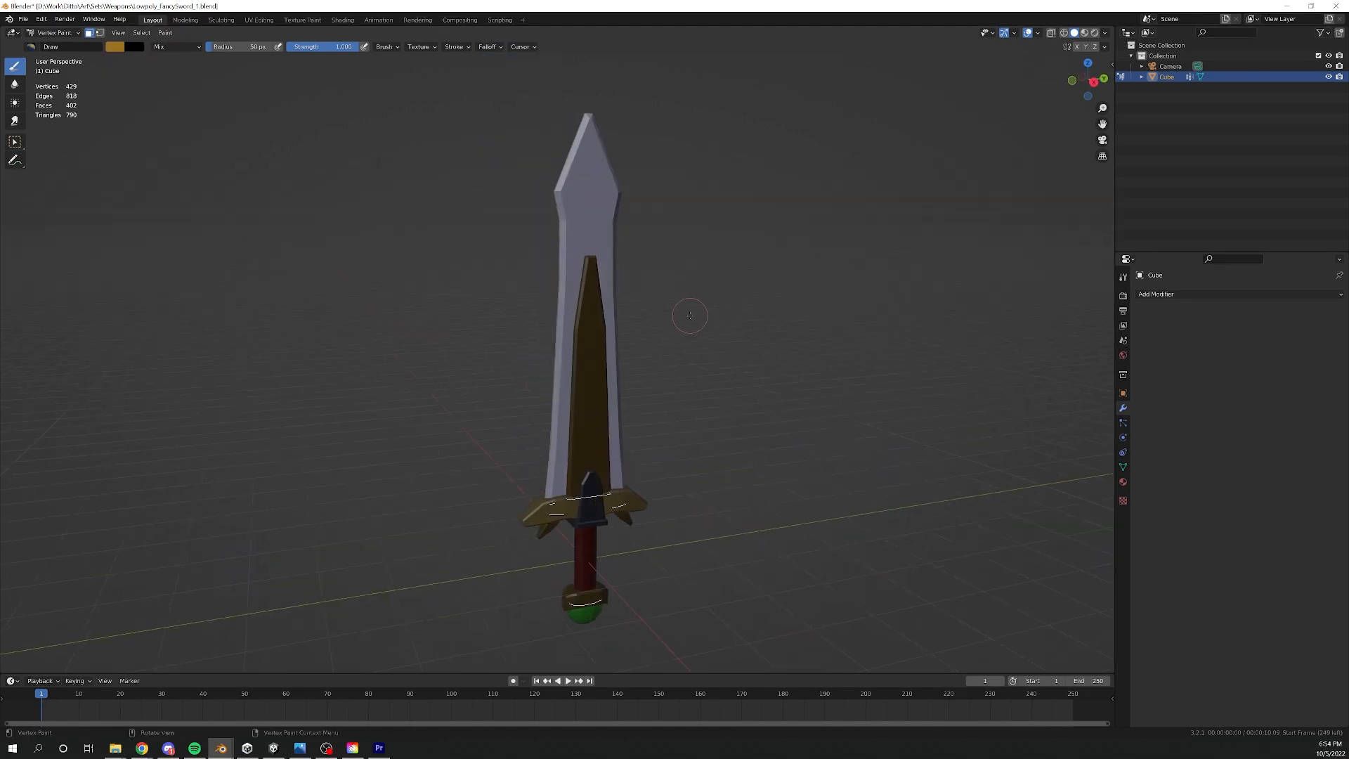
pyautogui.moveTo(683, 328)
pyautogui.mouseDown(button='middle')
pyautogui.moveTo(655, 334)
pyautogui.moveTo(887, 315)
pyautogui.mouseUp(button='middle')
pyautogui.moveTo(661, 288); pyautogui.dragTo(410, 260, button='middle')
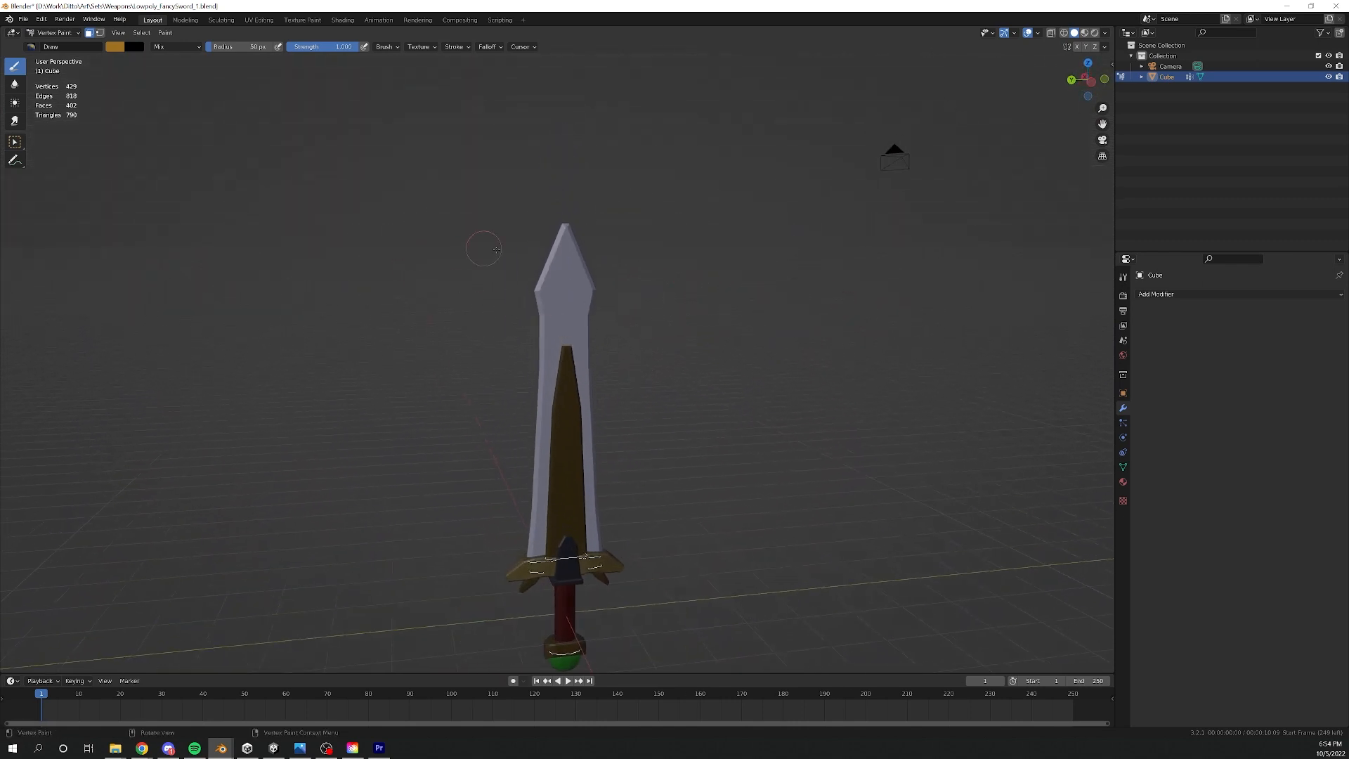
# - Brush the gold colour over the vertices of the blade's tip on both faces and the side edges
pyautogui.scroll(2, 496, 249)
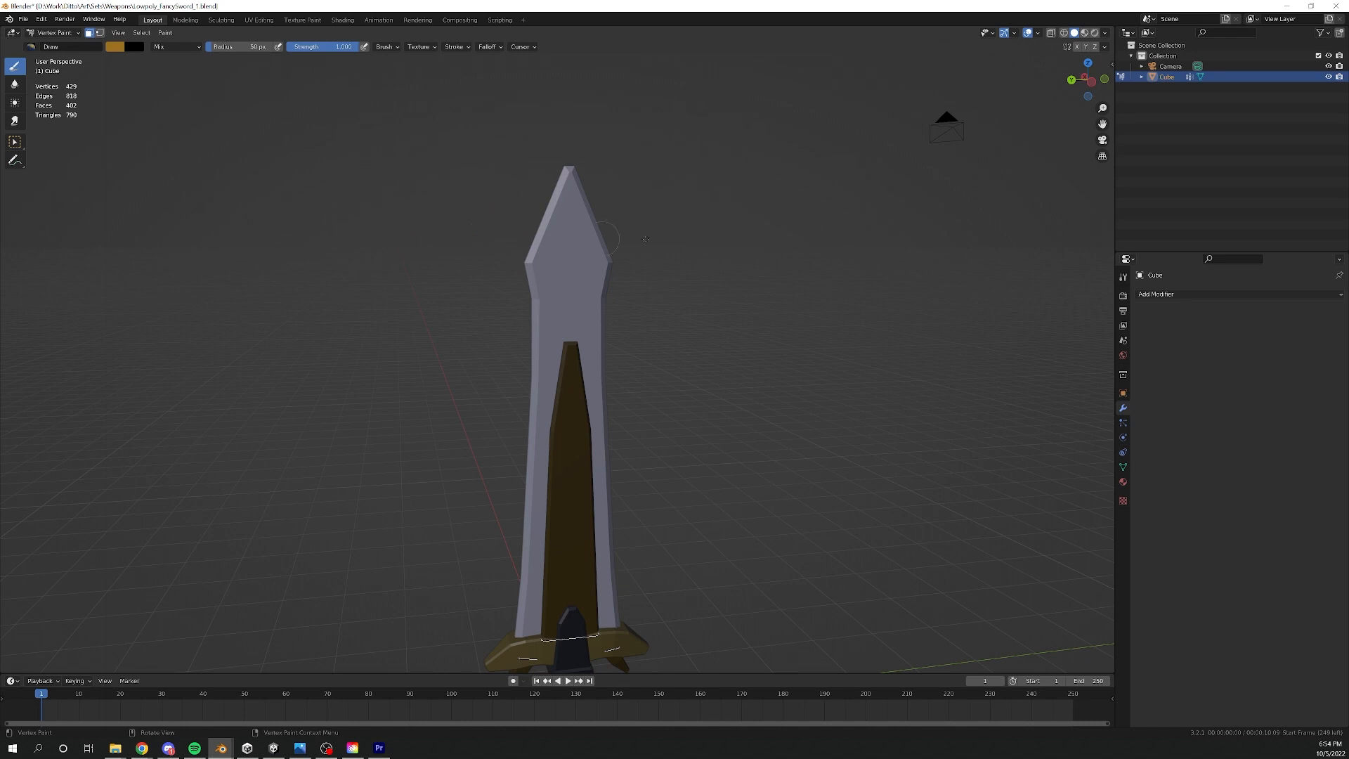
pyautogui.moveTo(535, 263); pyautogui.dragTo(554, 317, button='middle')
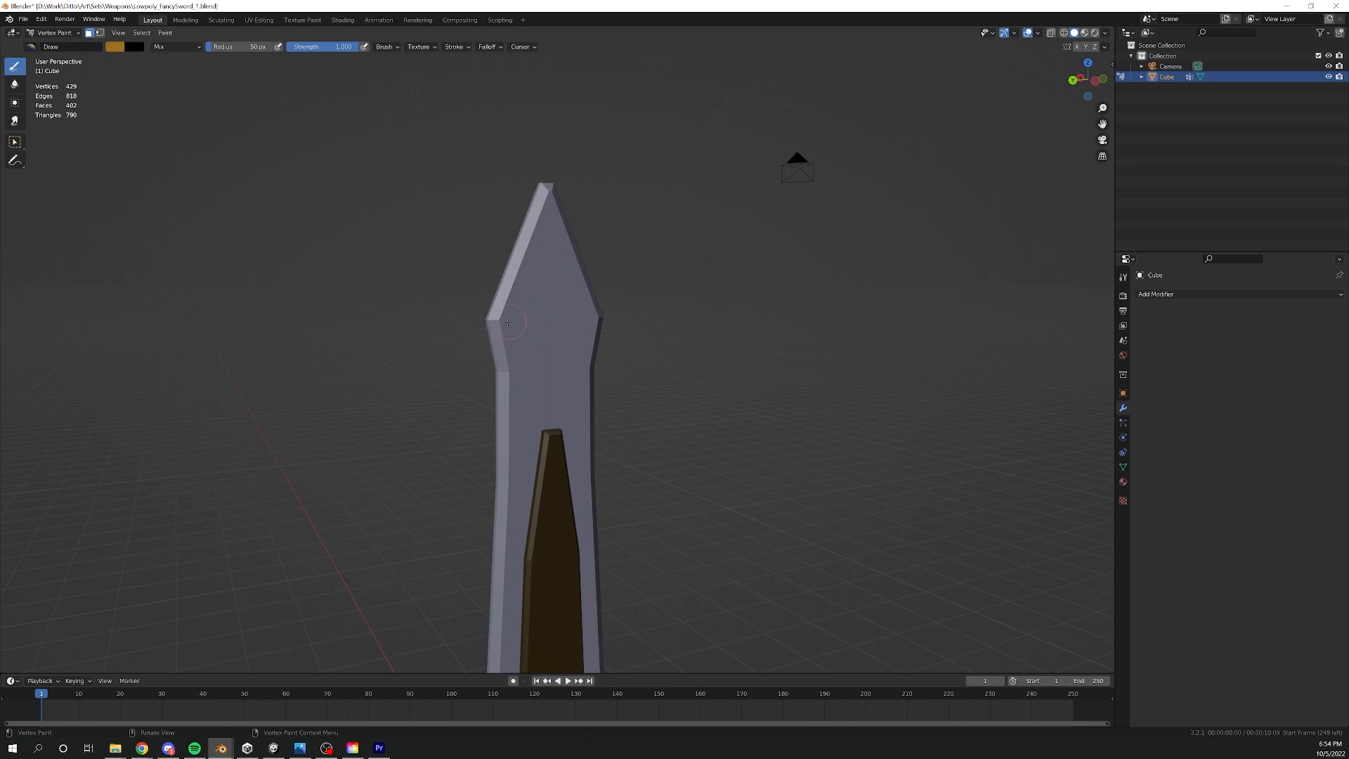
pyautogui.moveTo(507, 322)
pyautogui.mouseDown()
pyautogui.moveTo(534, 288)
pyautogui.moveTo(545, 211)
pyautogui.moveTo(593, 322)
pyautogui.mouseUp()
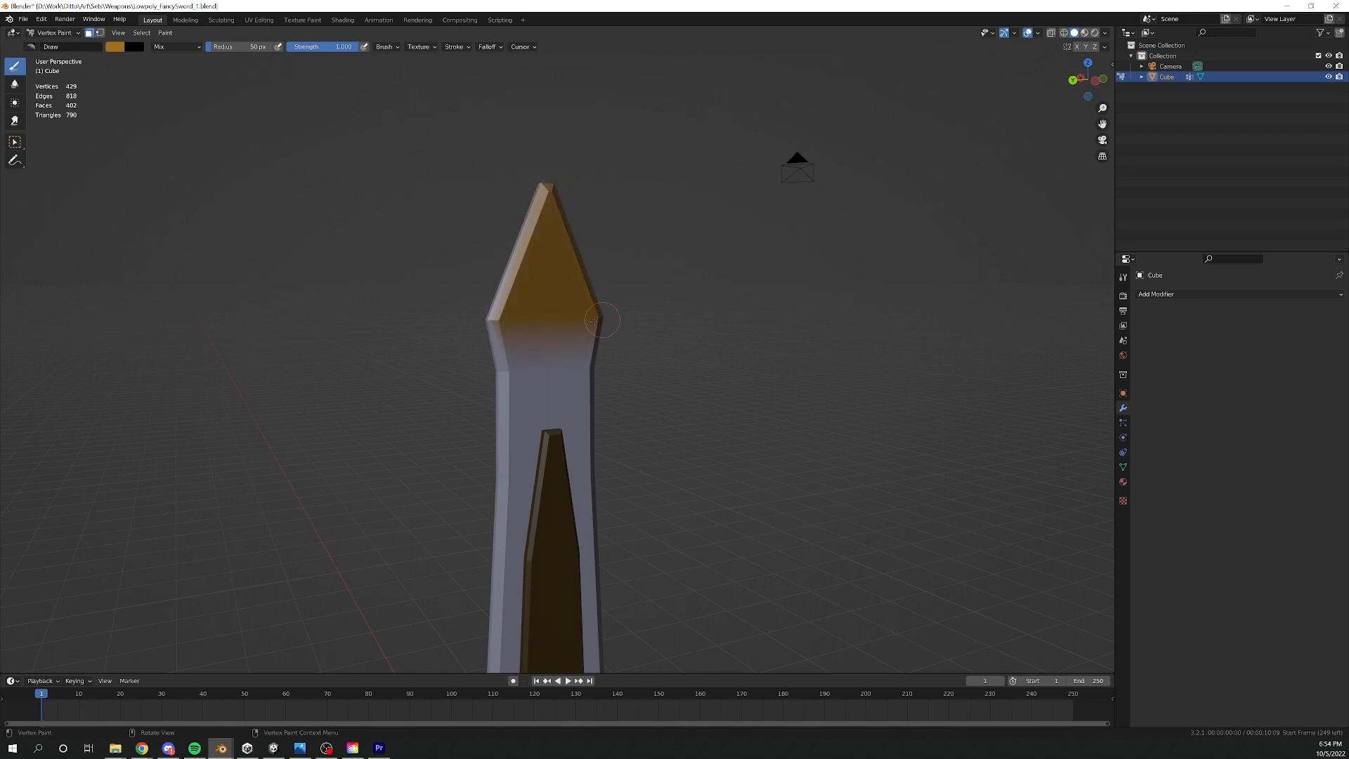
pyautogui.moveTo(582, 322); pyautogui.dragTo(801, 327, button='middle')
pyautogui.moveTo(510, 328); pyautogui.dragTo(496, 188)
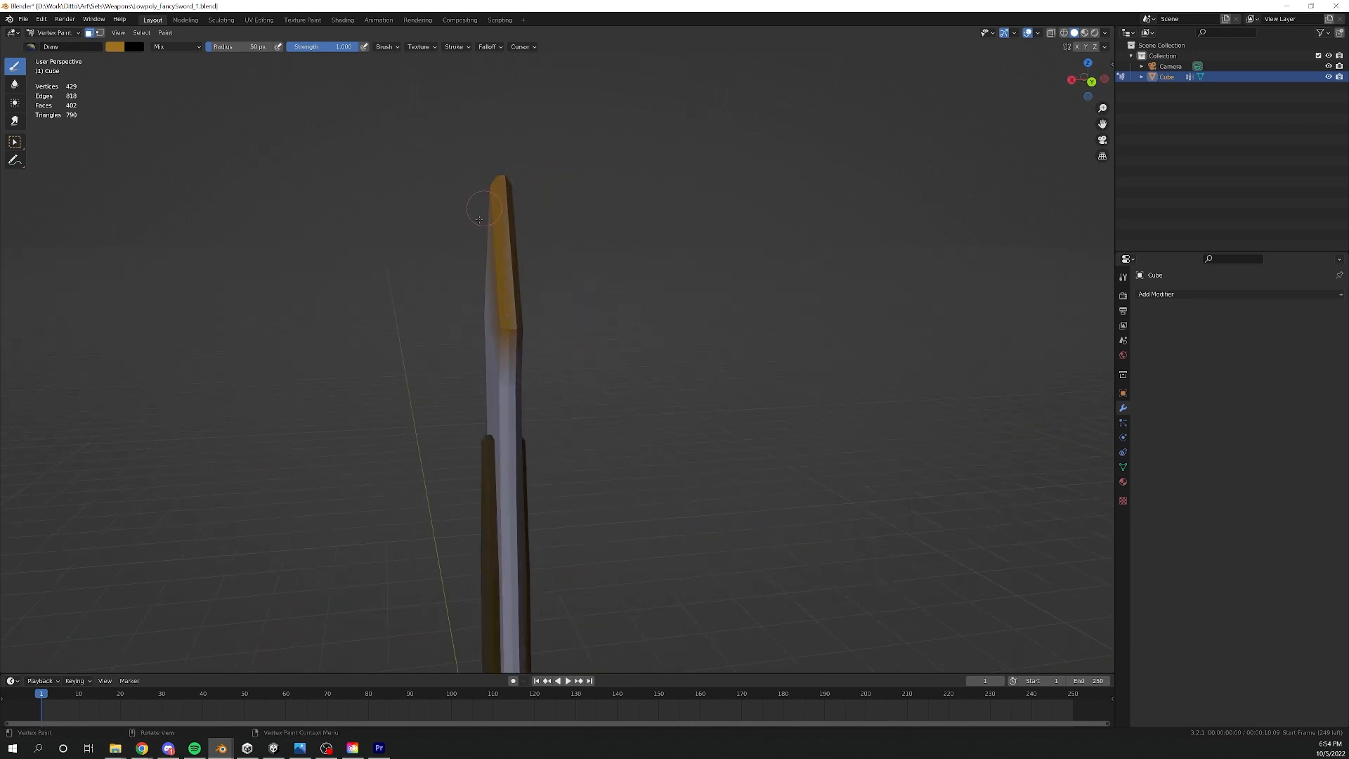
pyautogui.moveTo(479, 219); pyautogui.dragTo(650, 214, button='middle')
pyautogui.click(515, 316)
pyautogui.moveTo(498, 324); pyautogui.dragTo(507, 304)
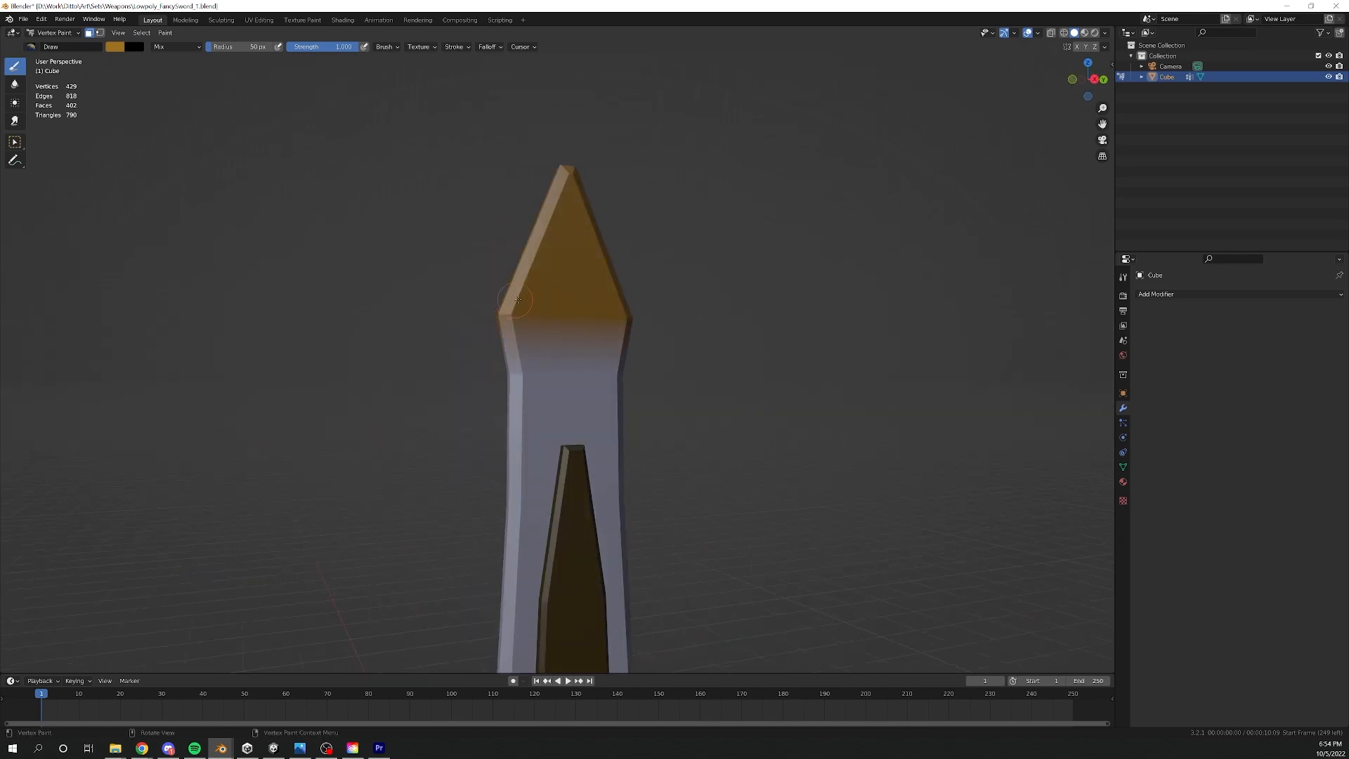
pyautogui.moveTo(518, 300)
pyautogui.mouseDown(button='middle')
pyautogui.moveTo(636, 299)
pyautogui.moveTo(534, 299)
pyautogui.mouseUp(button='middle')
# - Change the paint colour to red and brush it across the blade just below and along the base of the gold tip
pyautogui.click(113, 50)
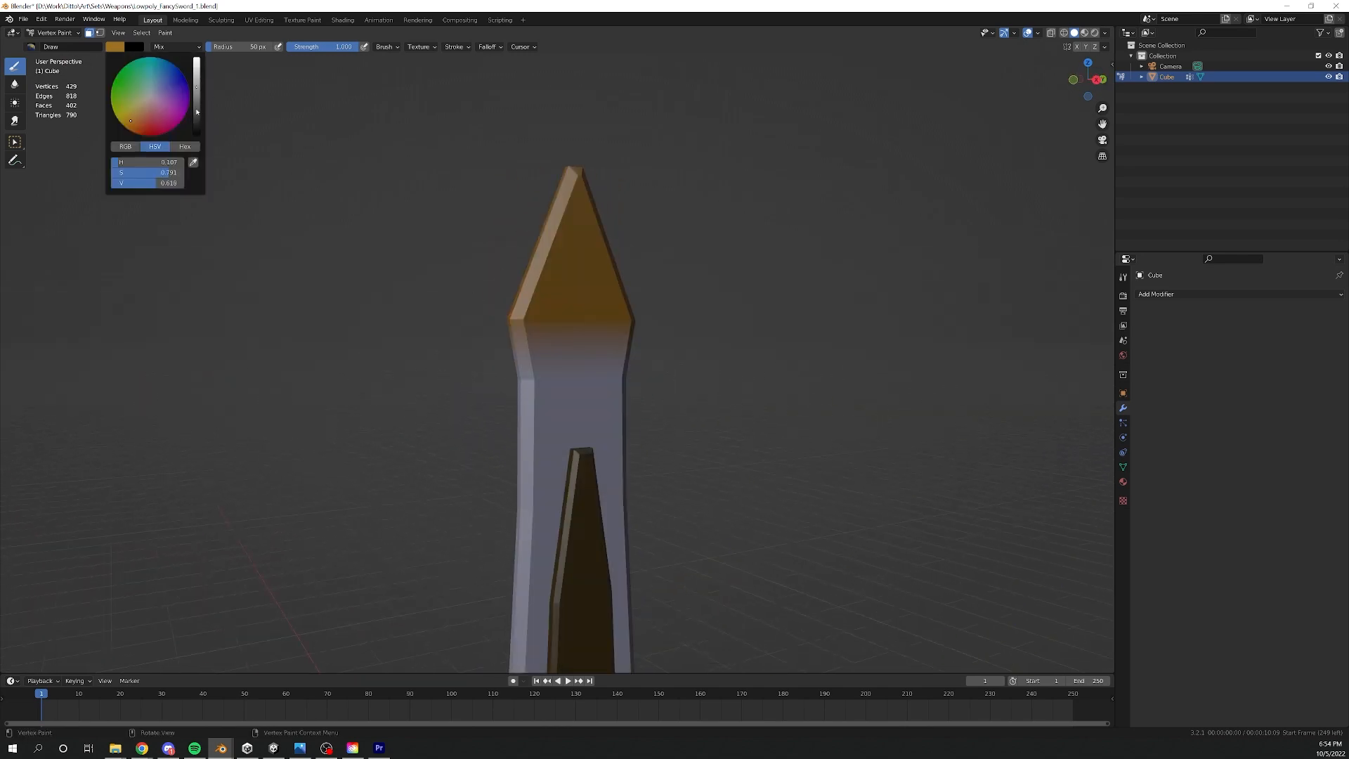
pyautogui.moveTo(121, 163); pyautogui.dragTo(171, 173)
pyautogui.moveTo(523, 378); pyautogui.dragTo(624, 377)
pyautogui.moveTo(647, 339)
pyautogui.mouseDown(button='middle')
pyautogui.moveTo(401, 348)
pyautogui.moveTo(429, 351)
pyautogui.mouseUp(button='middle')
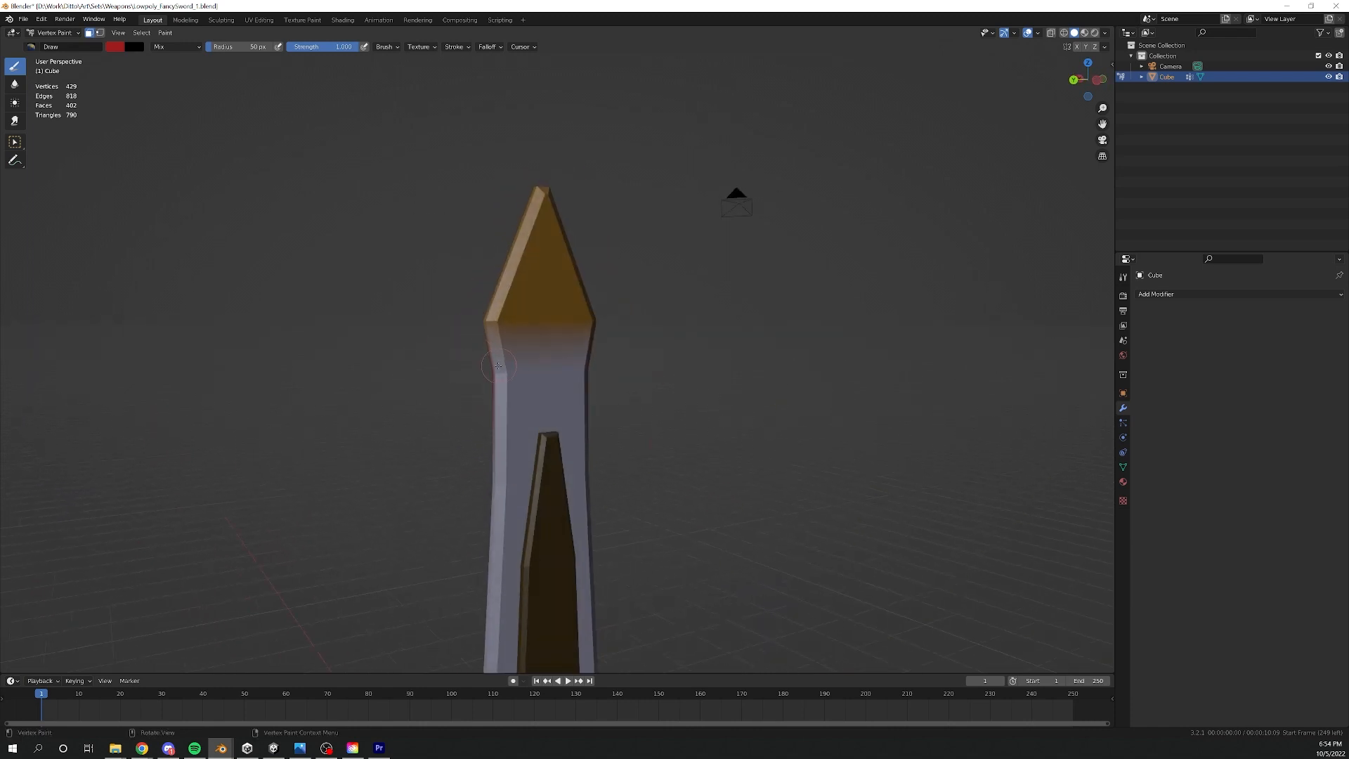
pyautogui.moveTo(496, 367); pyautogui.dragTo(587, 368)
pyautogui.moveTo(611, 308); pyautogui.dragTo(481, 322)
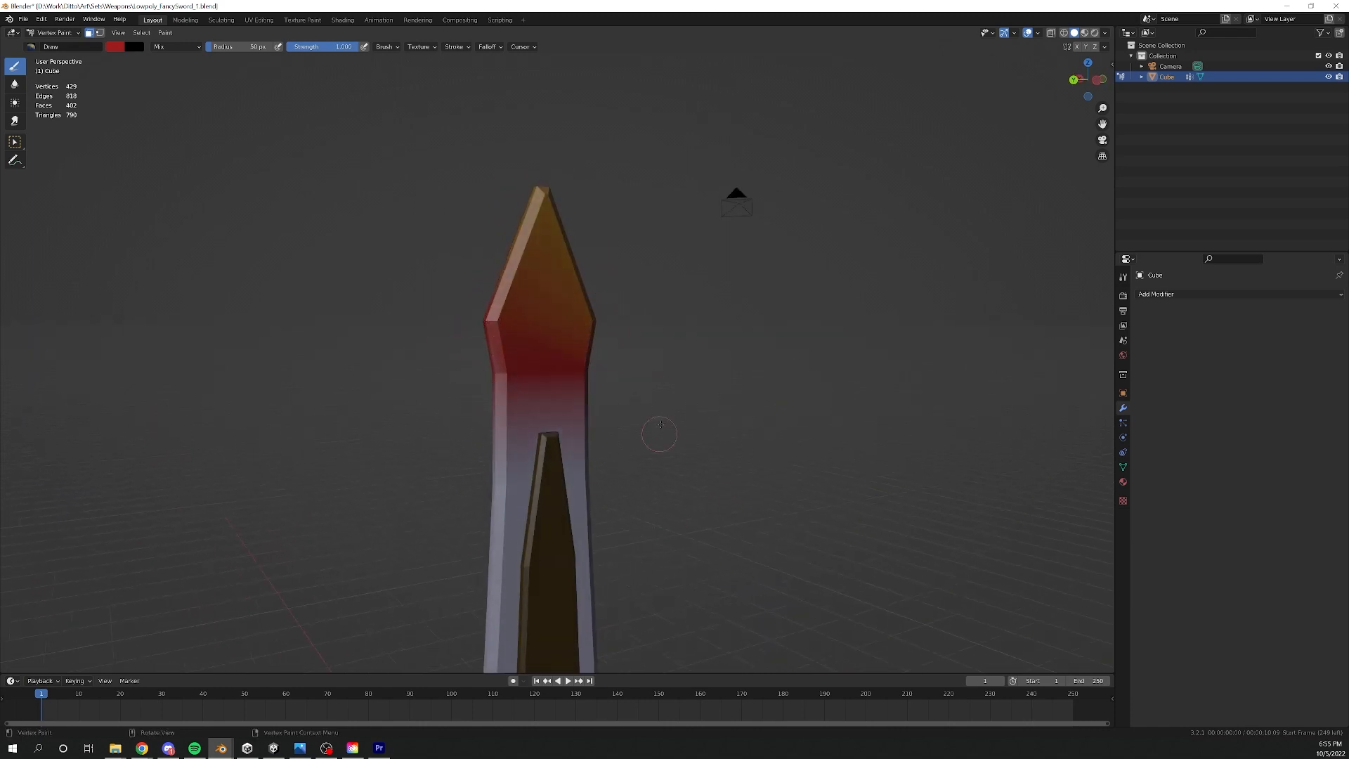
# - Brush more red over the vertices along the base of the blade's gold tip from several viewing angles
pyautogui.moveTo(660, 424); pyautogui.dragTo(619, 393, button='middle')
pyautogui.hotkey('ctrl', 'z')
pyautogui.moveTo(591, 302)
pyautogui.mouseDown()
pyautogui.moveTo(506, 352)
pyautogui.moveTo(613, 373)
pyautogui.mouseUp()
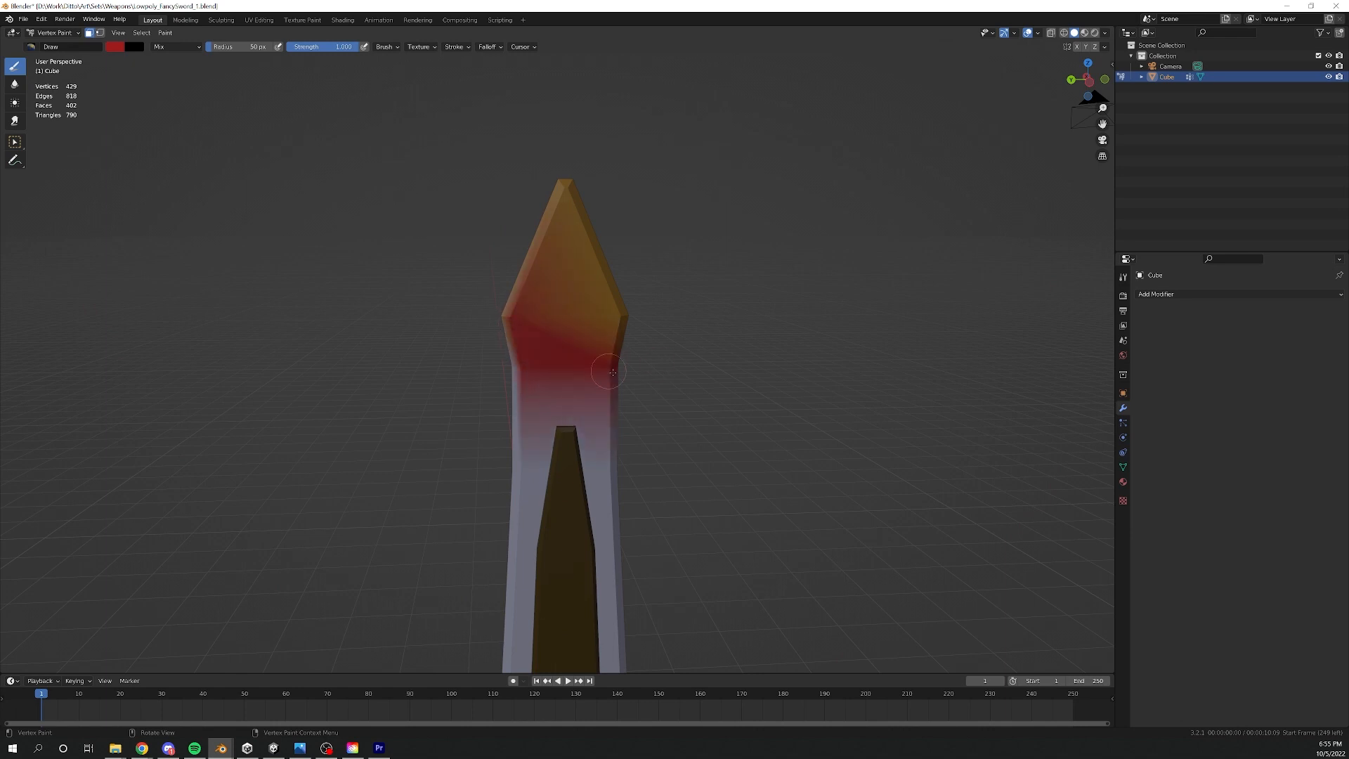
pyautogui.moveTo(414, 367); pyautogui.dragTo(551, 374, button='middle')
pyautogui.moveTo(498, 374); pyautogui.dragTo(511, 380)
pyautogui.moveTo(393, 381); pyautogui.dragTo(701, 390, button='middle')
pyautogui.moveTo(499, 166); pyautogui.dragTo(759, 235, button='middle')
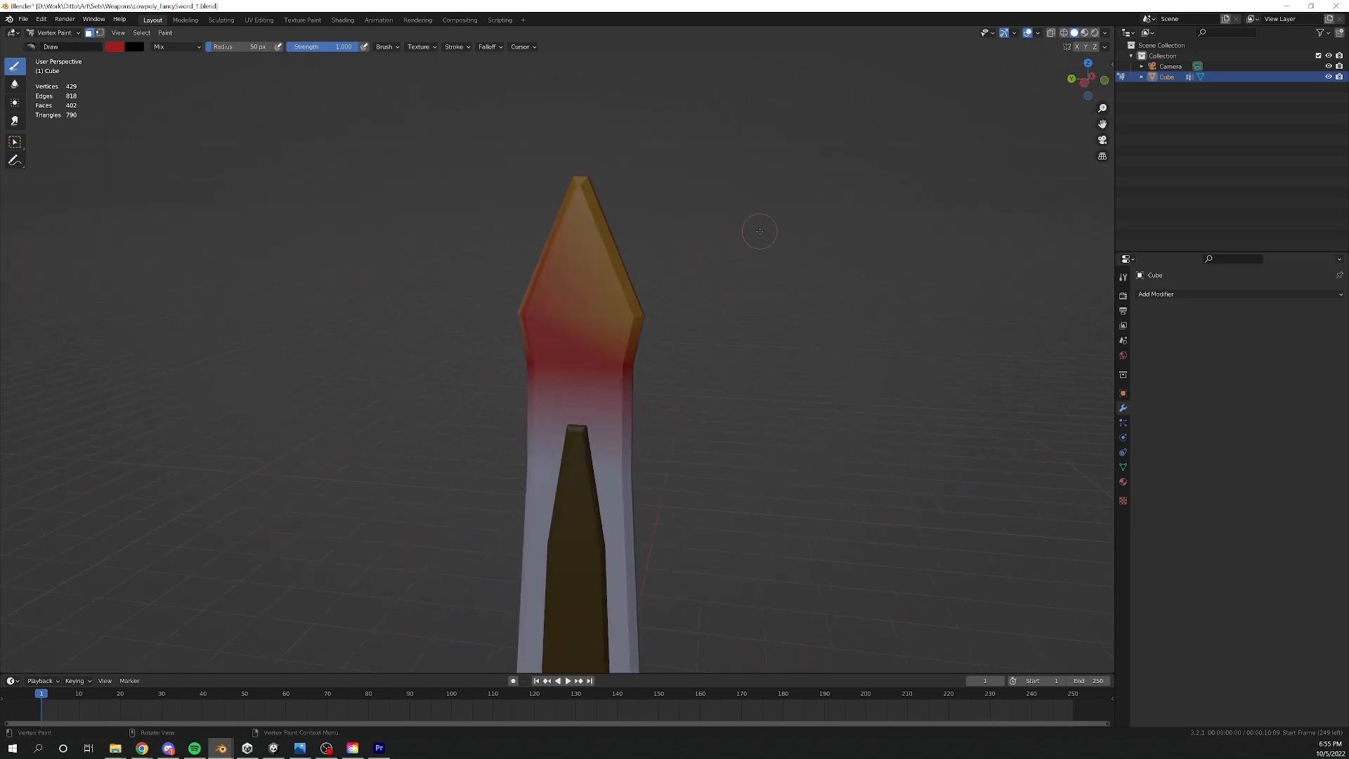
# - Undo all the red brush strokes on the blade, keeping the gold tip
pyautogui.hotkey('ctrl', 'z')
pyautogui.hotkey('ctrl', 'z')
pyautogui.hotkey('ctrl', 'z')
pyautogui.hotkey('ctrl', 'z')
pyautogui.hotkey('ctrl', 'z')
pyautogui.hotkey('ctrl', 'z')
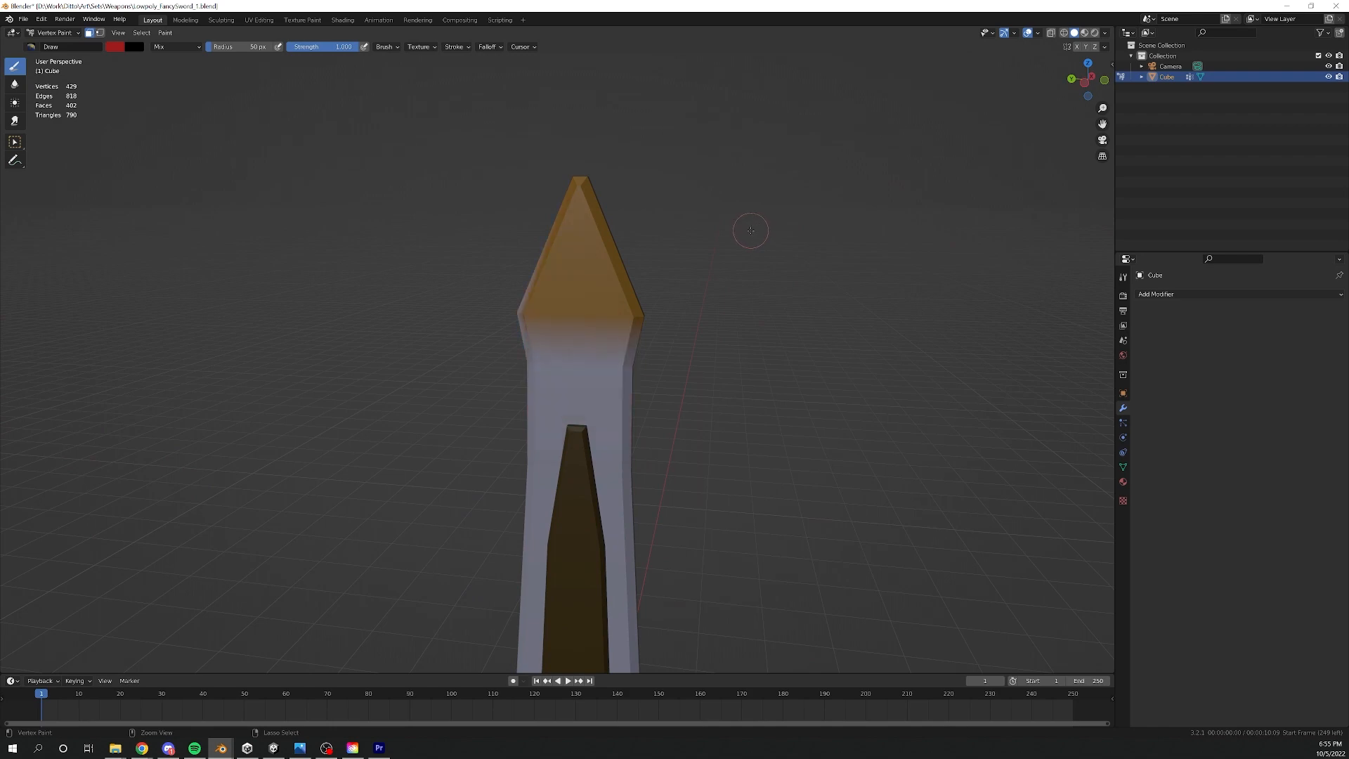
# - Switch the sword to Object Mode and open the Unity FBX export, then cancel it without exporting
pyautogui.moveTo(750, 231)
pyautogui.mouseDown(button='middle')
pyautogui.moveTo(495, 241)
pyautogui.moveTo(547, 243)
pyautogui.mouseUp(button='middle')
pyautogui.scroll(-2, 495, 242)
pyautogui.hotkey('ctrl', 'Tab')
pyautogui.press('q')
pyautogui.click(473, 277)
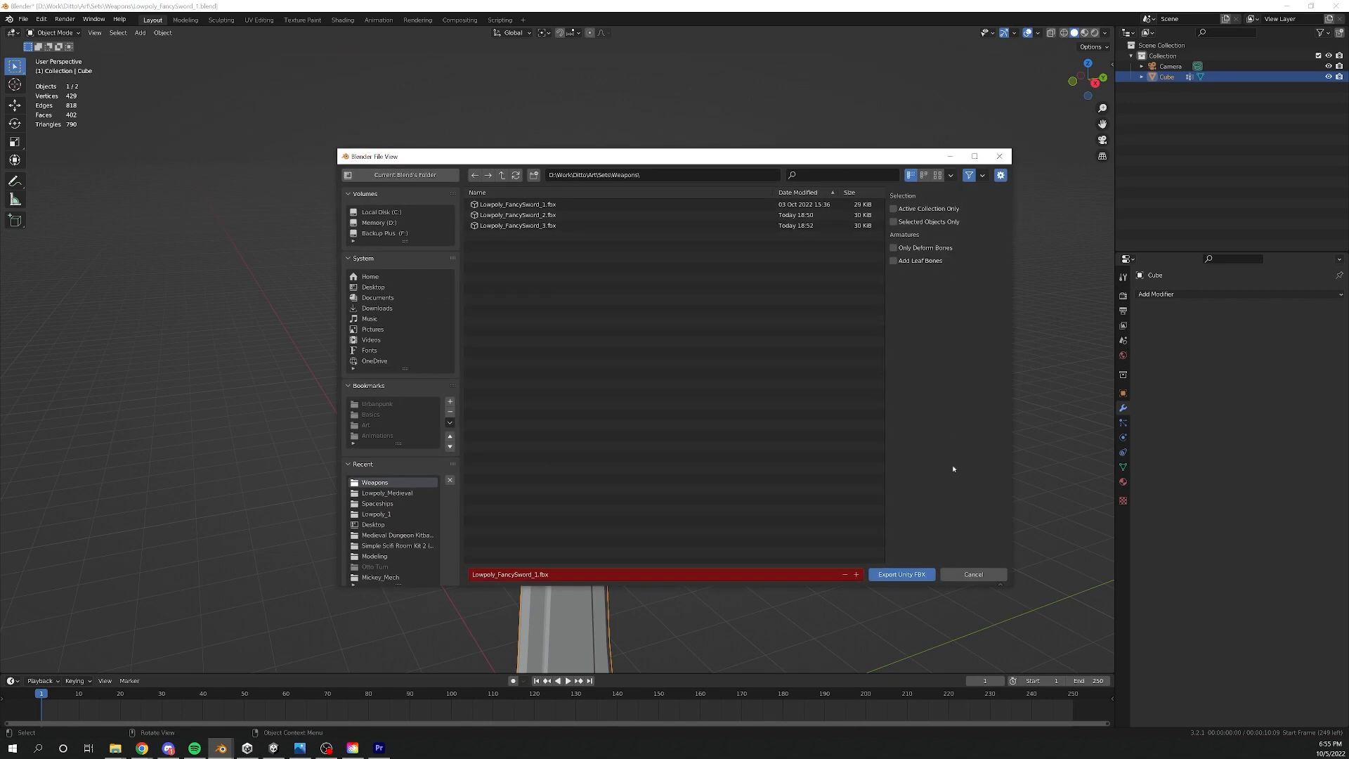
pyautogui.click(959, 572)
# - Check the Geometry and Armature options of the standard FBX export and export the selected sword as Lowpoly_FancySword_3.fbx
pyautogui.press('q')
pyautogui.click(492, 325)
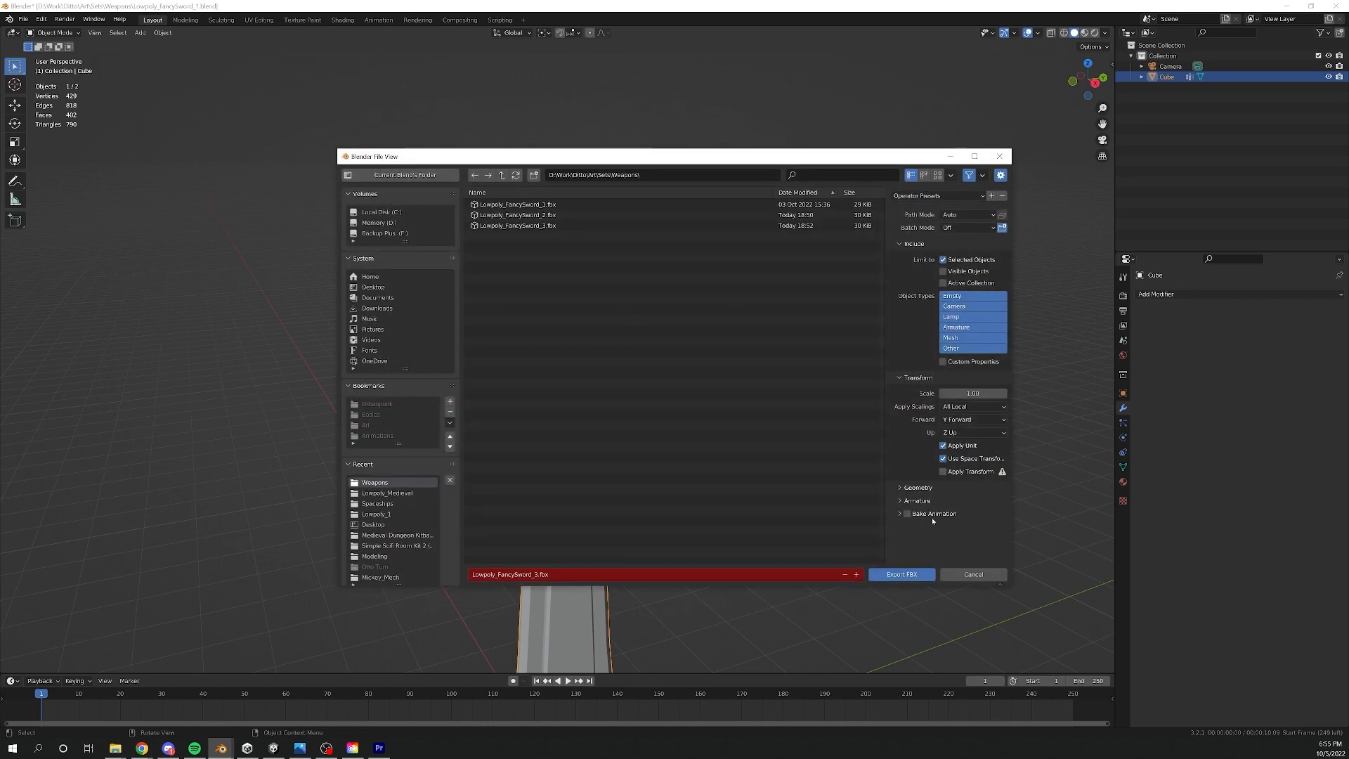
pyautogui.click(901, 503)
pyautogui.click(902, 503)
pyautogui.click(904, 489)
pyautogui.click(904, 489)
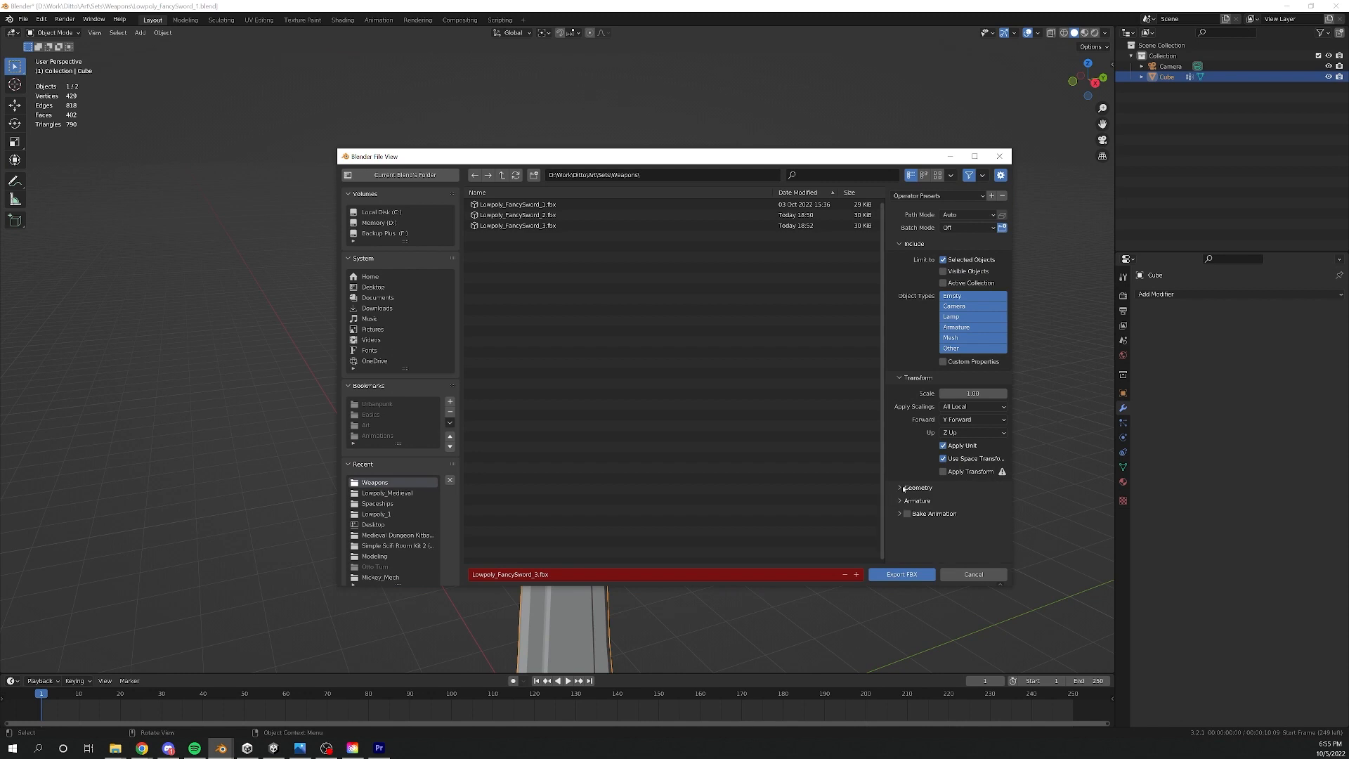
pyautogui.click(904, 489)
pyautogui.click(904, 489)
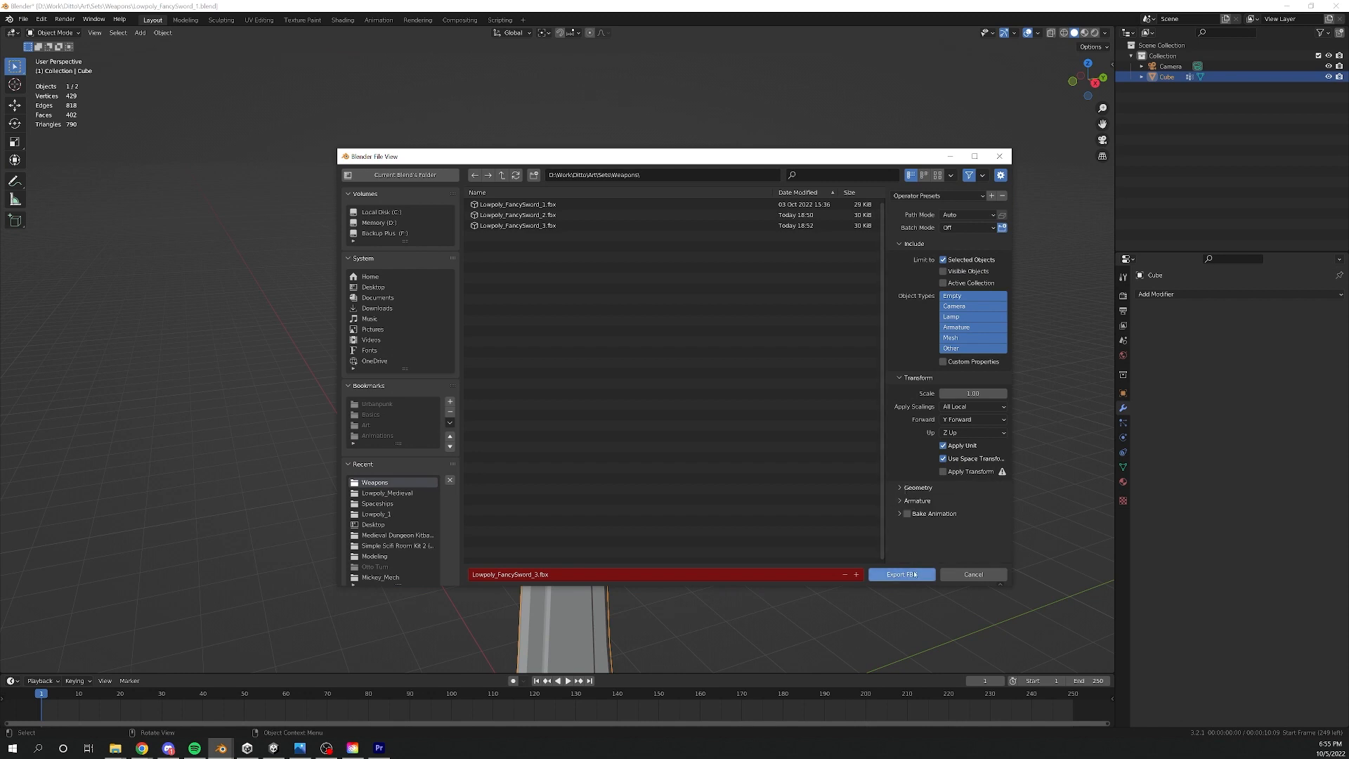
pyautogui.click(901, 575)
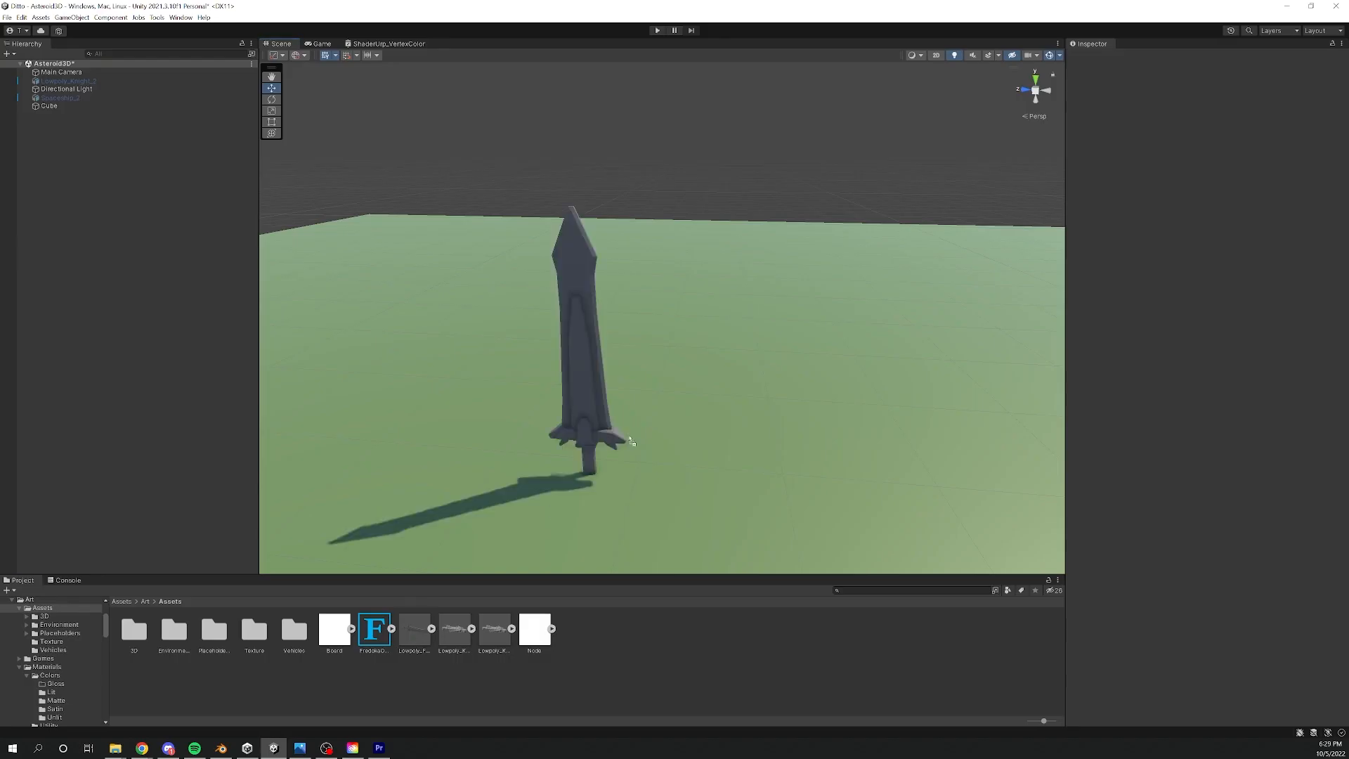
# - Switch to Unity and place the Lowpoly_FancySword_1 model in the scene above the green ground
pyautogui.moveTo(630, 428); pyautogui.dragTo(728, 360)
pyautogui.keyDown('alt'); pyautogui.moveTo(728, 360); pyautogui.dragTo(791, 380, button='middle'); pyautogui.keyUp('alt')
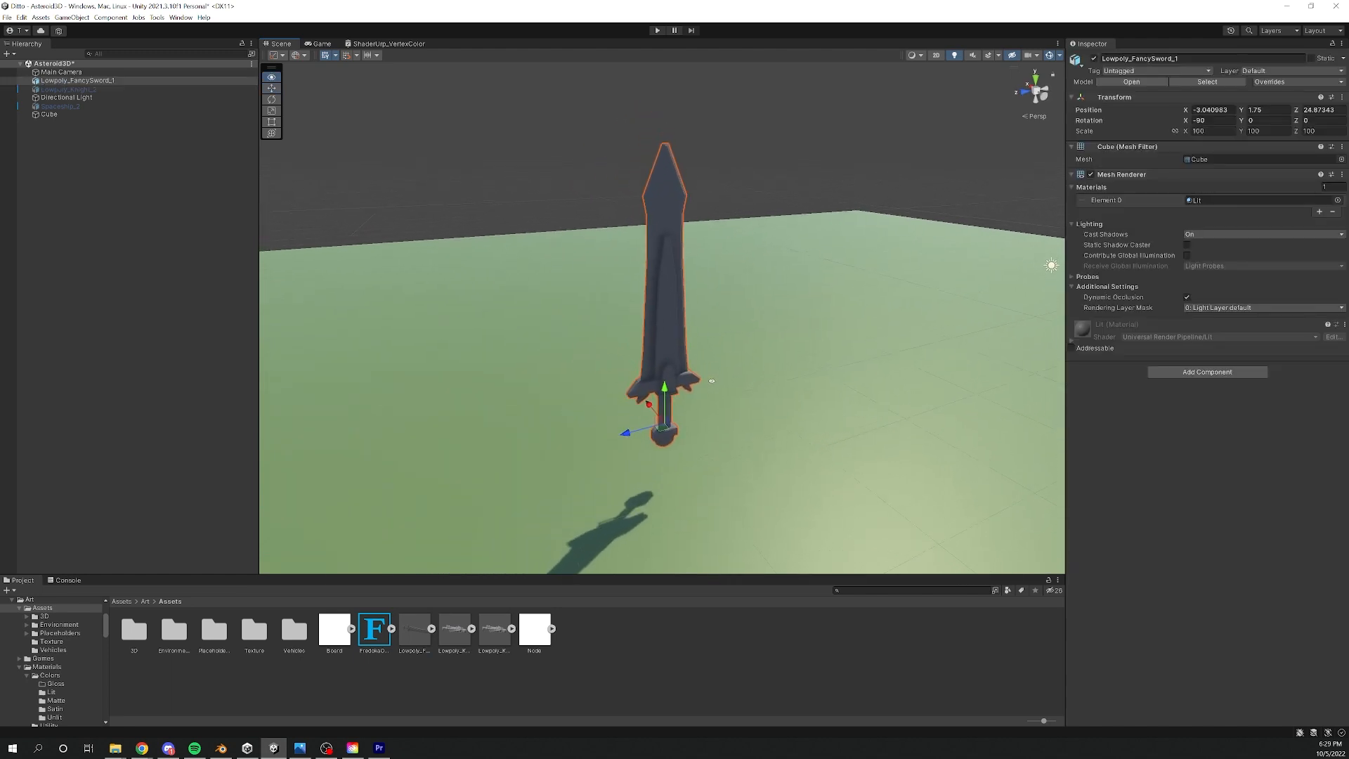
pyautogui.keyDown('alt'); pyautogui.moveTo(791, 380); pyautogui.dragTo(835, 391, button='right'); pyautogui.keyUp('alt')
# - Create a URP Lit Shader Graph named VertexColorTest in the Assets folder and open it for editing
pyautogui.rightClick(595, 635)
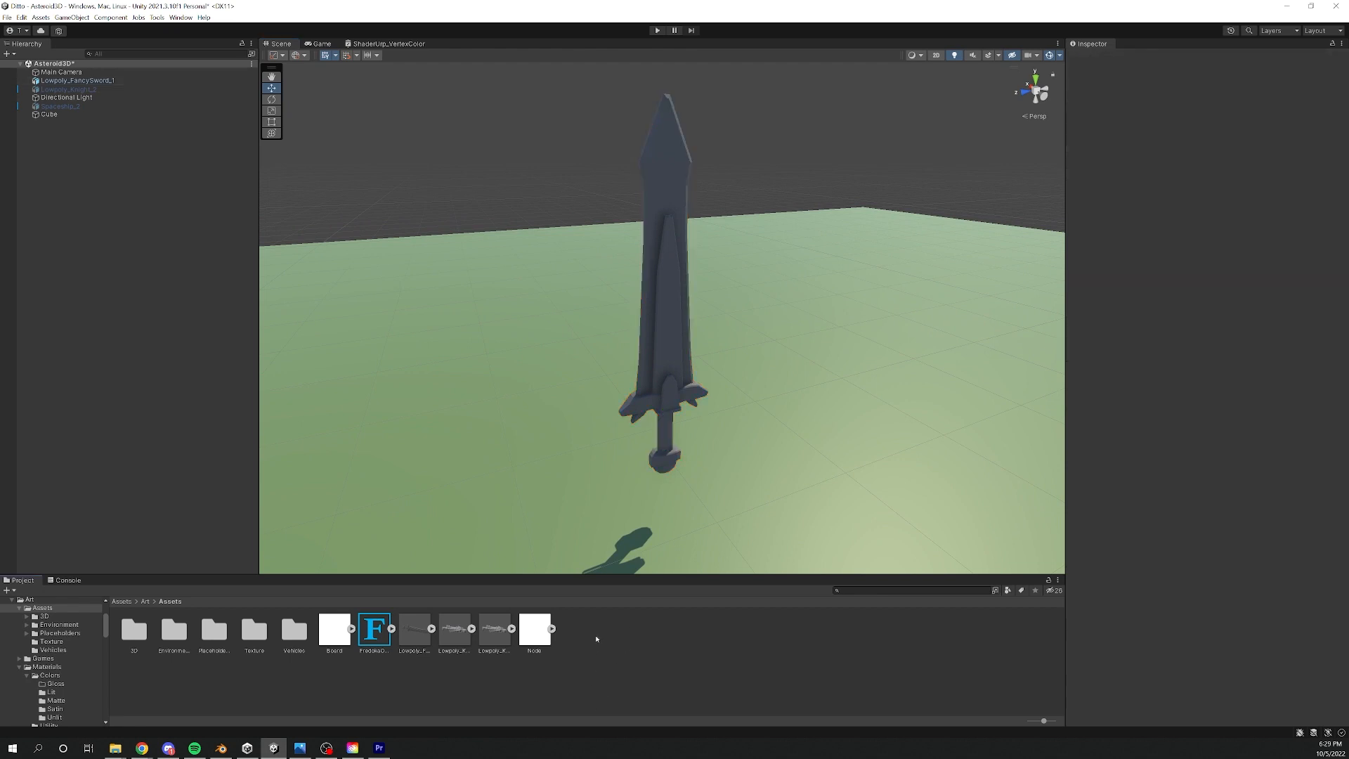
pyautogui.moveTo(714, 384)
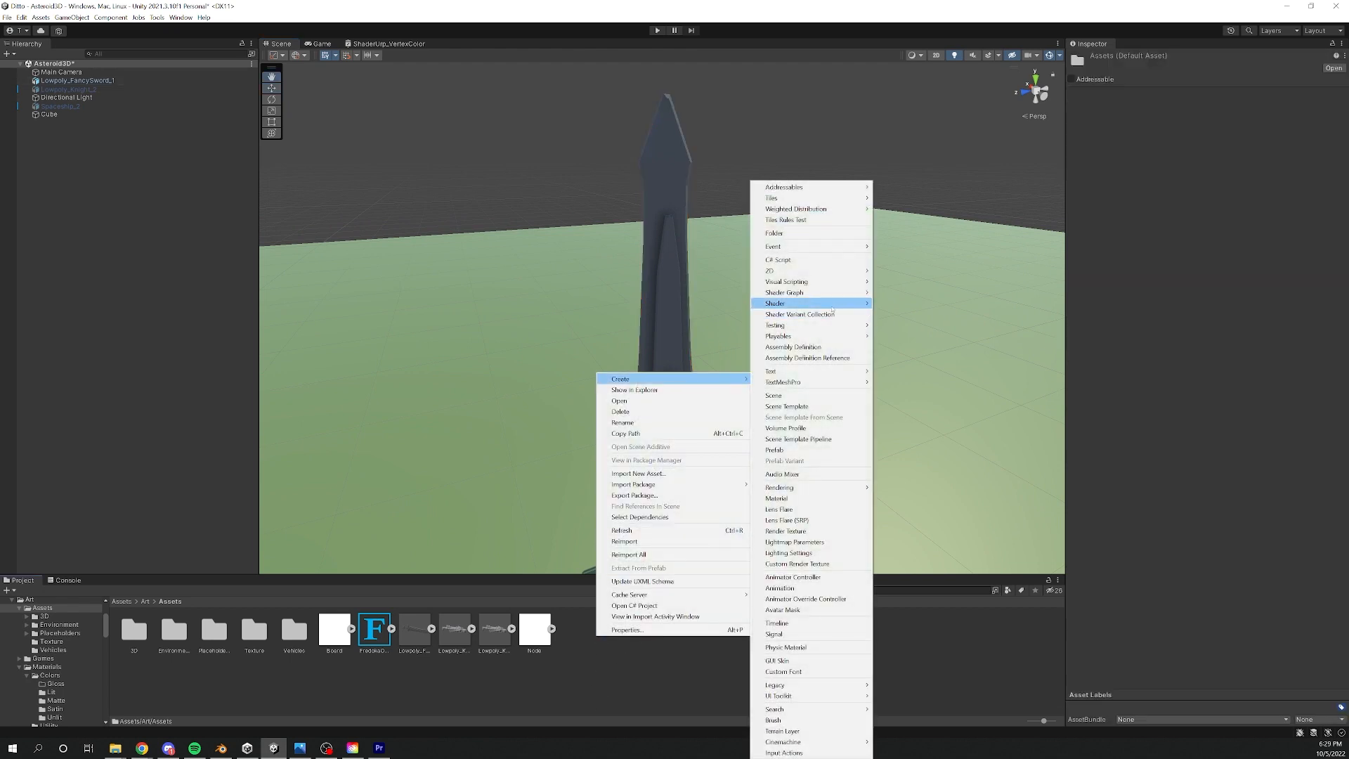
pyautogui.moveTo(843, 292)
pyautogui.moveTo(917, 294)
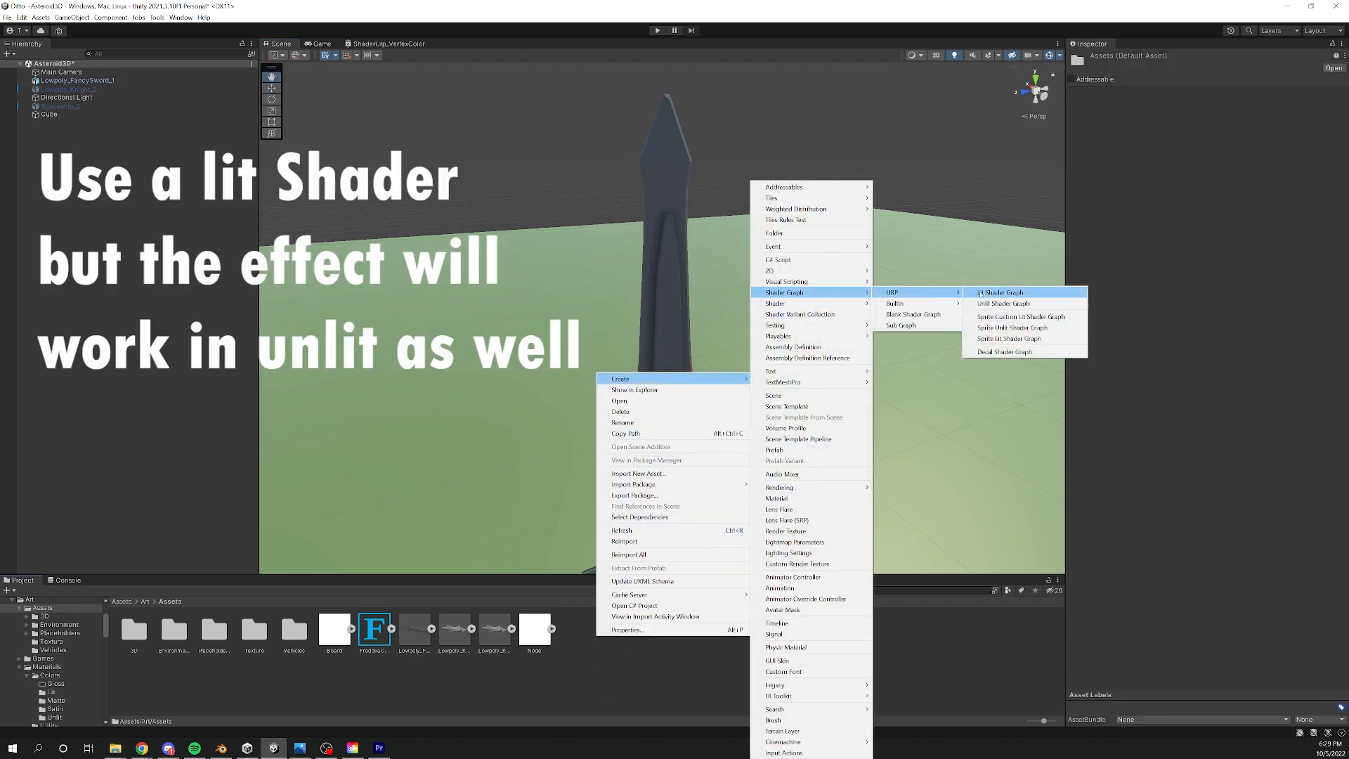
pyautogui.click(1001, 293)
pyautogui.write('VertexCo')
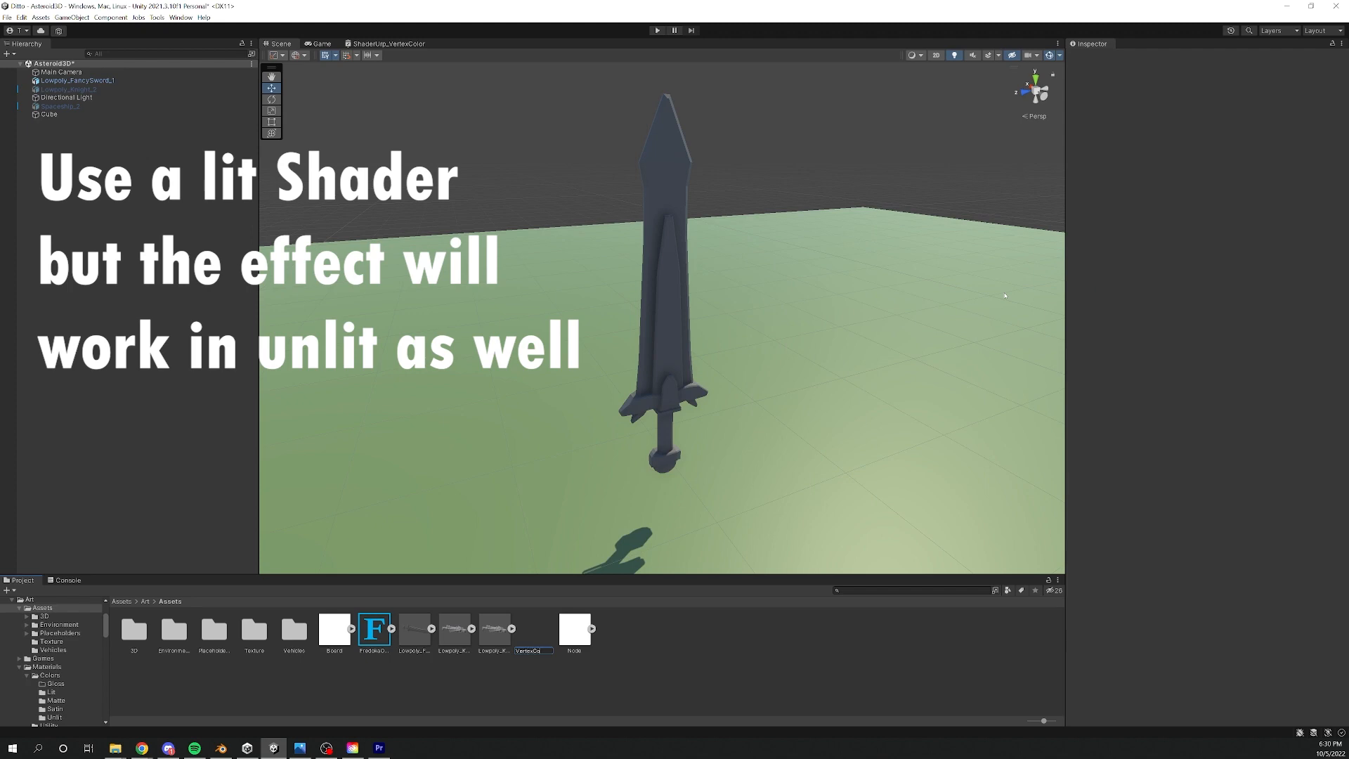
pyautogui.write('lorTest')
pyautogui.press('Return')
pyautogui.doubleClick(574, 631)
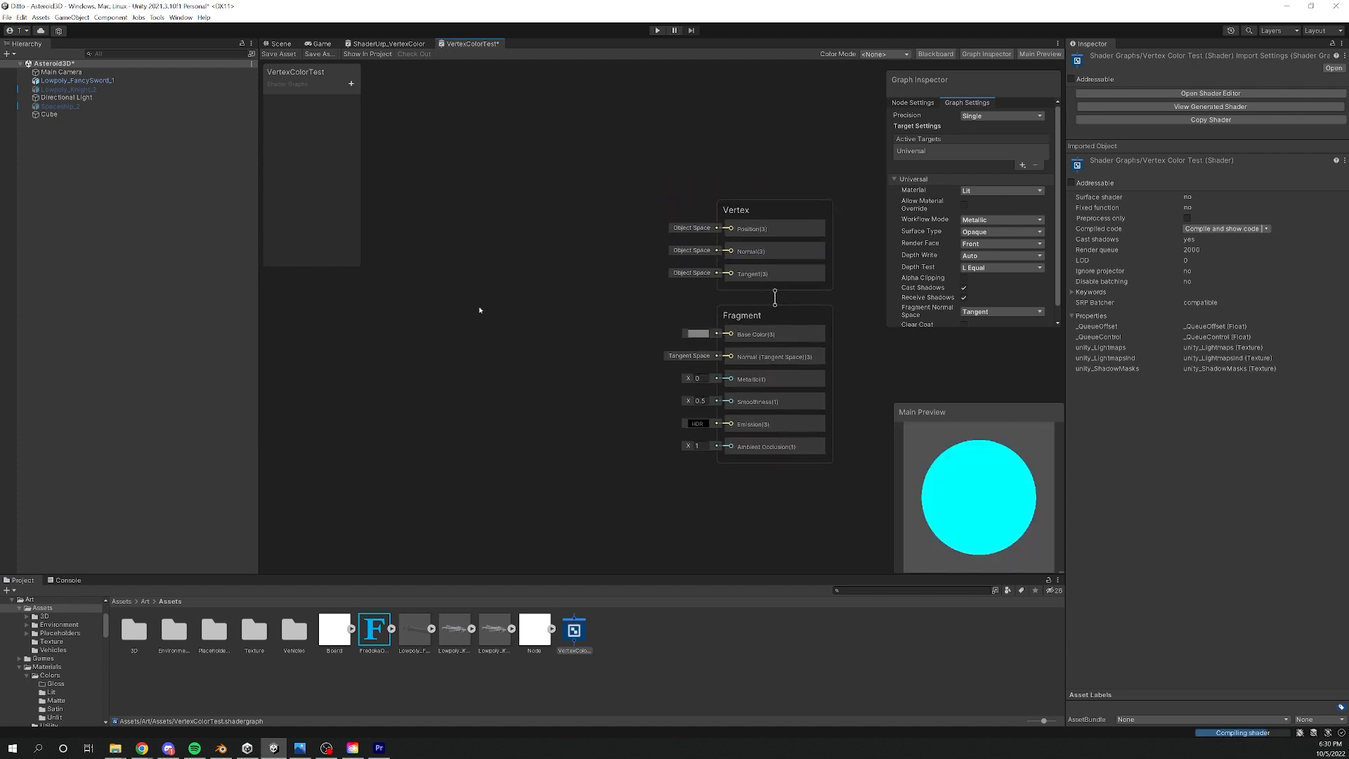
# - Add a Vertex Color node, connect its output to the Fragment's Base Color, and save the graph
pyautogui.rightClick(513, 288)
pyautogui.click(541, 298)
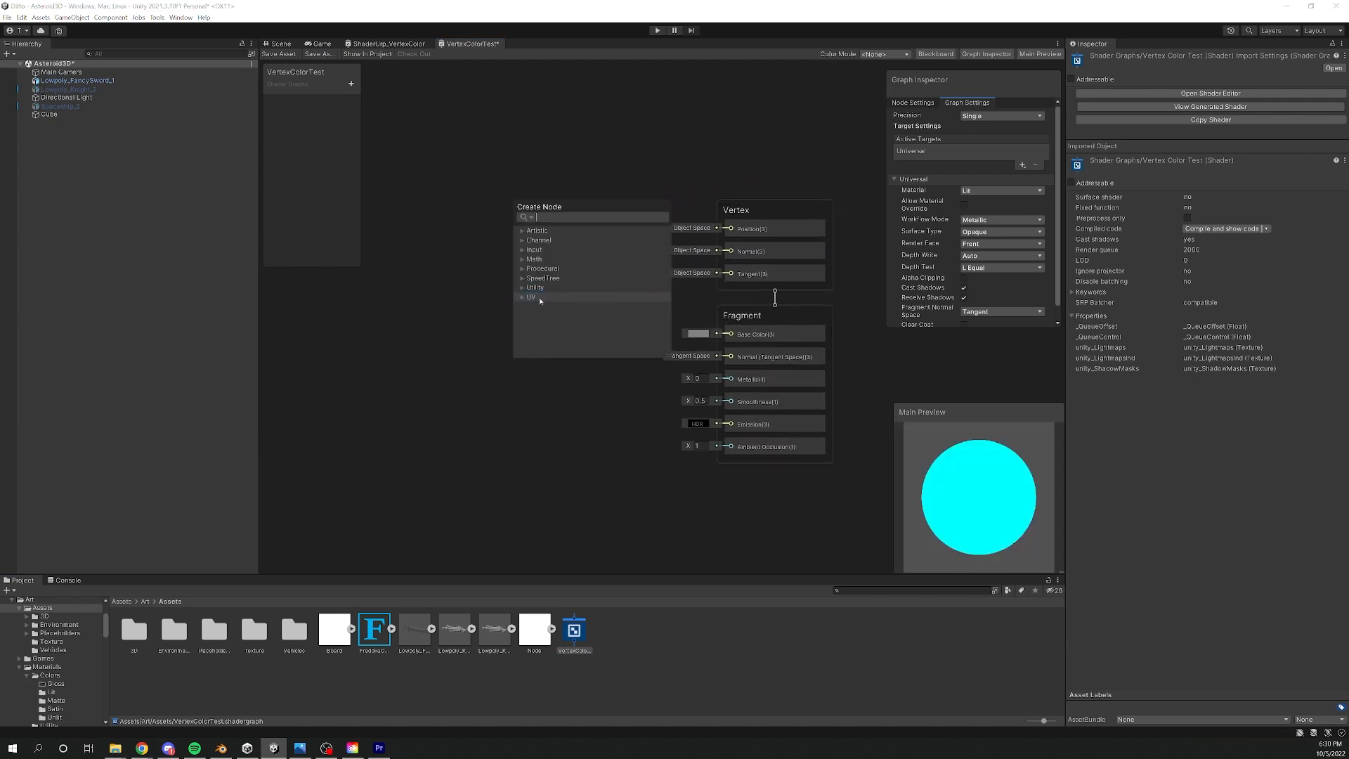
pyautogui.write('vertex')
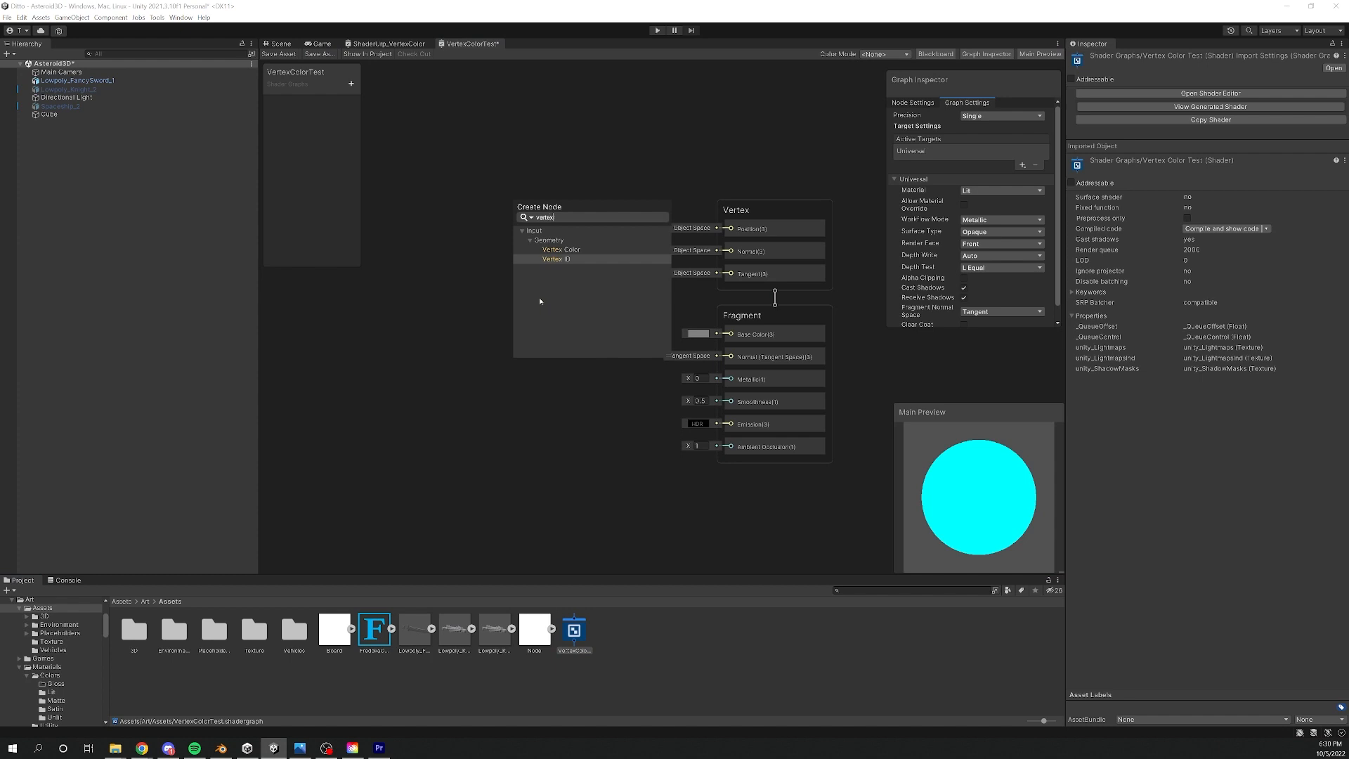
pyautogui.click(583, 250)
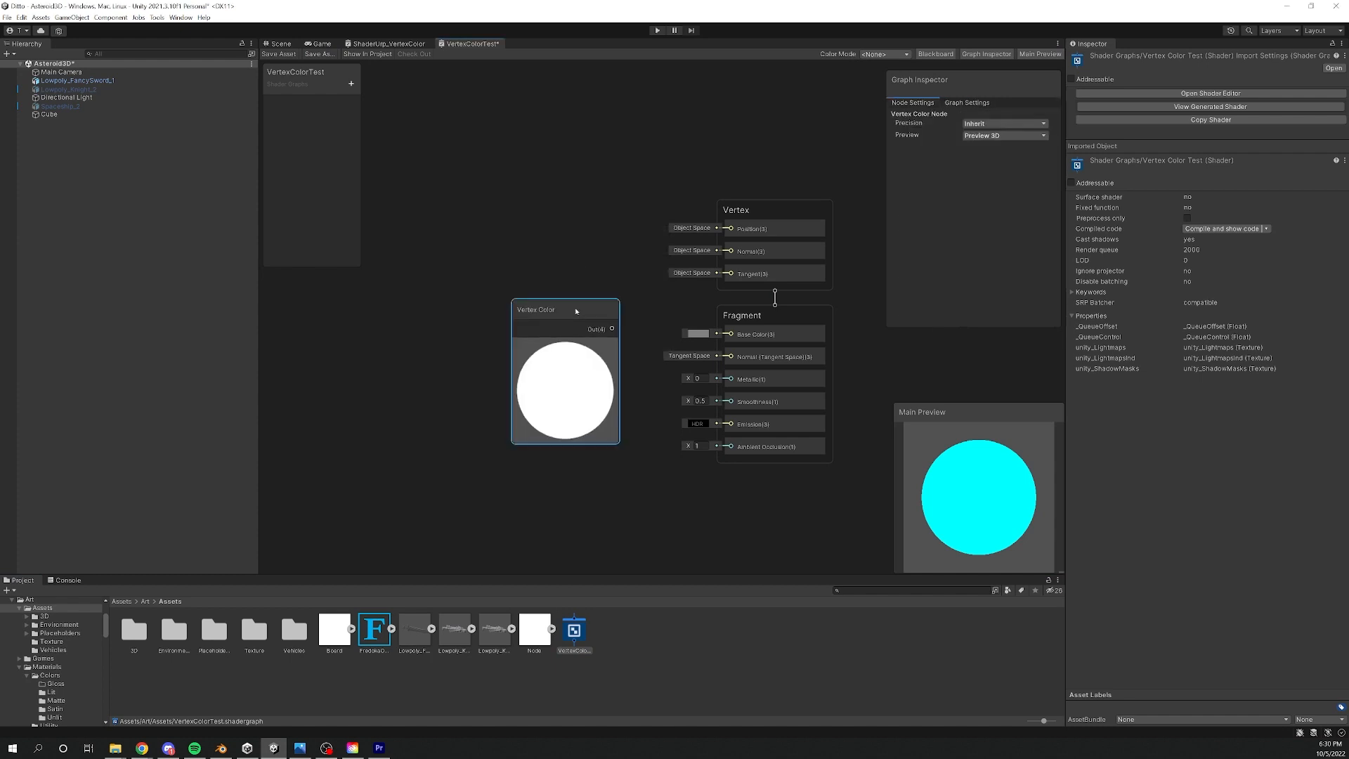
pyautogui.moveTo(577, 312); pyautogui.dragTo(732, 334)
pyautogui.hotkey('ctrl', 's')
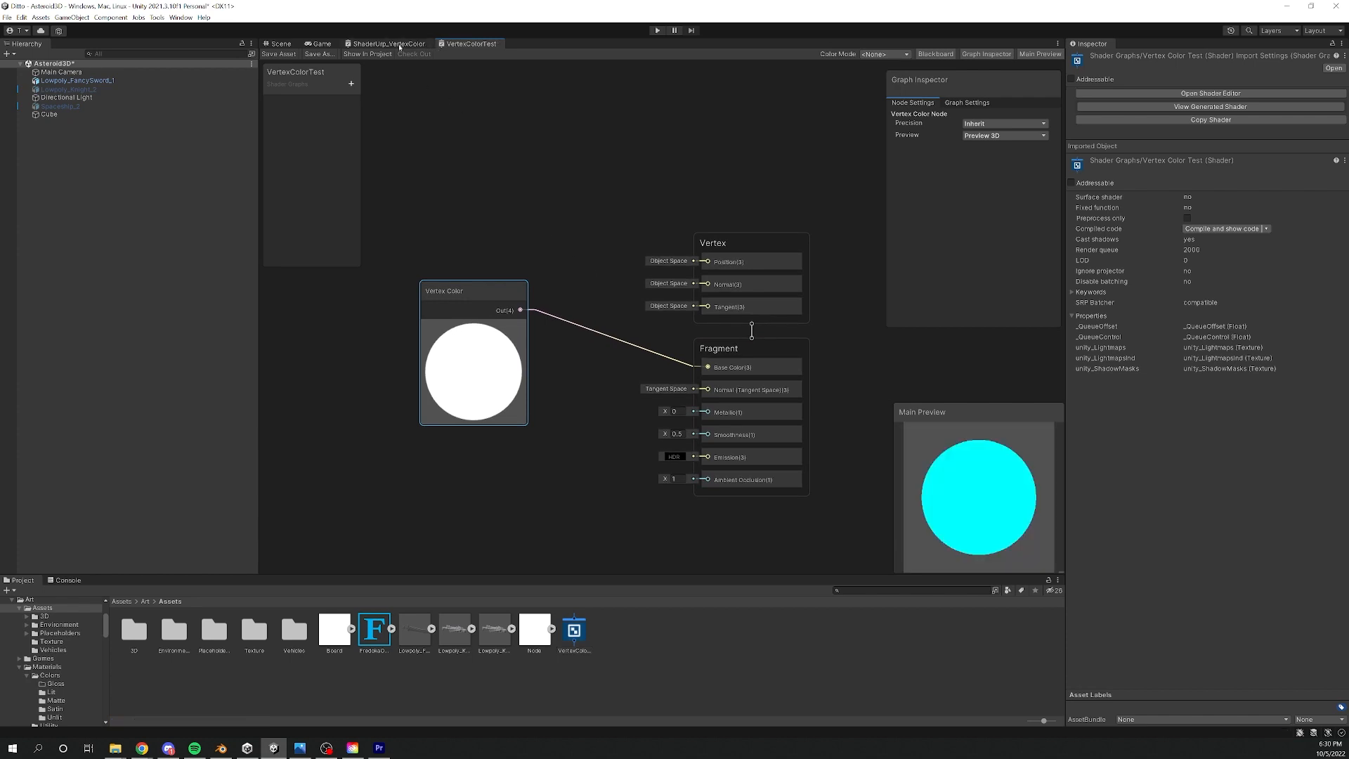
# - Return to the Scene view and create a material from the VertexColorTest shader graph, naming it VertexColorTest
pyautogui.click(283, 44)
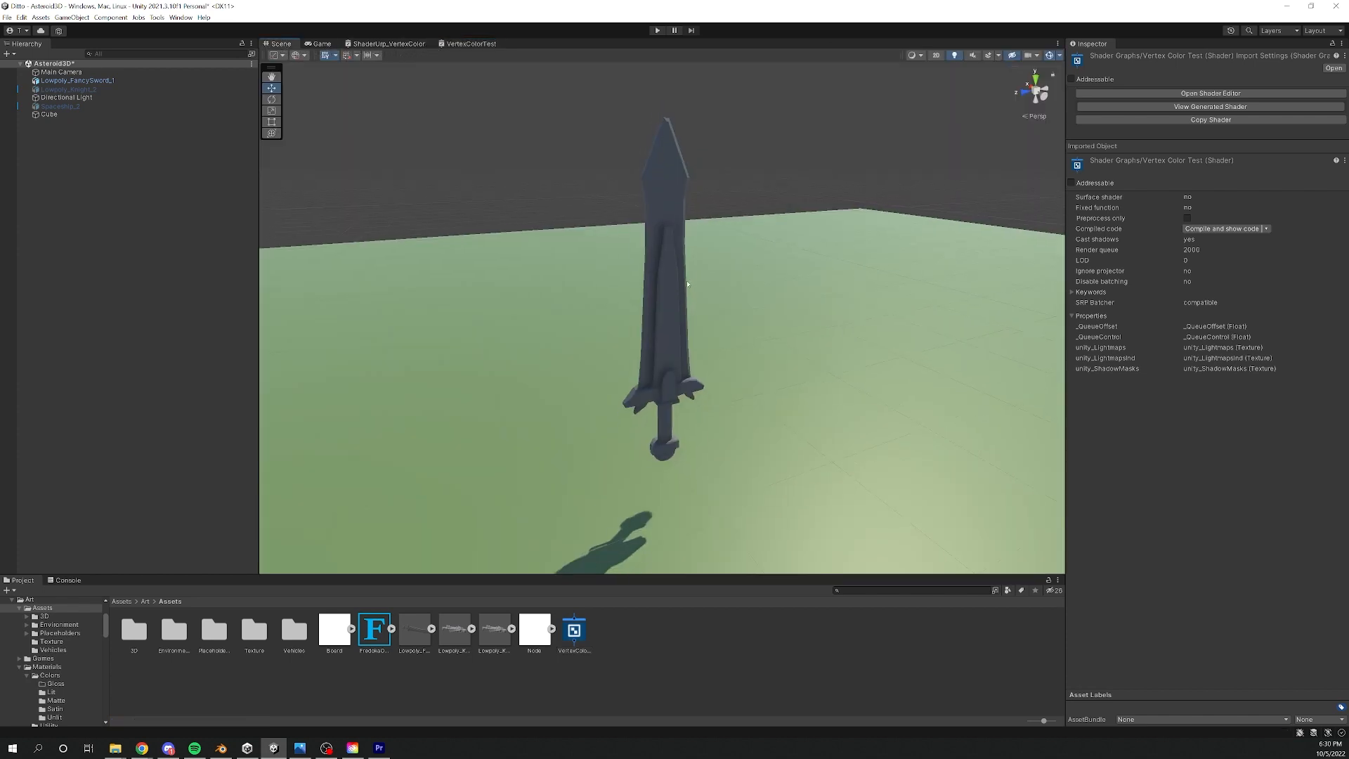
pyautogui.rightClick(587, 625)
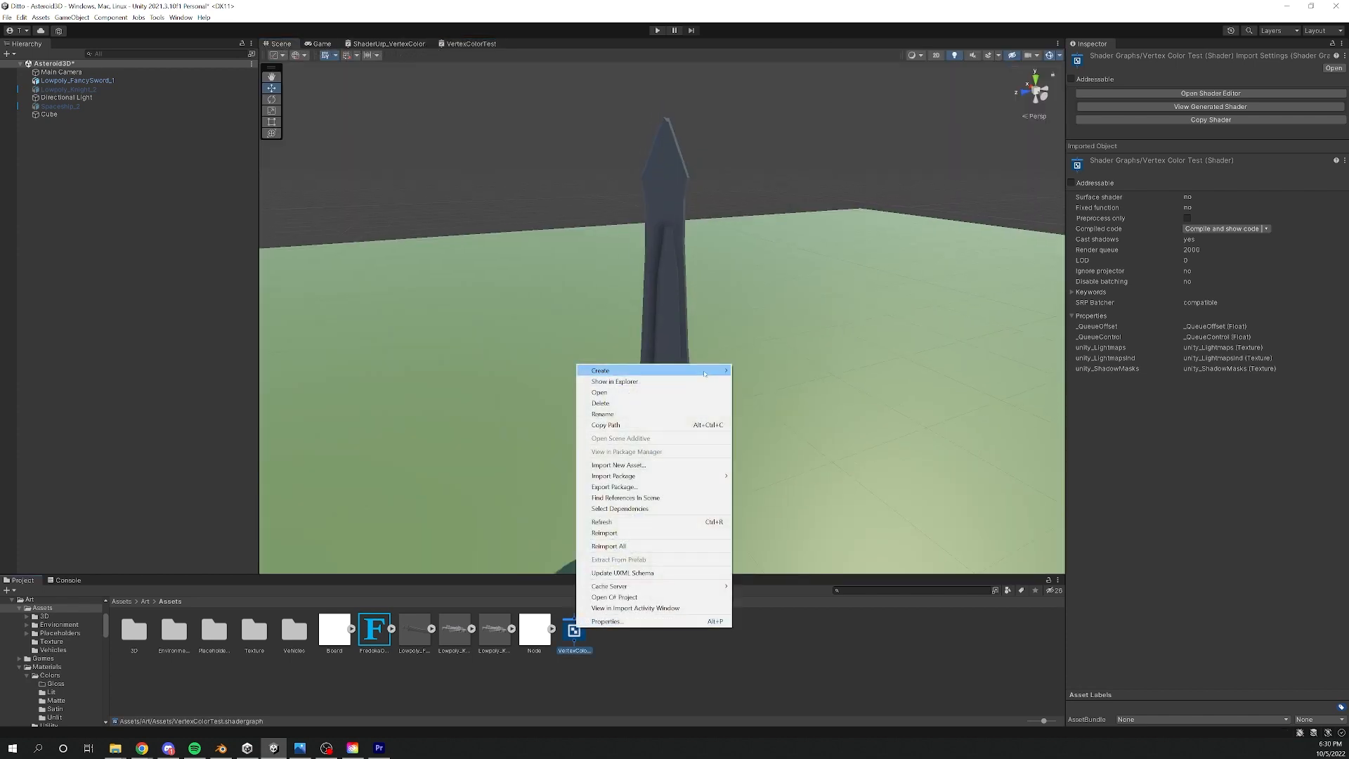
pyautogui.moveTo(707, 371)
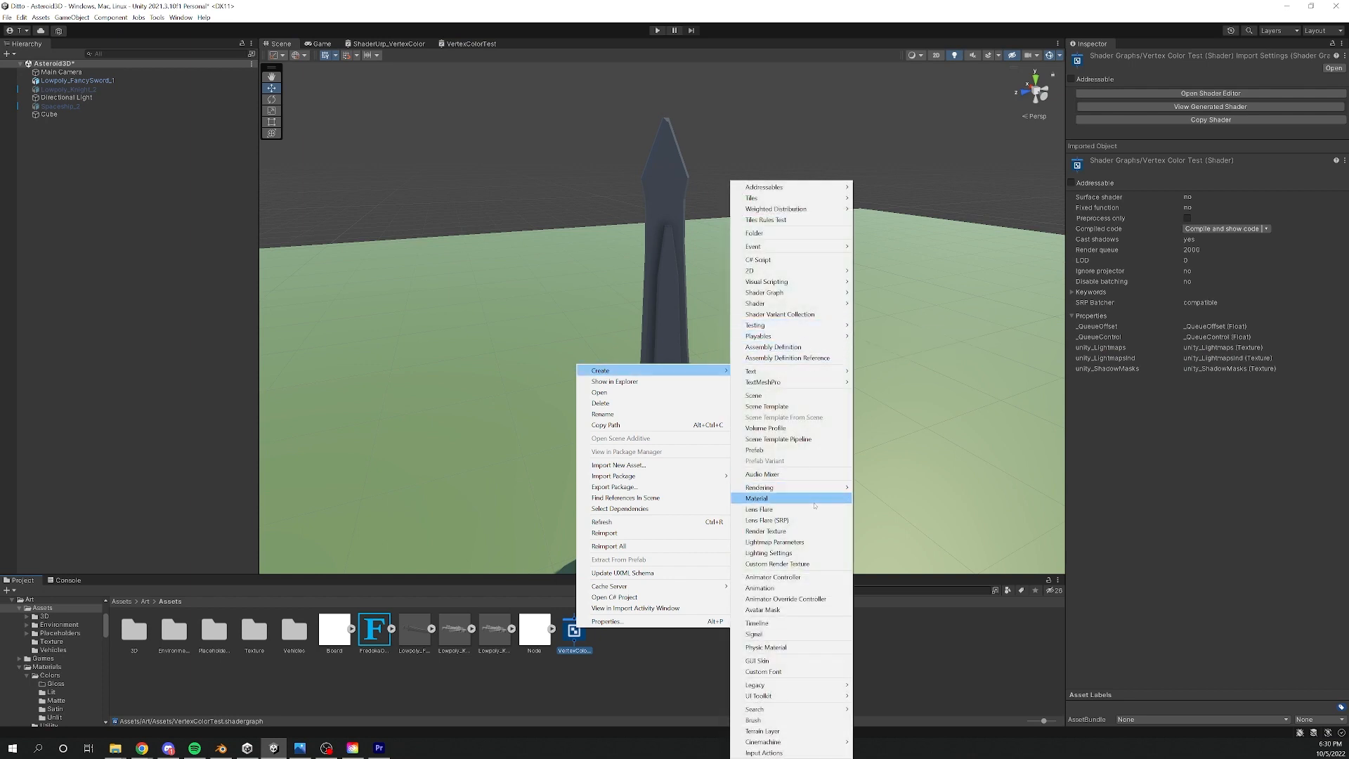
pyautogui.click(579, 653)
pyautogui.rightClick(577, 636)
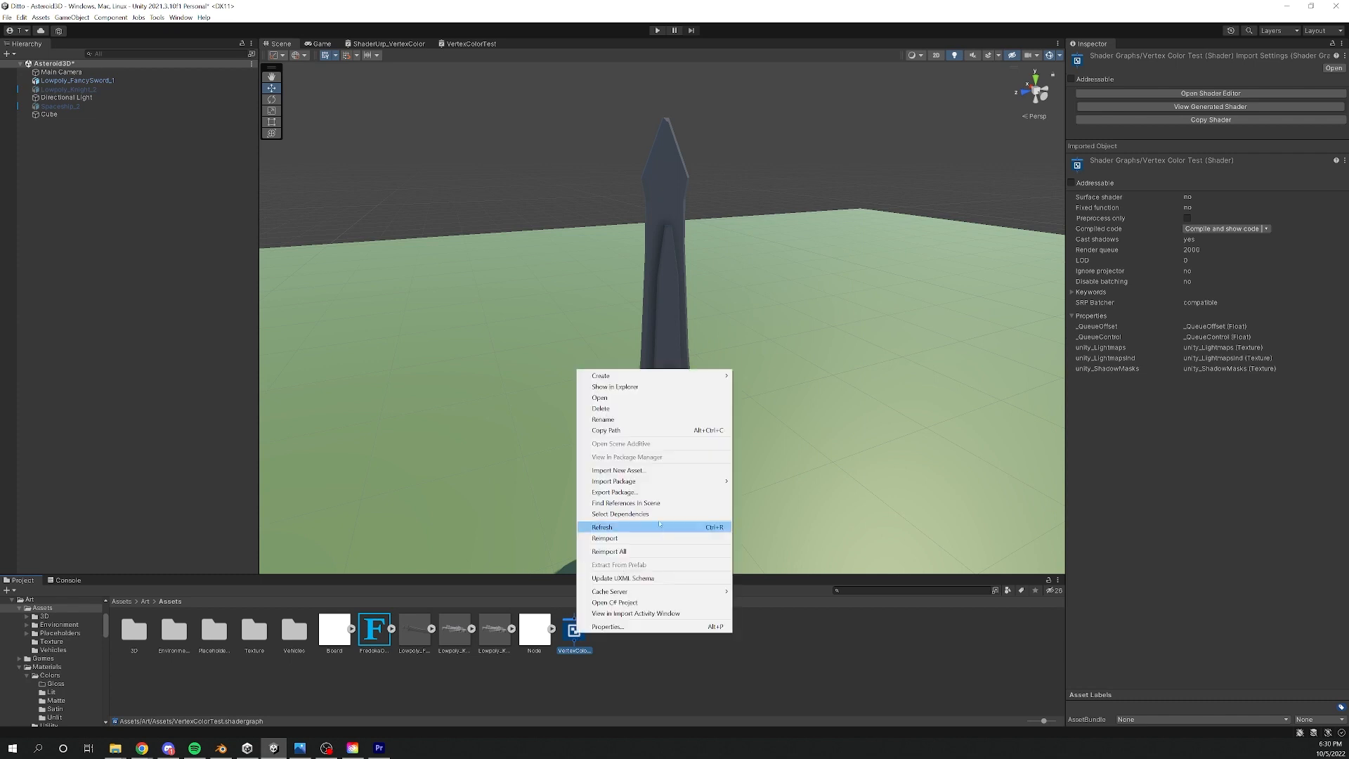
pyautogui.moveTo(703, 375)
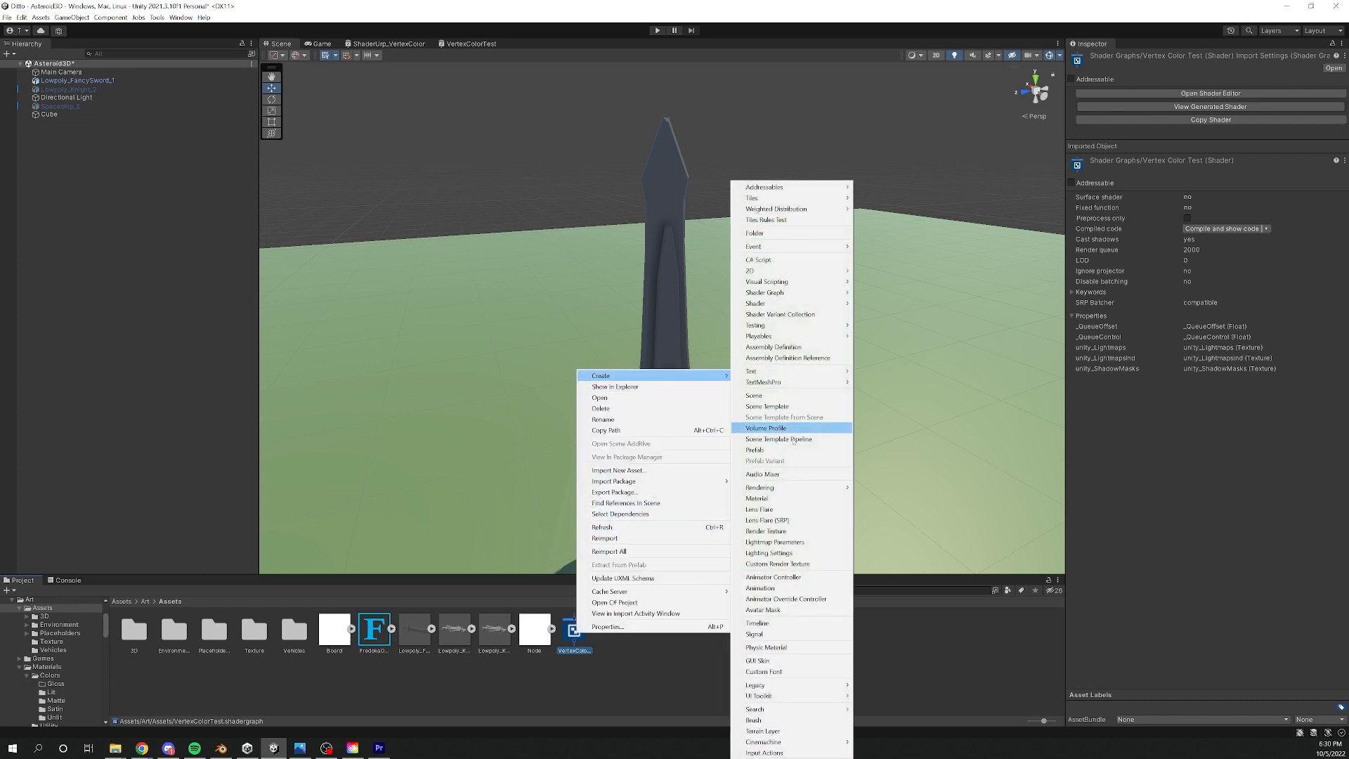
pyautogui.click(757, 498)
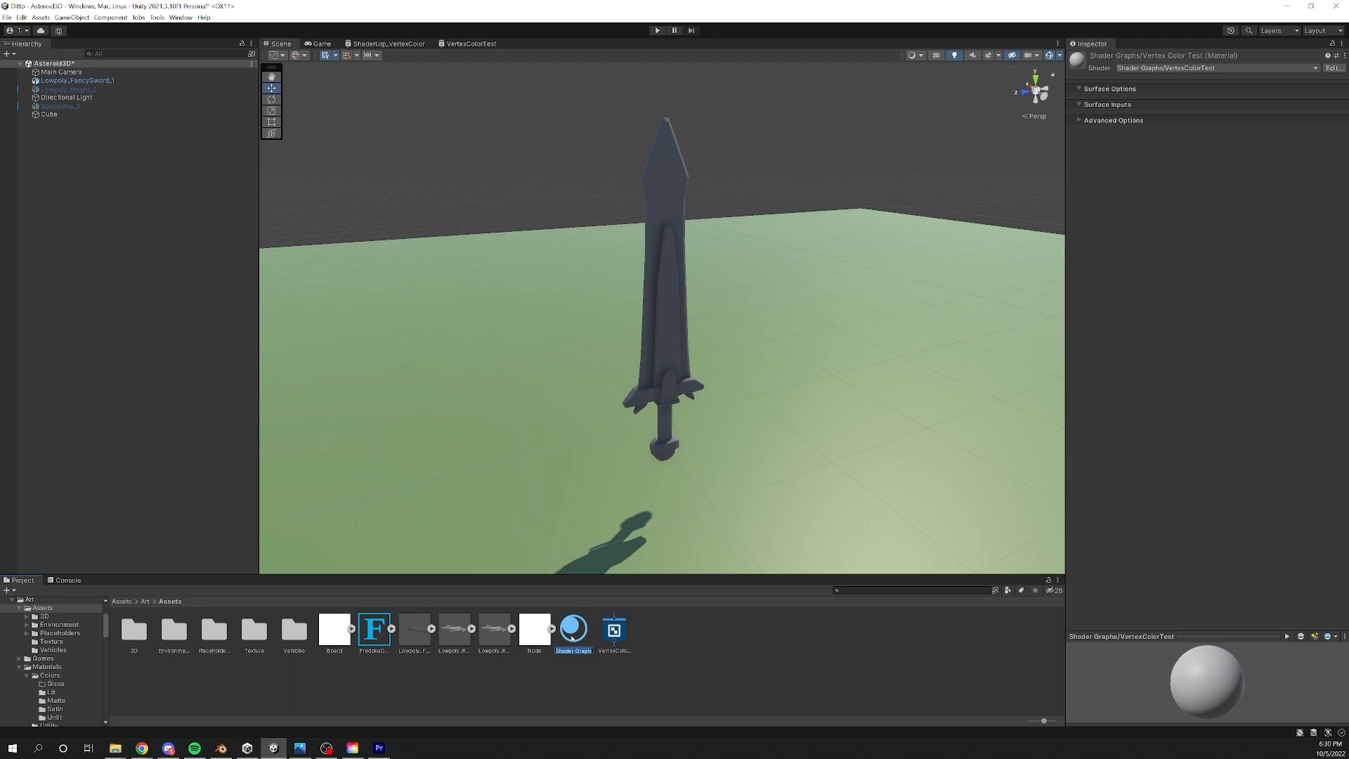
pyautogui.write('Ver')
pyautogui.write('texColorTest')
pyautogui.press('Return')
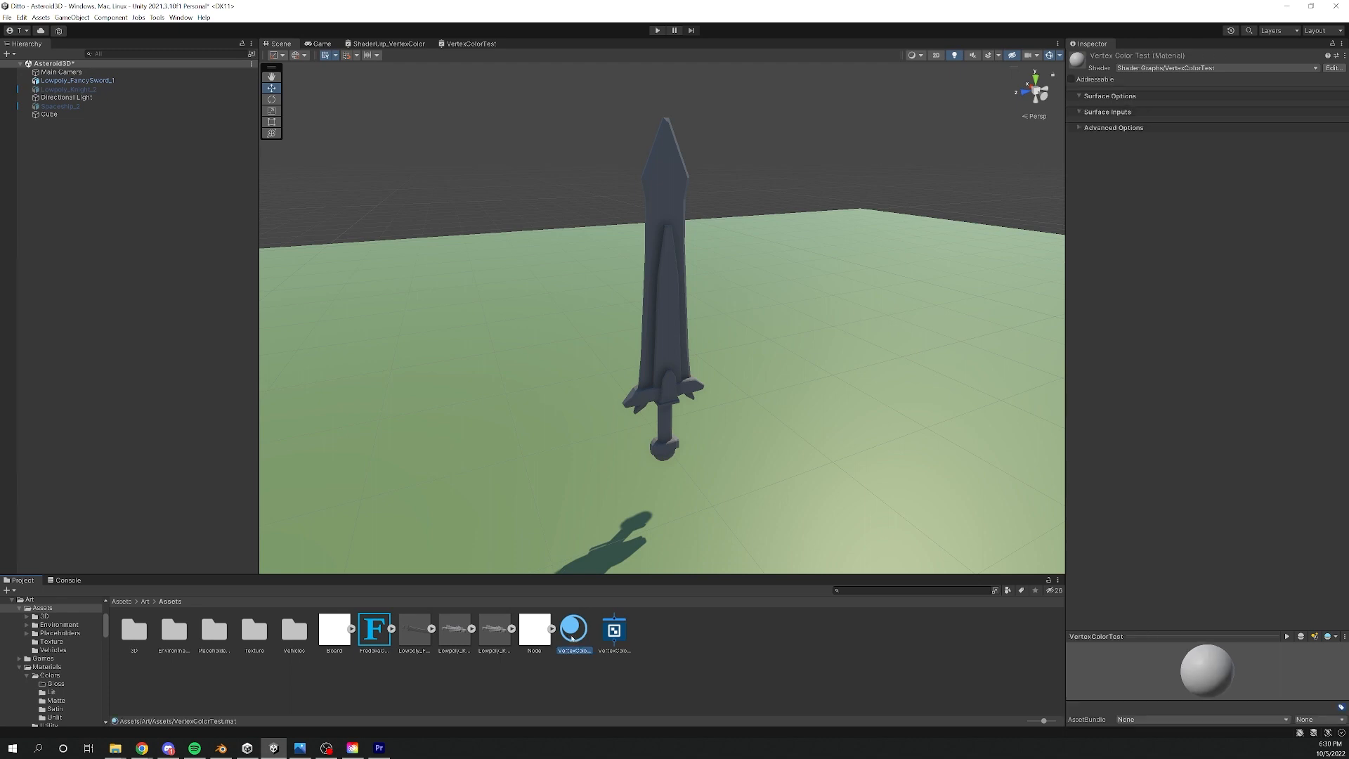
# - Assign the VertexColorTest material to Element 0 of the sword's Mesh Renderer and inspect the sword from several sides
pyautogui.click(673, 330)
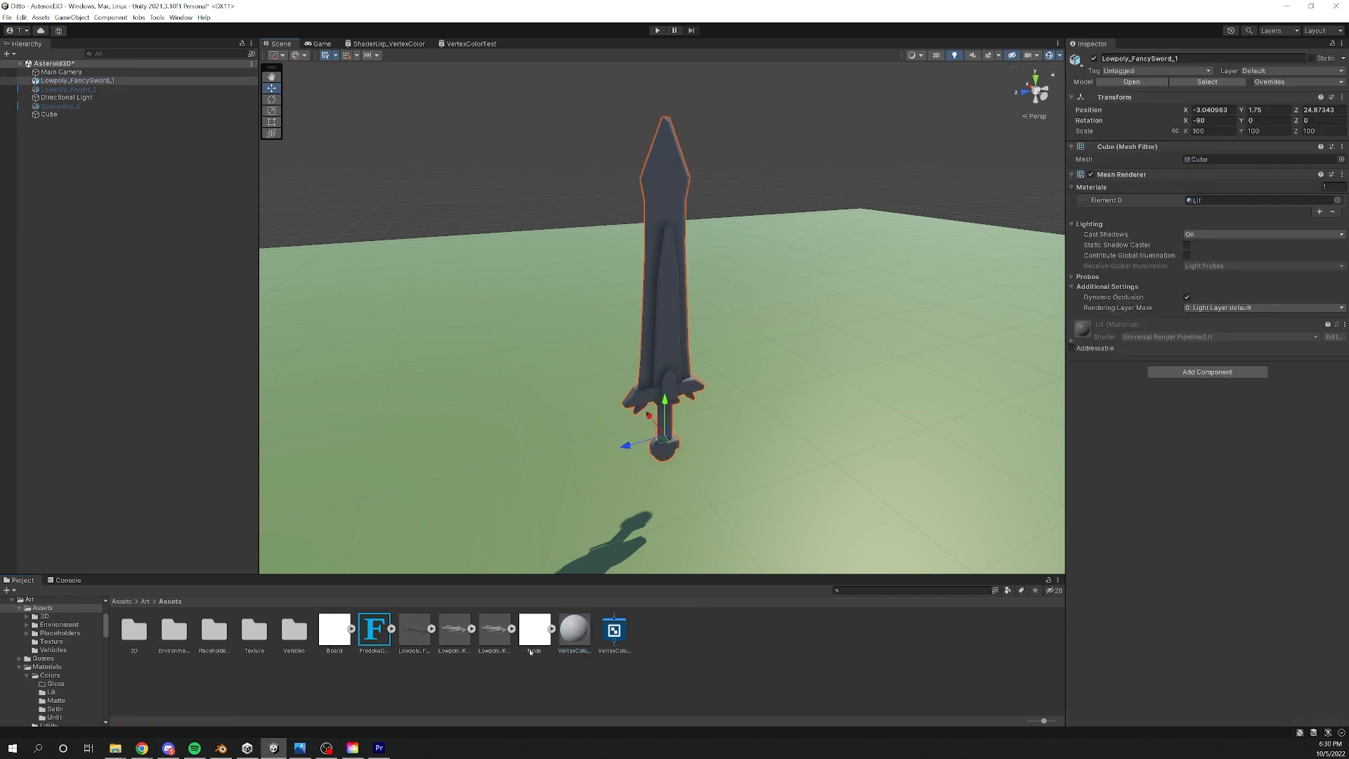
pyautogui.moveTo(574, 631); pyautogui.dragTo(1223, 209)
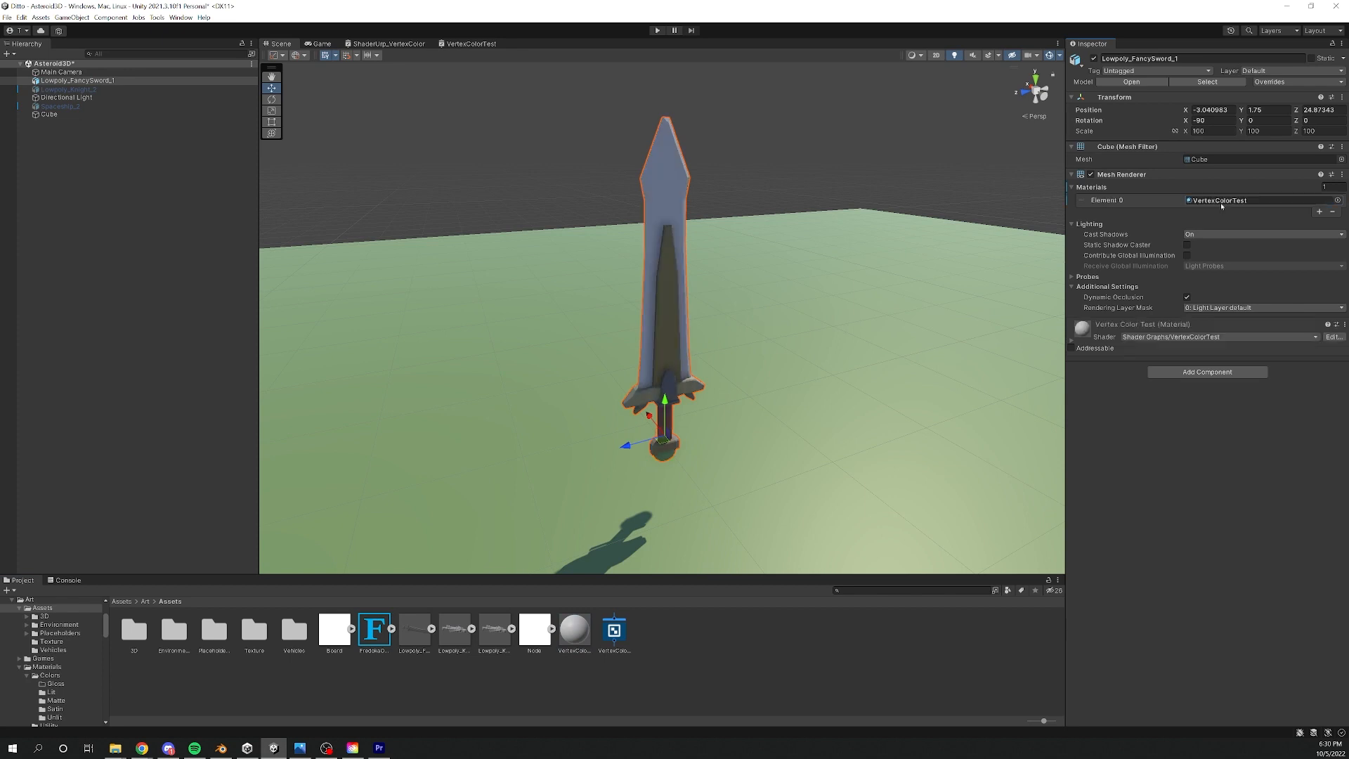
pyautogui.keyDown('alt'); pyautogui.moveTo(846, 286); pyautogui.dragTo(451, 237); pyautogui.keyUp('alt')
pyautogui.scroll(8, 835, 325)
pyautogui.scroll(-5, 836, 325)
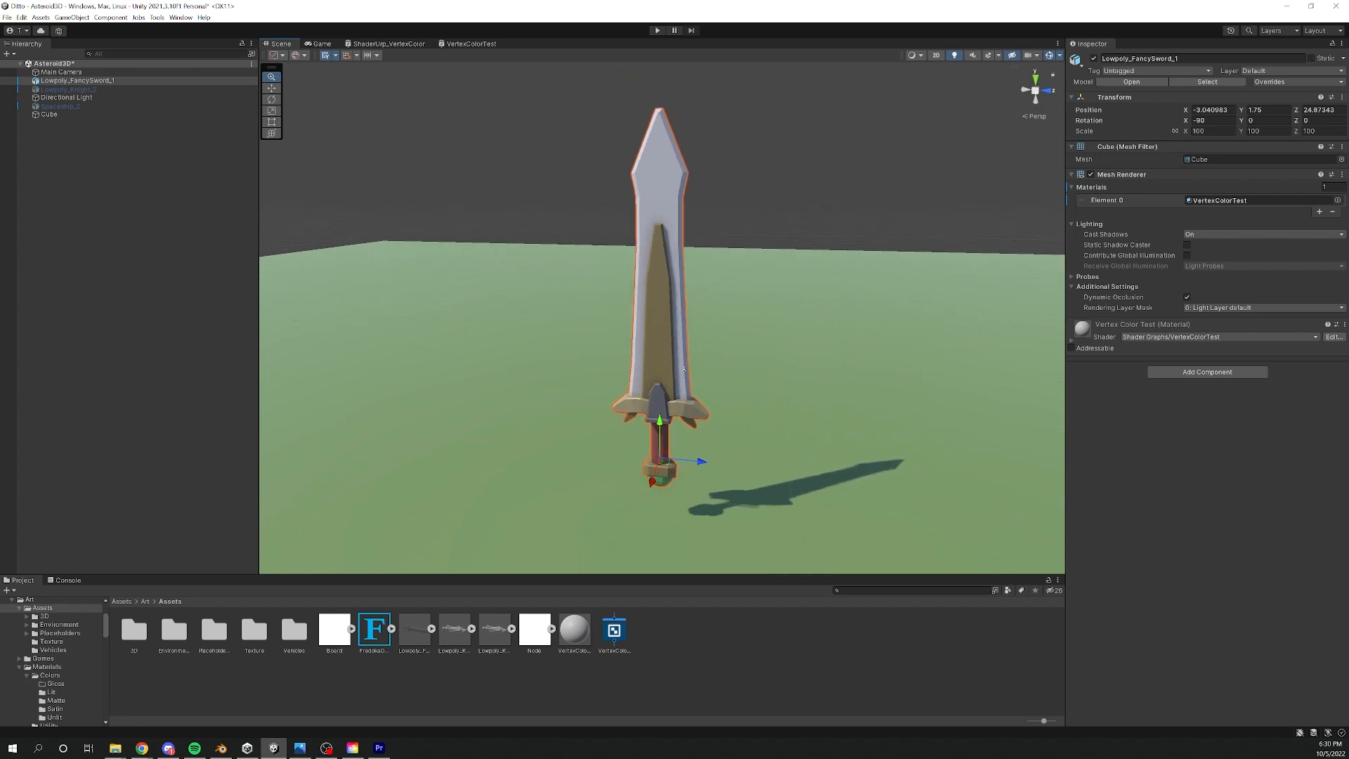
pyautogui.keyDown('alt'); pyautogui.moveTo(836, 326); pyautogui.dragTo(806, 374); pyautogui.keyUp('alt')
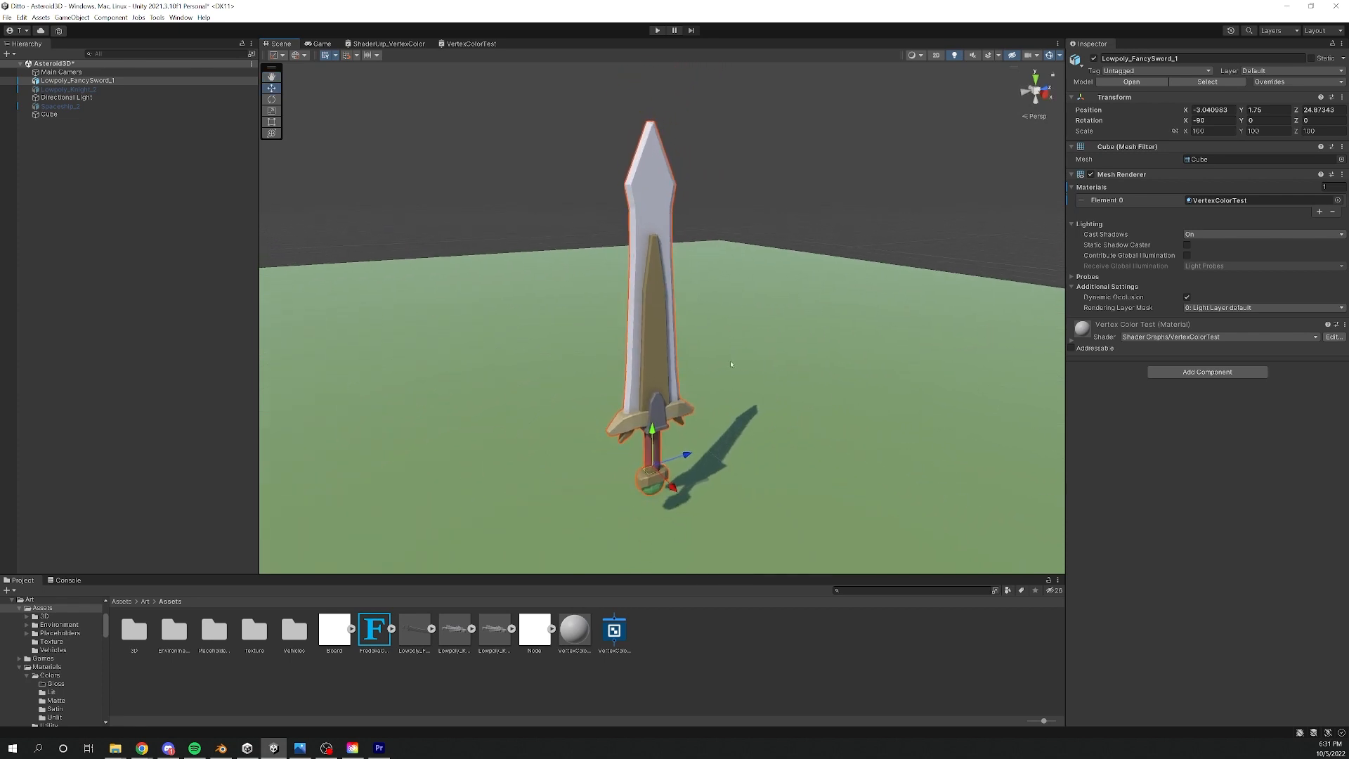
pyautogui.keyDown('alt'); pyautogui.moveTo(731, 364); pyautogui.dragTo(678, 325); pyautogui.keyUp('alt')
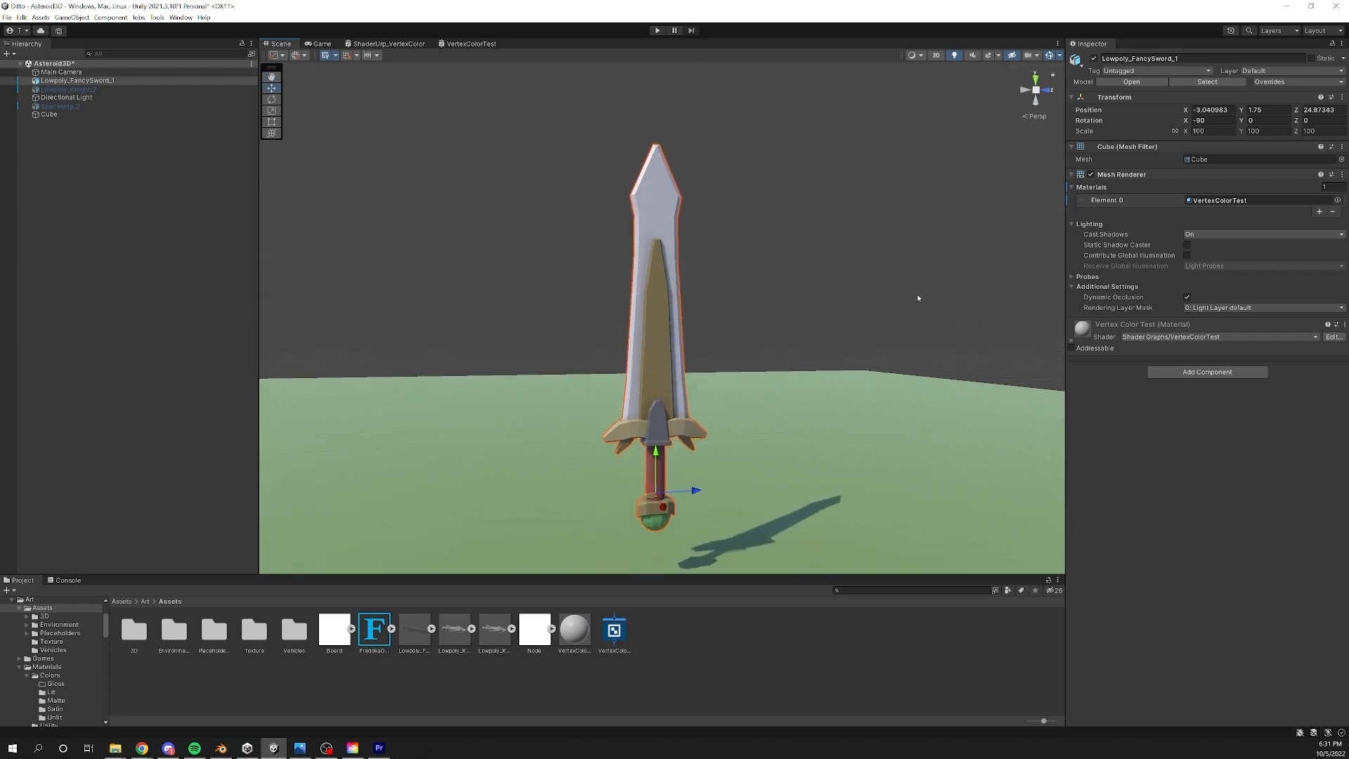
pyautogui.moveTo(835, 308); pyautogui.dragTo(793, 305, button='middle')
pyautogui.moveTo(793, 305)
pyautogui.keyDown('alt'); pyautogui.mouseDown()
pyautogui.moveTo(828, 352)
pyautogui.moveTo(765, 293)
pyautogui.moveTo(759, 308)
pyautogui.moveTo(780, 322)
pyautogui.mouseUp(); pyautogui.keyUp('alt')
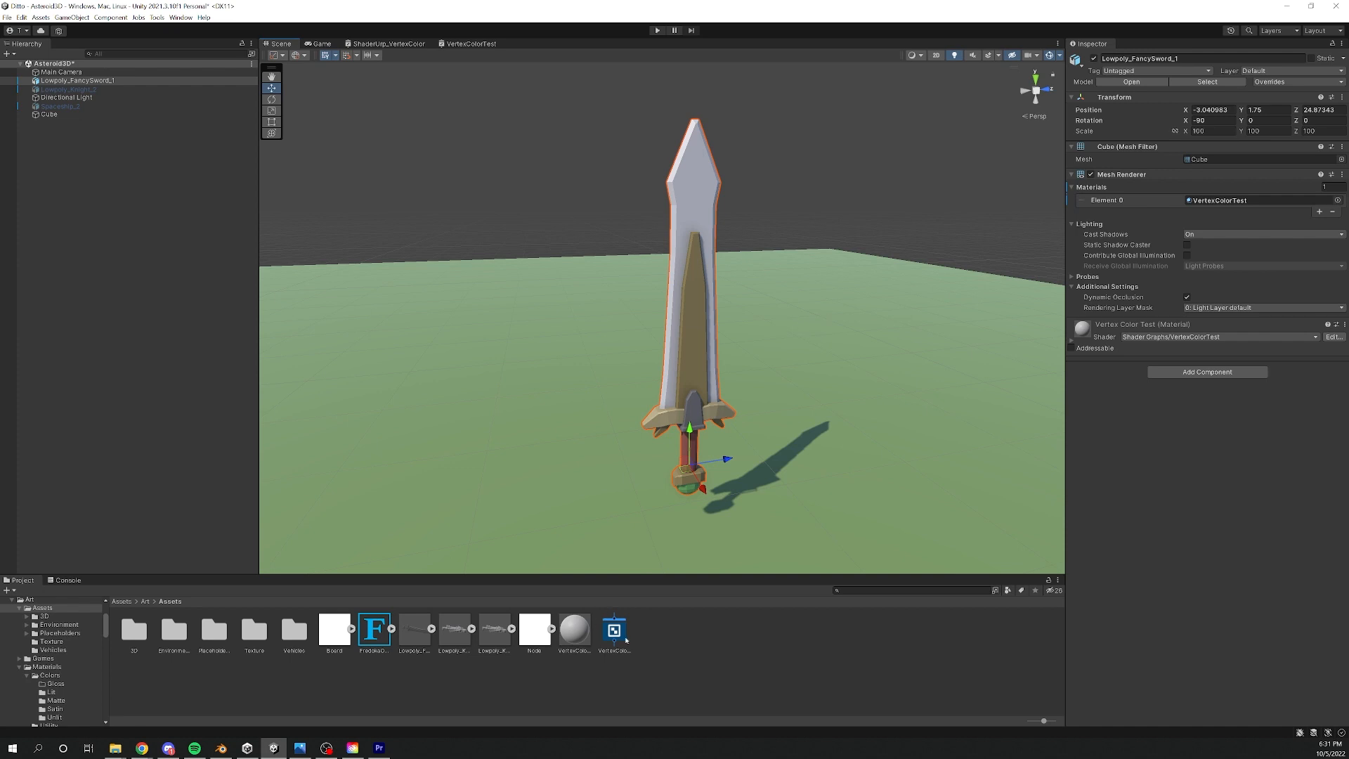
# - Add a Float property named Contrast to the VertexColorTest shader graph and open its property settings
pyautogui.click(471, 44)
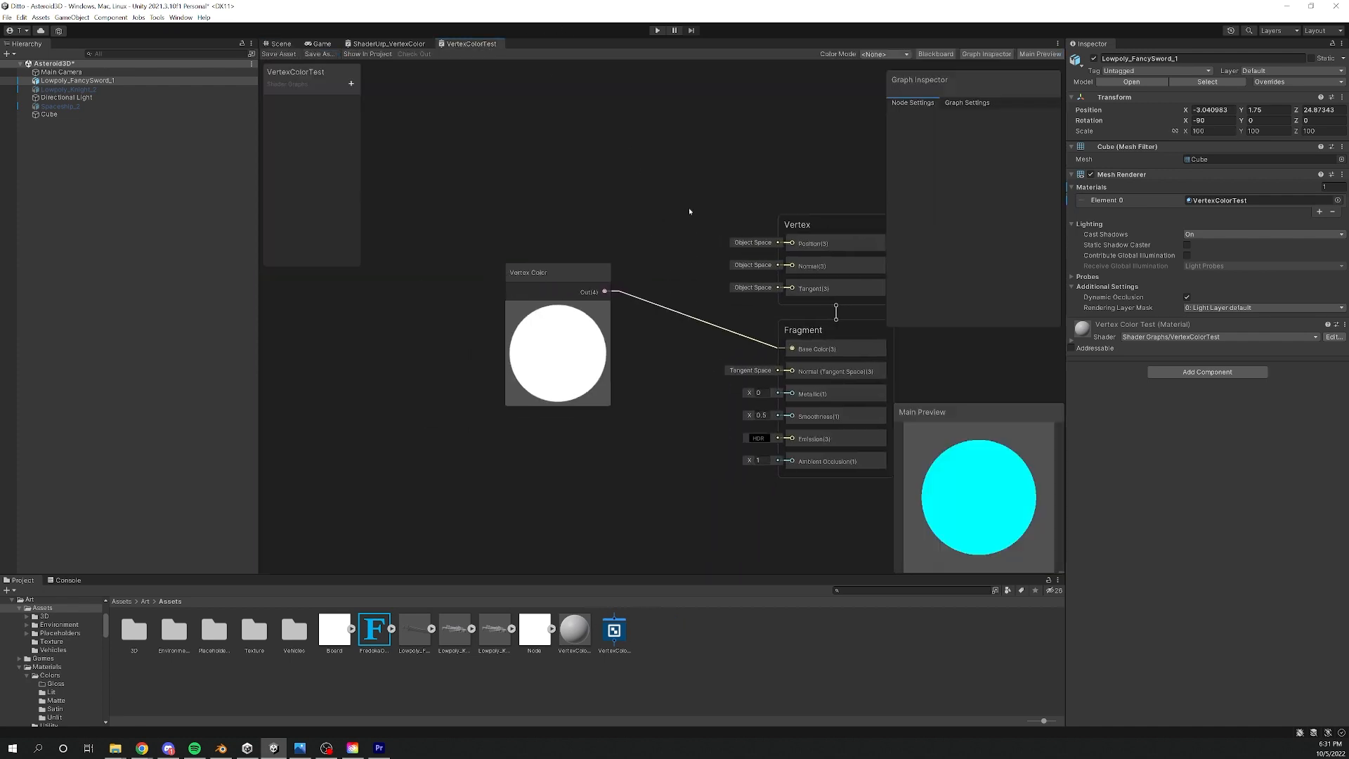
pyautogui.click(351, 83)
pyautogui.click(380, 102)
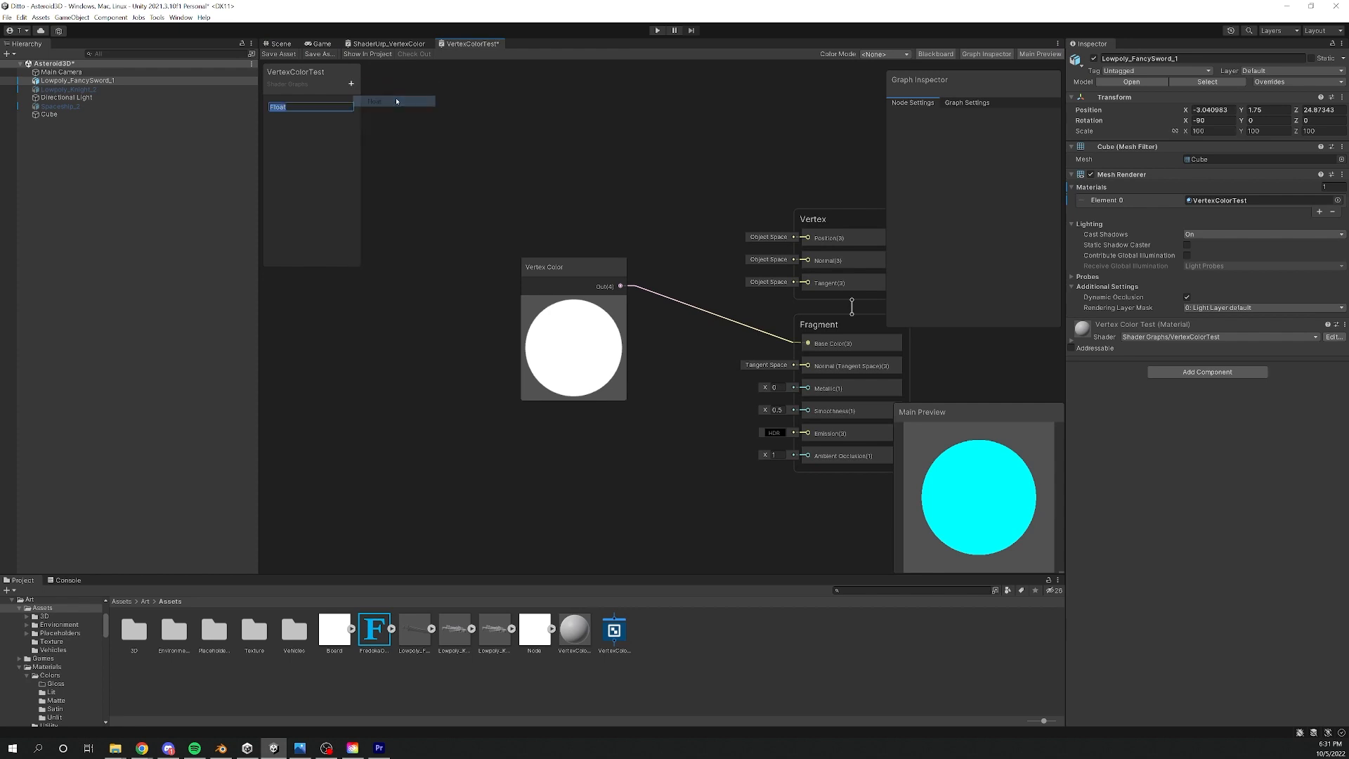
pyautogui.write('Contrast')
pyautogui.press('Return')
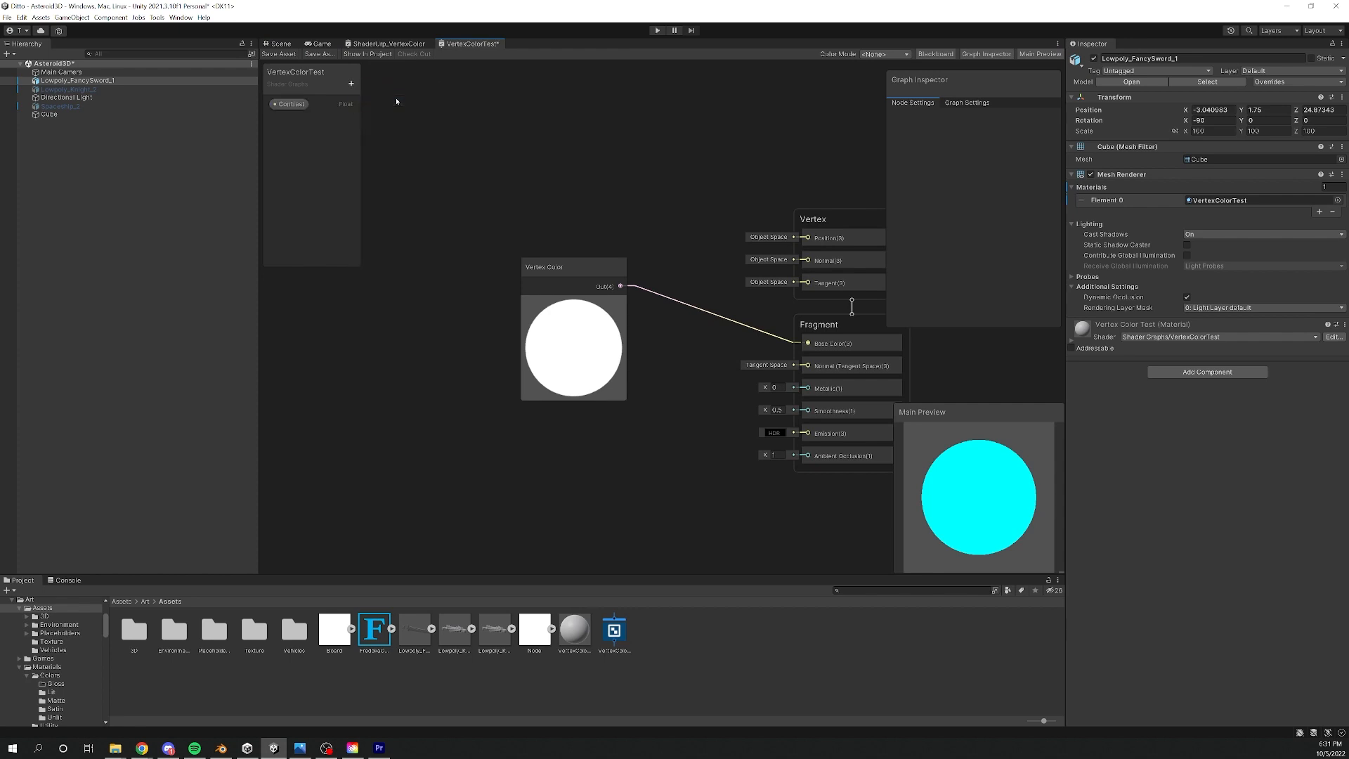
pyautogui.click(291, 104)
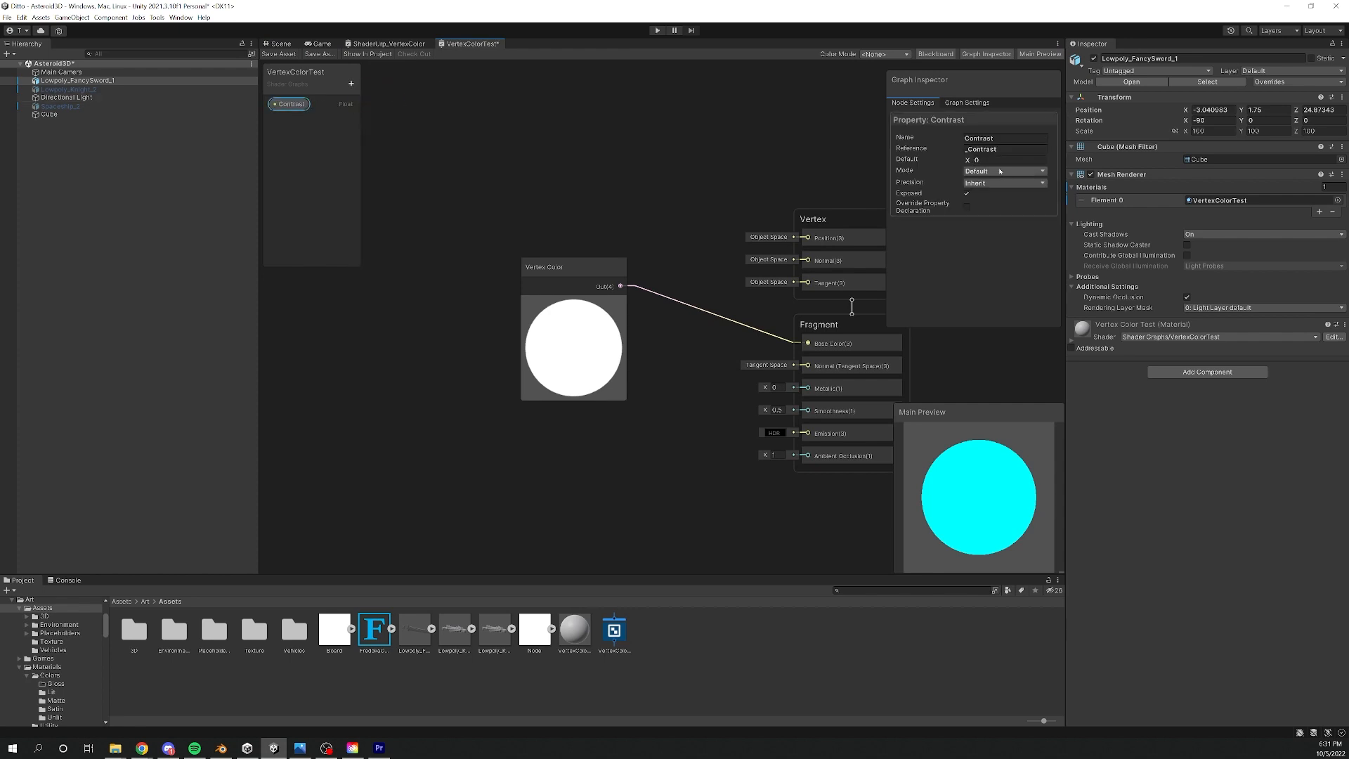
# - Set the Contrast property's default to 1, move the Vertex Color node aside, and place the Contrast property in the graph
pyautogui.moveTo(986, 161); pyautogui.dragTo(948, 161)
pyautogui.write('1')
pyautogui.moveTo(555, 267); pyautogui.dragTo(434, 173)
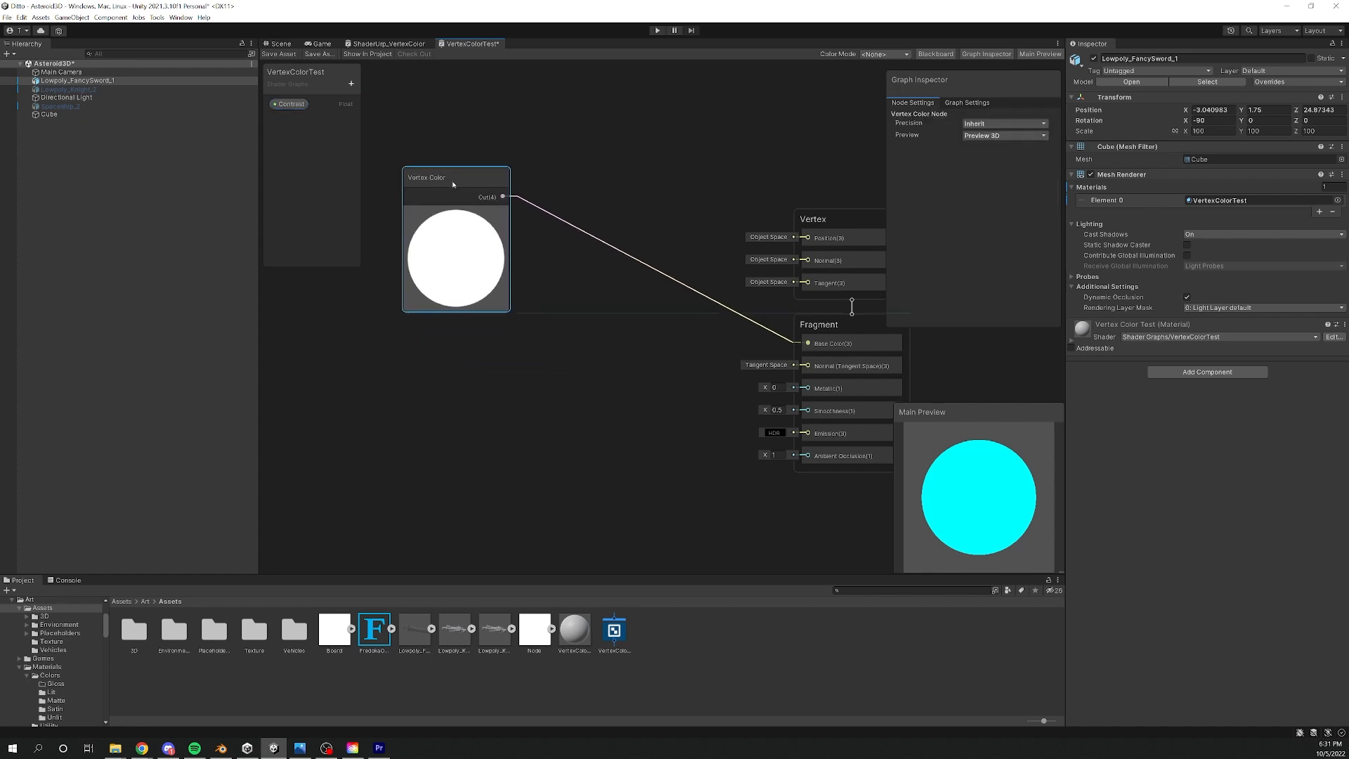
pyautogui.click(494, 389)
pyautogui.moveTo(494, 388); pyautogui.dragTo(495, 390)
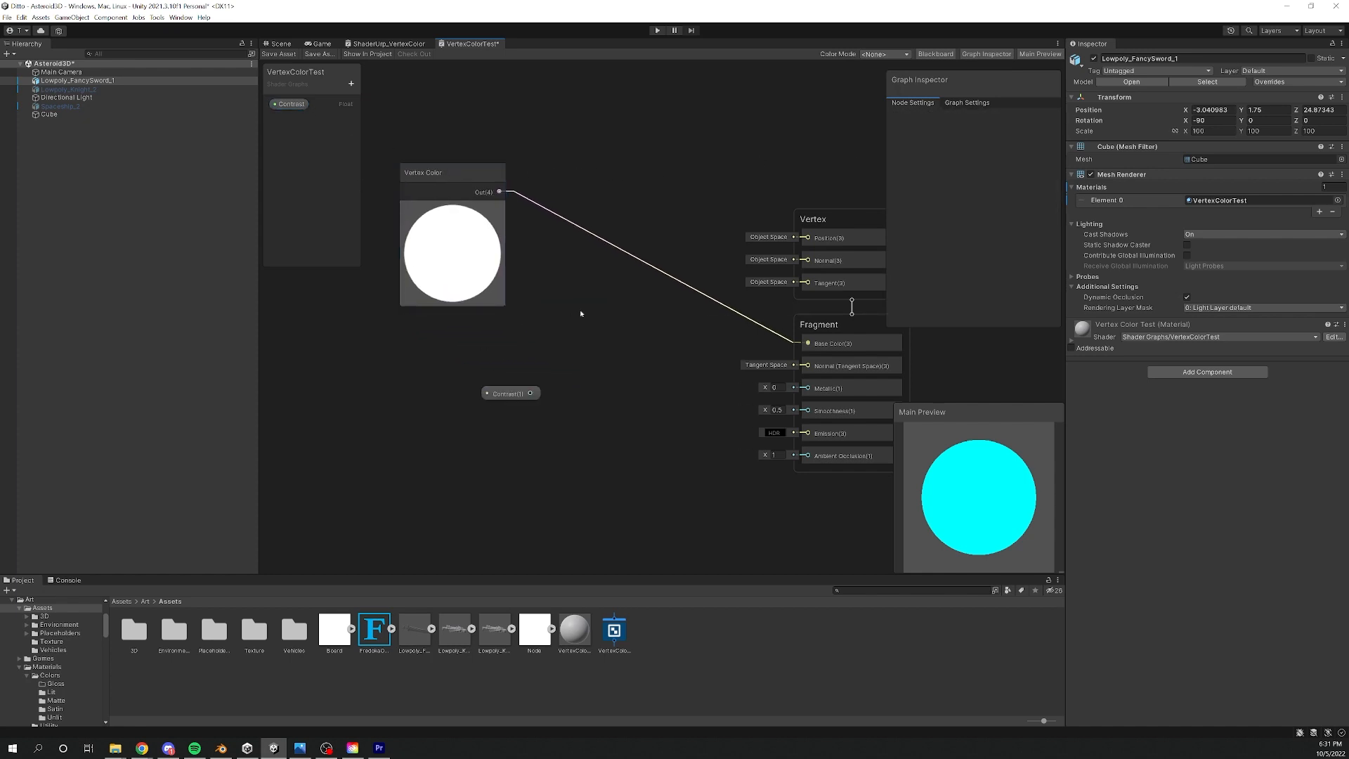
pyautogui.rightClick(576, 310)
pyautogui.click(598, 318)
pyautogui.write('multiply')
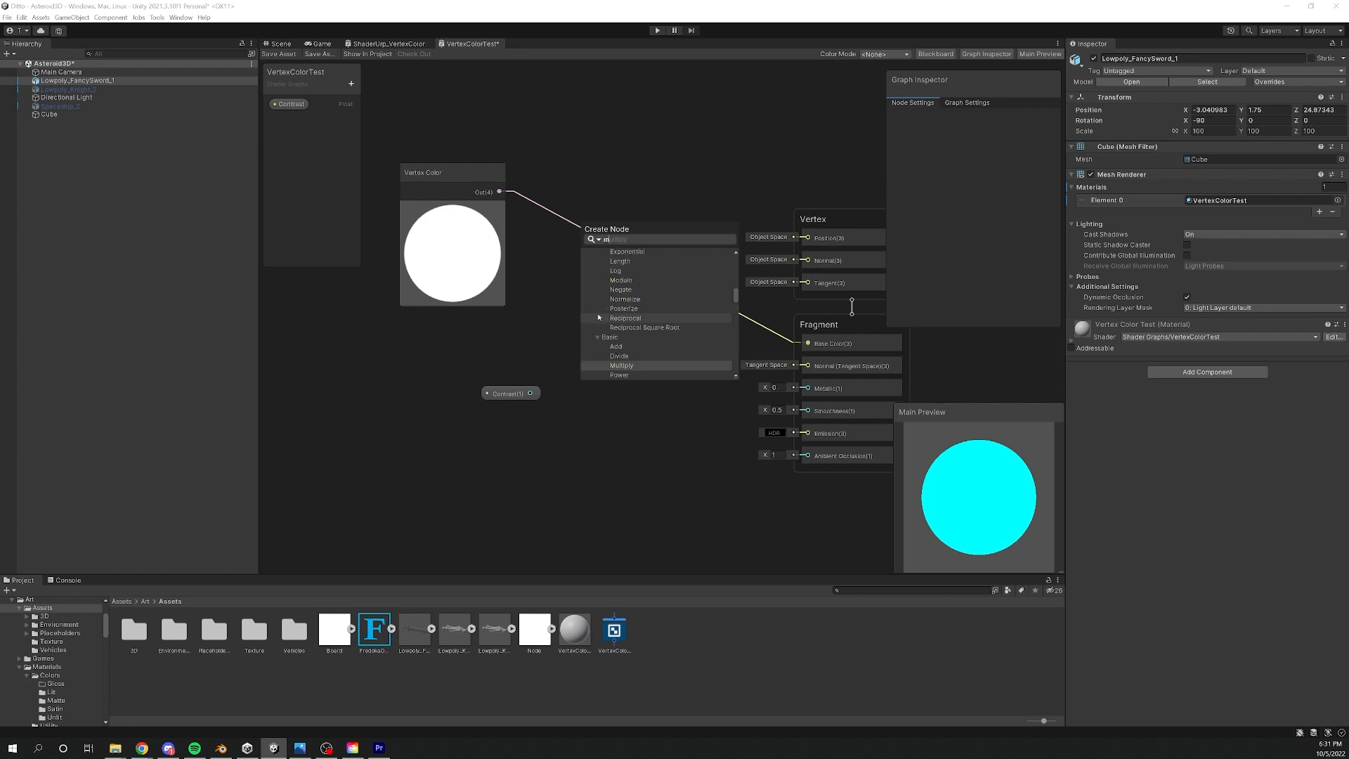
pyautogui.press('Return')
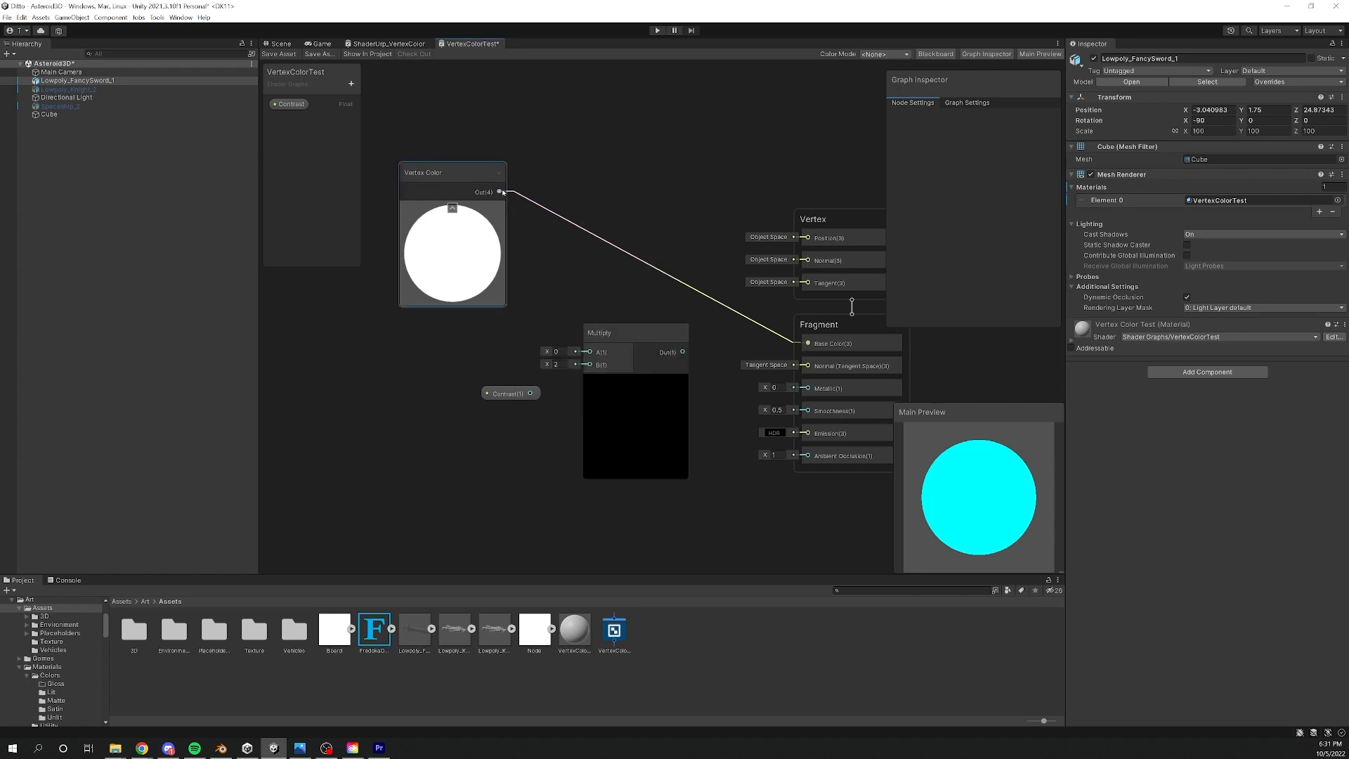
pyautogui.click(623, 340)
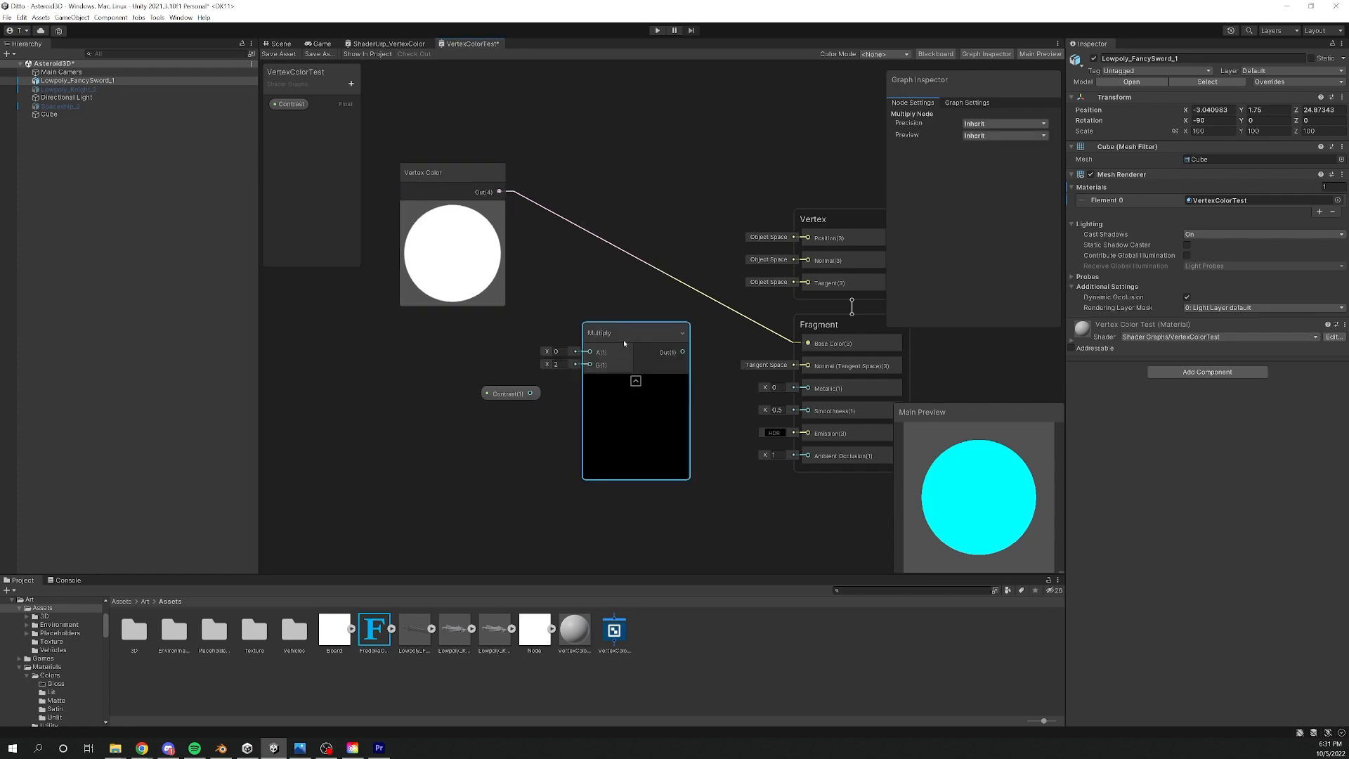
pyautogui.press('Delete')
# - Add a Contrast node between Vertex Color and Base Color, feed it the Contrast property, and save the graph
pyautogui.press('space')
pyautogui.write('contrast')
pyautogui.press('Return')
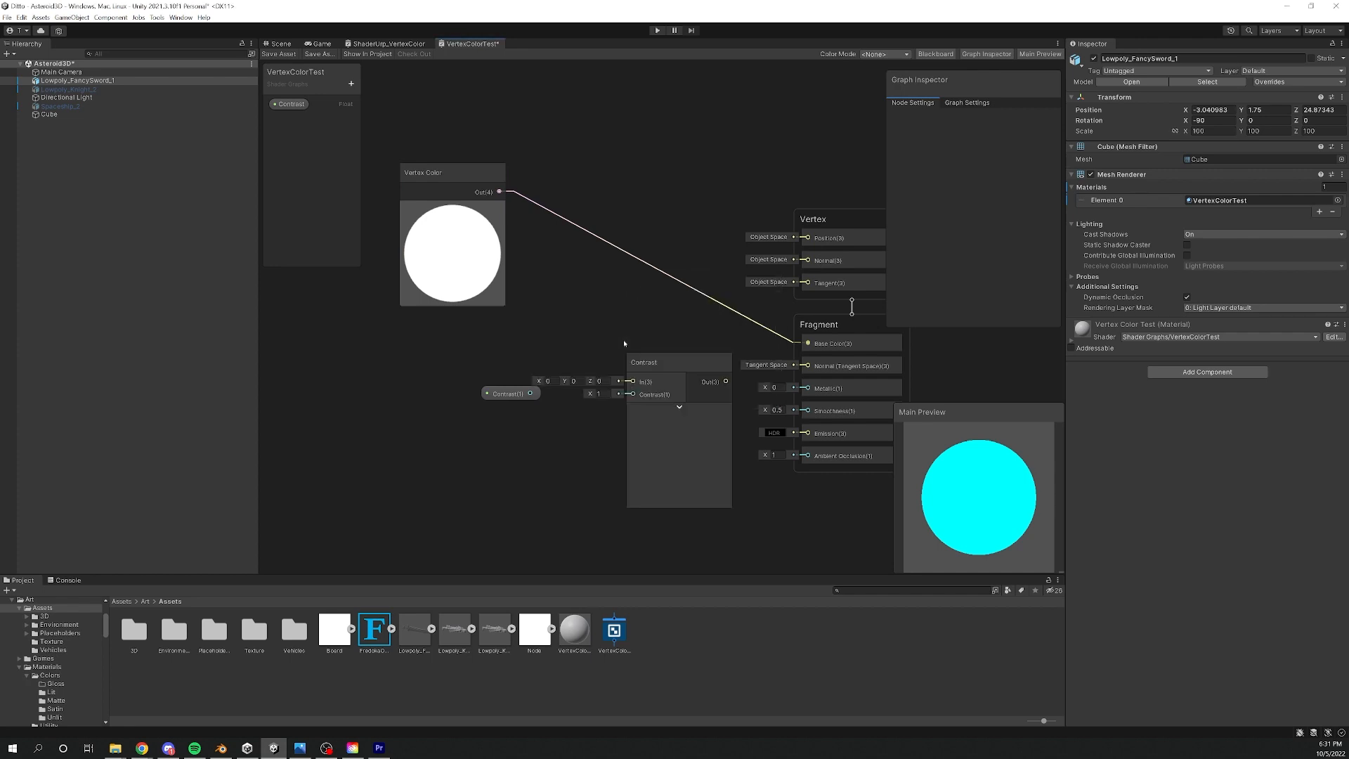
pyautogui.moveTo(654, 362); pyautogui.dragTo(599, 288)
pyautogui.moveTo(498, 191); pyautogui.dragTo(580, 308)
pyautogui.moveTo(673, 308); pyautogui.dragTo(808, 343)
pyautogui.moveTo(500, 393); pyautogui.dragTo(580, 321)
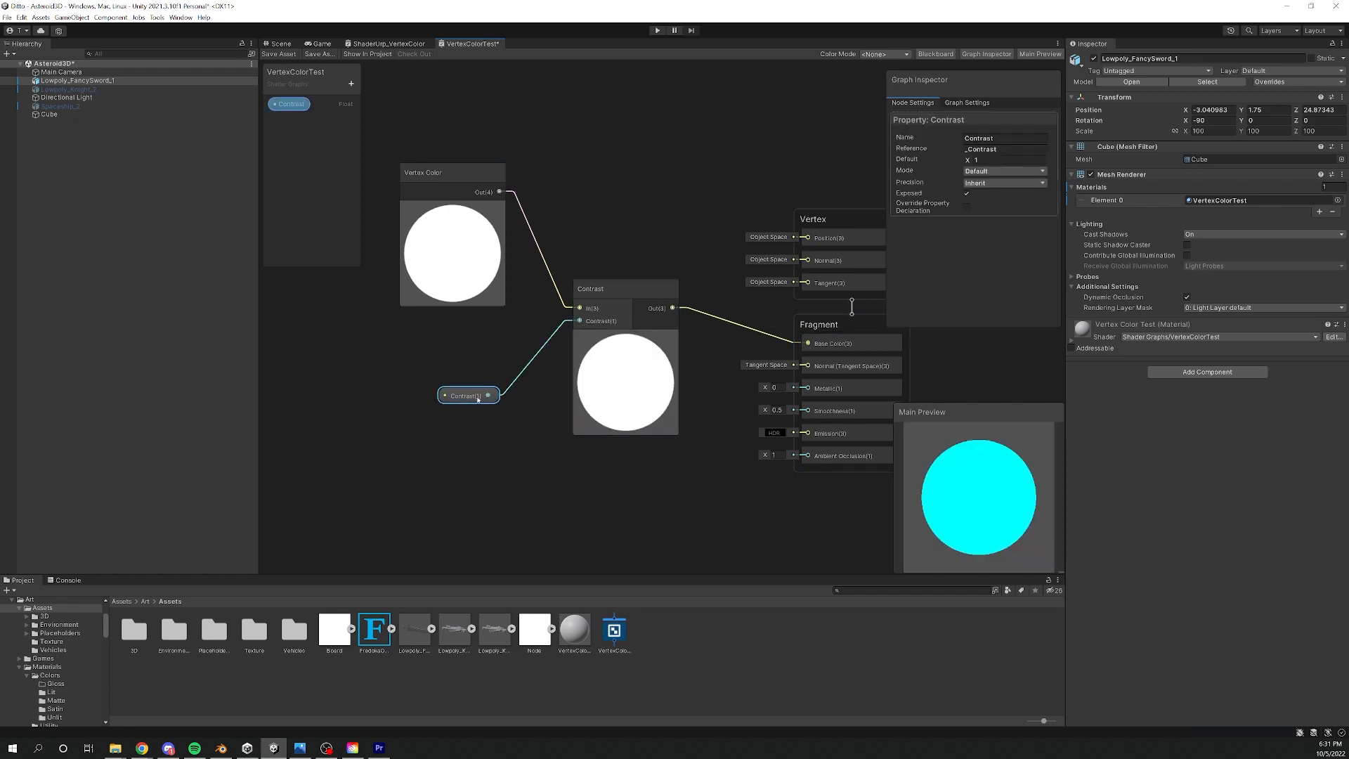
pyautogui.click(279, 55)
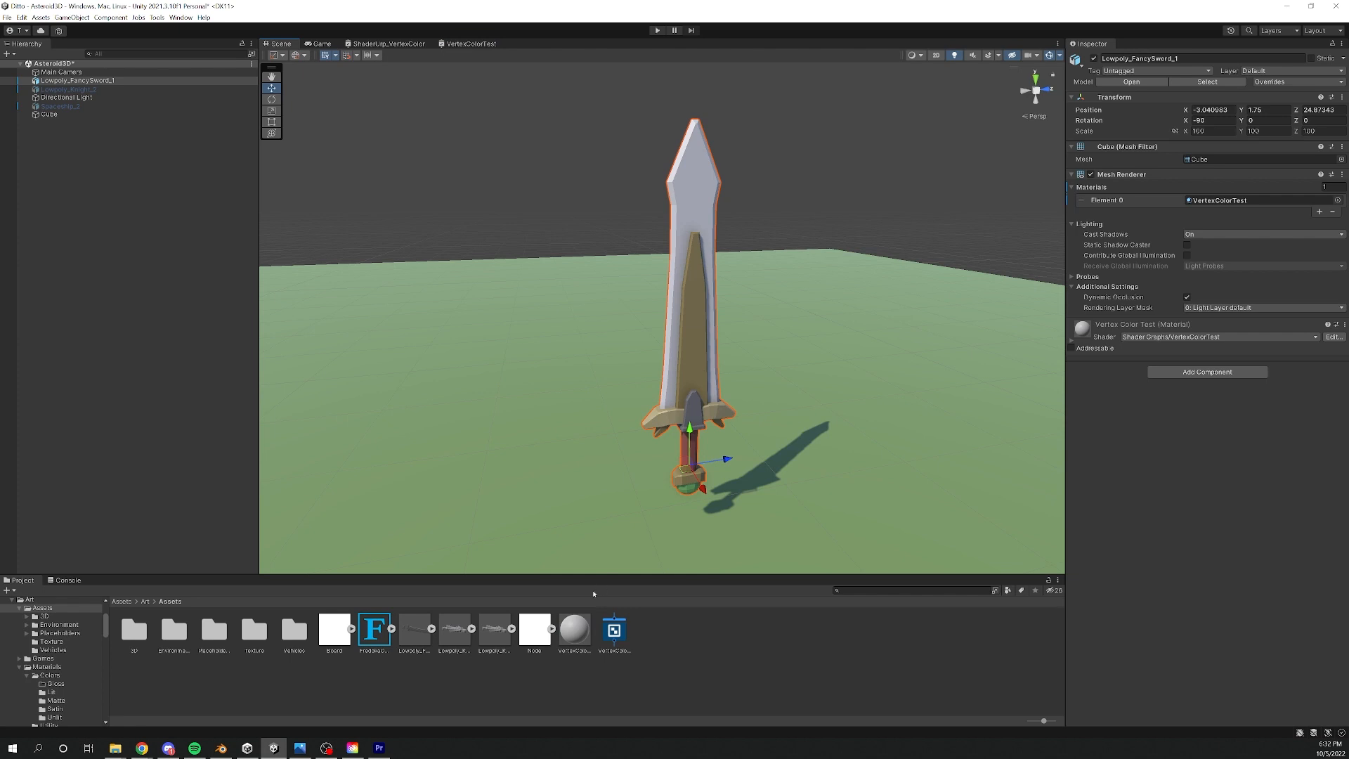
# - Select the VertexColorTest material, try a stronger Contrast while viewing the sword, and undo the change
pyautogui.click(579, 631)
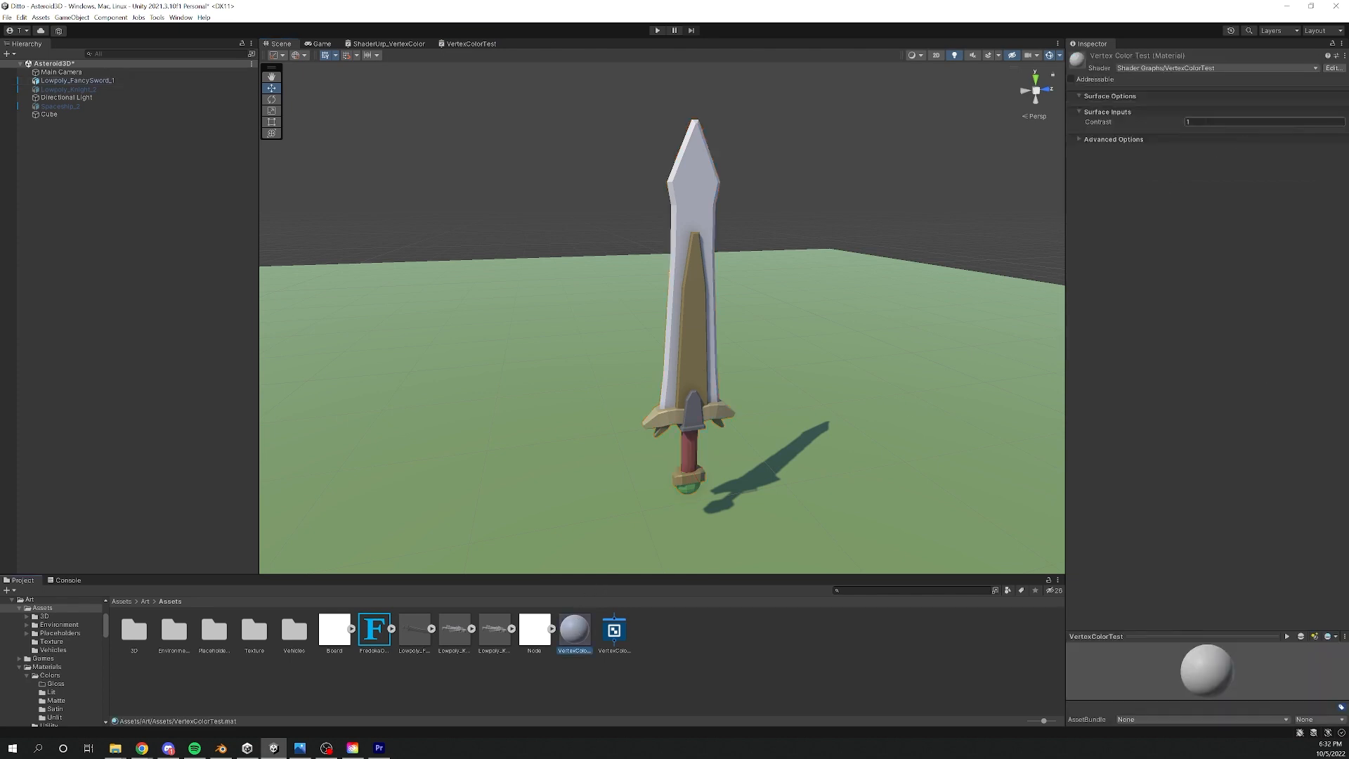
pyautogui.moveTo(1175, 123); pyautogui.dragTo(1187, 123)
pyautogui.keyDown('alt'); pyautogui.moveTo(877, 265); pyautogui.dragTo(787, 246); pyautogui.keyUp('alt')
pyautogui.moveTo(874, 229); pyautogui.dragTo(813, 229, button='middle')
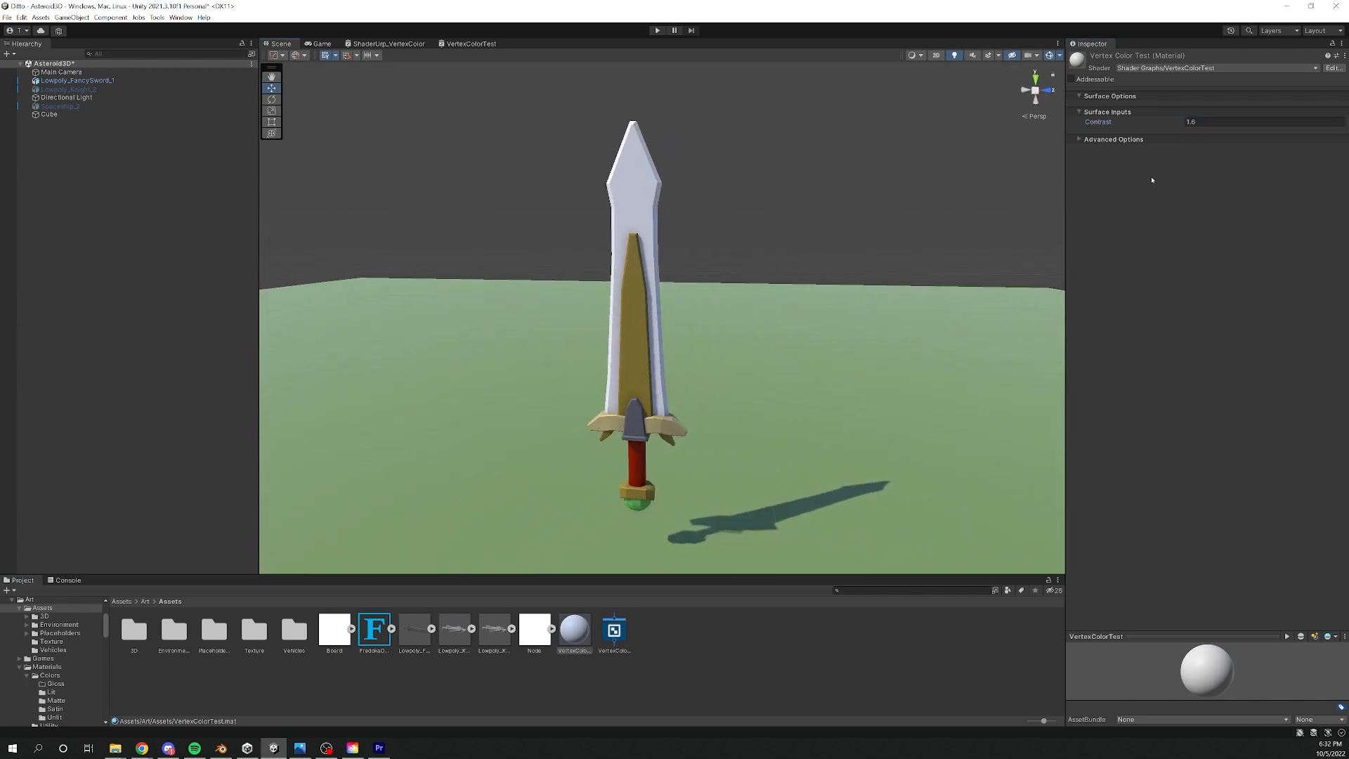
pyautogui.hotkey('ctrl', 'z')
pyautogui.keyDown('alt'); pyautogui.moveTo(698, 297); pyautogui.dragTo(743, 298); pyautogui.keyUp('alt')
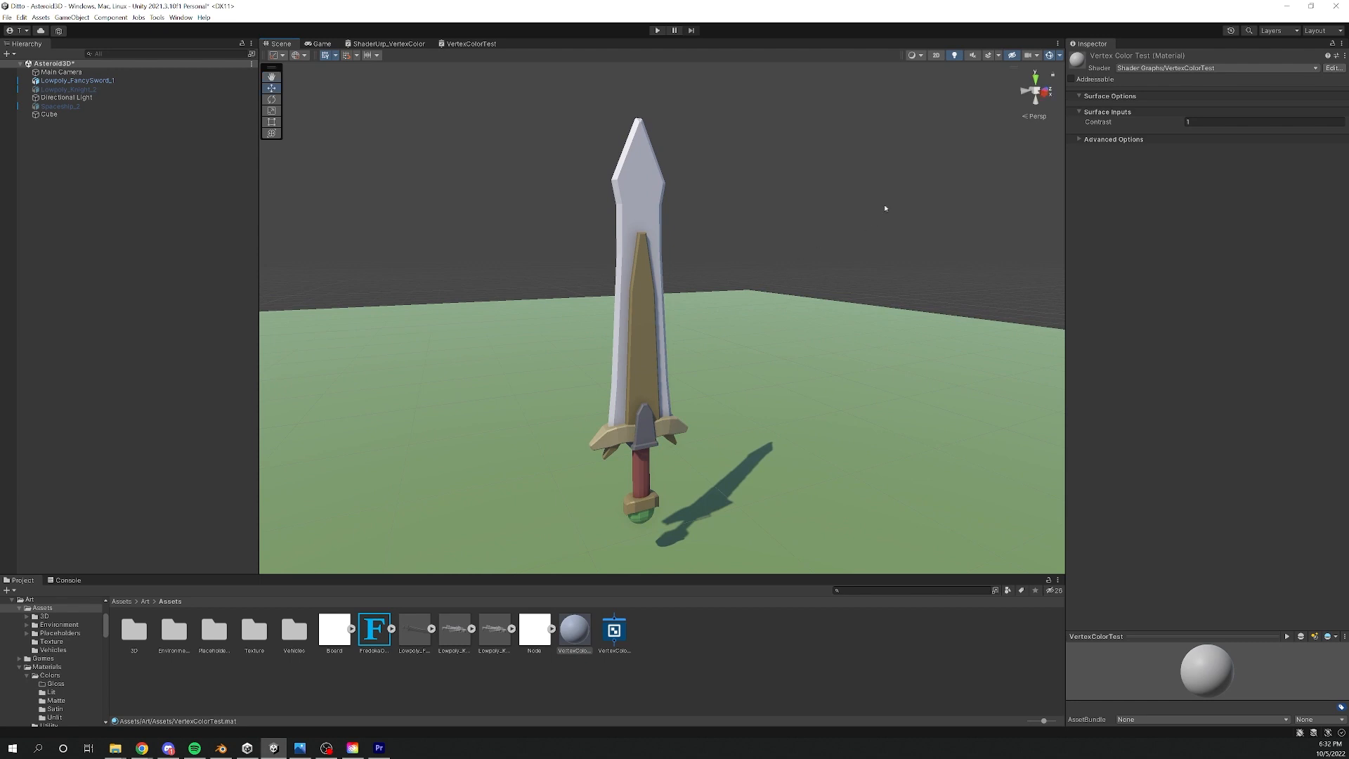
# - Set the VertexColorTest material's Contrast to 2 and view the sword
pyautogui.moveTo(1166, 124); pyautogui.dragTo(1179, 124)
pyautogui.click(1110, 124)
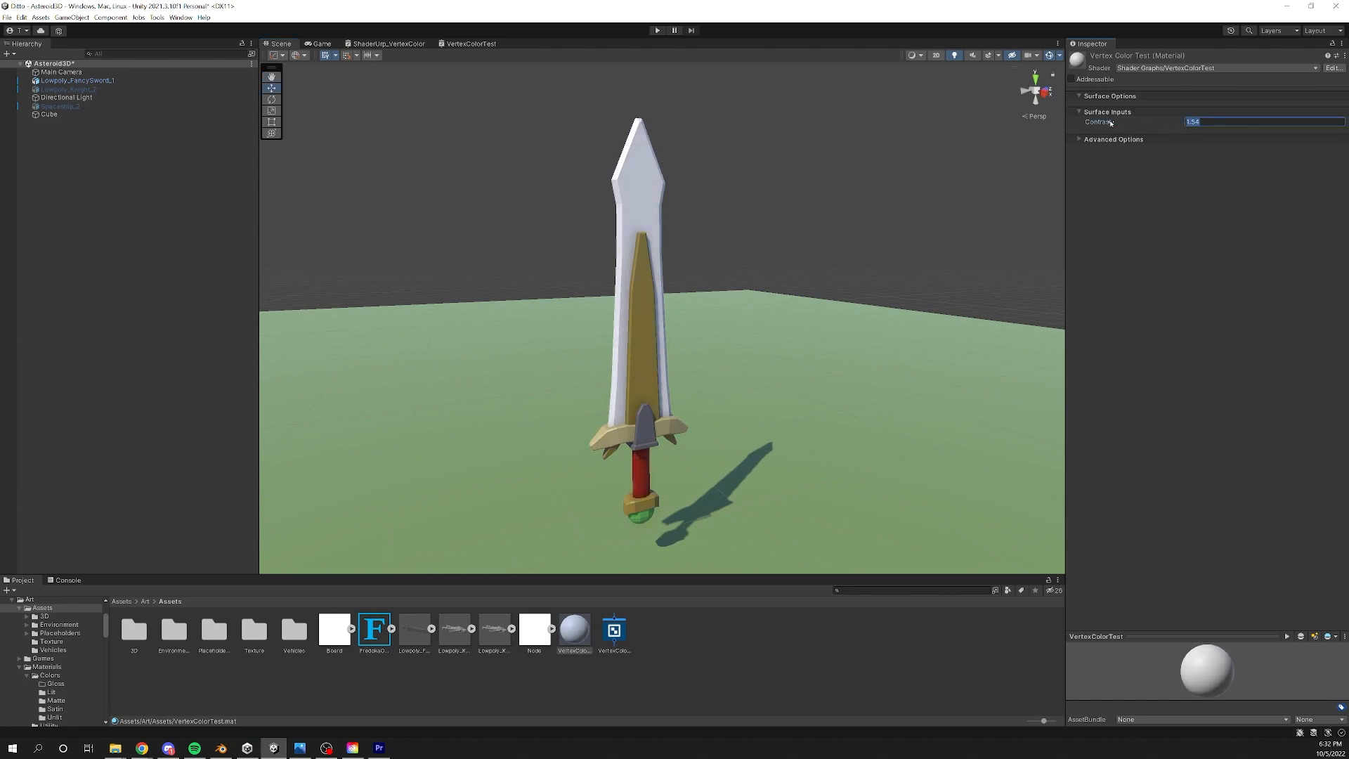
pyautogui.press('BackSpace')
pyautogui.write('2')
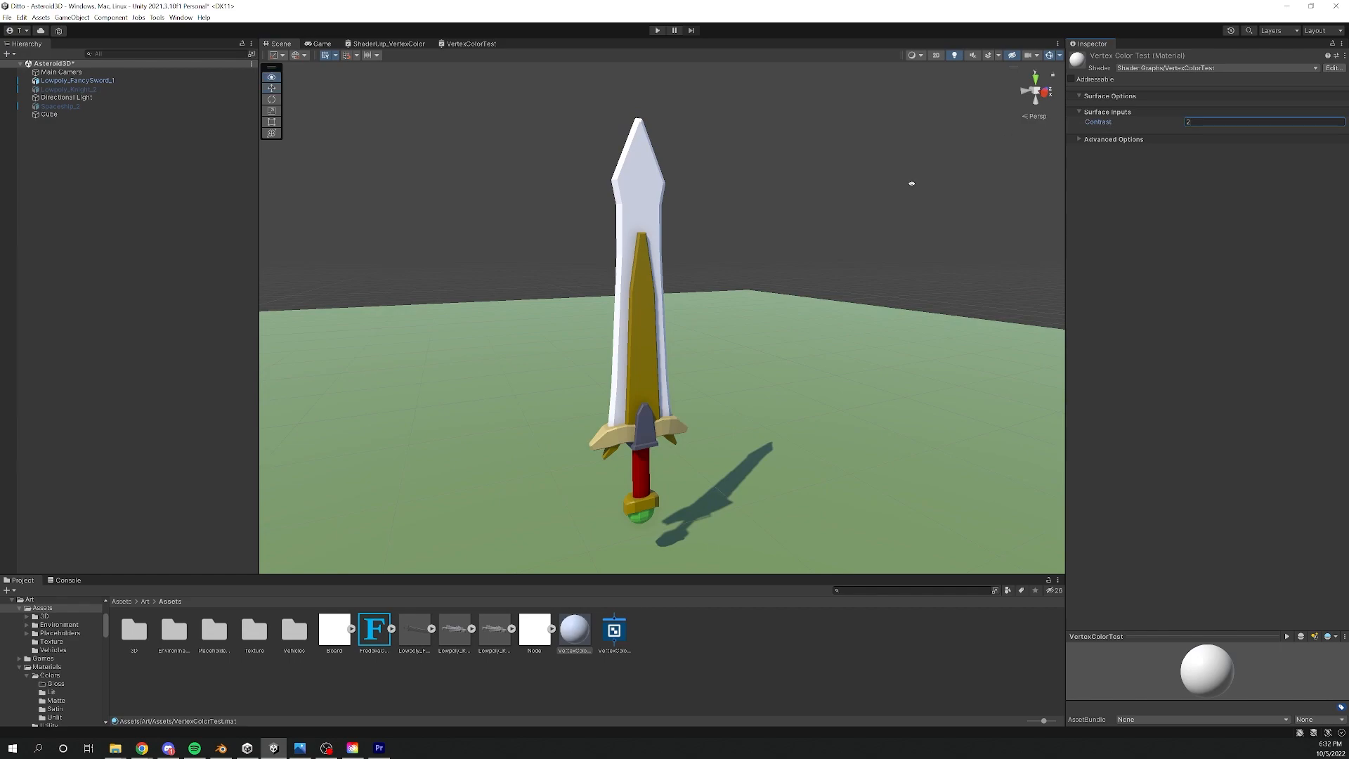
pyautogui.keyDown('alt'); pyautogui.moveTo(912, 184); pyautogui.dragTo(870, 237); pyautogui.keyUp('alt')
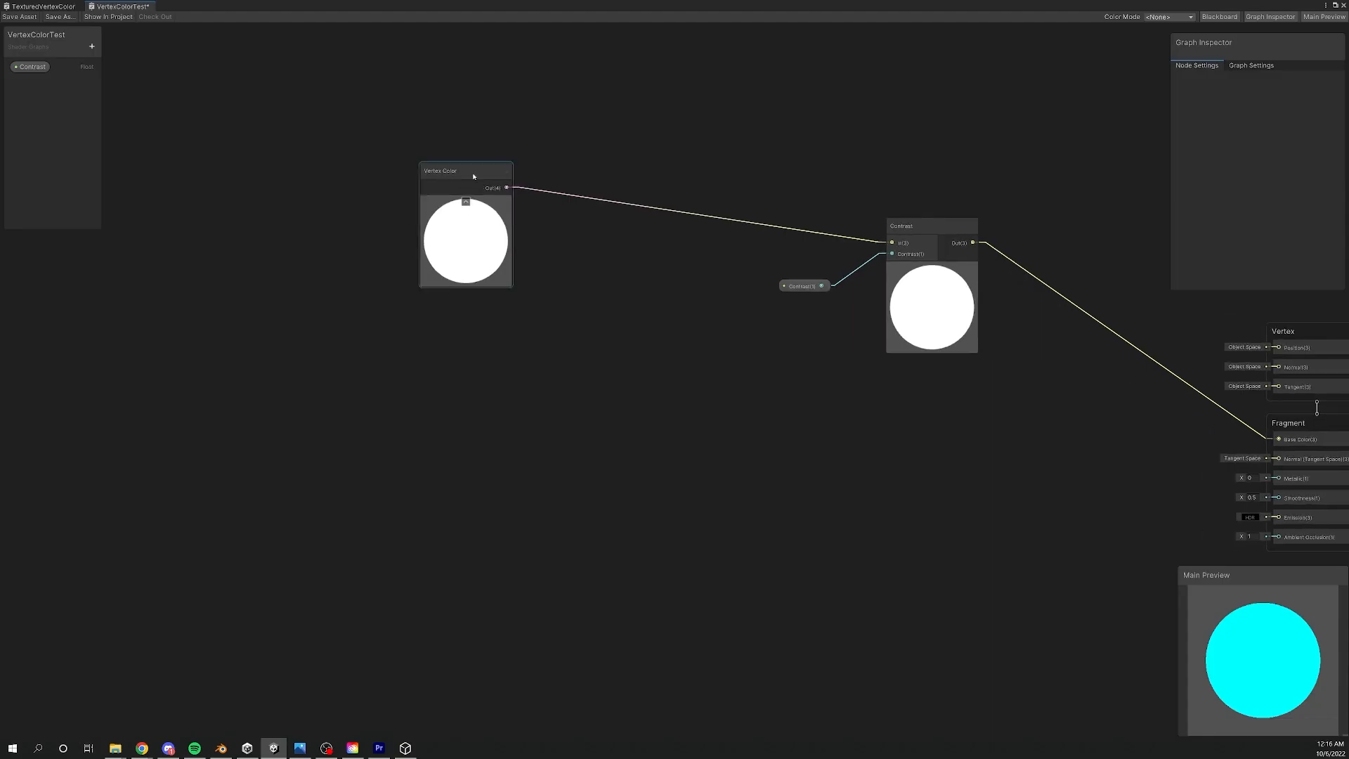
# - Add a Colorspace Conversion node fed by the Vertex Color output and set it to convert RGB to HSV
pyautogui.moveTo(474, 177); pyautogui.dragTo(381, 162)
pyautogui.rightClick(530, 268)
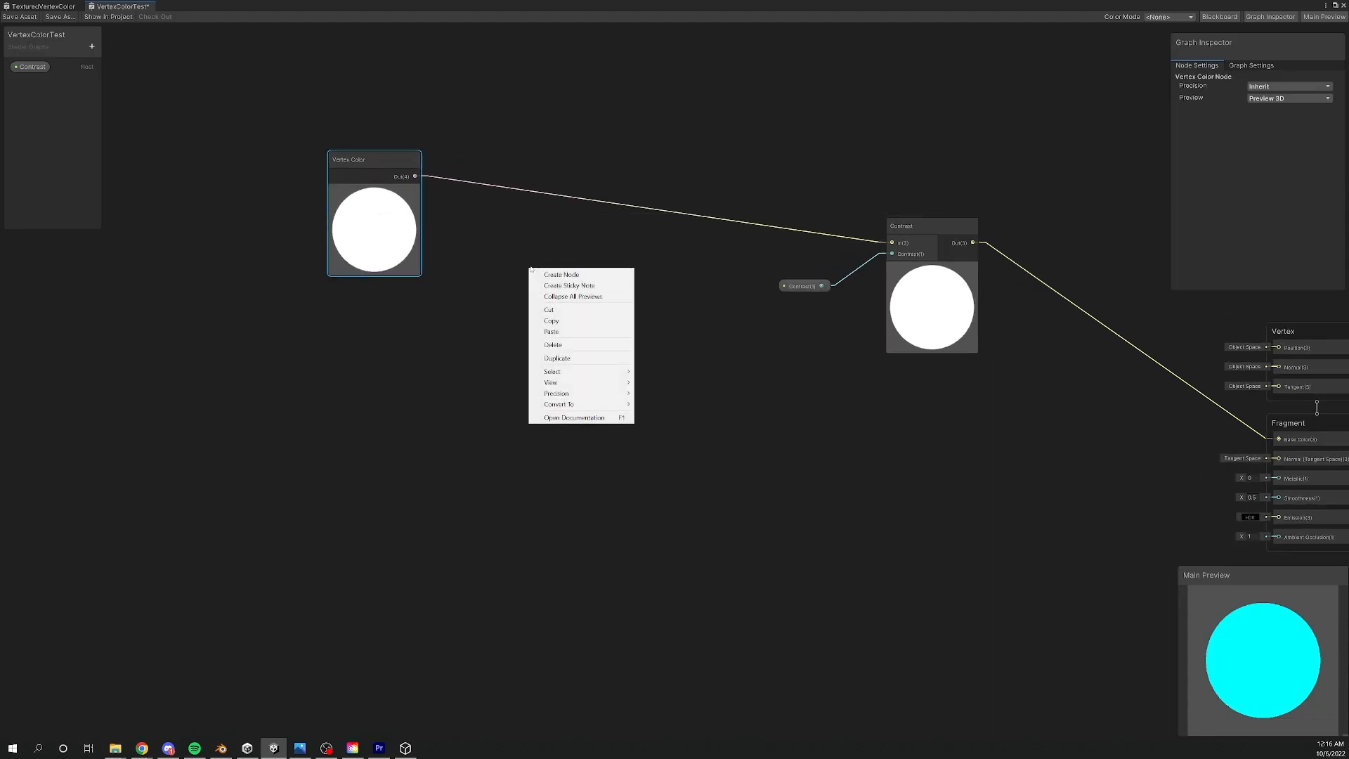
pyautogui.click(562, 275)
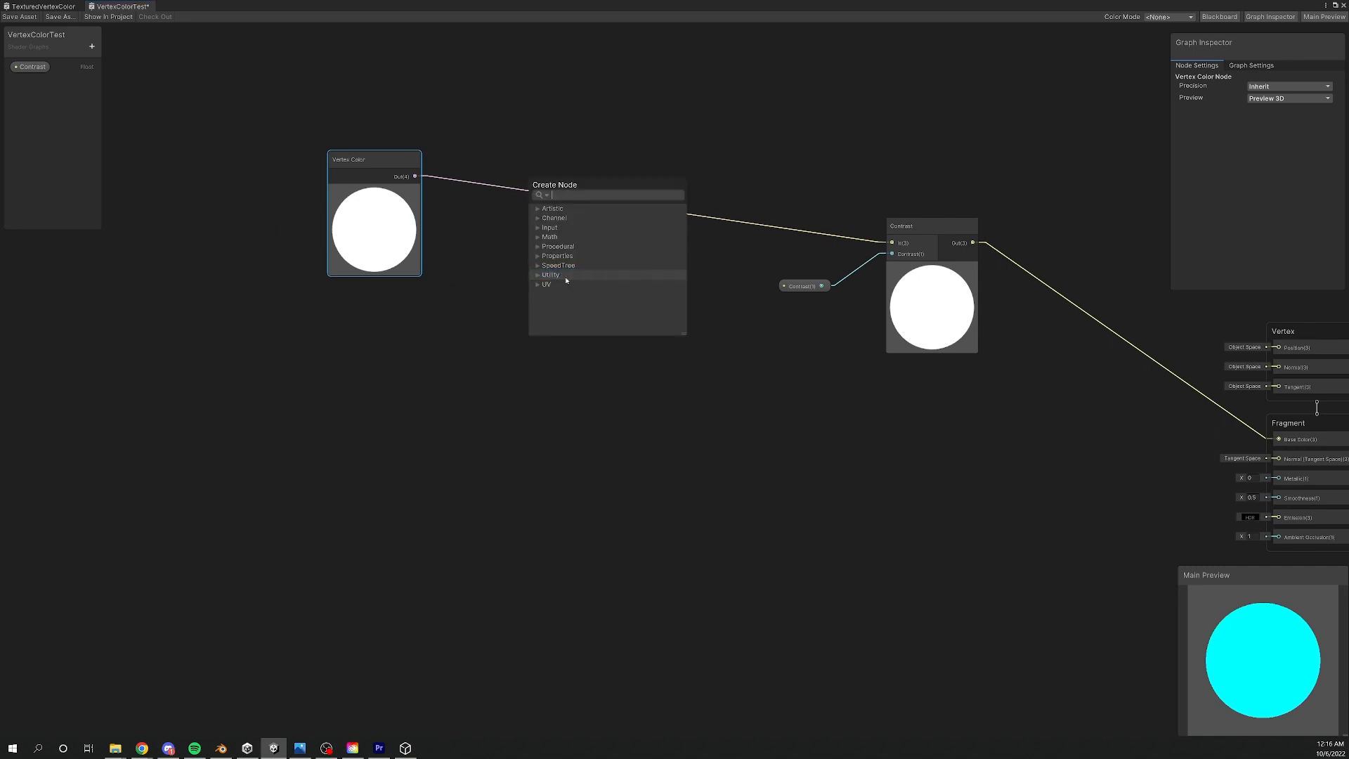
pyautogui.write('colo')
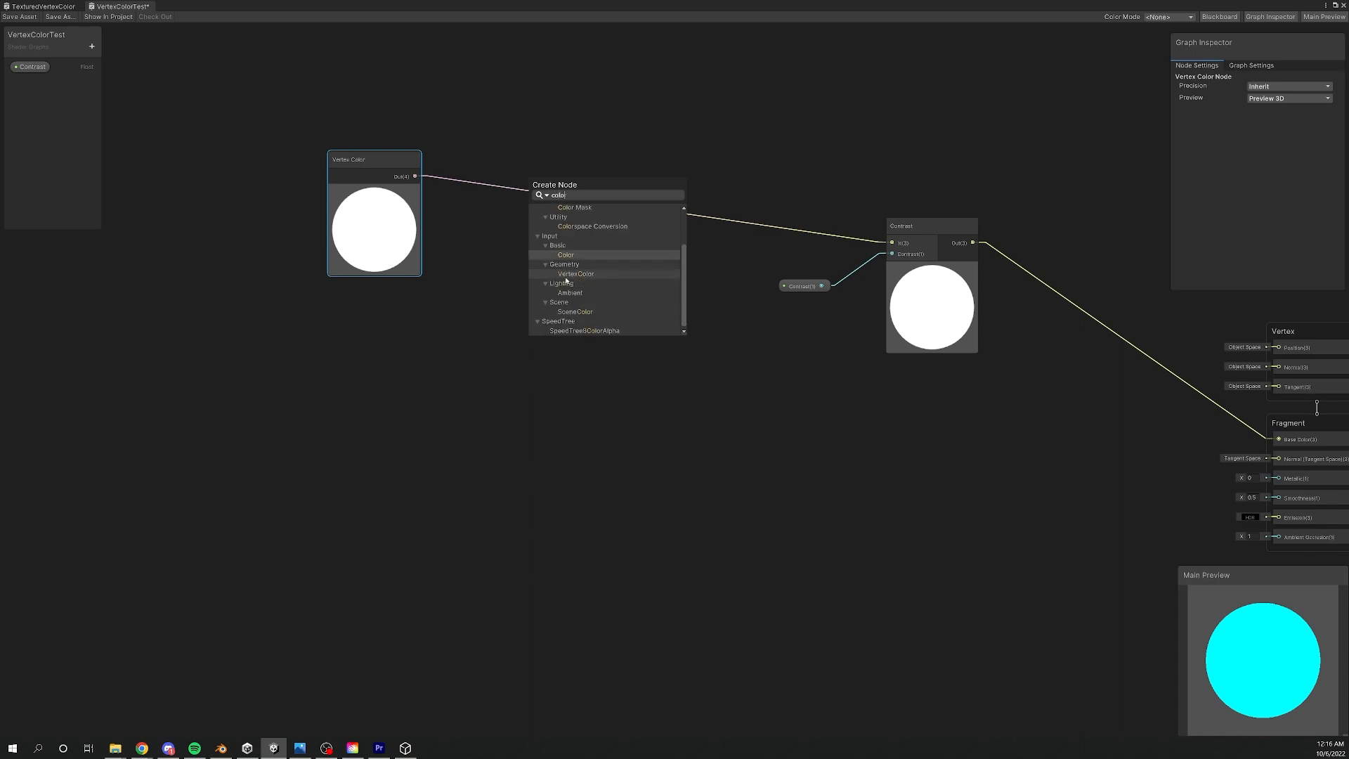
pyautogui.click(593, 226)
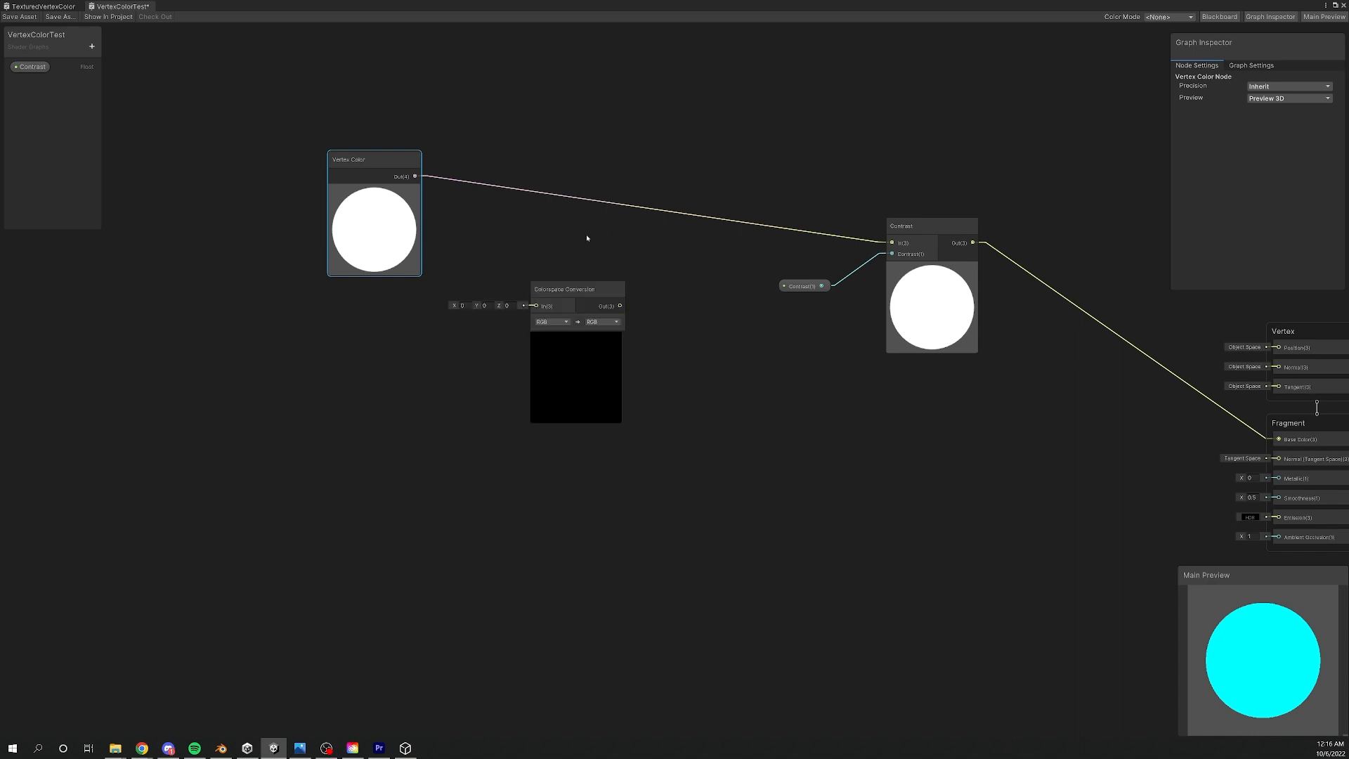
pyautogui.moveTo(415, 176); pyautogui.dragTo(536, 306)
pyautogui.click(604, 322)
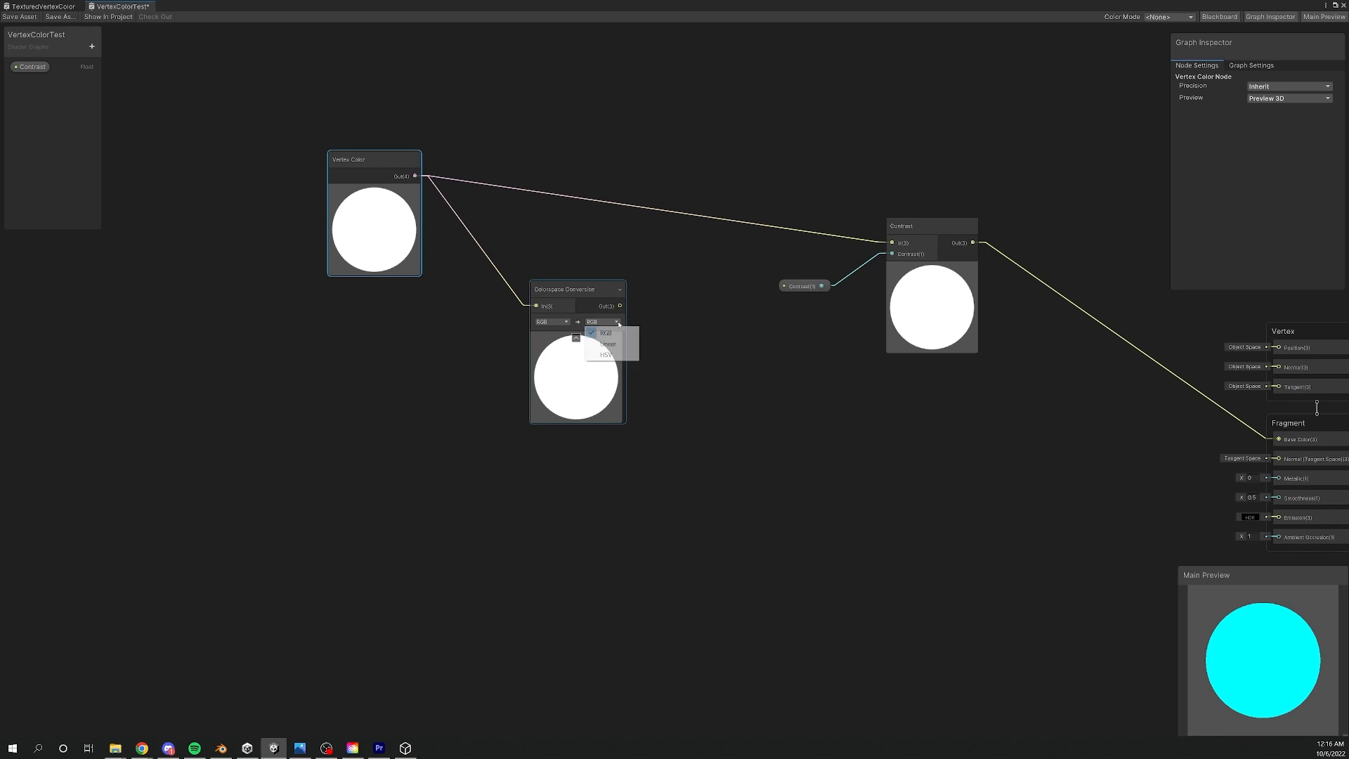
pyautogui.click(617, 355)
# - Move the Vertex Color and Colorspace Conversion nodes away from the Contrast node and add a Split node
pyautogui.moveTo(569, 289); pyautogui.dragTo(482, 243)
pyautogui.moveTo(365, 163); pyautogui.dragTo(292, 101)
pyautogui.moveTo(492, 243); pyautogui.dragTo(433, 215)
pyautogui.click(588, 346)
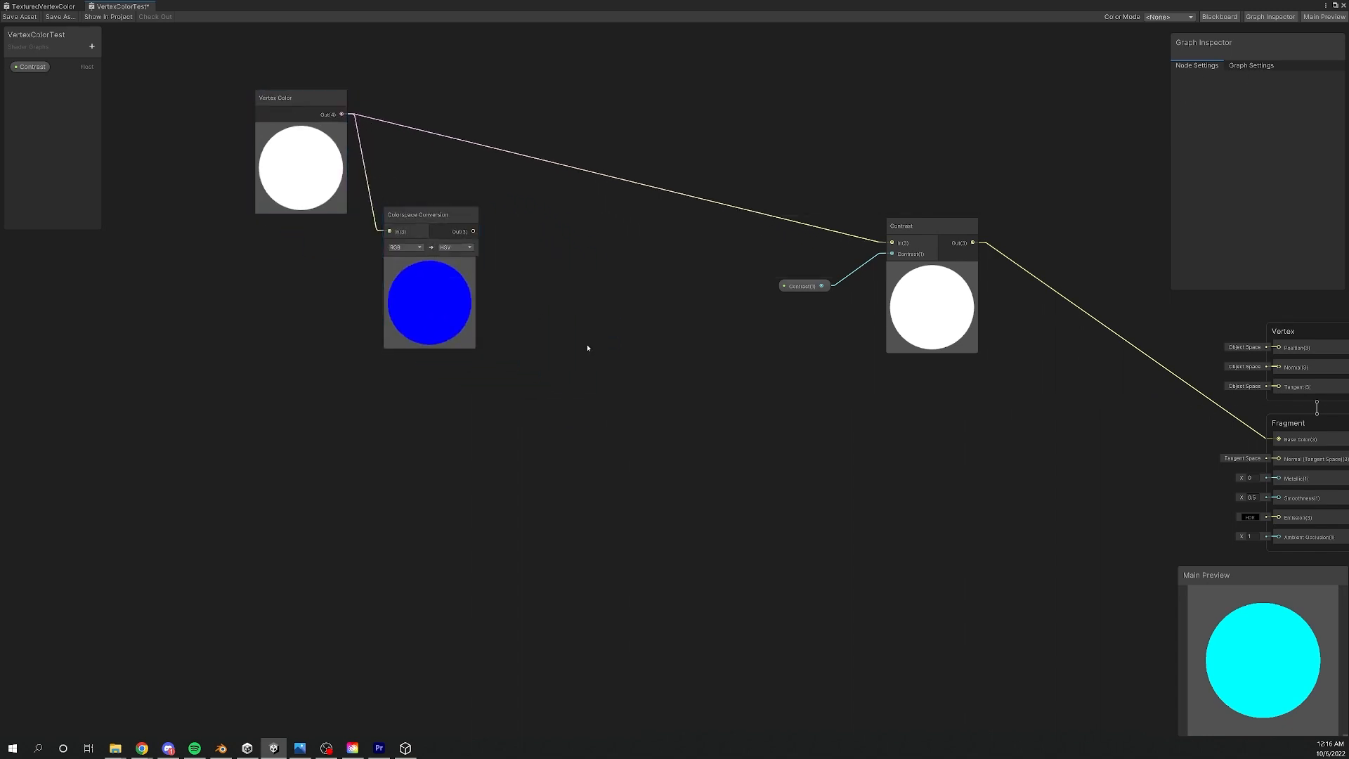
pyautogui.press('space')
pyautogui.write('split')
pyautogui.press('Return')
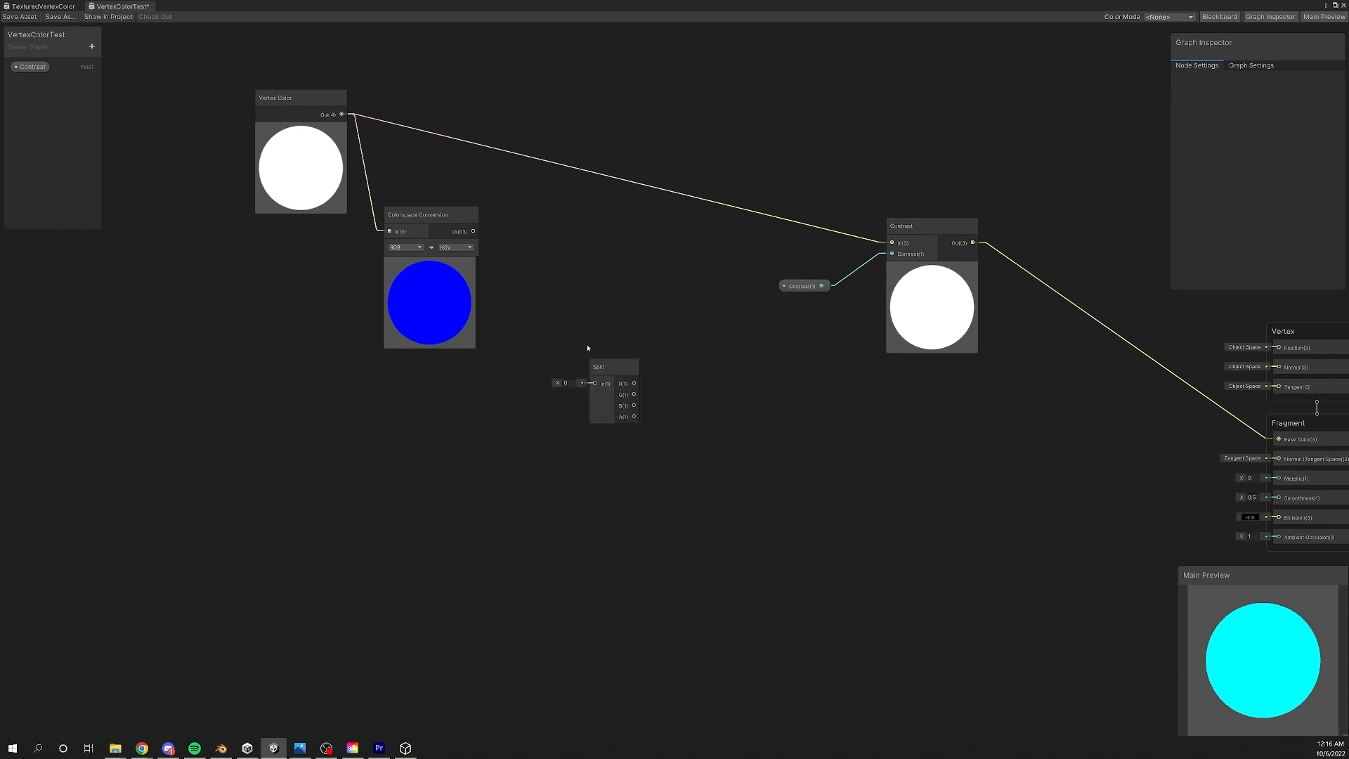
# - Connect the Colorspace Conversion output to the Split node and feed Split's B output into input A of a new Comparison node
pyautogui.moveTo(473, 231); pyautogui.dragTo(703, 451)
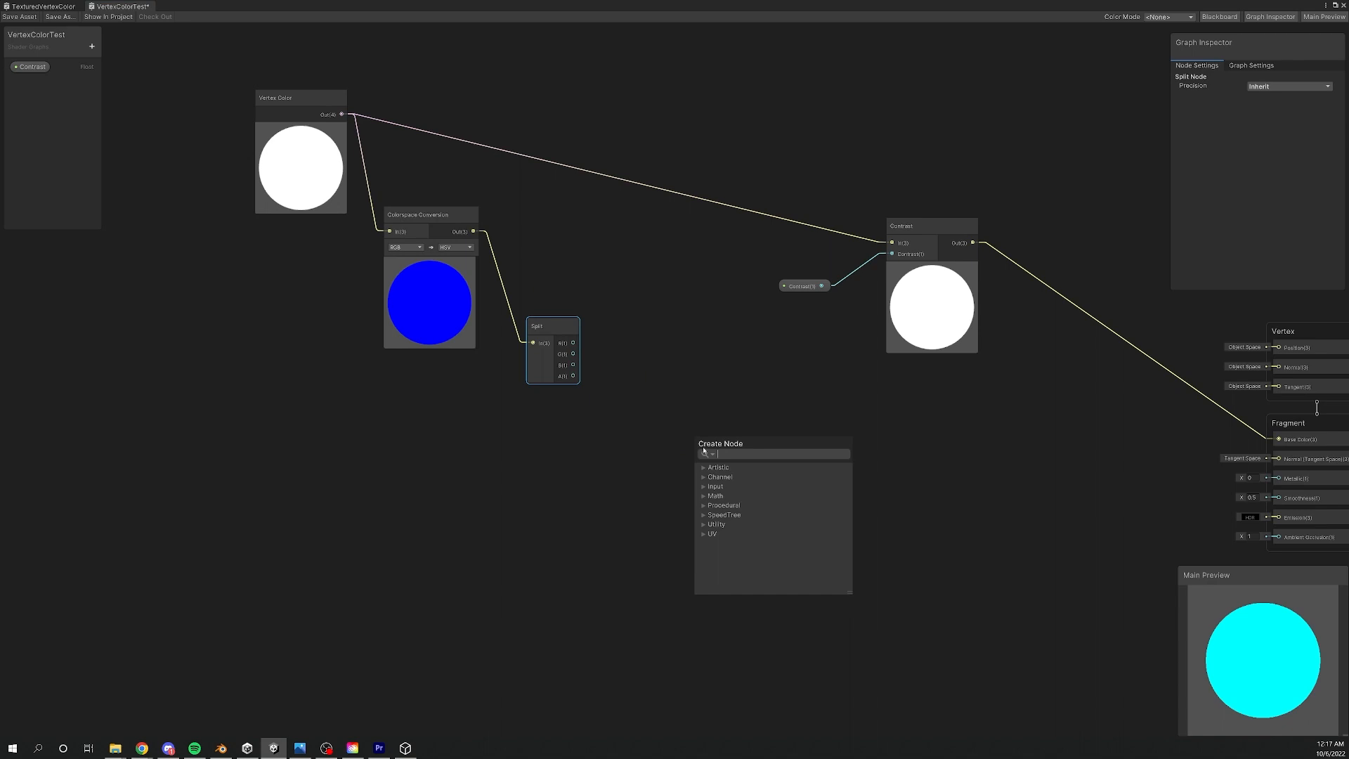
pyautogui.write('compar')
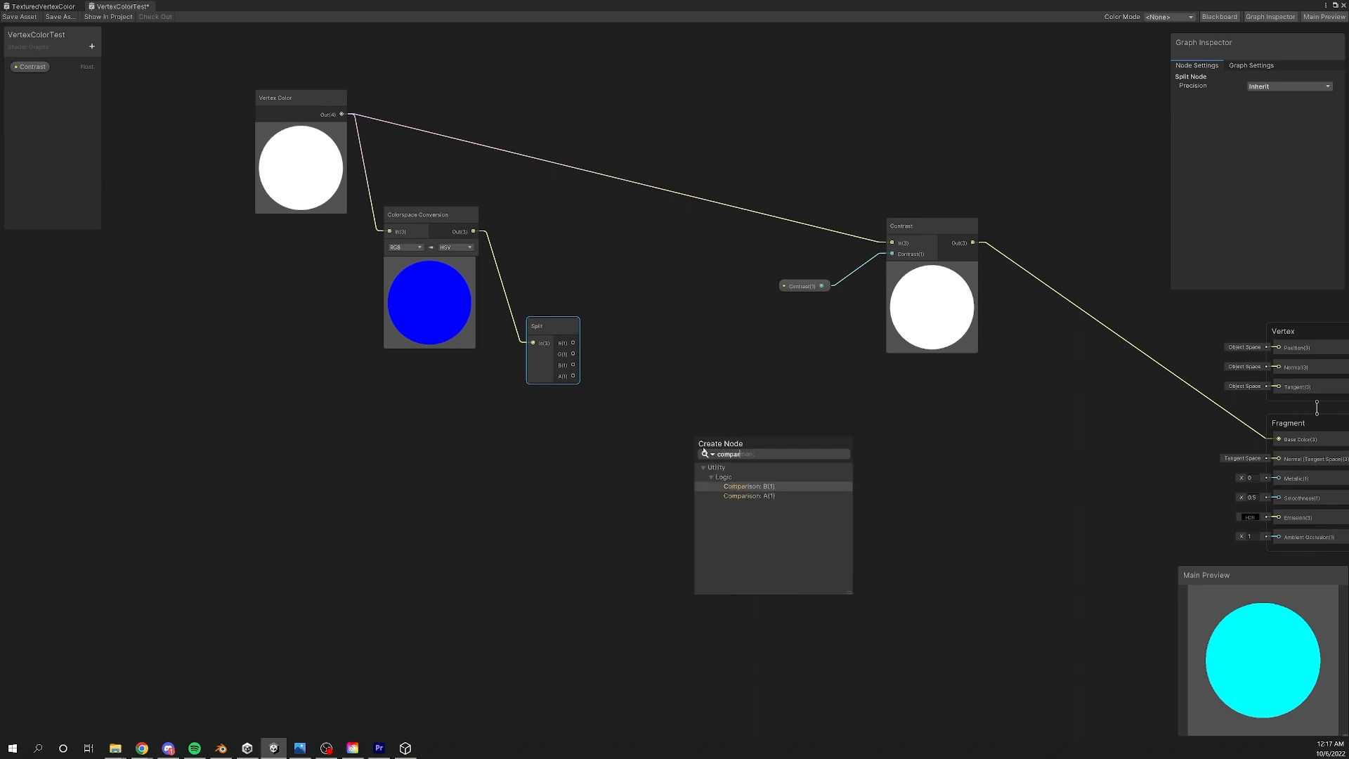
pyautogui.press('Down')
pyautogui.press('Return')
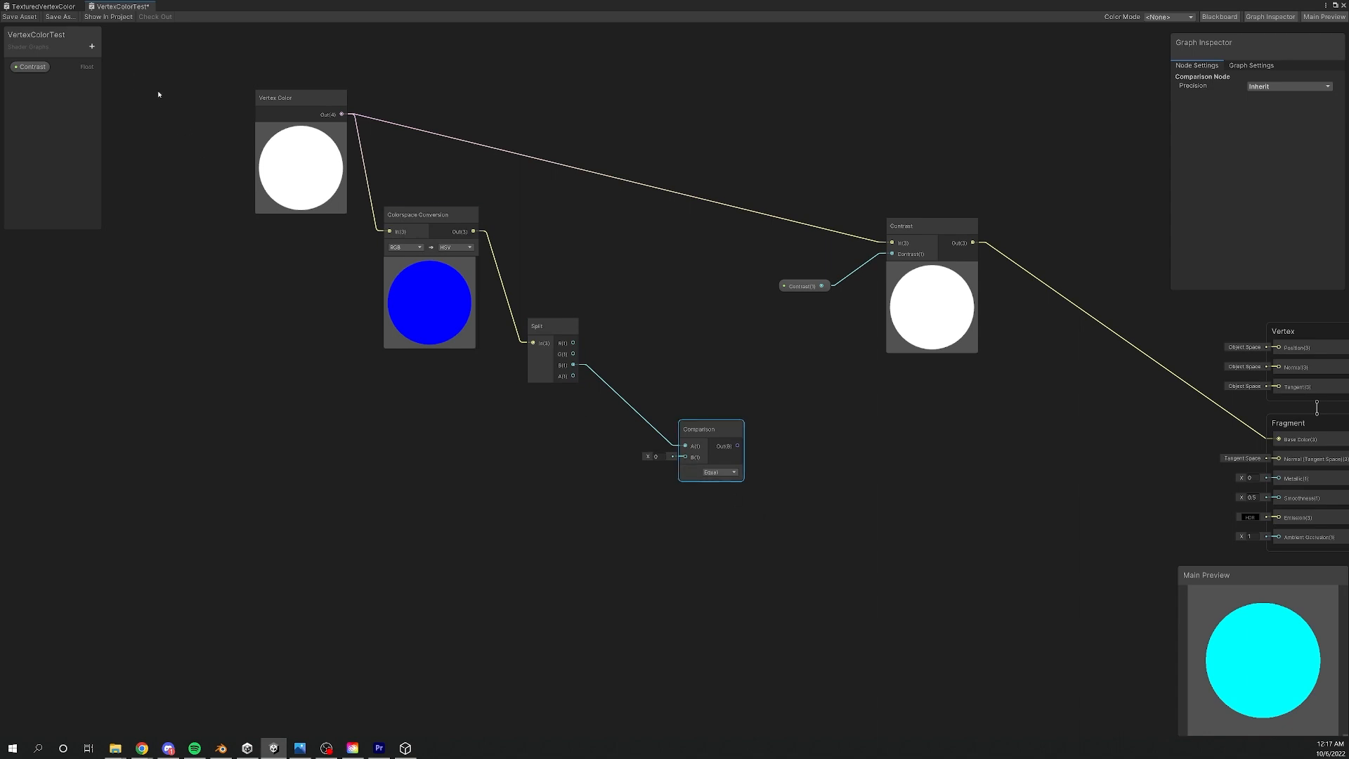
# - Add a Float property named EmissiveThreshold and connect it to input B of the Comparison node
pyautogui.click(95, 51)
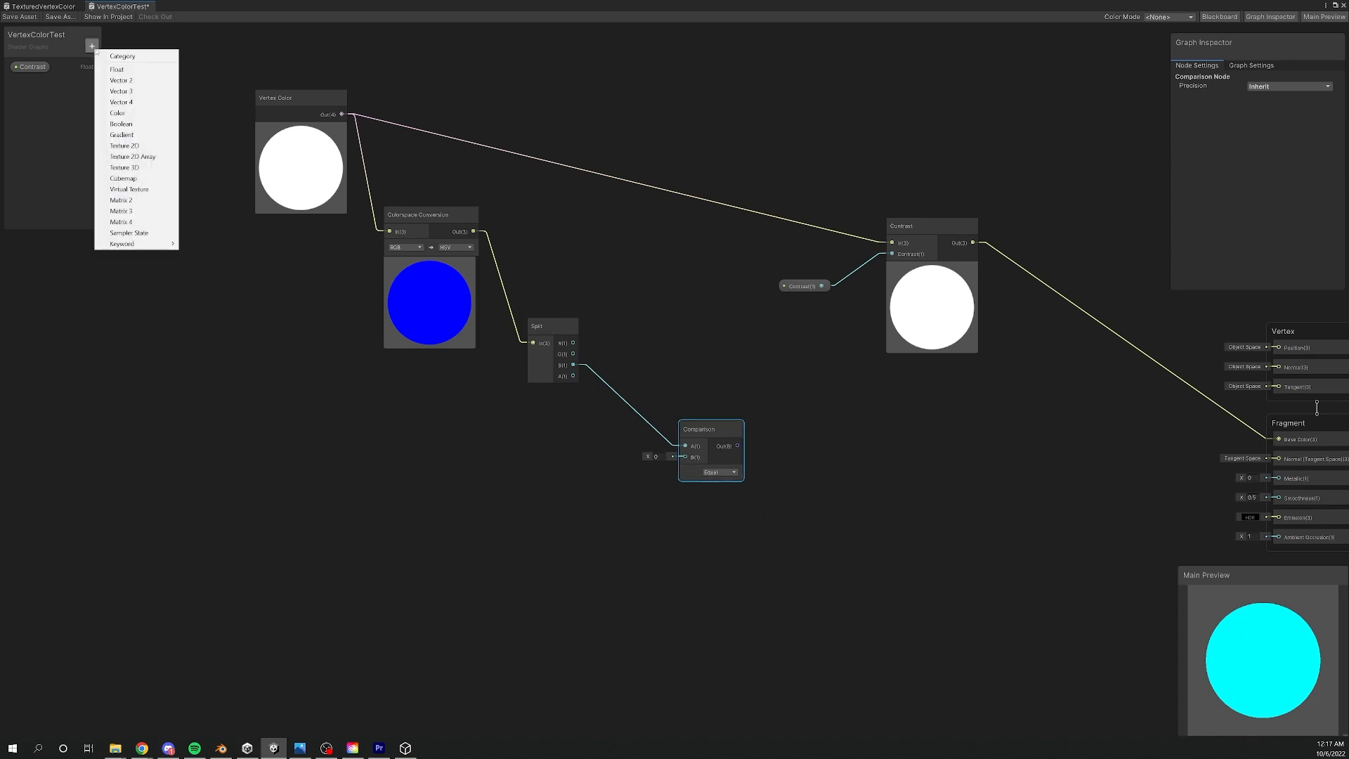
pyautogui.click(134, 60)
pyautogui.write('Emissive')
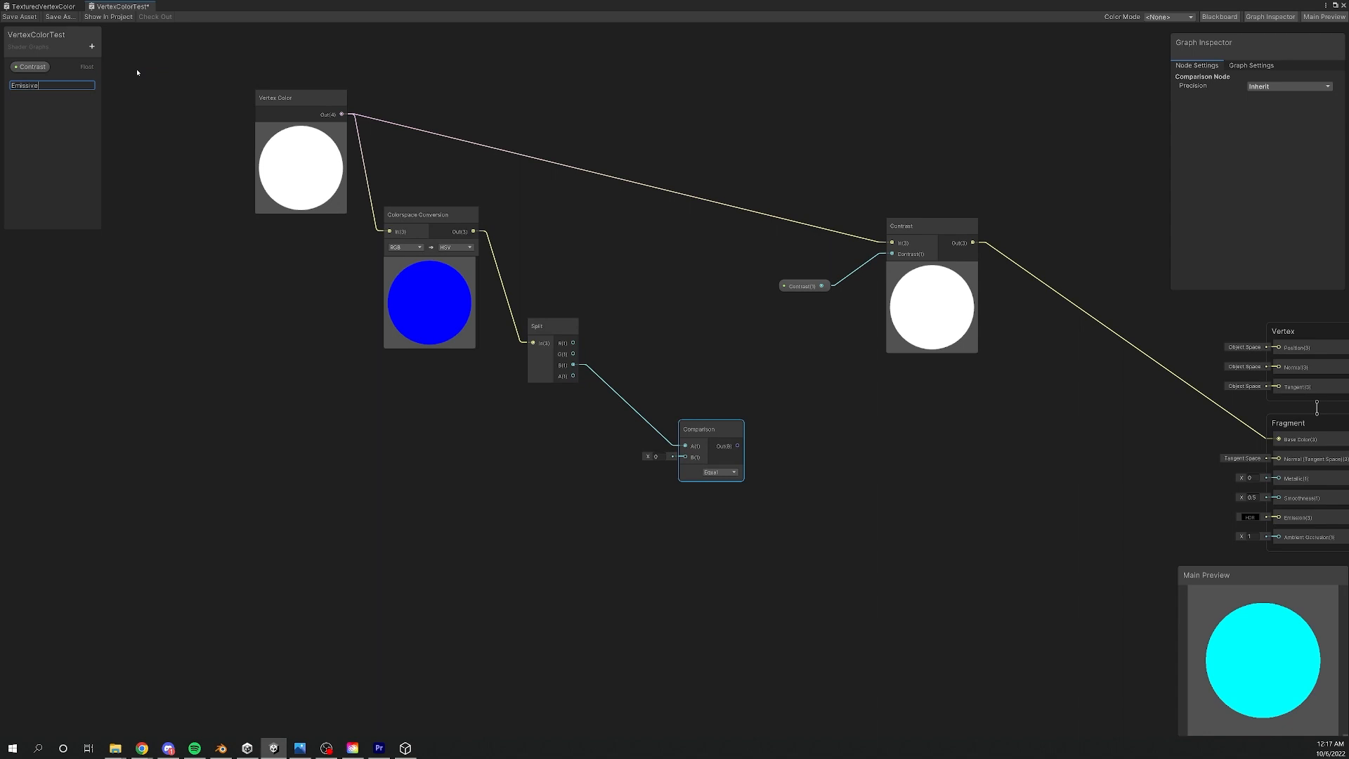
pyautogui.write('Threshold')
pyautogui.press('Return')
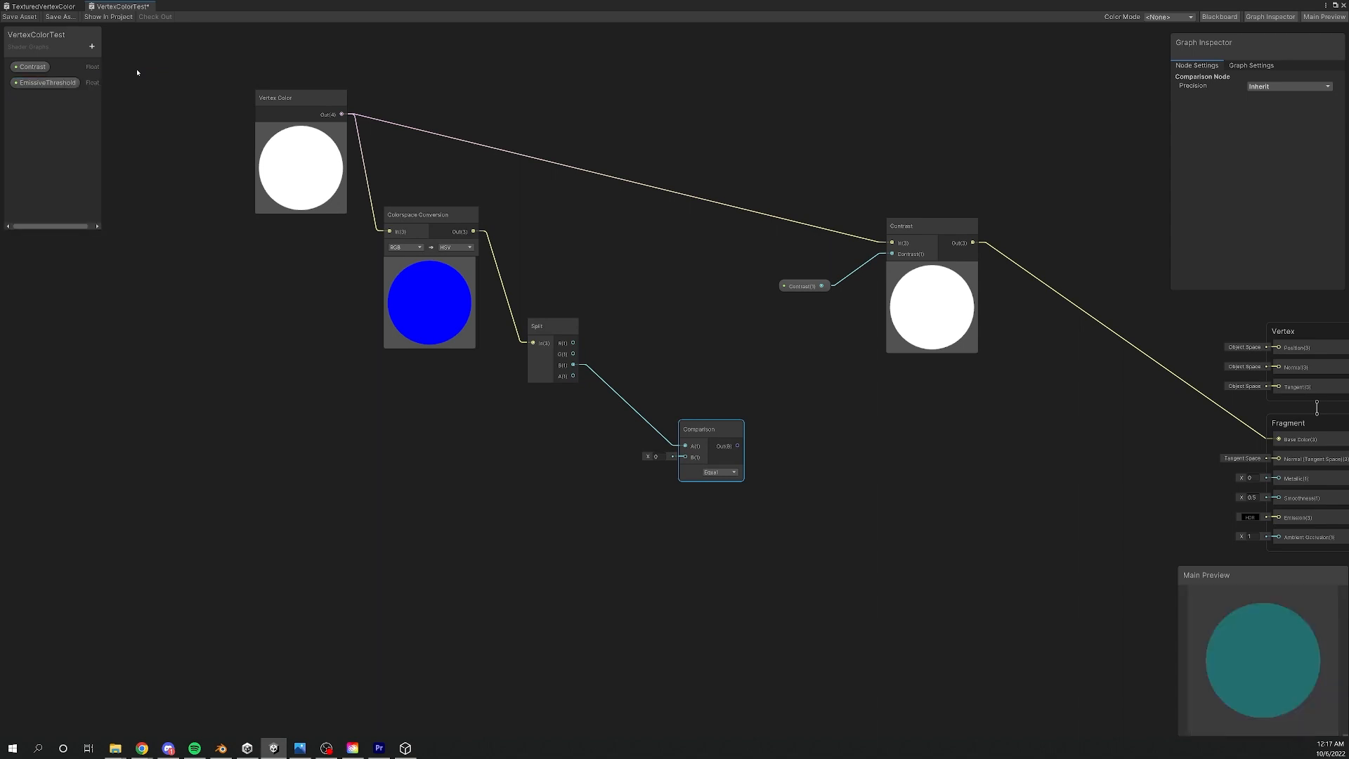
pyautogui.moveTo(43, 82); pyautogui.dragTo(691, 458)
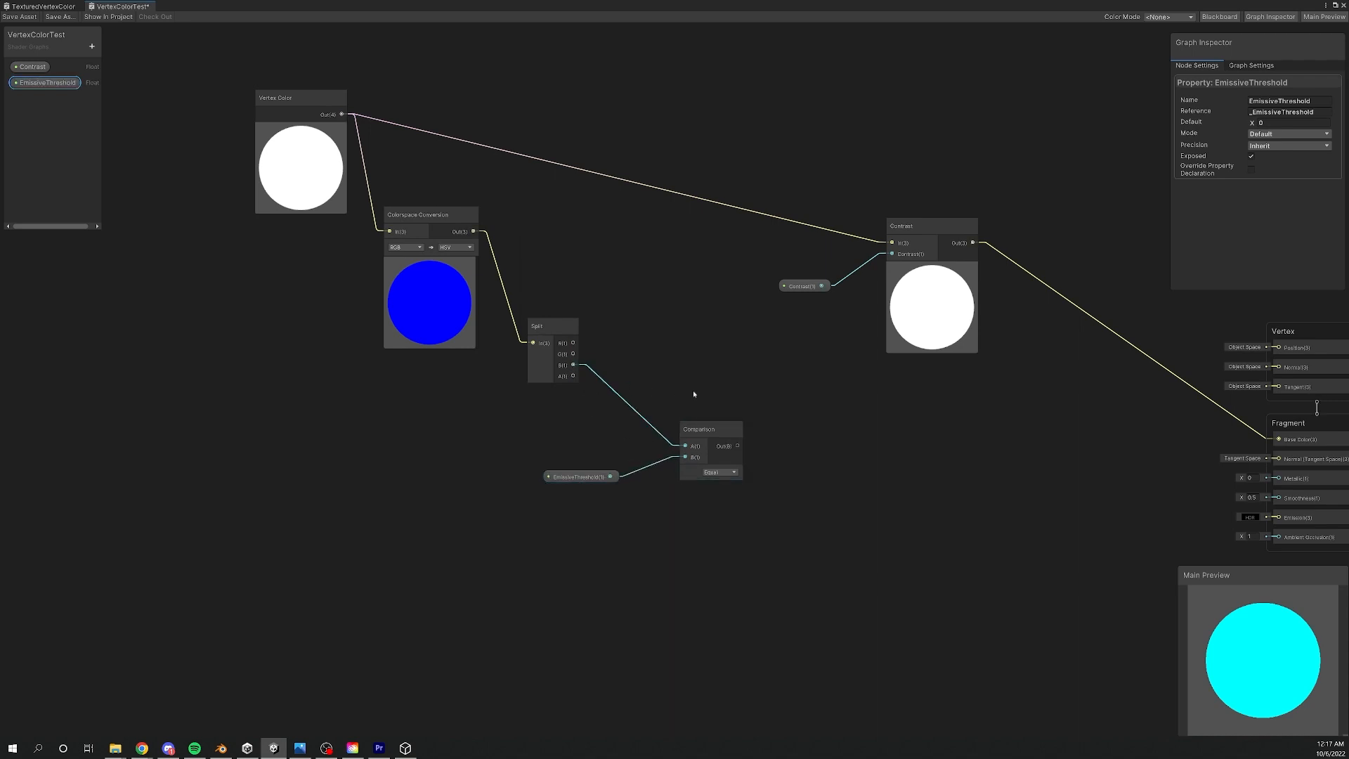
# - Set the Comparison node's condition to Greater Or Equal
pyautogui.moveTo(738, 427); pyautogui.dragTo(678, 426, button='middle')
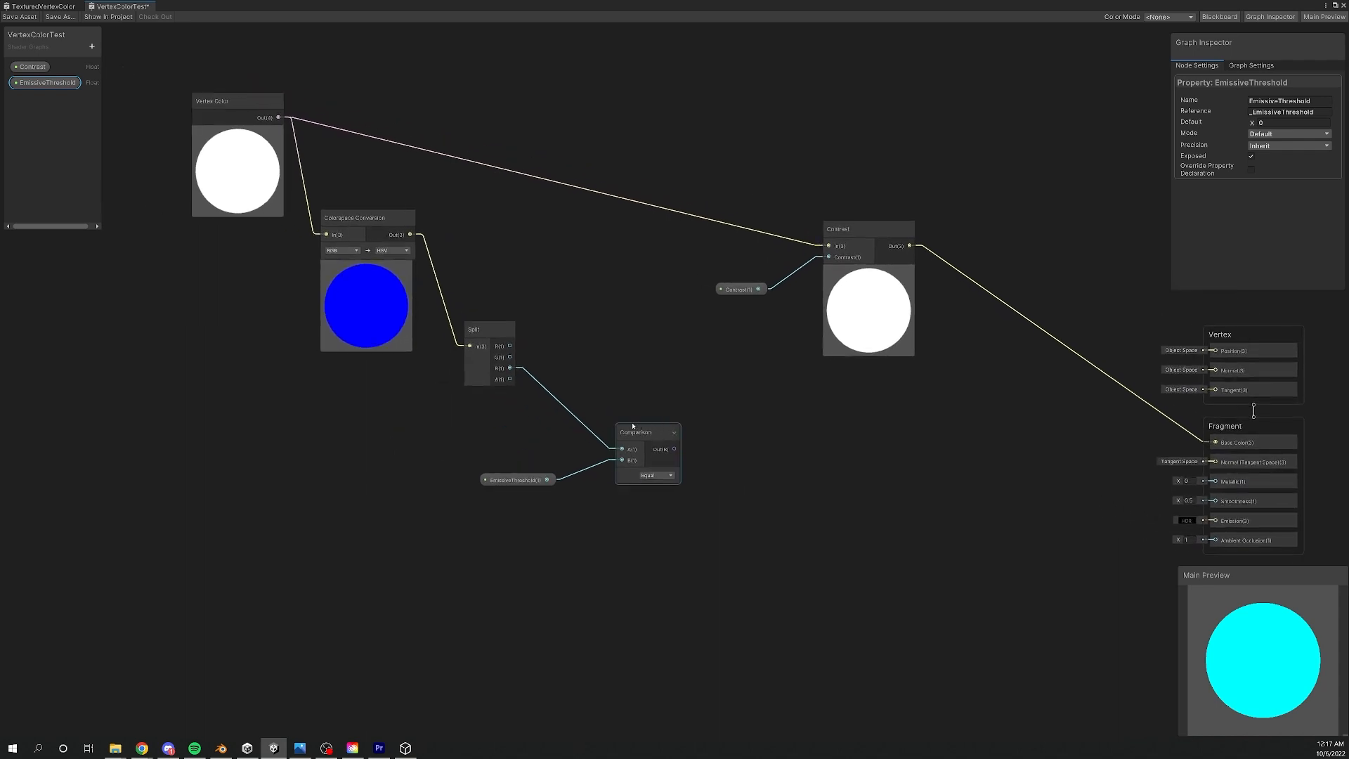
pyautogui.moveTo(746, 430); pyautogui.dragTo(696, 458, button='middle')
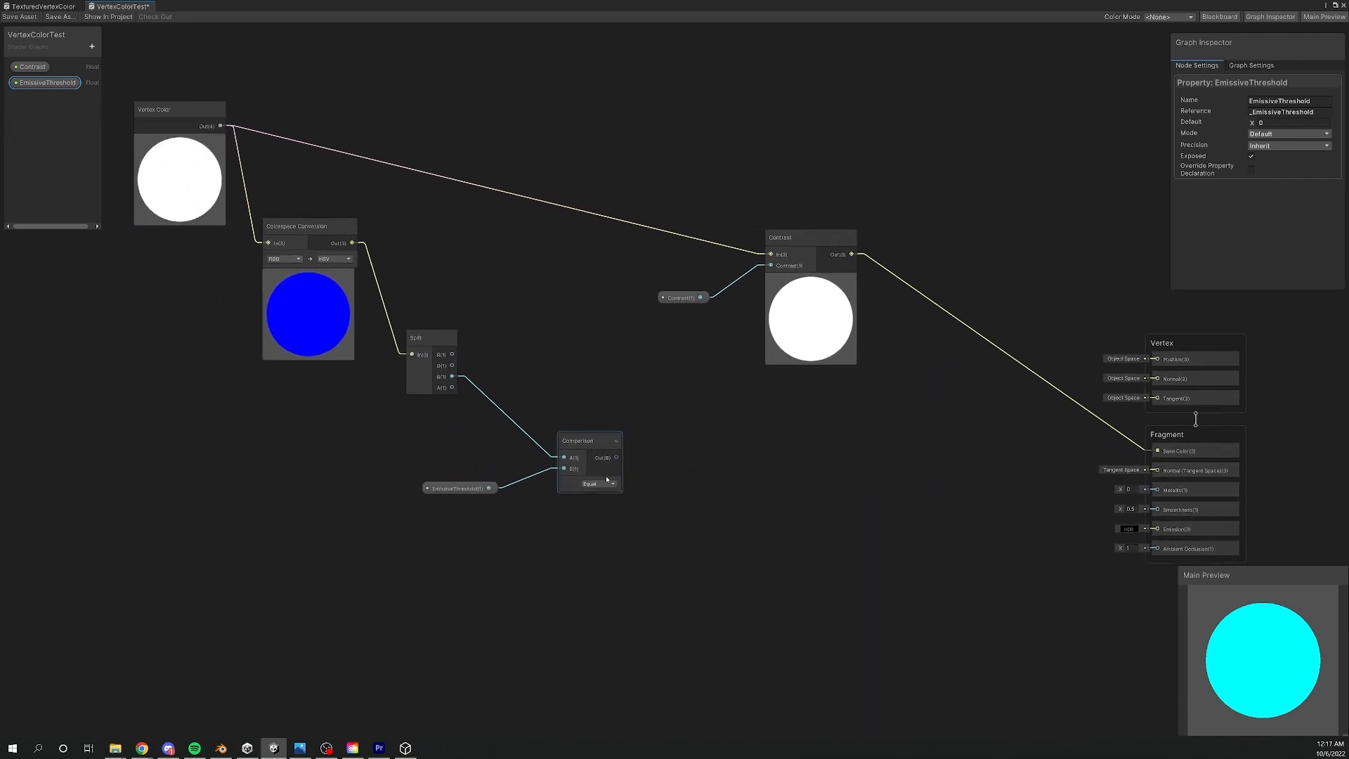
pyautogui.click(606, 484)
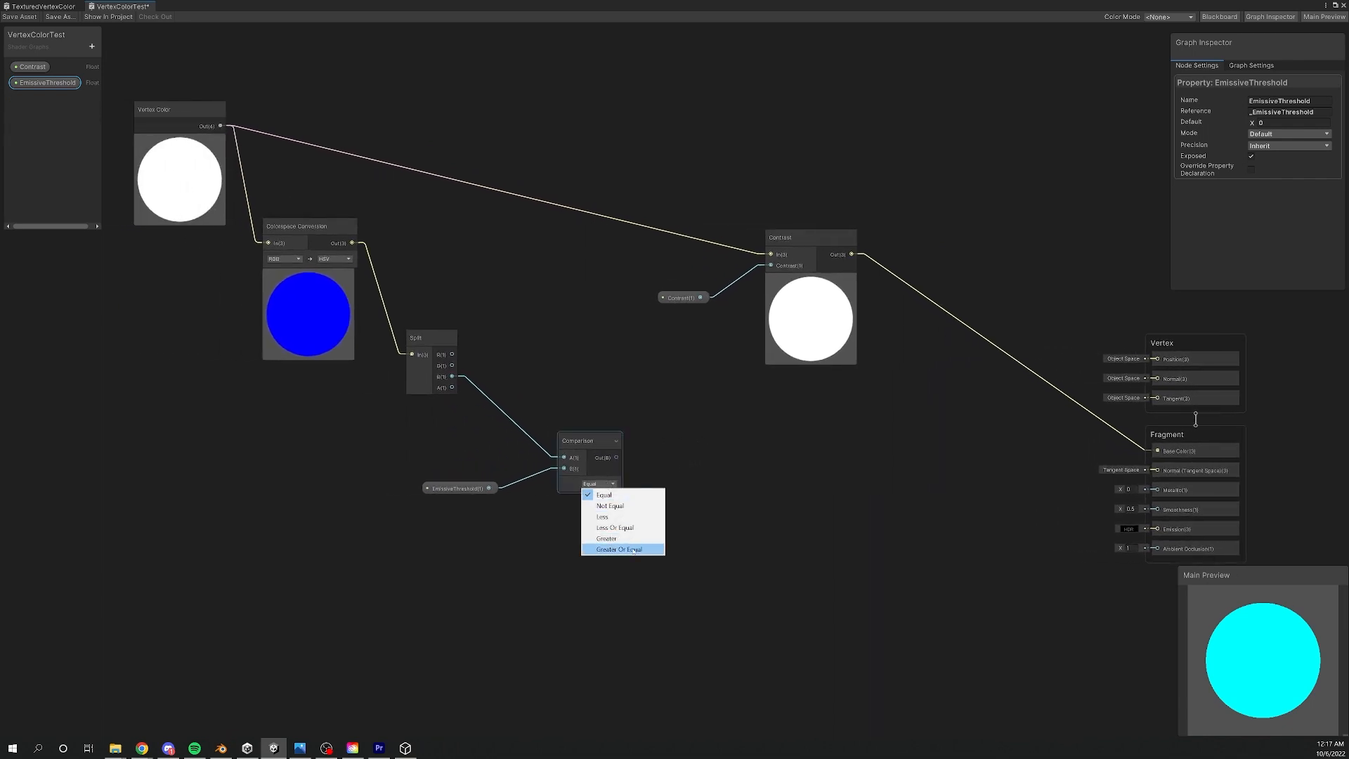
pyautogui.click(634, 550)
# - Add a Branch node beside the Comparison node and connect the Comparison output to its Predicate input
pyautogui.moveTo(698, 466); pyautogui.dragTo(631, 453, button='middle')
pyautogui.click(542, 450)
pyautogui.press('space')
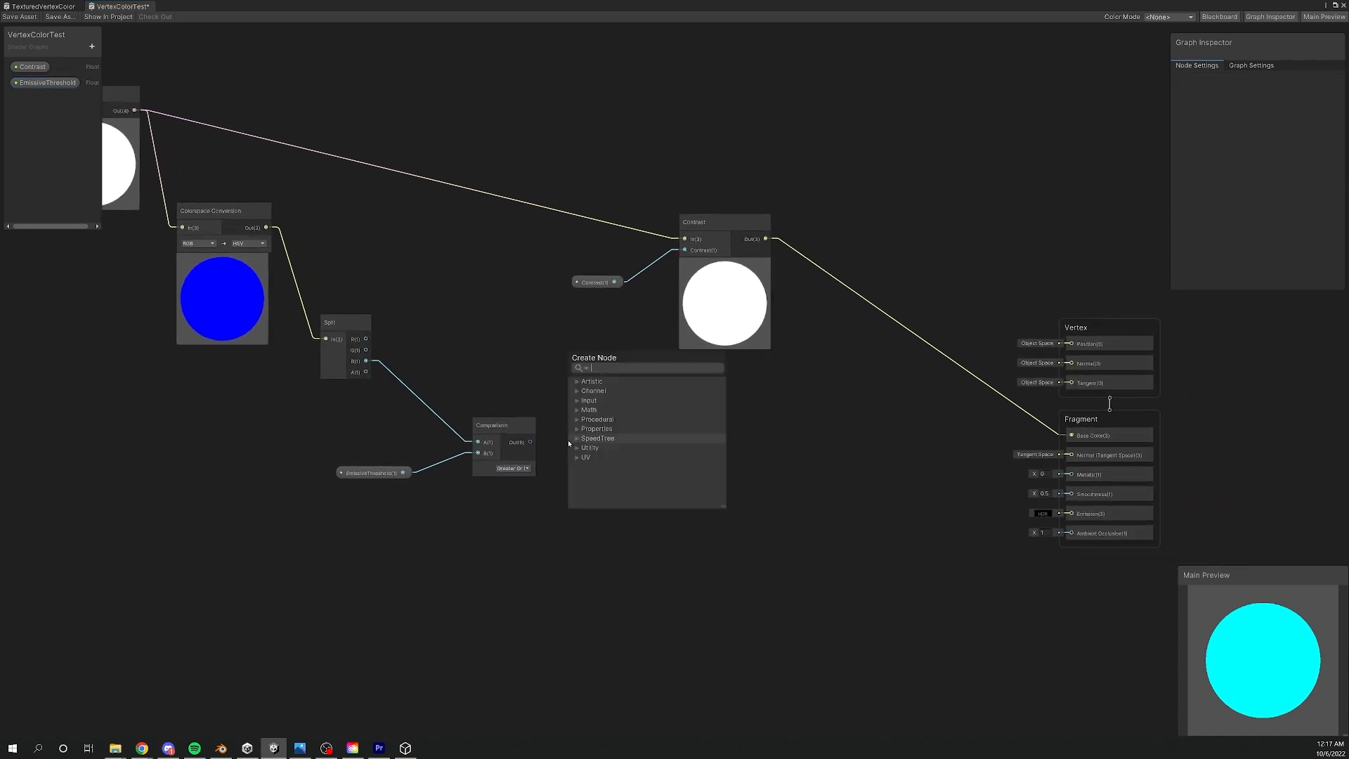
pyautogui.write('branch')
pyautogui.press('Return')
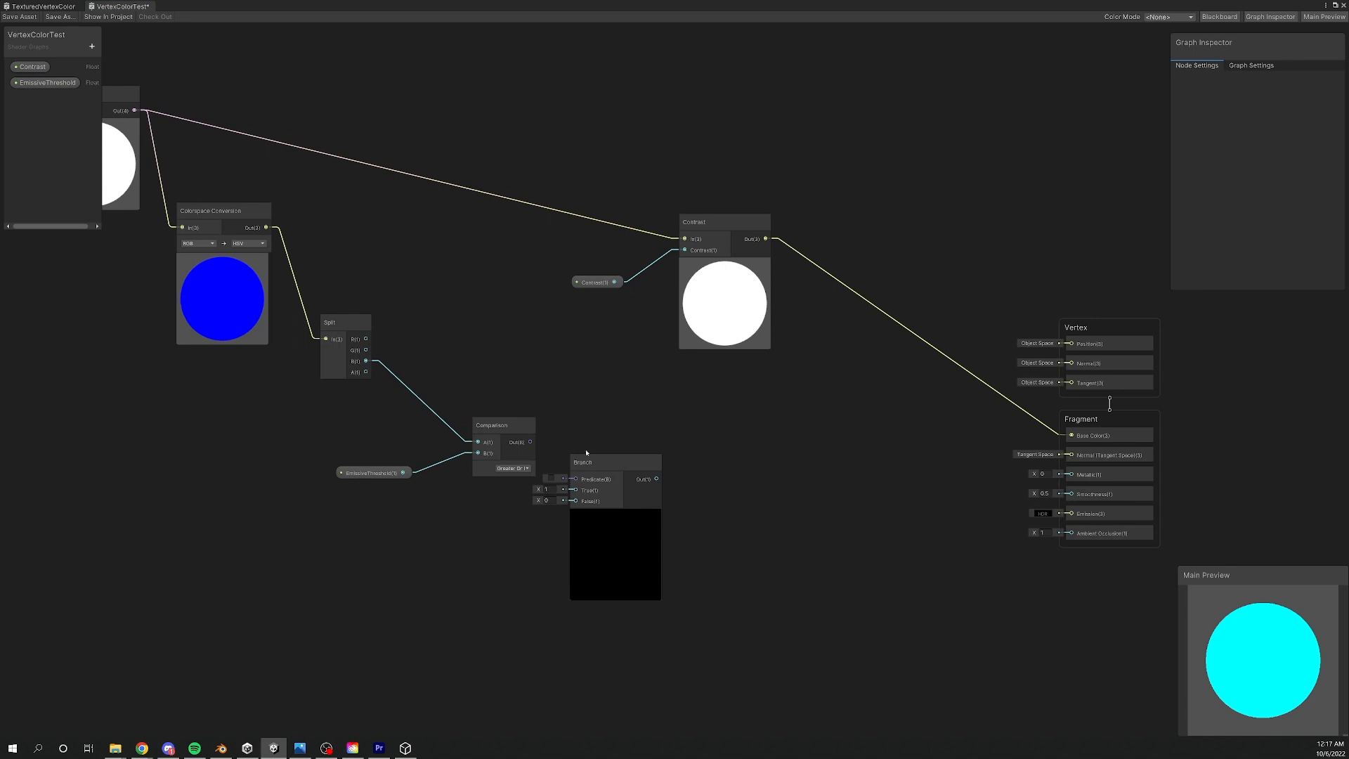
pyautogui.moveTo(587, 456); pyautogui.dragTo(660, 427)
pyautogui.scroll(2, 580, 435)
pyautogui.moveTo(513, 446); pyautogui.dragTo(713, 456)
# - Move the Colorspace Conversion node down so it lines up beside the Split node
pyautogui.scroll(-3, 577, 411)
pyautogui.moveTo(503, 376); pyautogui.dragTo(471, 405, button='middle')
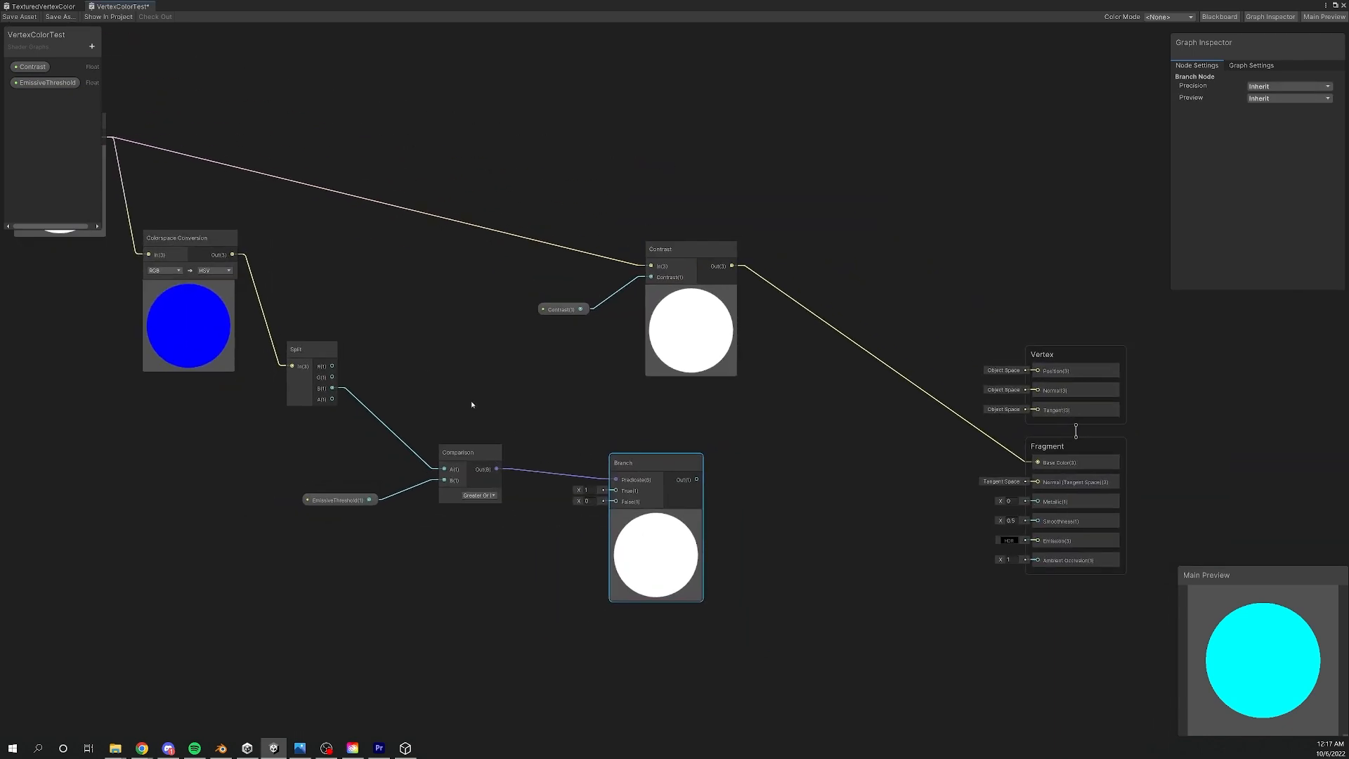
pyautogui.moveTo(212, 196); pyautogui.dragTo(333, 237, button='middle')
pyautogui.moveTo(314, 276); pyautogui.dragTo(304, 383)
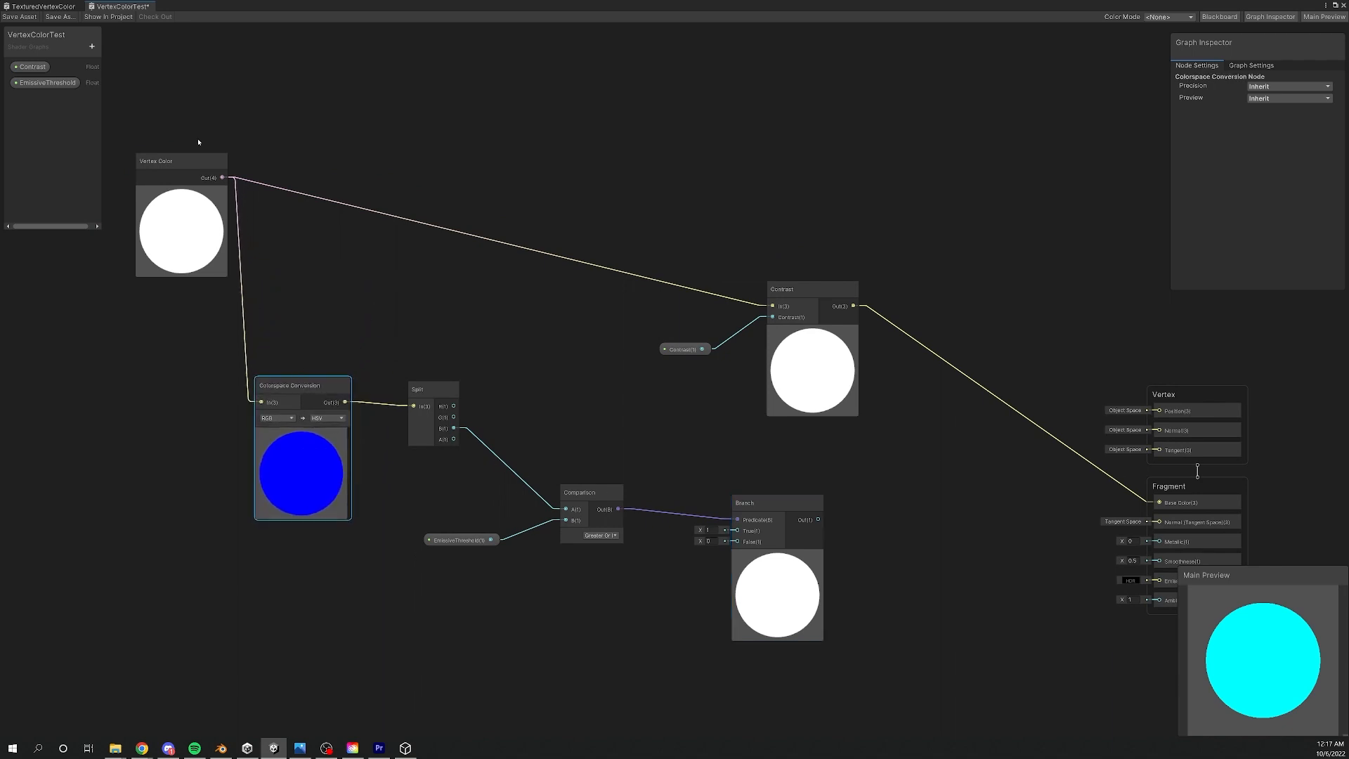
# - Route the Vertex Color output through the Branch node's True input into the Fragment Emission and save the shader graph
pyautogui.moveTo(222, 178); pyautogui.dragTo(735, 532)
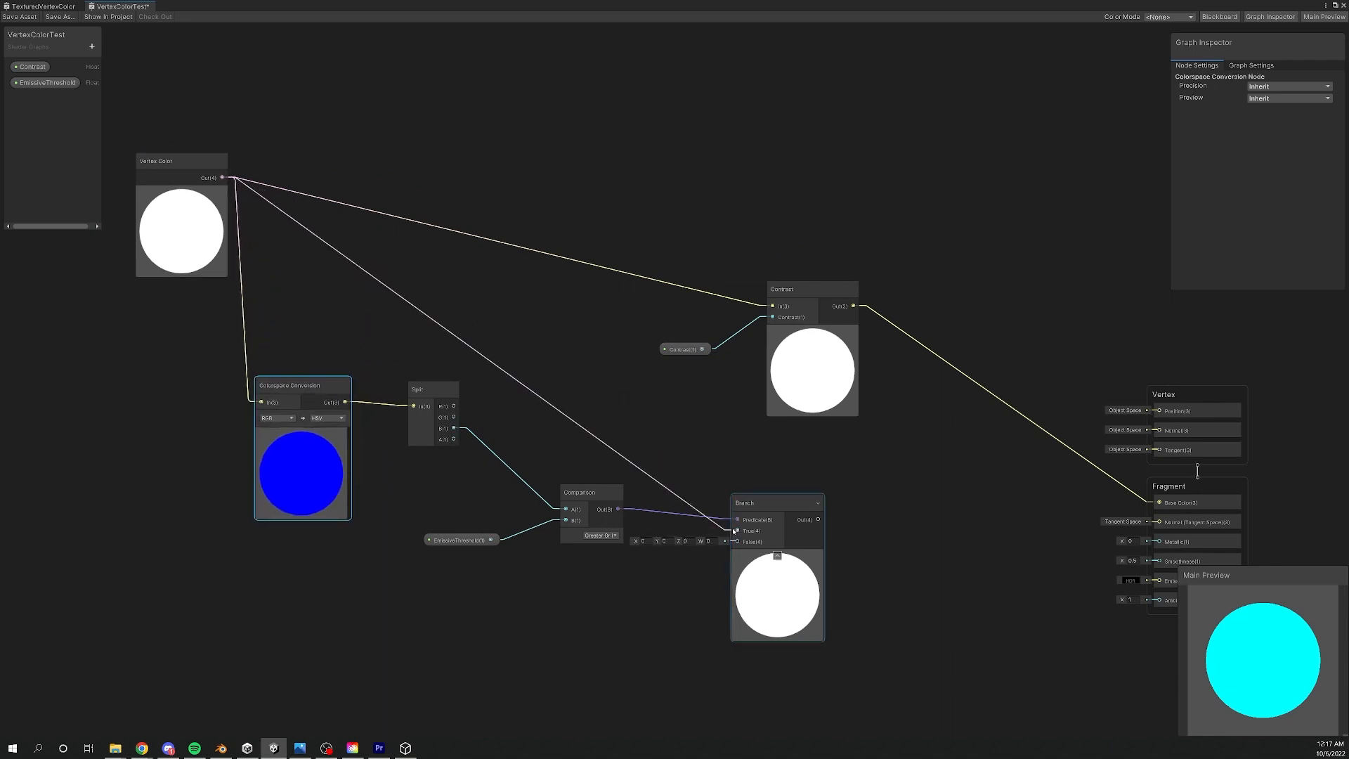
pyautogui.moveTo(660, 436); pyautogui.dragTo(543, 369, button='middle')
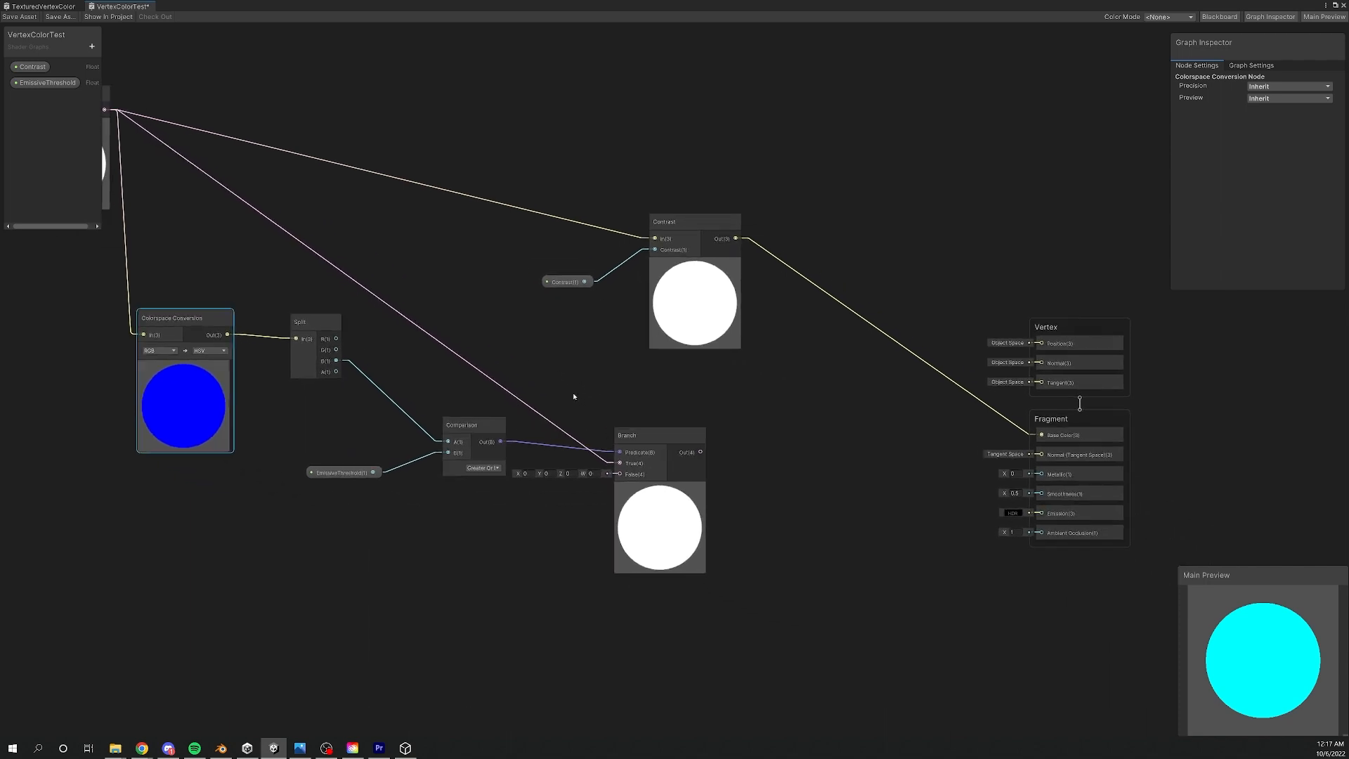
pyautogui.scroll(3, 641, 352)
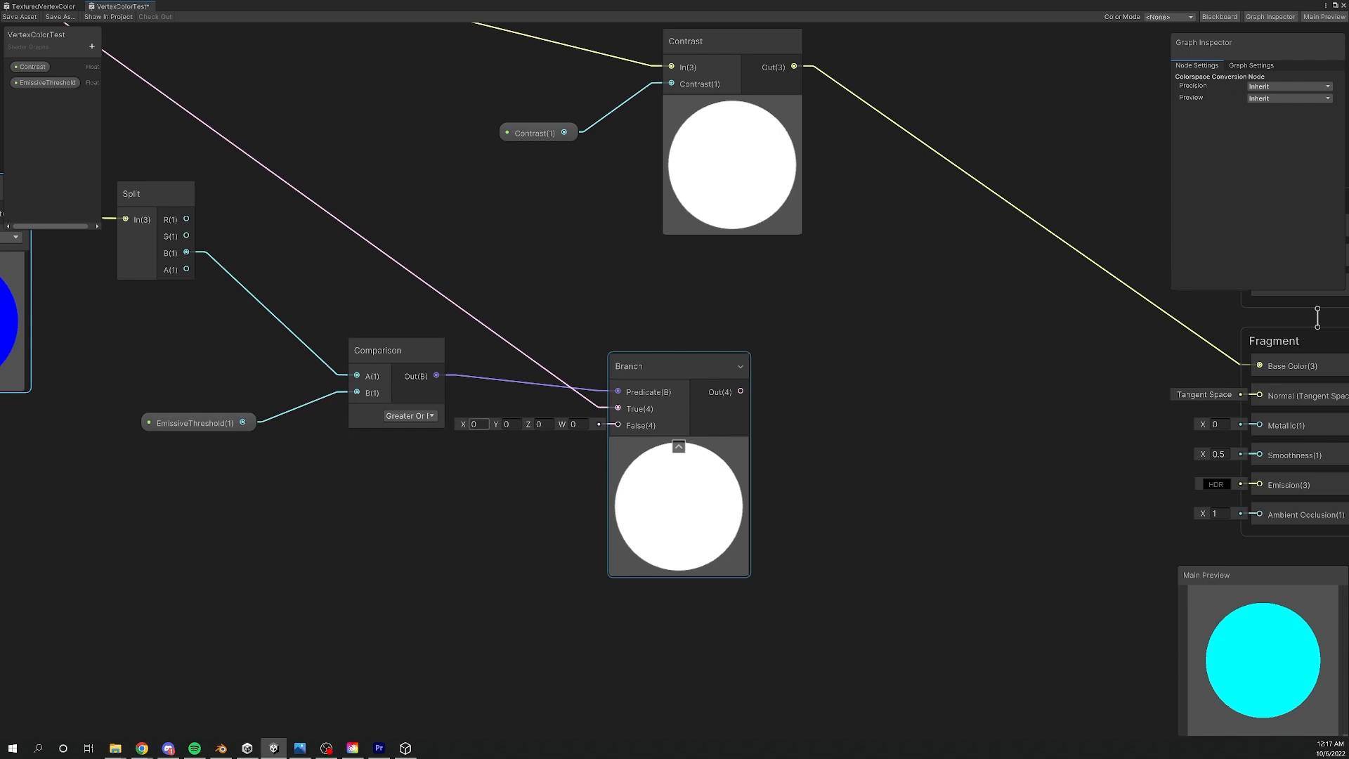
pyautogui.moveTo(765, 427); pyautogui.dragTo(538, 440, button='middle')
pyautogui.moveTo(509, 404); pyautogui.dragTo(1030, 497)
pyautogui.moveTo(665, 323); pyautogui.dragTo(732, 428, button='middle')
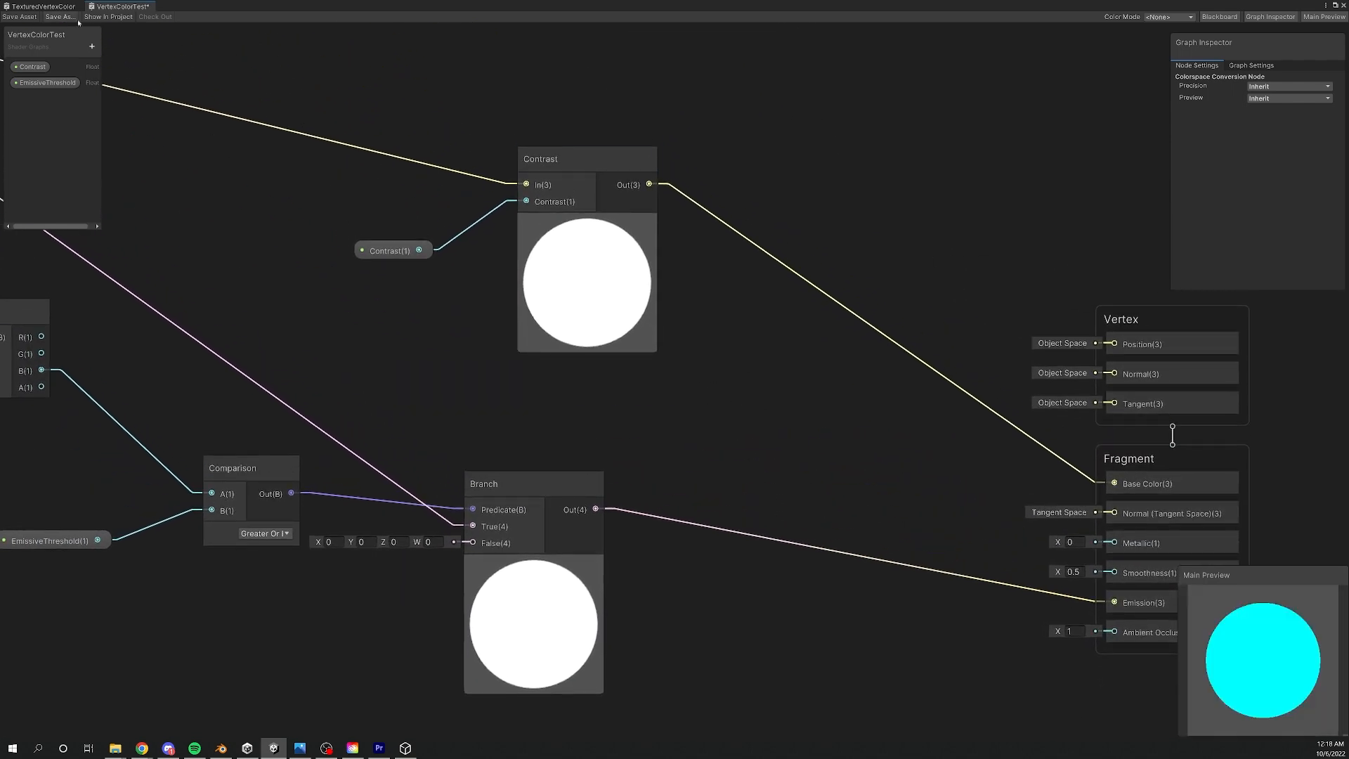
pyautogui.click(16, 18)
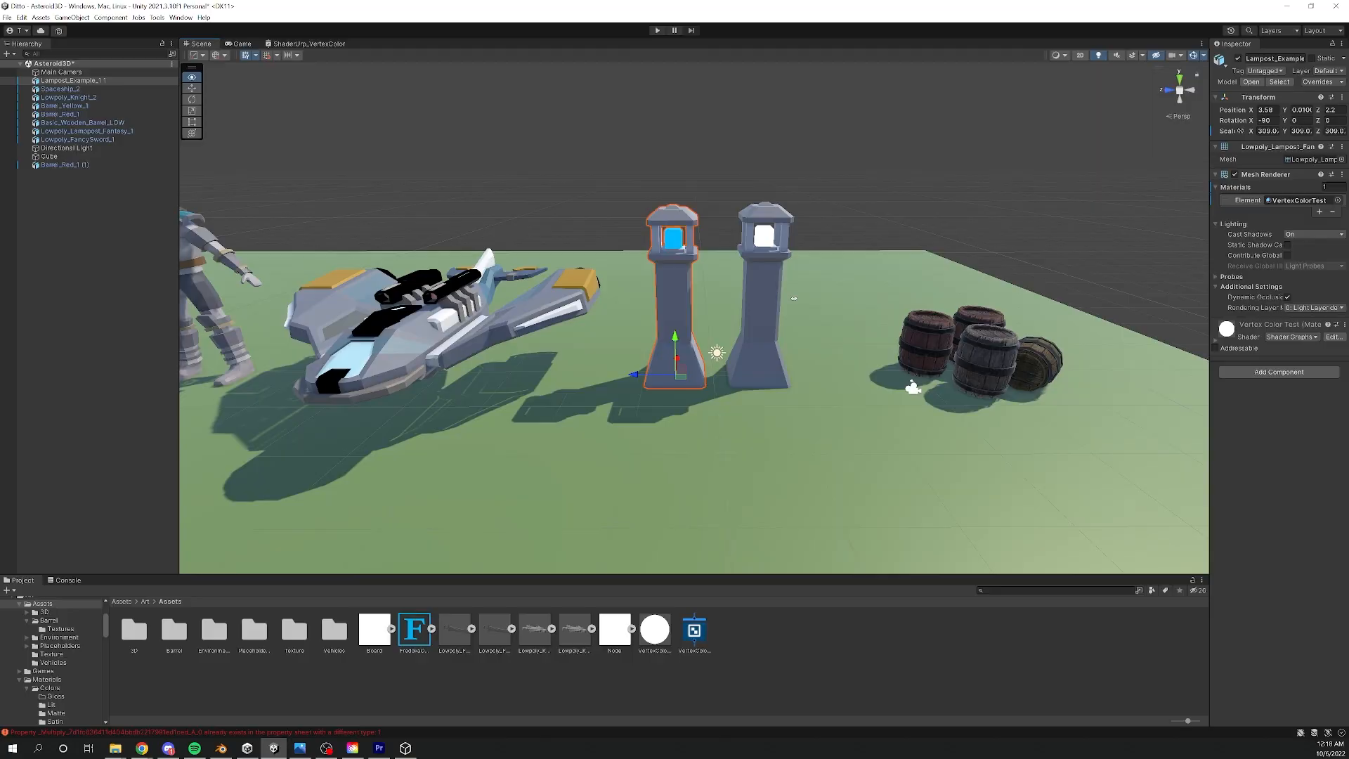
# - Examine the two lampposts and the Contrast and EmissiveThreshold inputs of their shared VertexColorTest material
pyautogui.click(731, 300)
pyautogui.click(753, 296)
pyautogui.keyDown('alt'); pyautogui.moveTo(755, 296); pyautogui.dragTo(661, 273); pyautogui.keyUp('alt')
pyautogui.scroll(4, 661, 273)
pyautogui.moveTo(708, 276); pyautogui.dragTo(735, 304, button='middle')
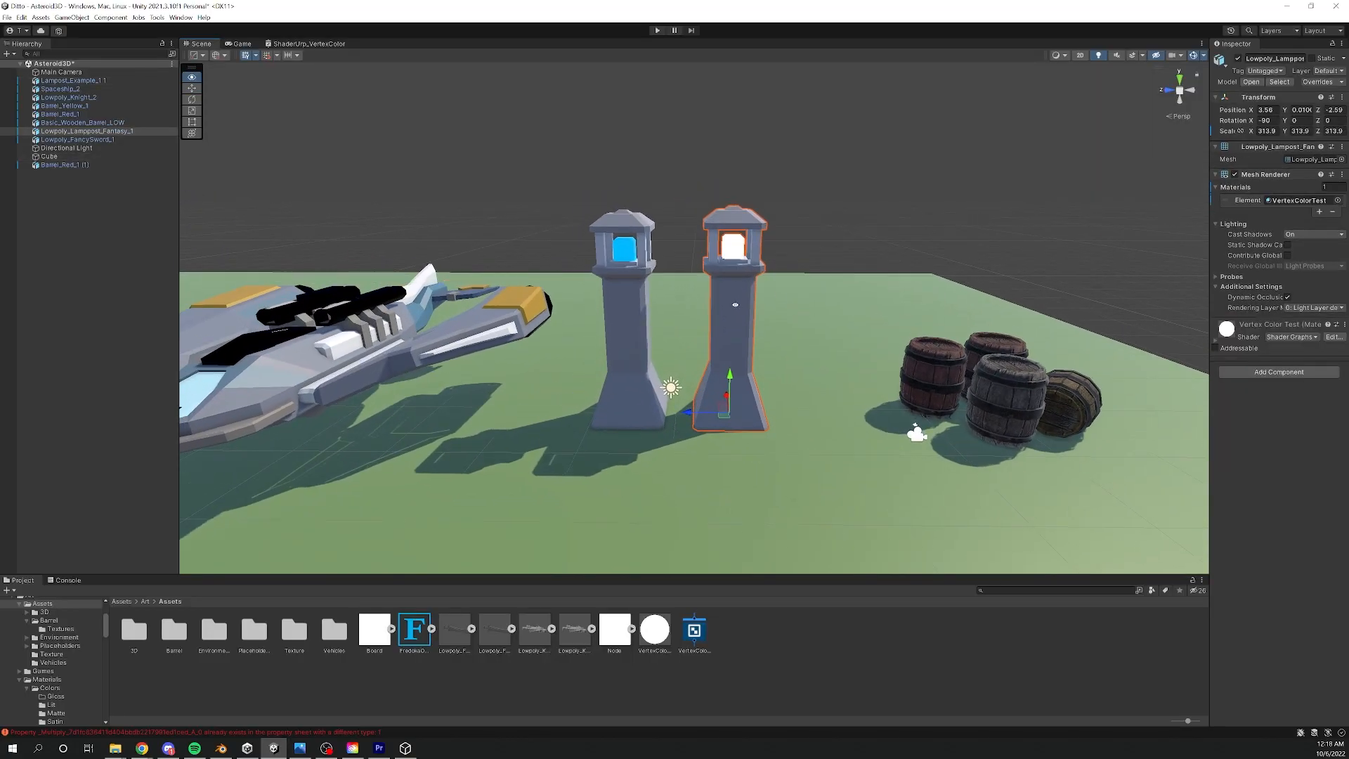
pyautogui.doubleClick(1294, 202)
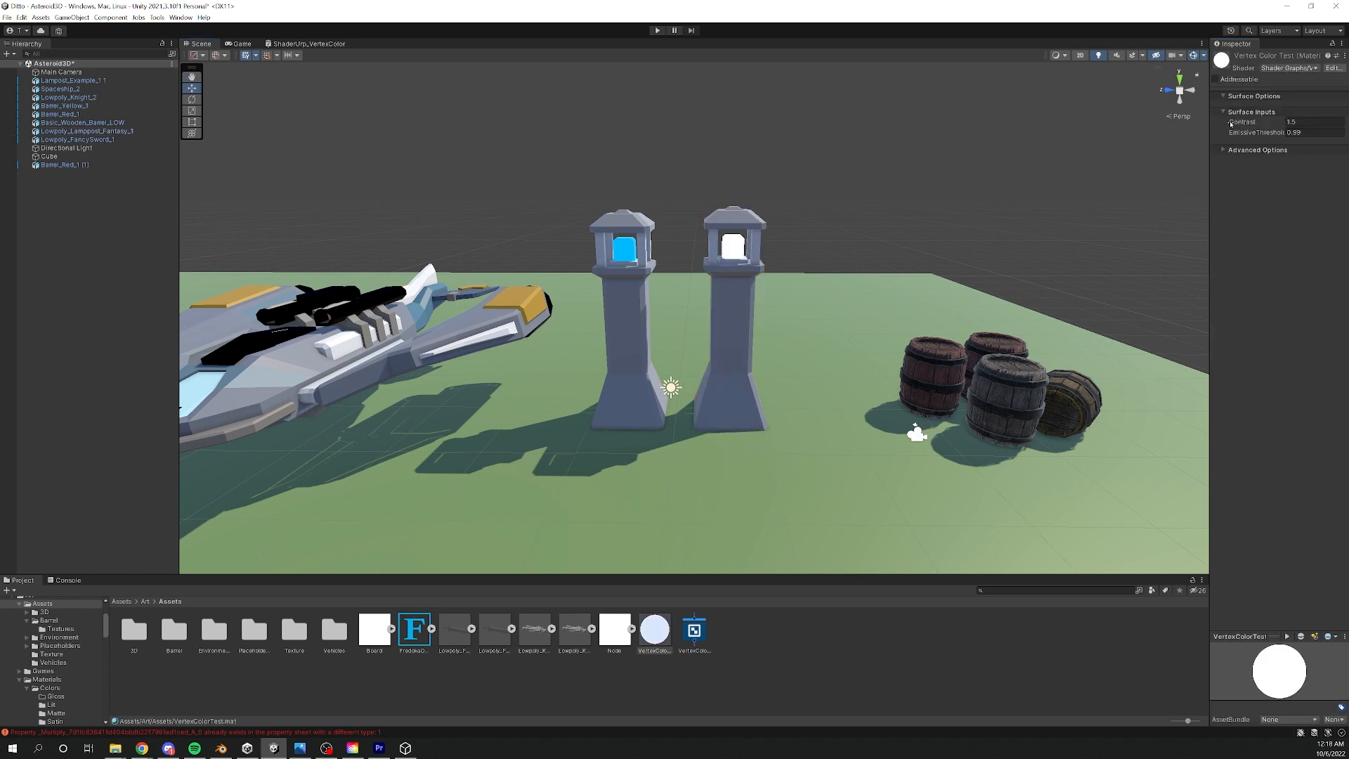
pyautogui.moveTo(1207, 127); pyautogui.dragTo(1151, 125)
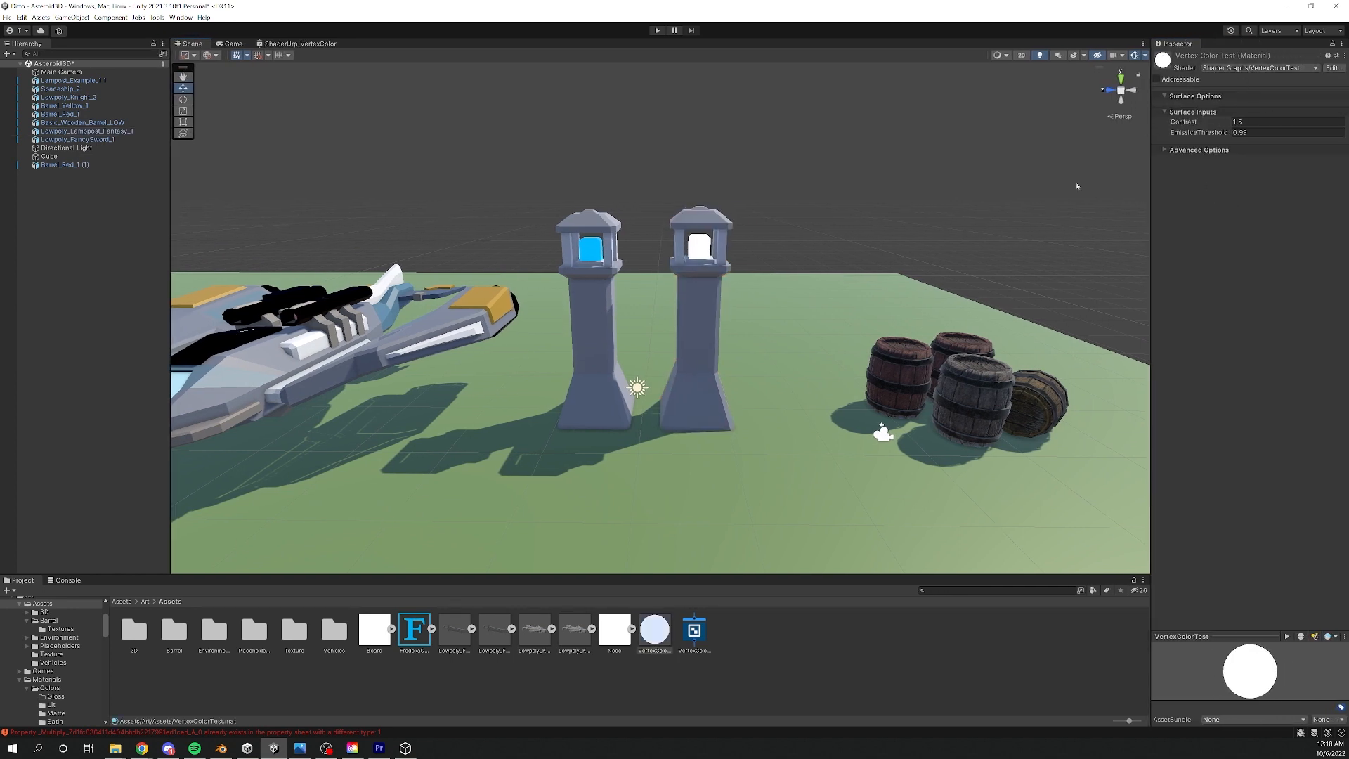
pyautogui.click(594, 285)
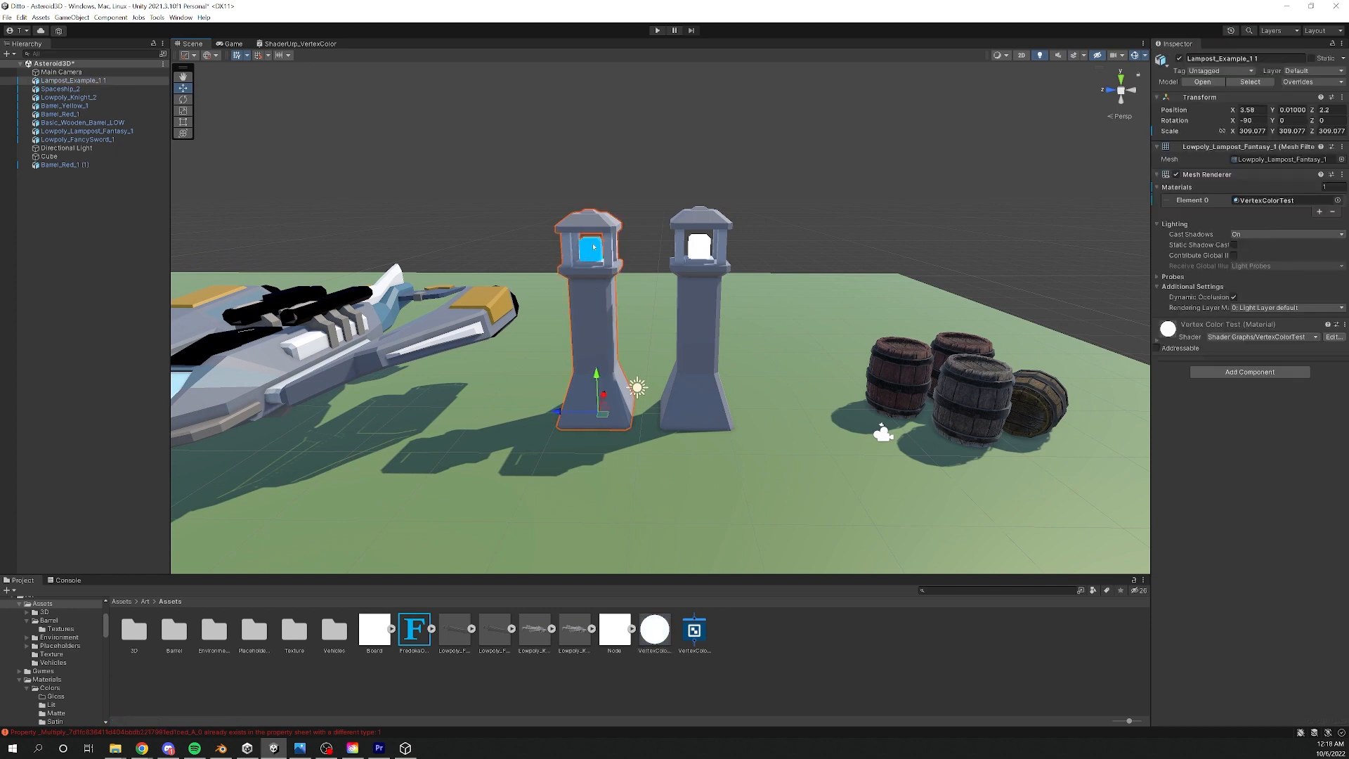
pyautogui.click(690, 262)
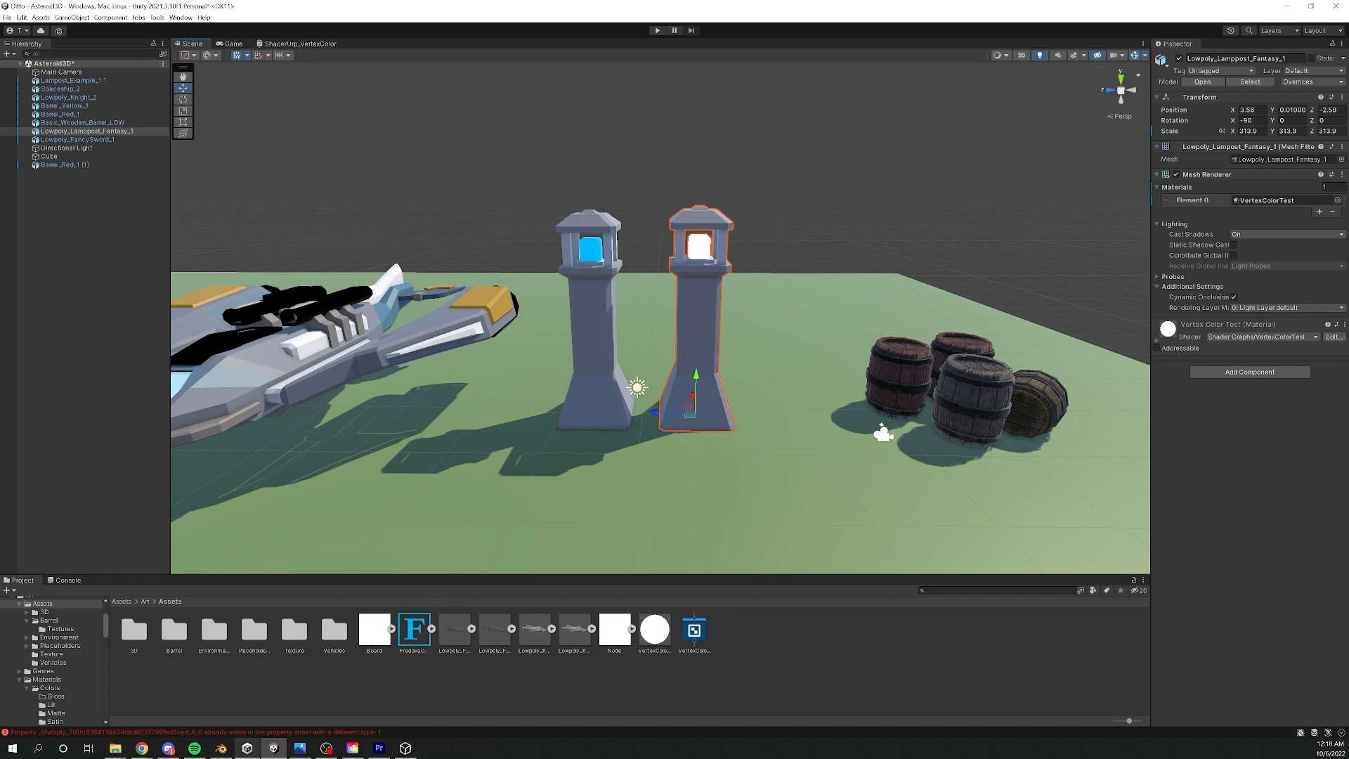
# - Switch to Blender and put the Lowpoly_Lampost_Fantasy_1 object into Vertex Paint mode
pyautogui.click(221, 748)
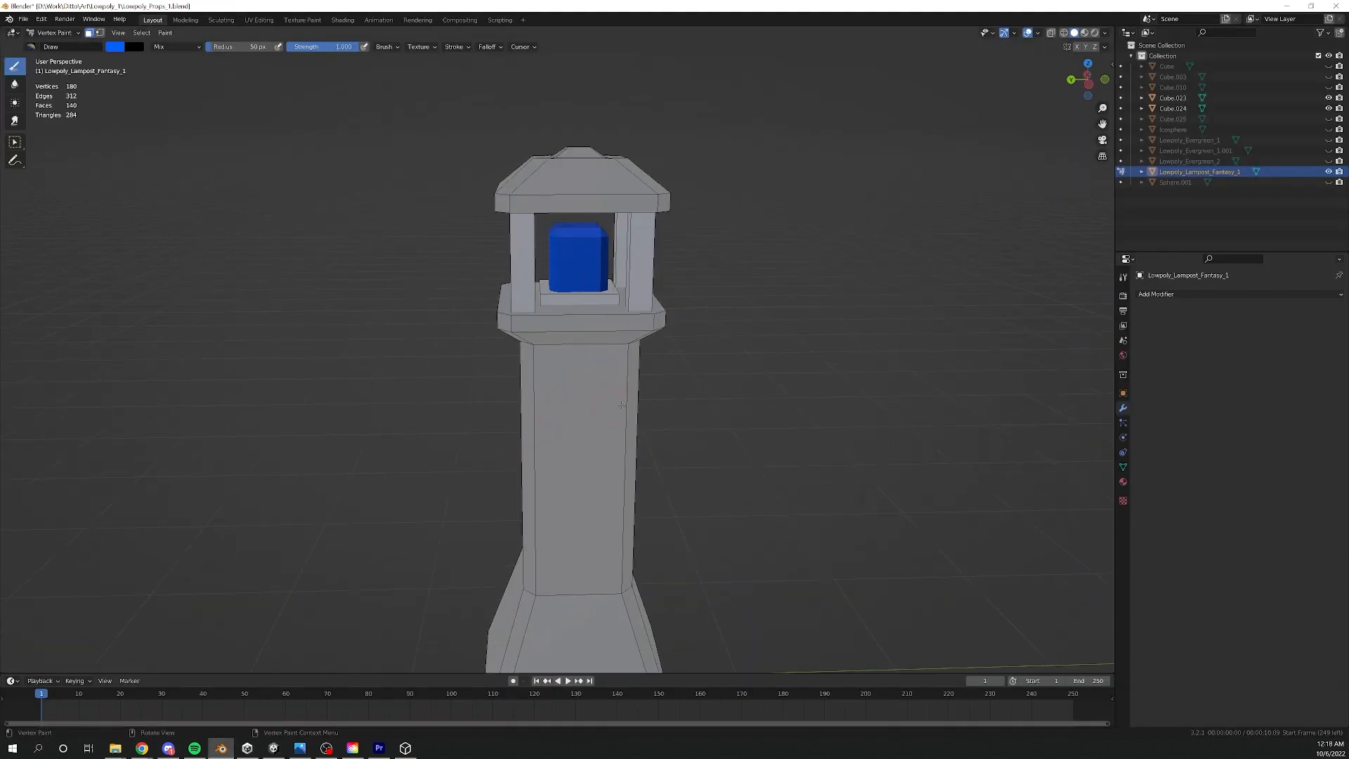
pyautogui.moveTo(634, 405); pyautogui.dragTo(631, 390, button='middle')
pyautogui.hotkey('ctrl', 'Tab')
pyautogui.hotkey('ctrl', 'Tab')
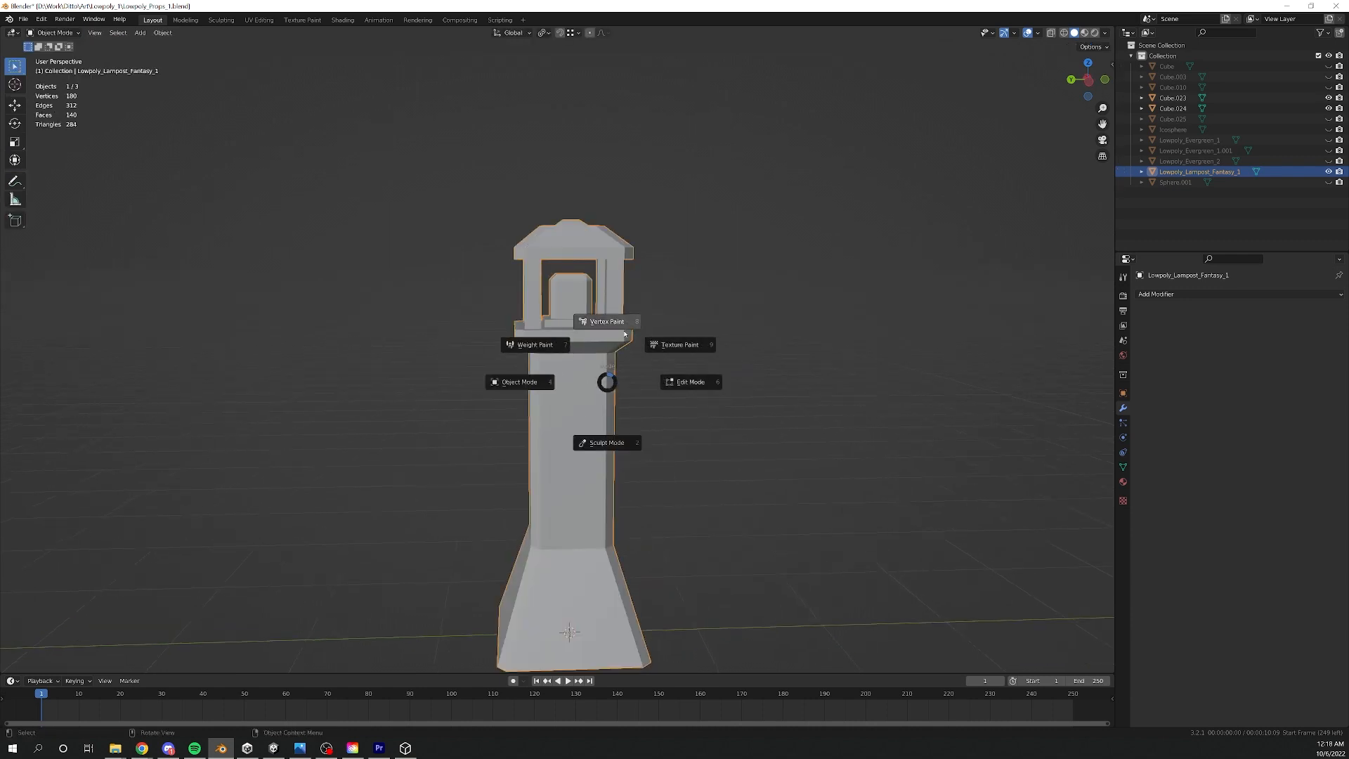
pyautogui.click(589, 315)
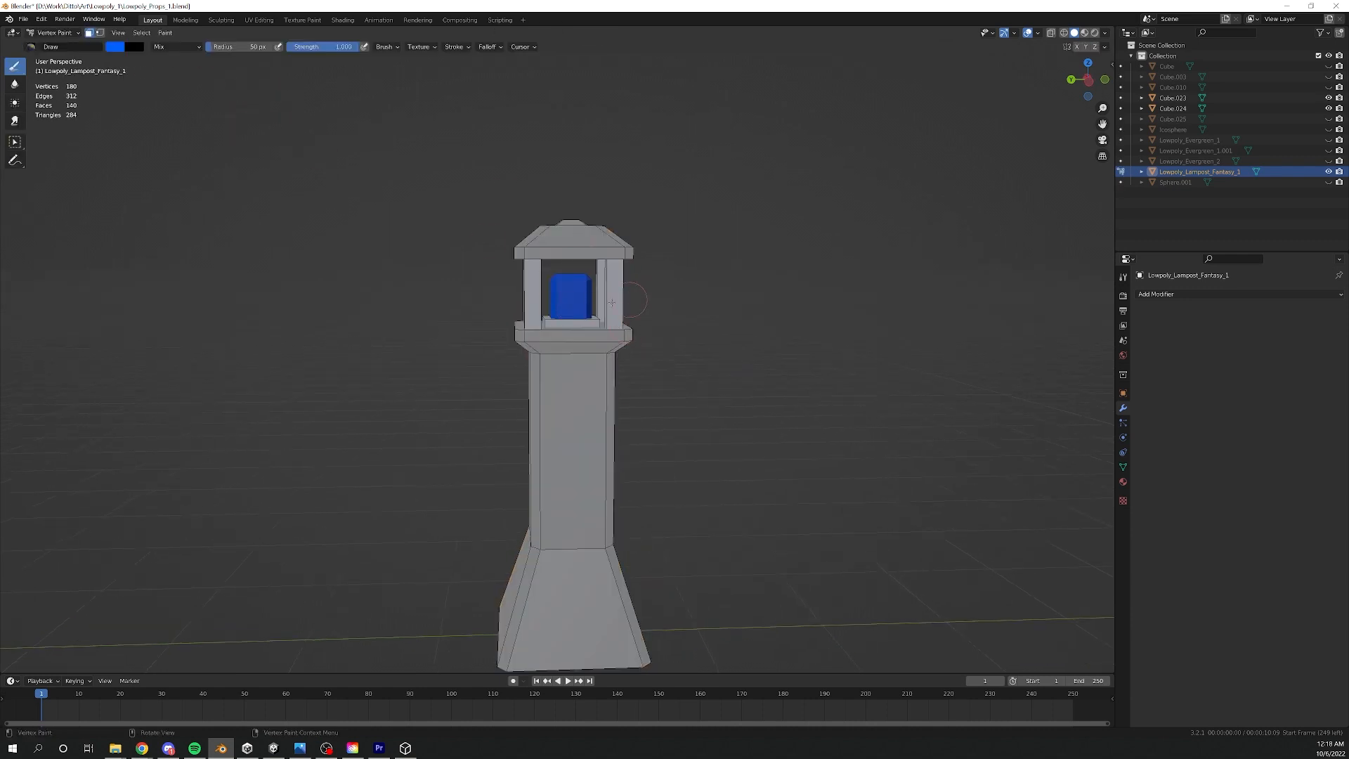
# - Set the paint colour to bright red and fill the lamppost's lamp block with it
pyautogui.click(115, 46)
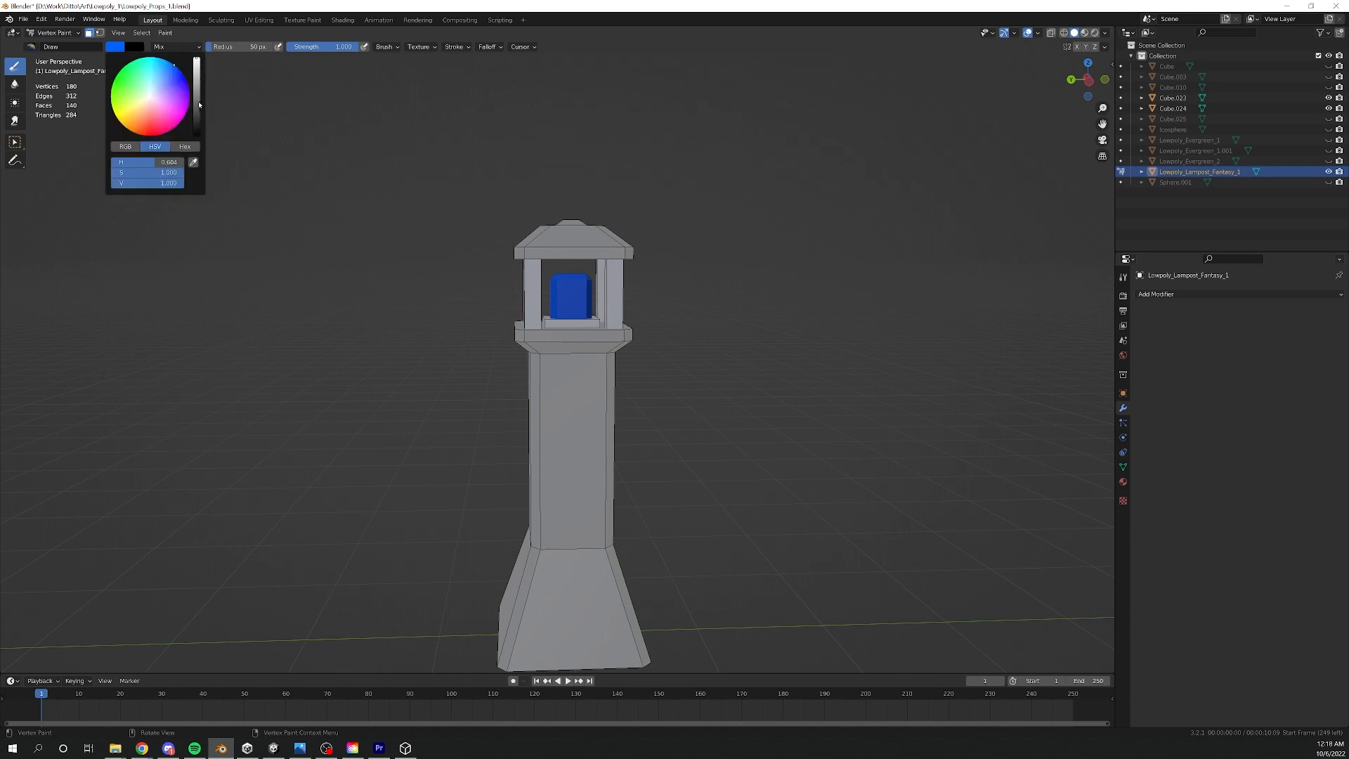
pyautogui.moveTo(162, 105); pyautogui.dragTo(146, 133)
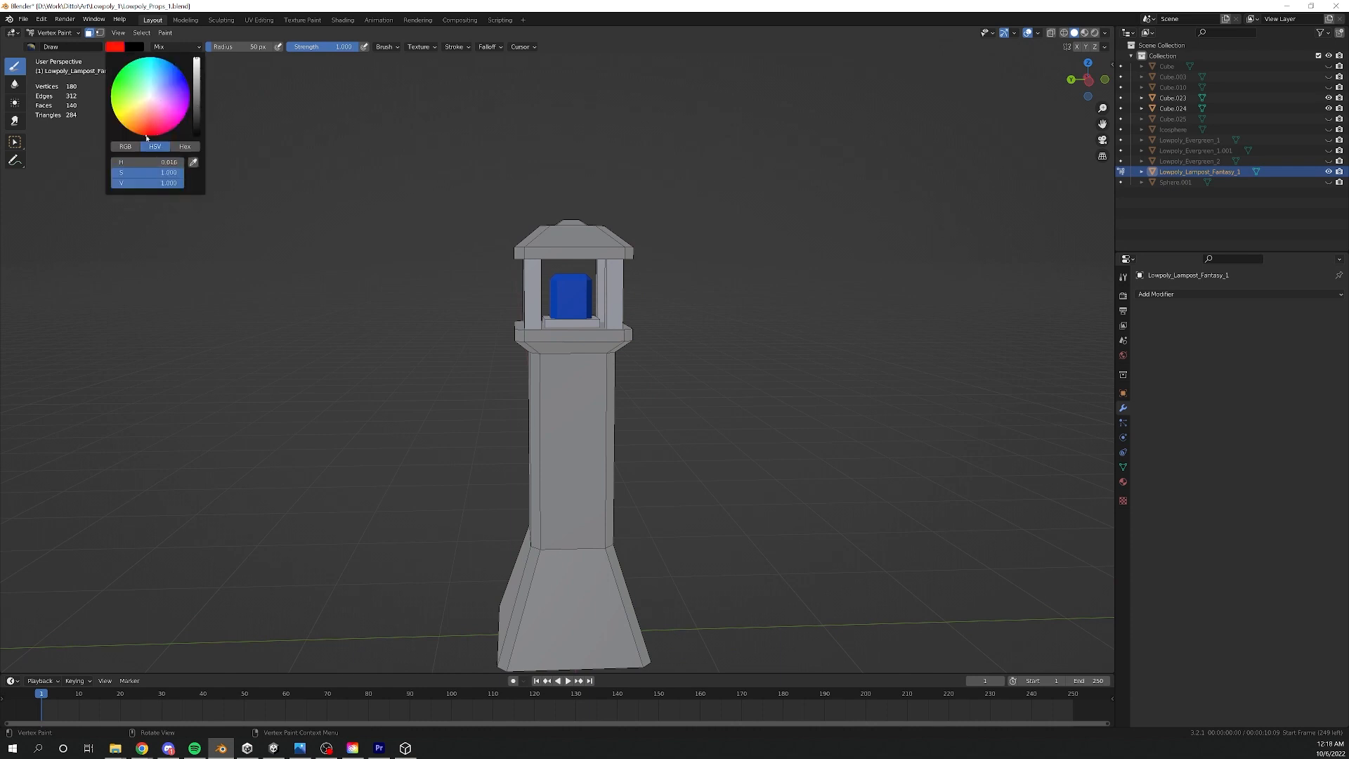
pyautogui.click(165, 33)
pyautogui.click(181, 47)
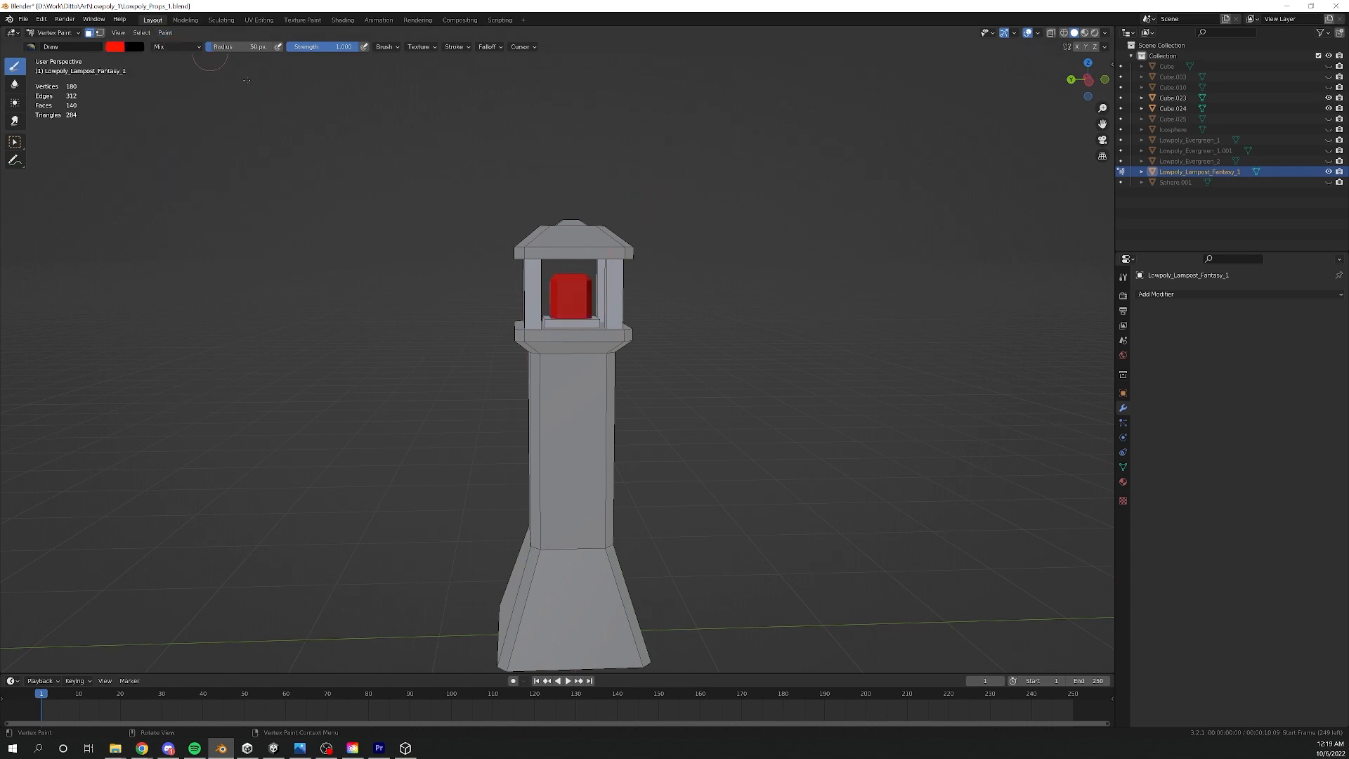
# - Return the lamppost to Object Mode and export it to the Unity assets as Lampost_Example_2.fbx
pyautogui.scroll(-3, 562, 295)
pyautogui.hotkey('ctrl', 'Tab')
pyautogui.press('q')
pyautogui.click(517, 300)
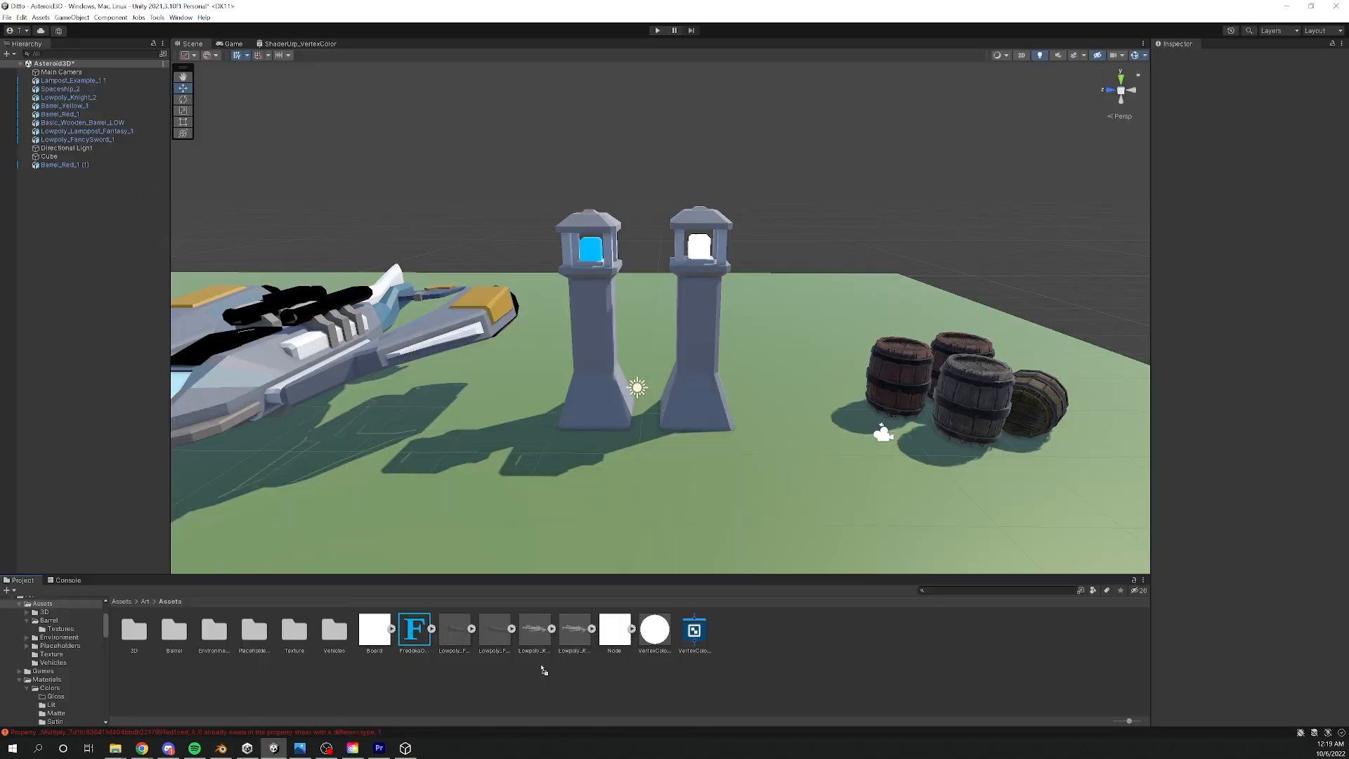
# - Place the Lampost_Example_2 model in the Unity scene before the other lampposts and scale it to about 284.73
pyautogui.click(450, 632)
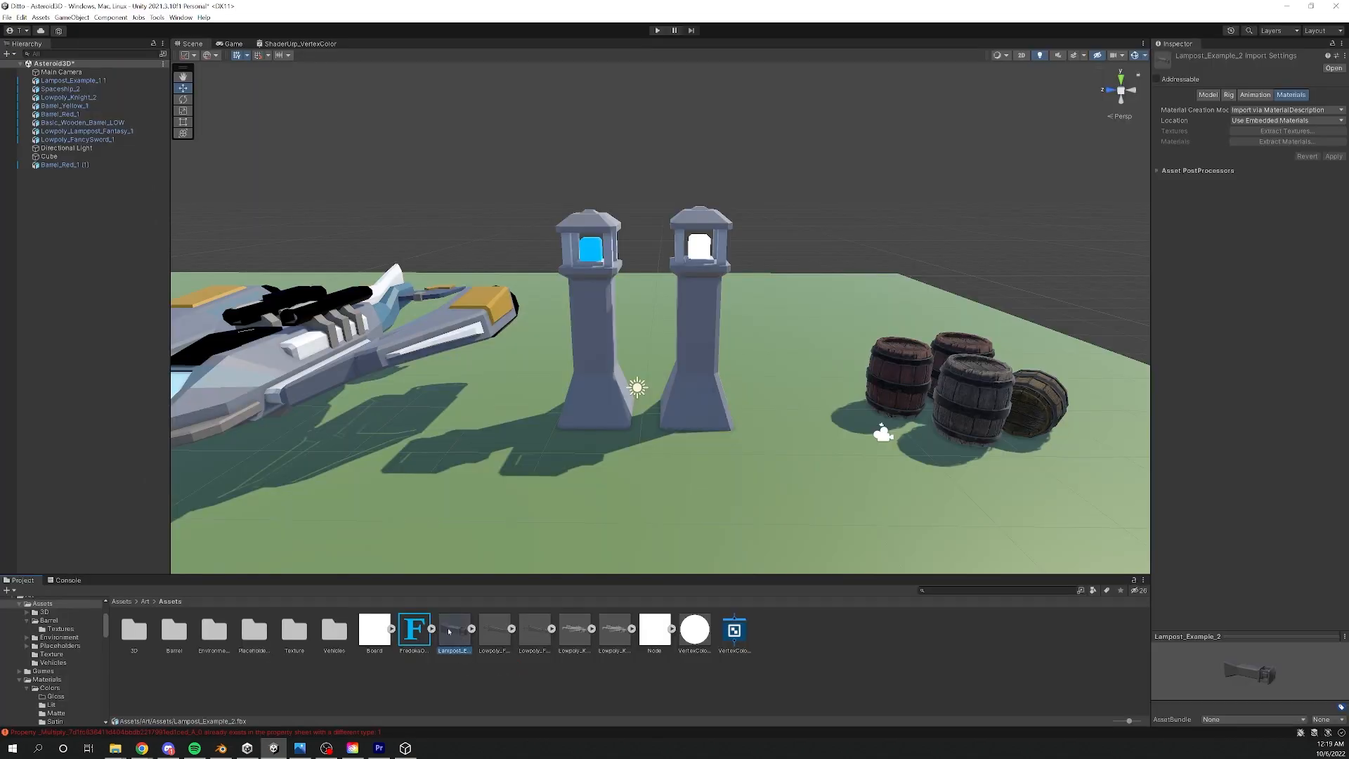
pyautogui.moveTo(450, 632); pyautogui.dragTo(557, 420)
pyautogui.press('r')
pyautogui.press('w')
# - Assign the VertexColorTest material to Lampost_Example_2 and view it beside the other two lampposts
pyautogui.click(1338, 199)
pyautogui.write('ve')
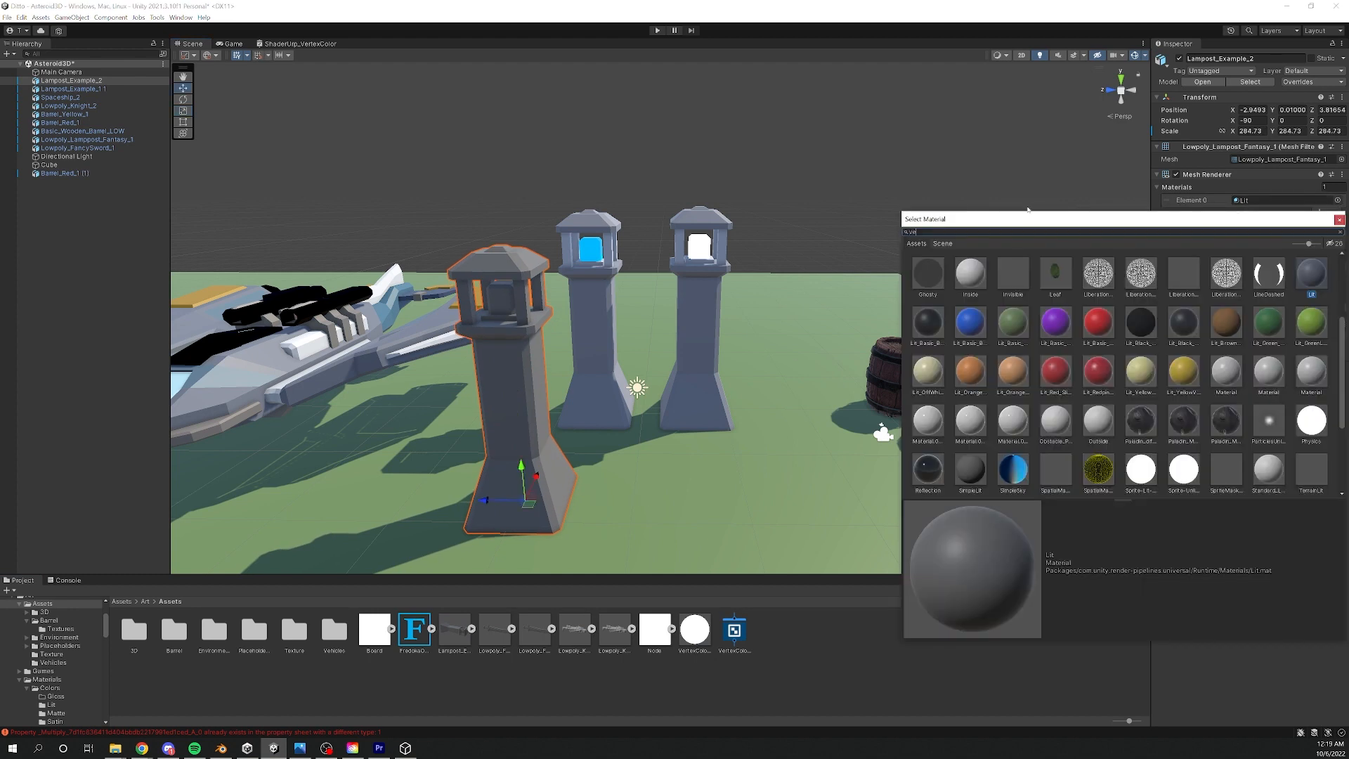
pyautogui.write('rtexcolortest')
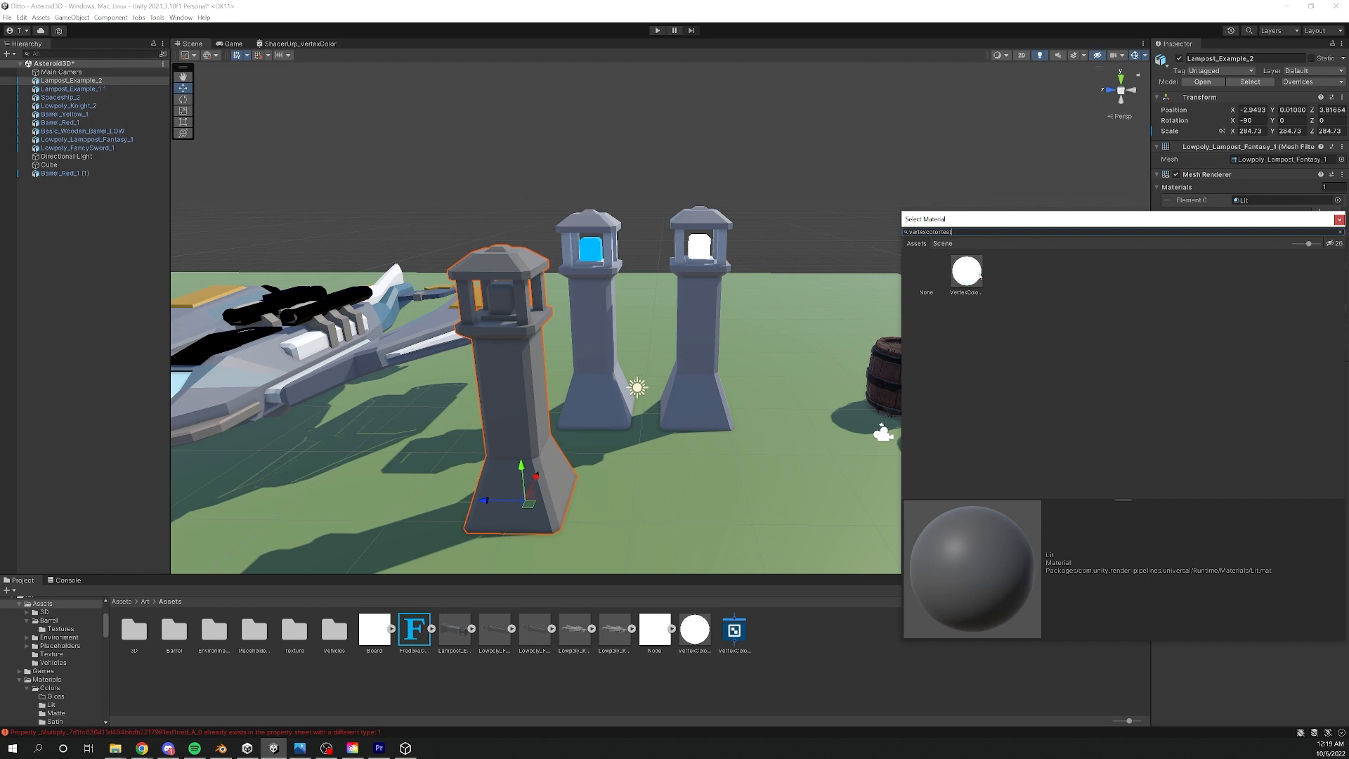
pyautogui.doubleClick(970, 273)
pyautogui.moveTo(574, 300); pyautogui.dragTo(633, 281, button='right')
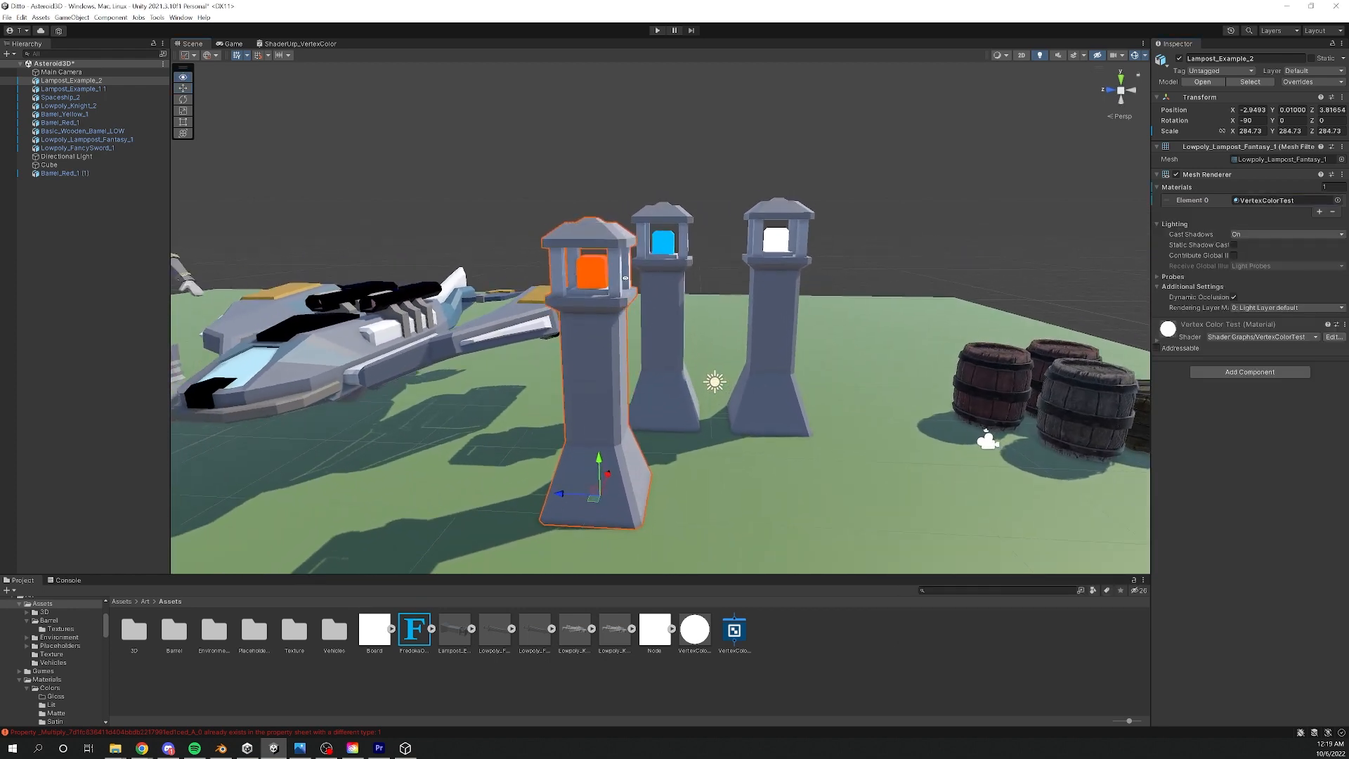
pyautogui.click(623, 188)
pyautogui.moveTo(605, 337); pyautogui.dragTo(609, 331, button='right')
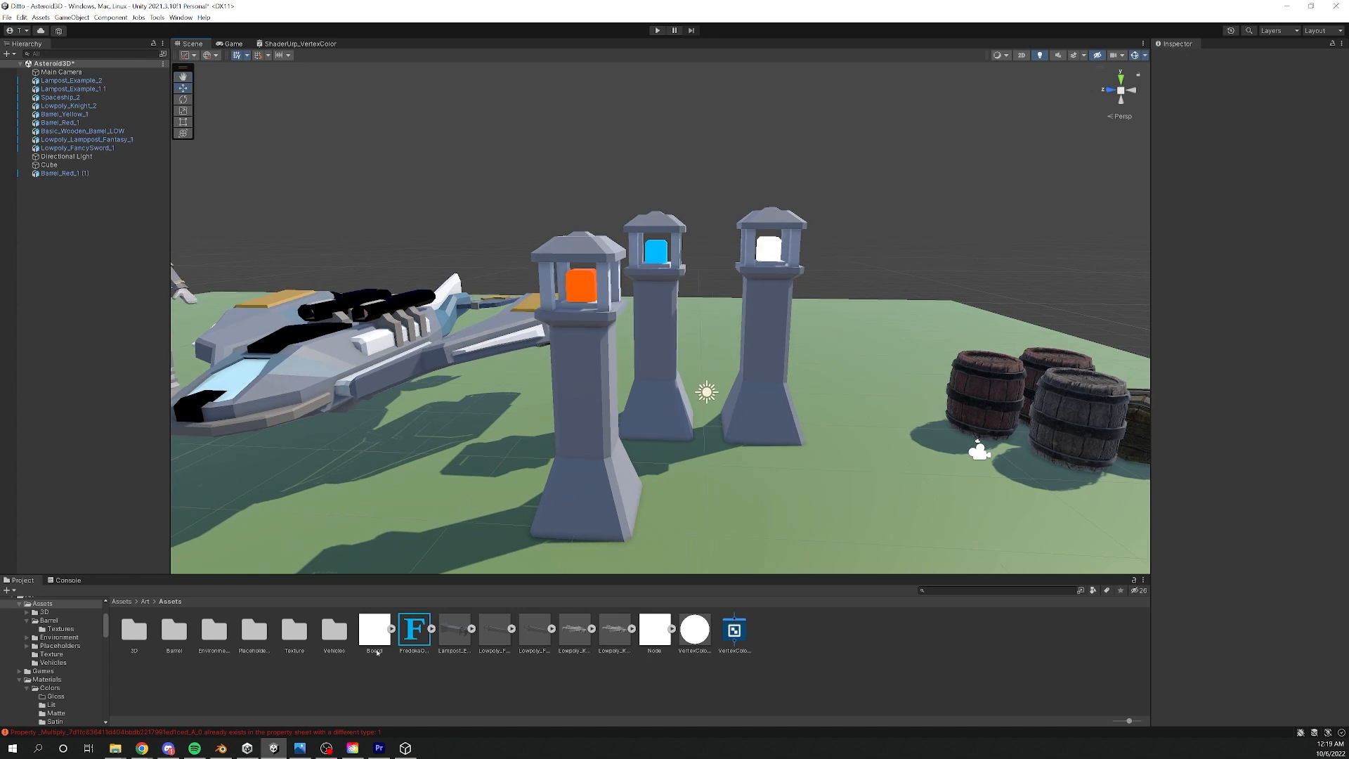
# - Open the VertexColorTest material from Lampost_Example_2 and adjust its EmissiveThreshold value
pyautogui.click(566, 365)
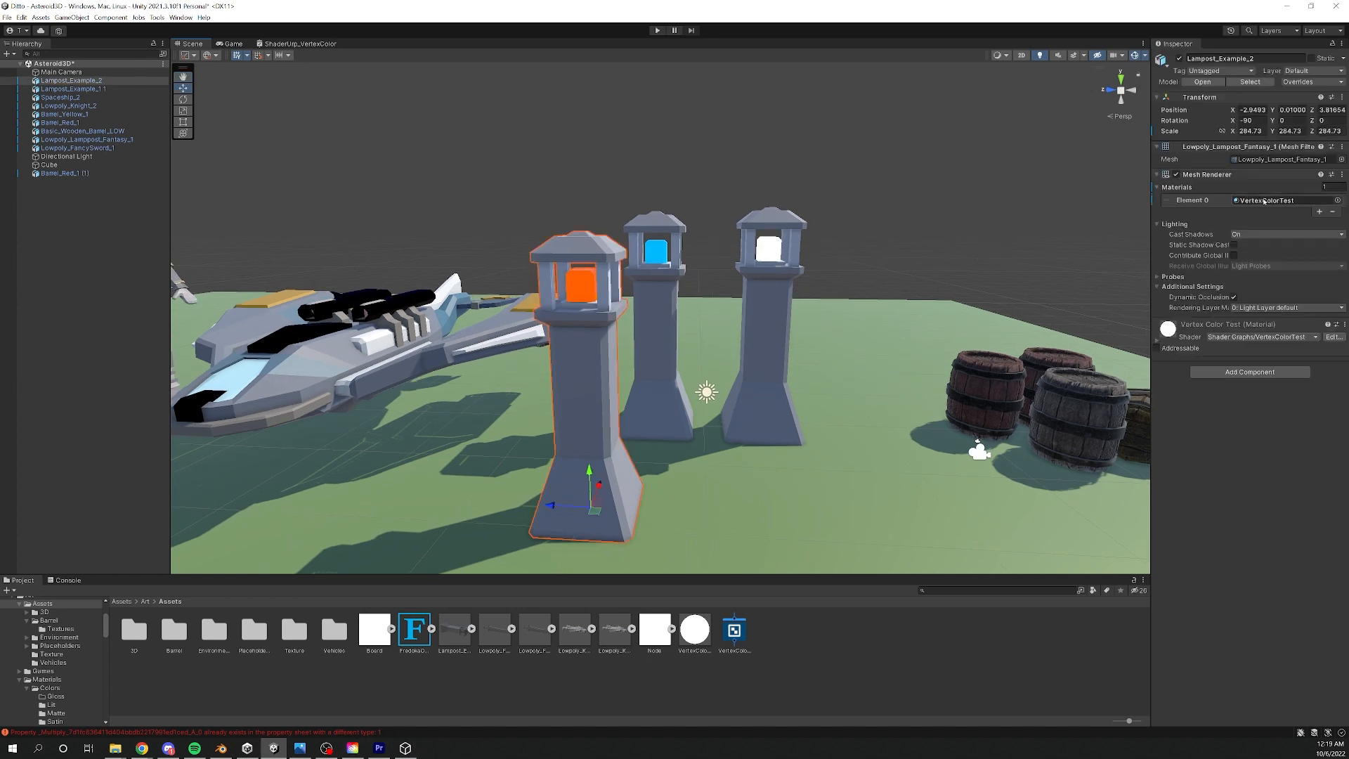
pyautogui.doubleClick(1265, 201)
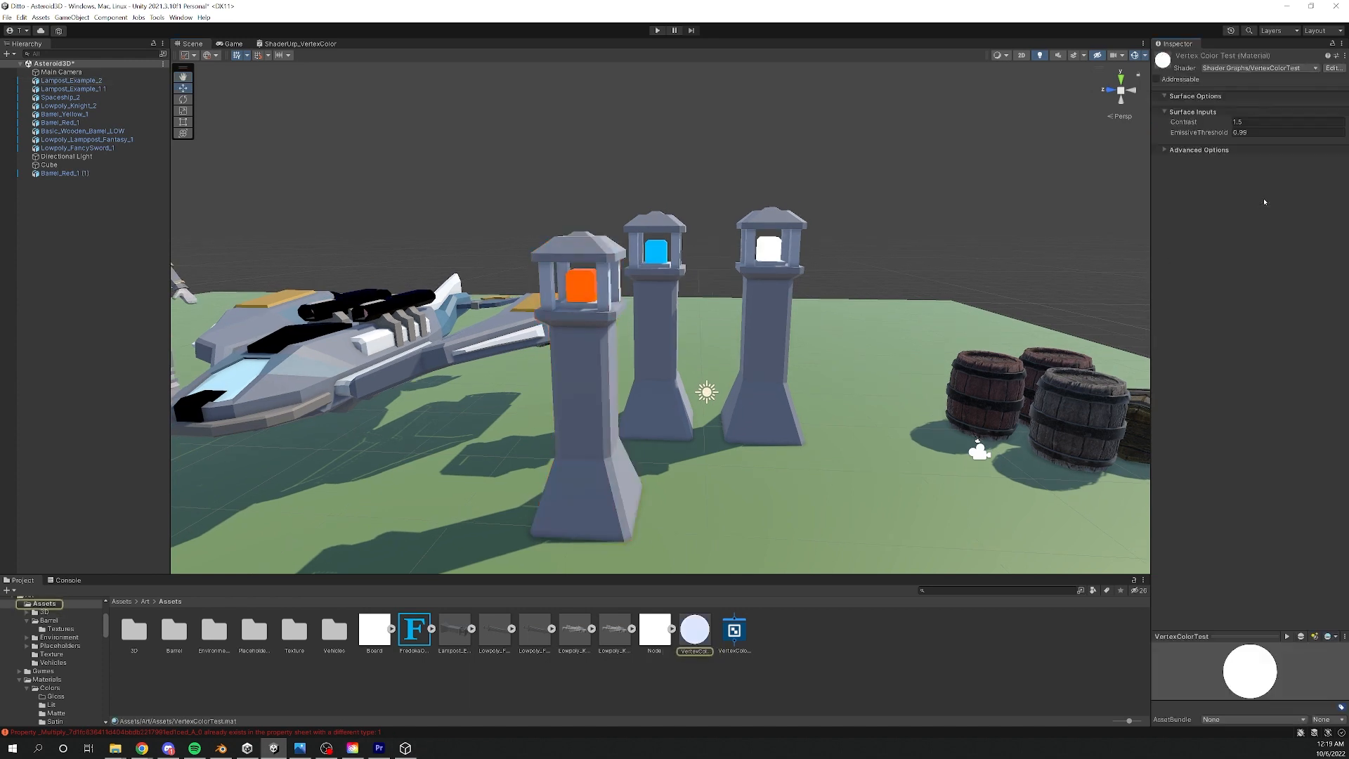
pyautogui.click(1224, 132)
pyautogui.moveTo(1221, 134); pyautogui.dragTo(1218, 134)
pyautogui.press('s')
pyautogui.moveTo(654, 283); pyautogui.dragTo(654, 283, button='right')
pyautogui.press('a')
pyautogui.moveTo(1218, 134); pyautogui.dragTo(1201, 131)
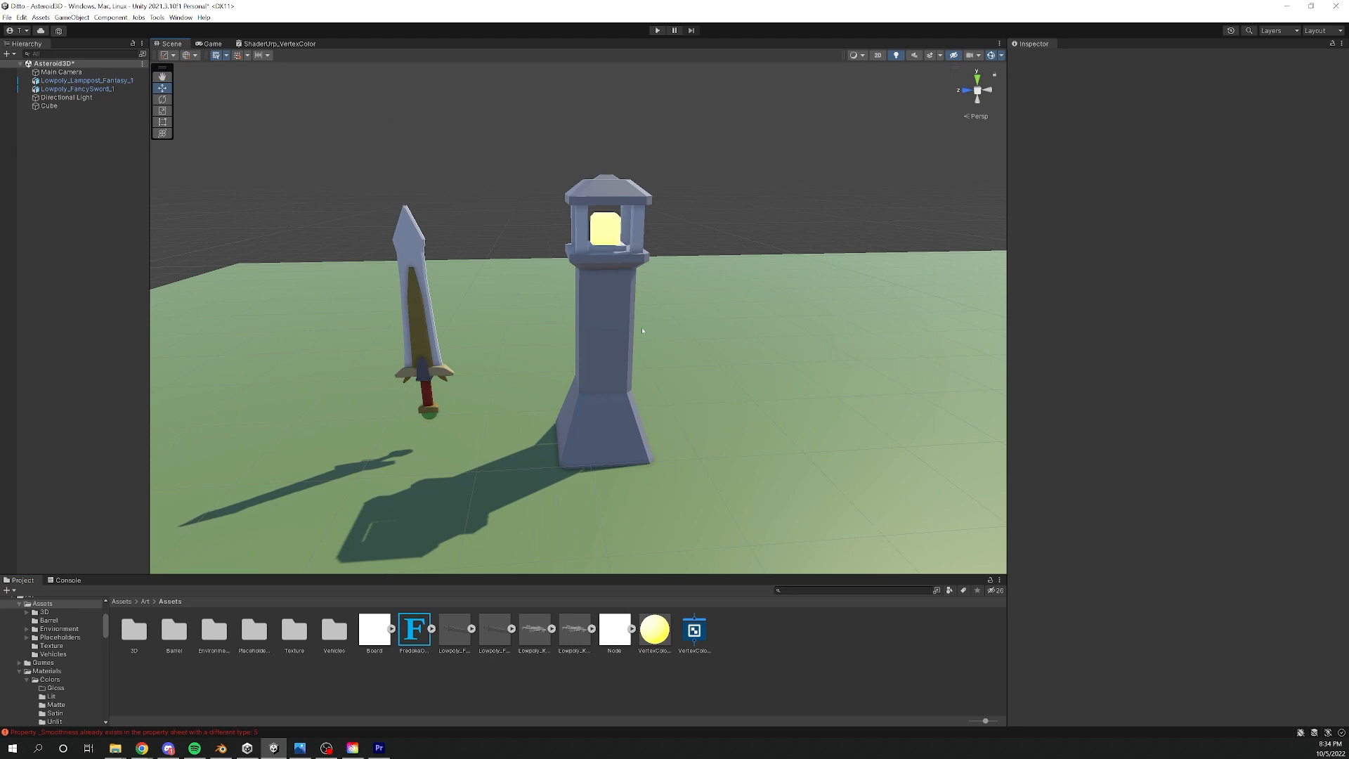
# - Add the wooden barrel model from the Barrel folder beside the lamppost, raised to Y 3.04 and scaled to about 229.93
pyautogui.doubleClick(176, 630)
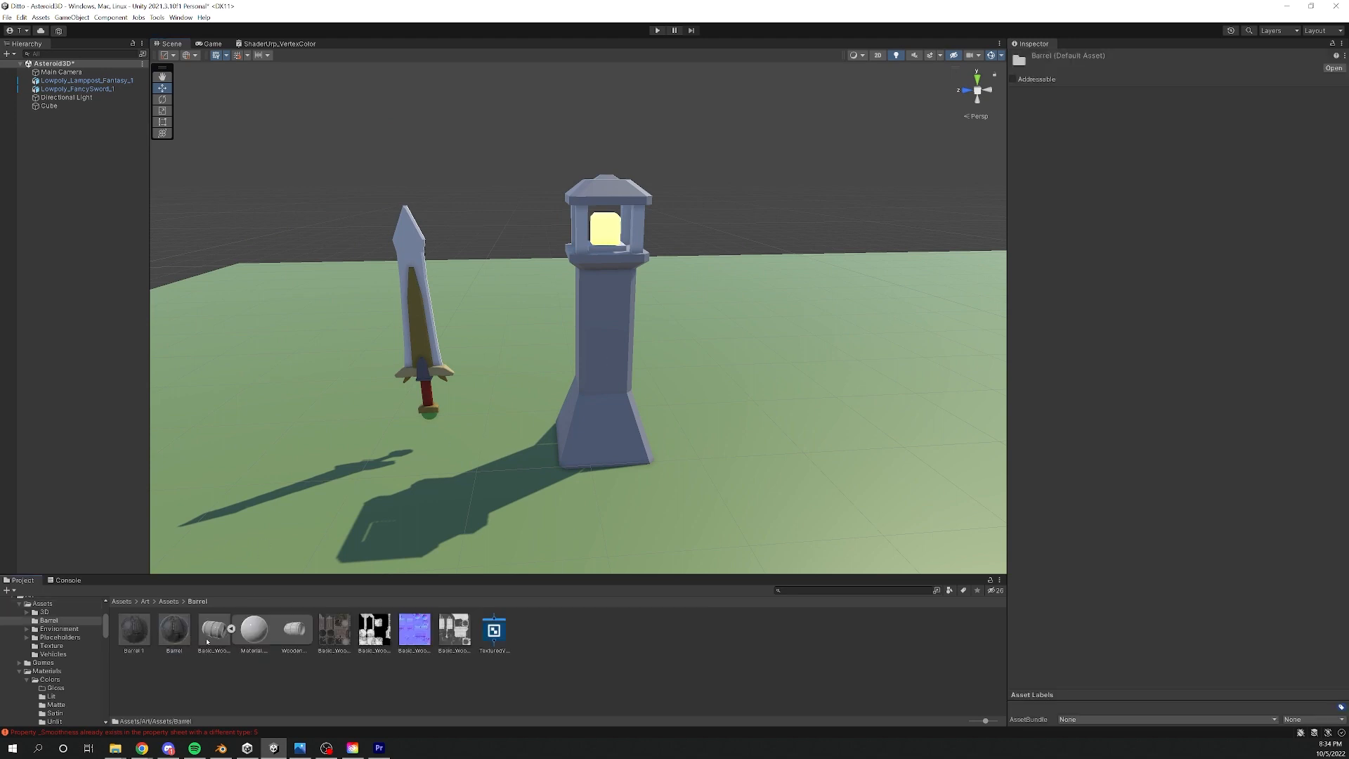
pyautogui.moveTo(211, 633); pyautogui.dragTo(753, 422)
pyautogui.moveTo(753, 423); pyautogui.dragTo(648, 448, button='middle')
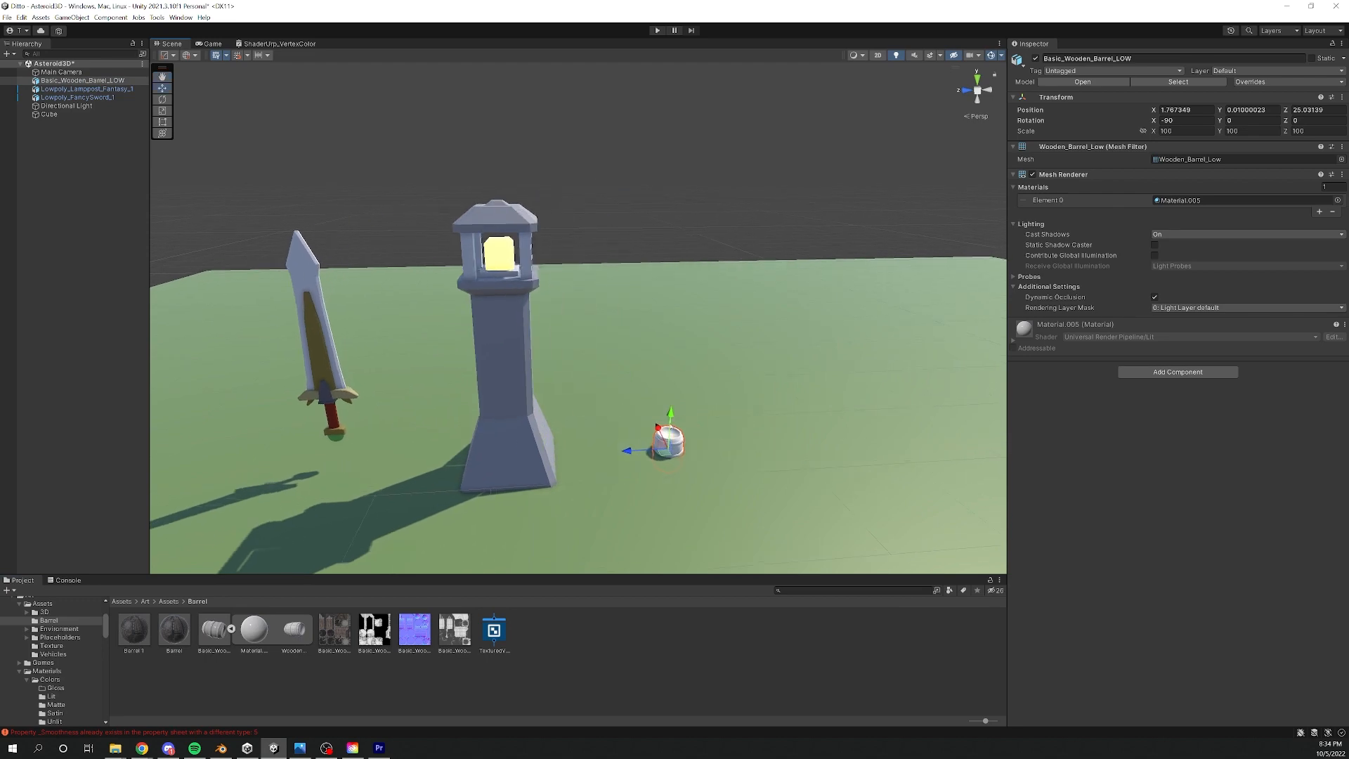
pyautogui.moveTo(675, 415); pyautogui.dragTo(746, 355)
pyautogui.press('r')
pyautogui.press('w')
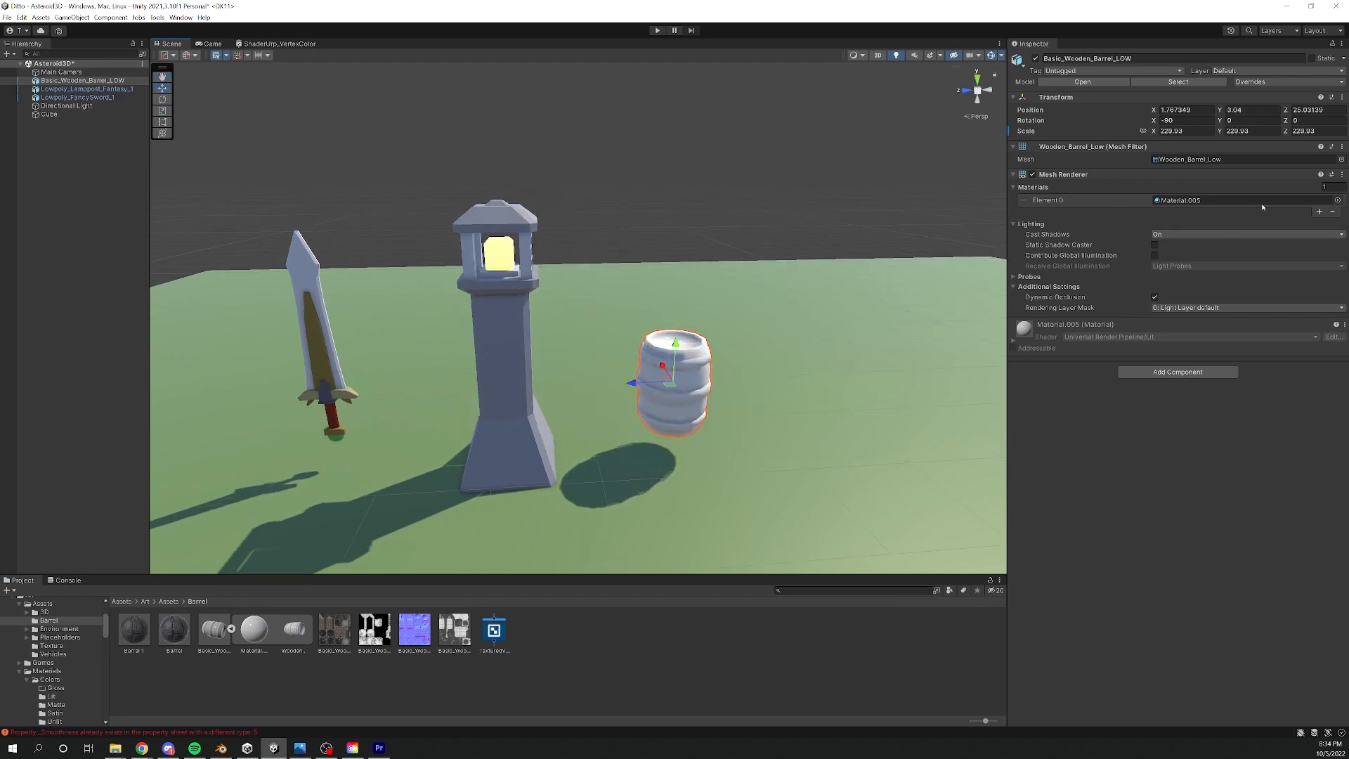
# - Apply the Barrel material to the wooden barrel and inspect it up close
pyautogui.moveTo(171, 632); pyautogui.dragTo(1206, 205)
pyautogui.moveTo(750, 377); pyautogui.dragTo(668, 370, button='middle')
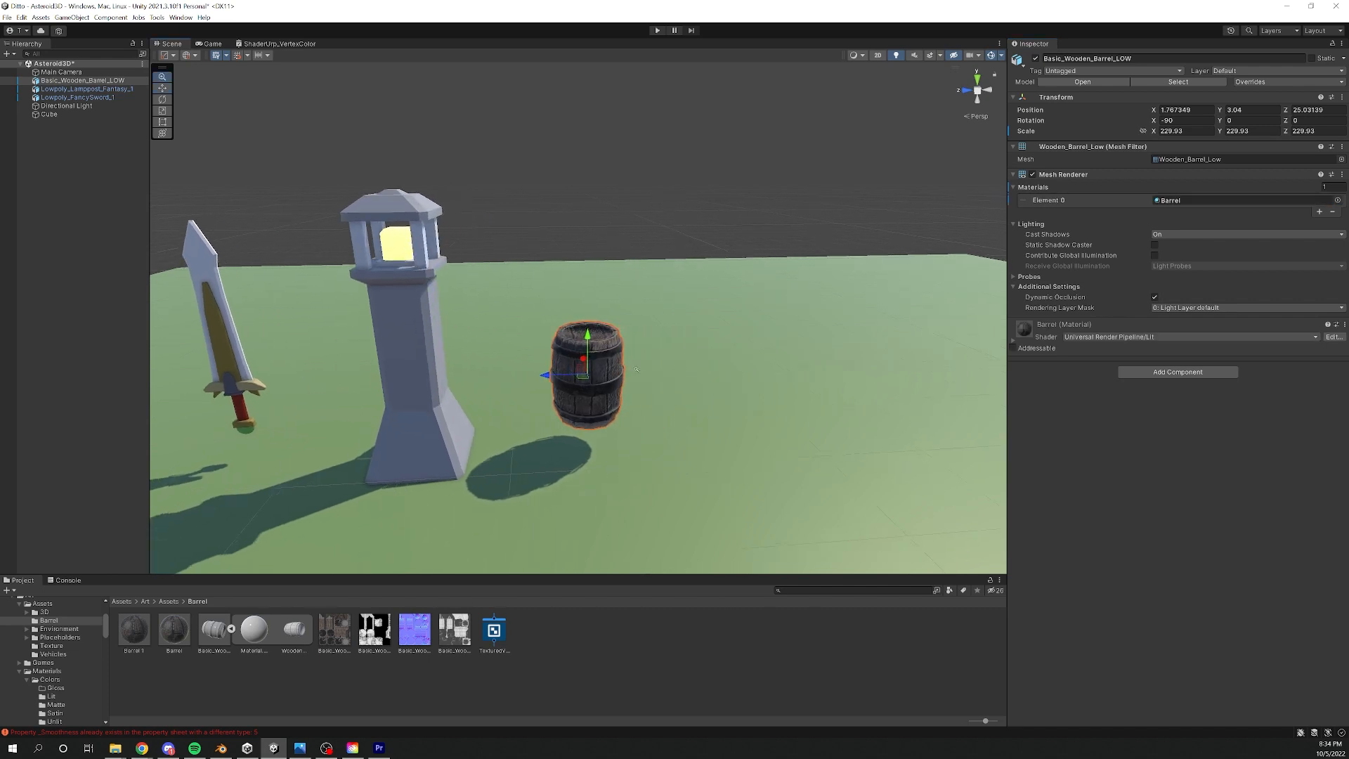
pyautogui.scroll(5, 671, 371)
pyautogui.moveTo(750, 385); pyautogui.dragTo(750, 356, button='middle')
pyautogui.keyDown('alt'); pyautogui.moveTo(713, 368); pyautogui.dragTo(698, 370); pyautogui.keyUp('alt')
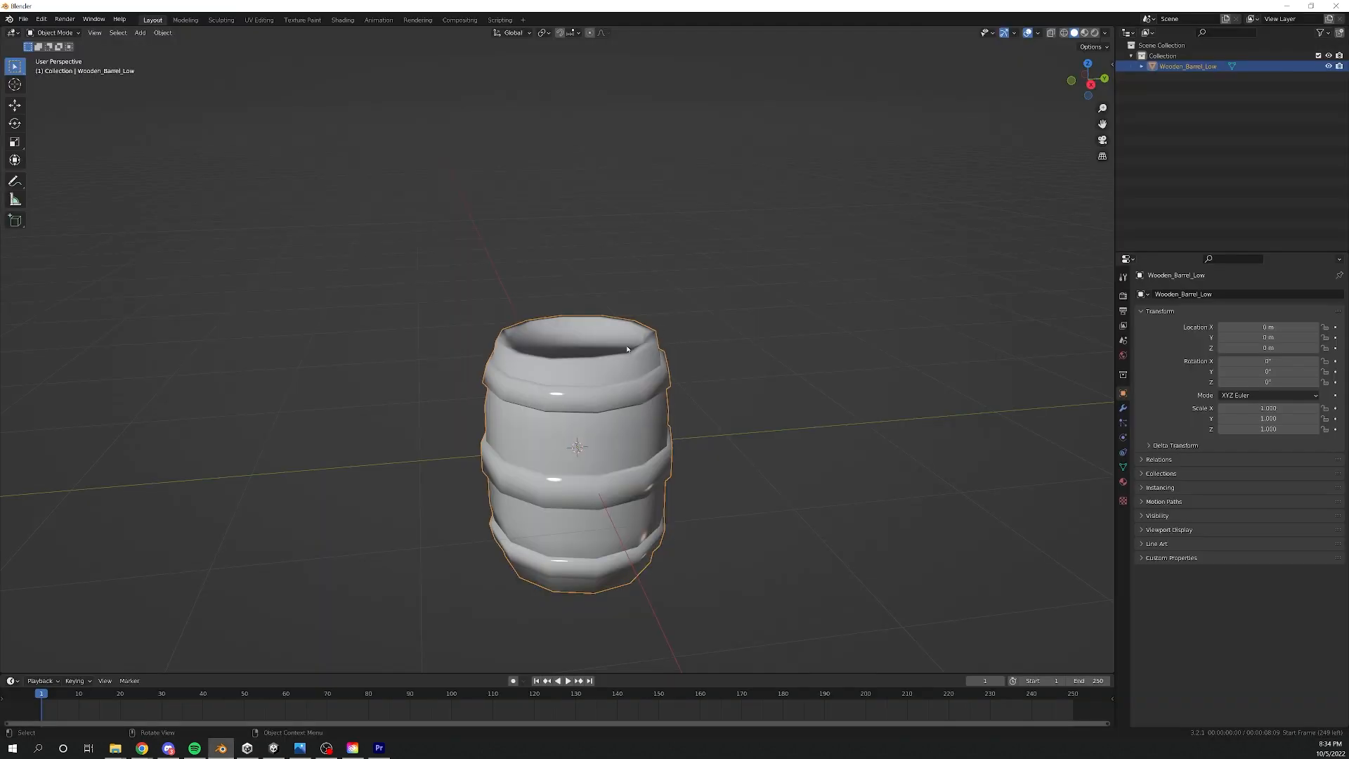
# - In Blender, view Wooden_Barrel_Low in Vertex Paint mode and put it into Edit Mode
pyautogui.hotkey('ctrl', 'Tab')
pyautogui.click(609, 263)
pyautogui.scroll(2, 659, 359)
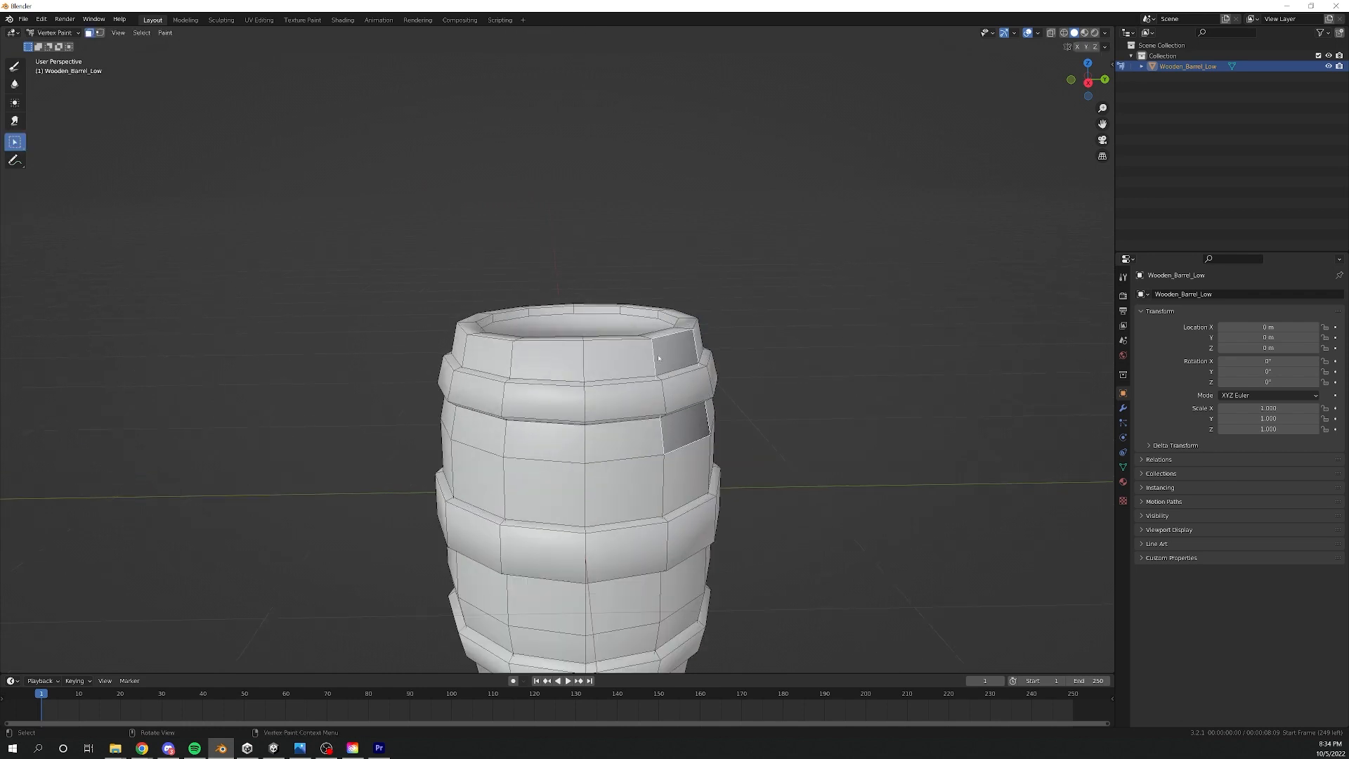
pyautogui.moveTo(659, 358); pyautogui.dragTo(668, 359, button='middle')
pyautogui.hotkey('ctrl', 'Tab')
pyautogui.click(726, 360)
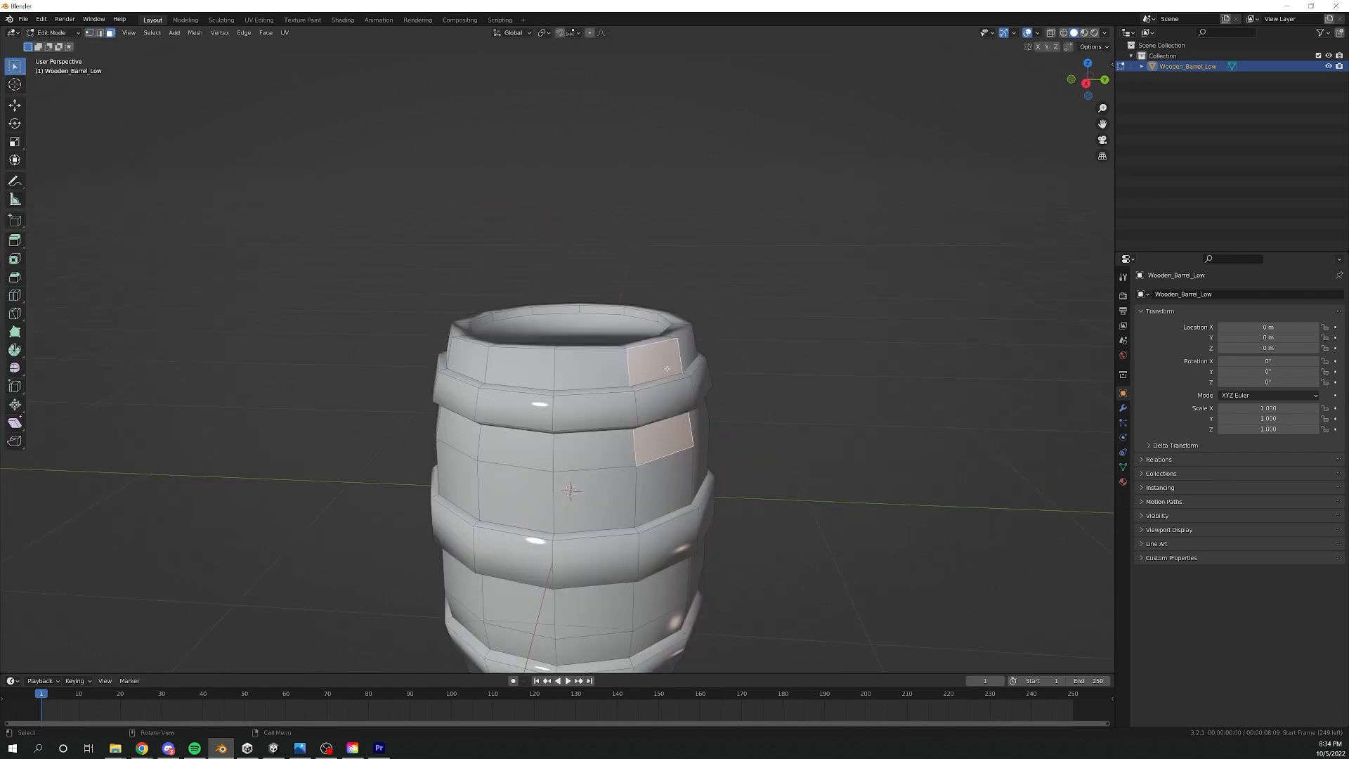
# - Select all the wooden face loops of the barrel, including the rim and the inside, leaving out the metal bands
pyautogui.moveTo(626, 370); pyautogui.dragTo(626, 392, button='middle')
pyautogui.keyDown('alt'); pyautogui.click(628, 393); pyautogui.keyUp('alt')
pyautogui.keyDown('alt'); pyautogui.keyDown('shift'); pyautogui.click(627, 376); pyautogui.keyUp('shift'); pyautogui.keyUp('alt')
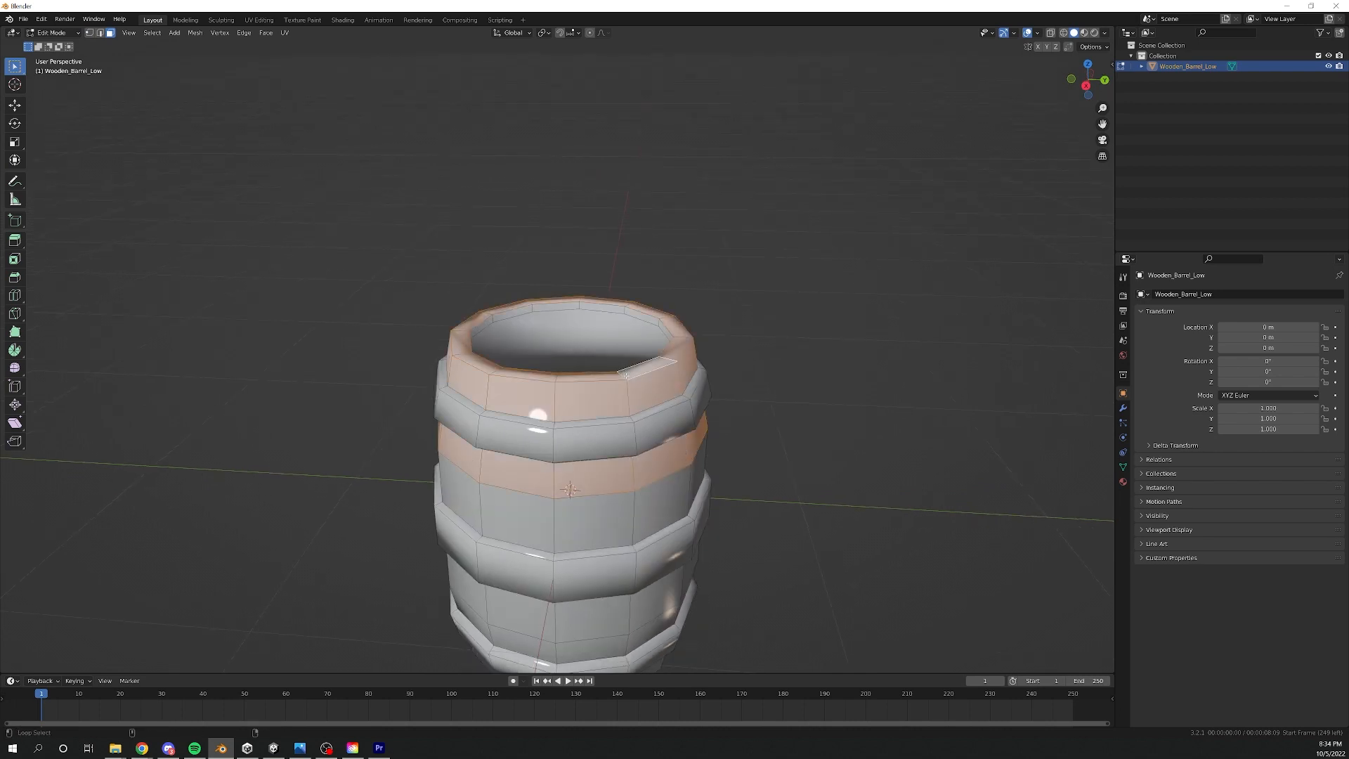
pyautogui.keyDown('alt'); pyautogui.keyDown('shift'); pyautogui.click(612, 360); pyautogui.keyUp('shift'); pyautogui.keyUp('alt')
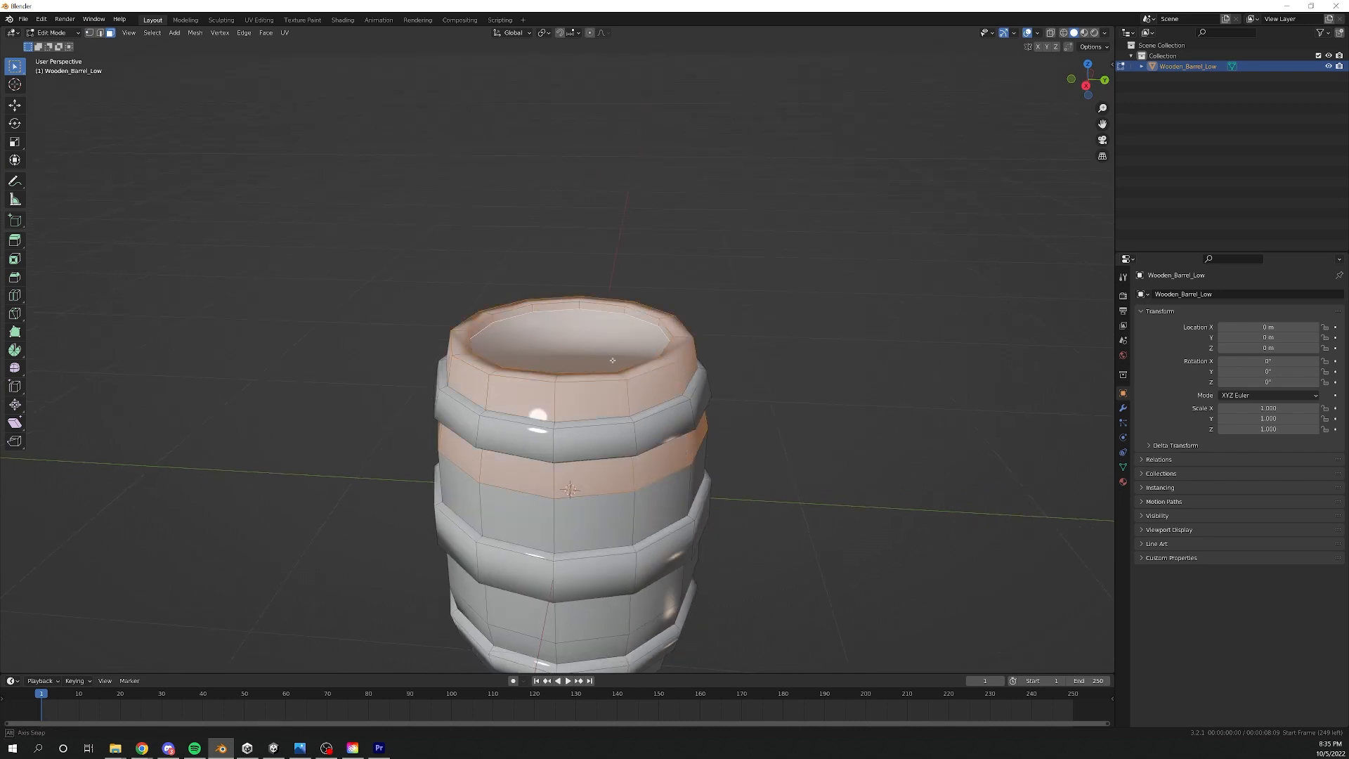
pyautogui.moveTo(613, 361); pyautogui.dragTo(636, 313, button='middle')
pyautogui.keyDown('alt'); pyautogui.keyDown('shift'); pyautogui.click(674, 492); pyautogui.keyUp('shift'); pyautogui.keyUp('alt')
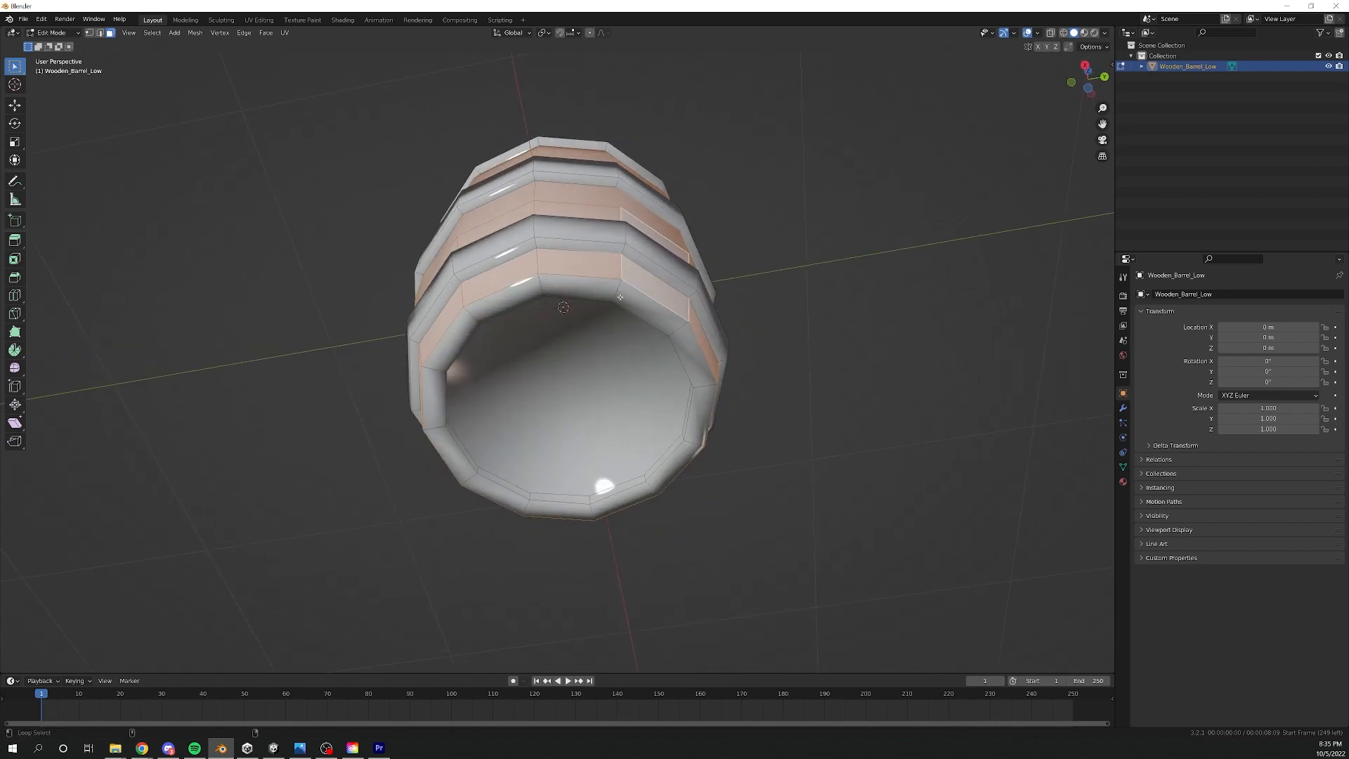
pyautogui.keyDown('alt'); pyautogui.keyDown('shift'); pyautogui.click(619, 297); pyautogui.keyUp('shift'); pyautogui.keyUp('alt')
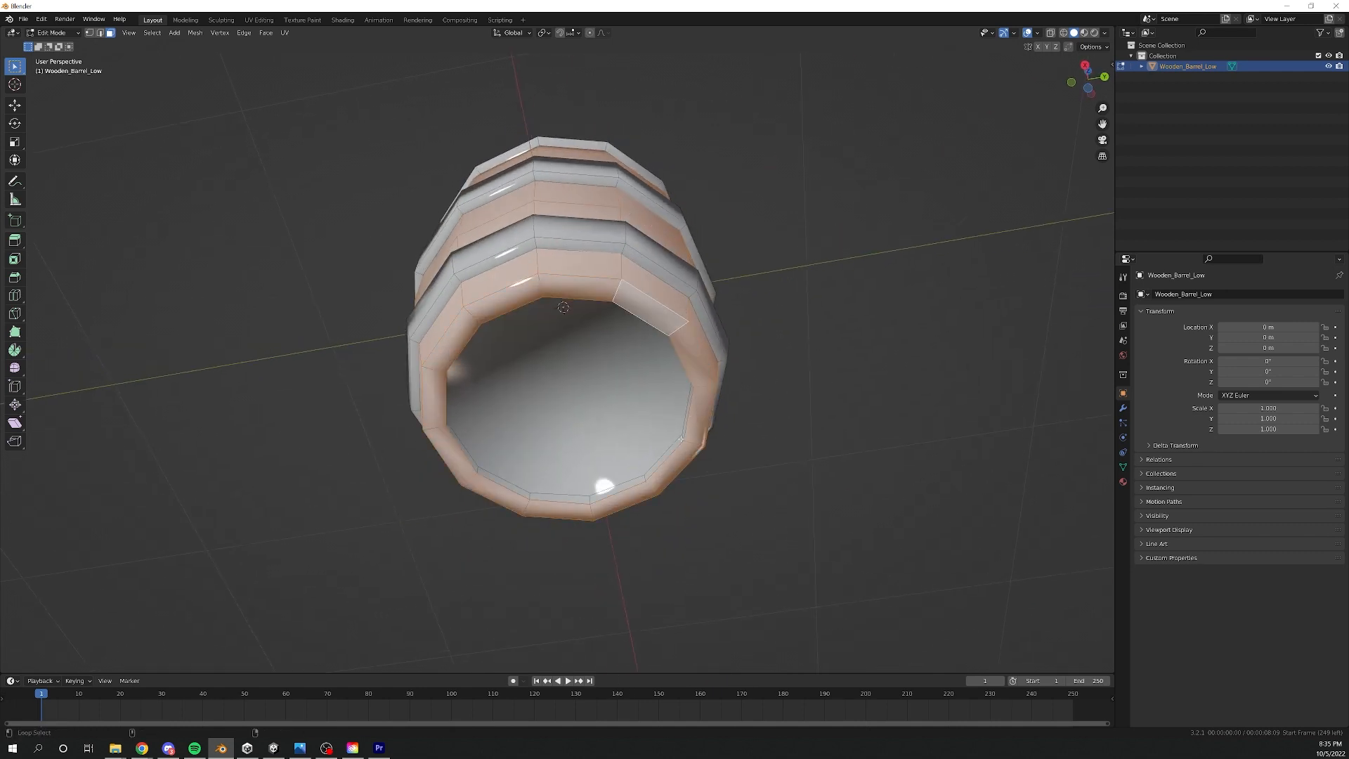
pyautogui.moveTo(681, 439); pyautogui.dragTo(601, 388, button='middle')
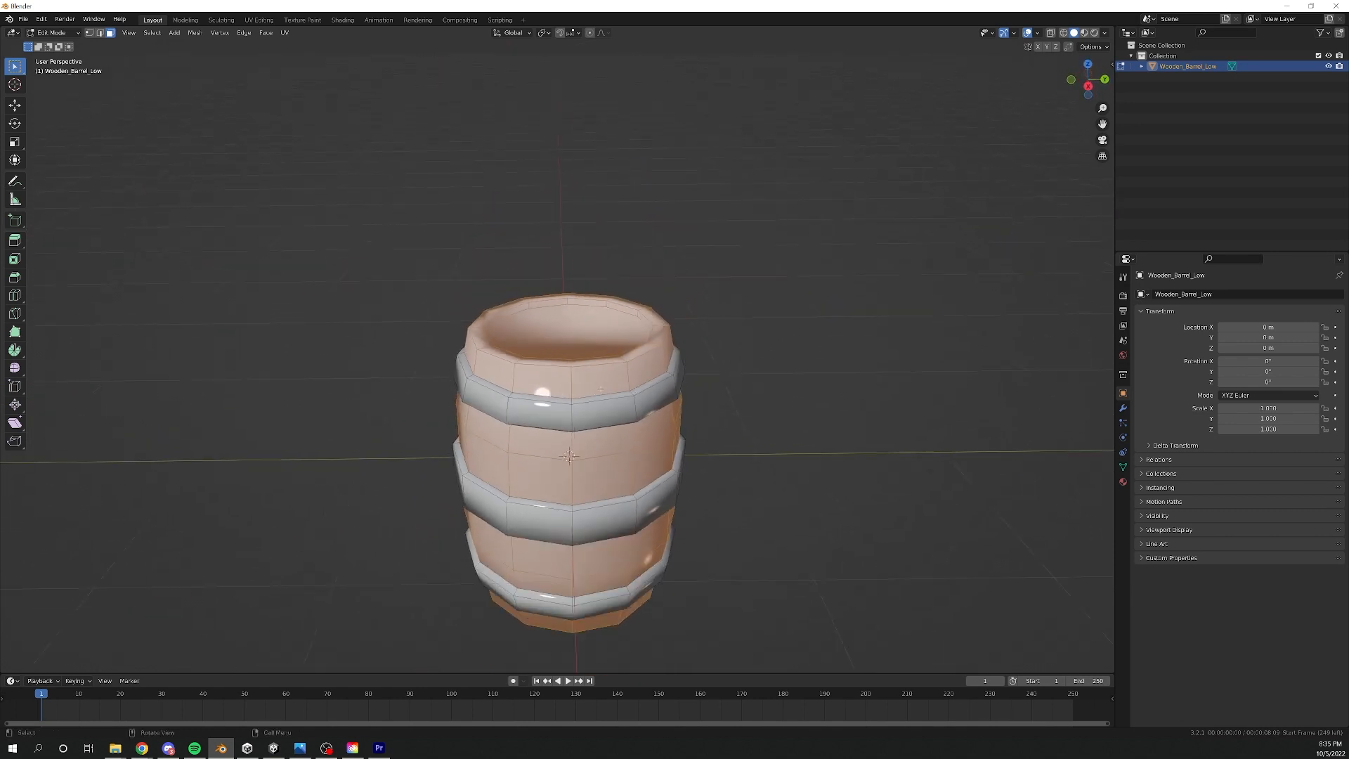
# - In Vertex Paint mode, fill the barrel's wooden faces with a light red of saturation about 0.53 using Set Vertex Colors
pyautogui.scroll(-1, 601, 388)
pyautogui.hotkey('ctrl', 'Tab')
pyautogui.click(510, 199)
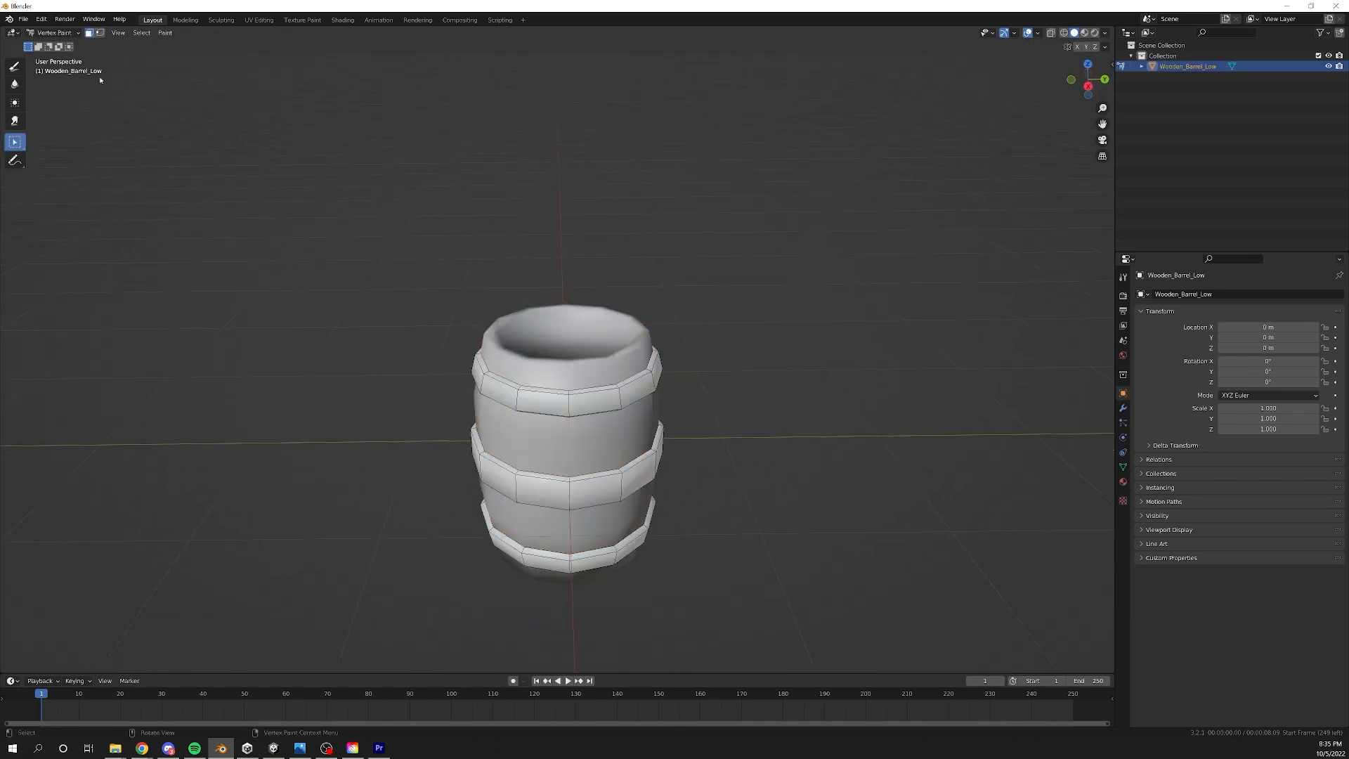
pyautogui.click(14, 66)
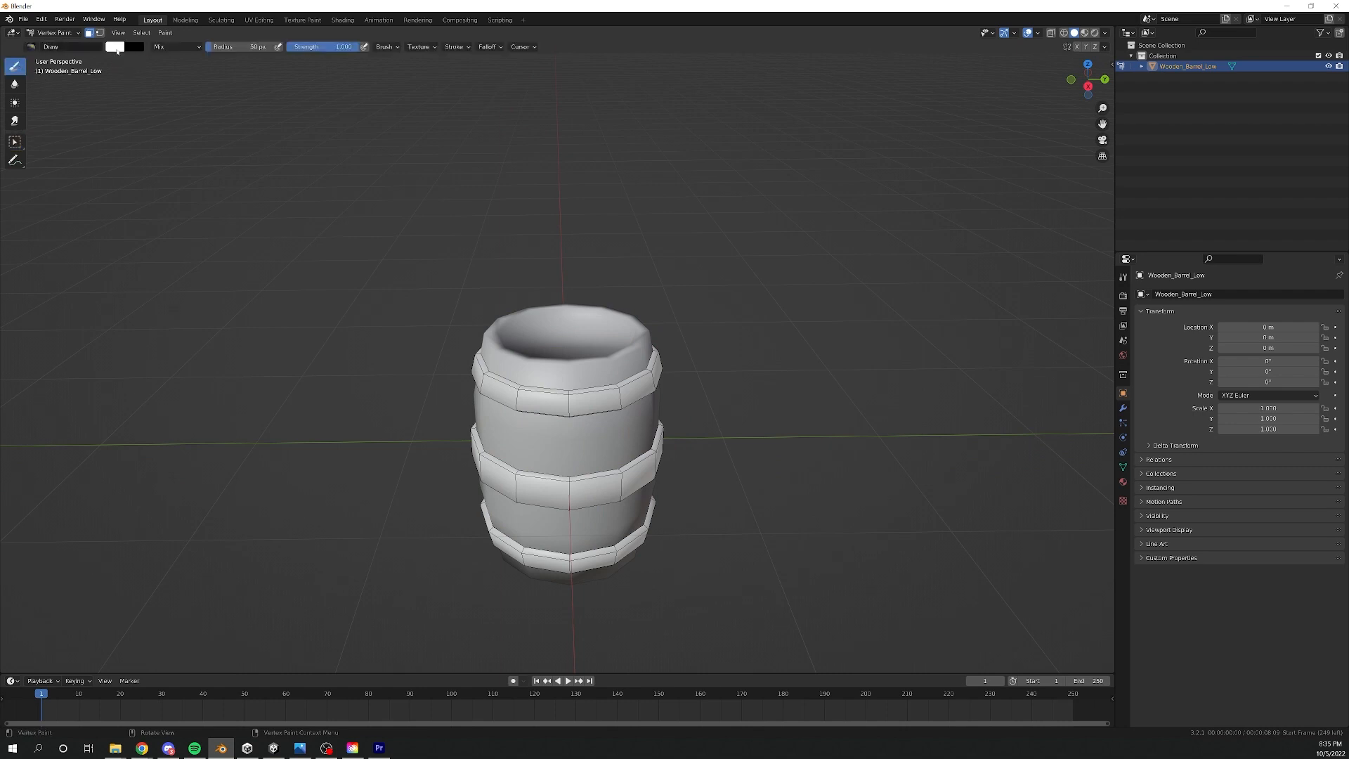
pyautogui.click(115, 47)
pyautogui.click(149, 112)
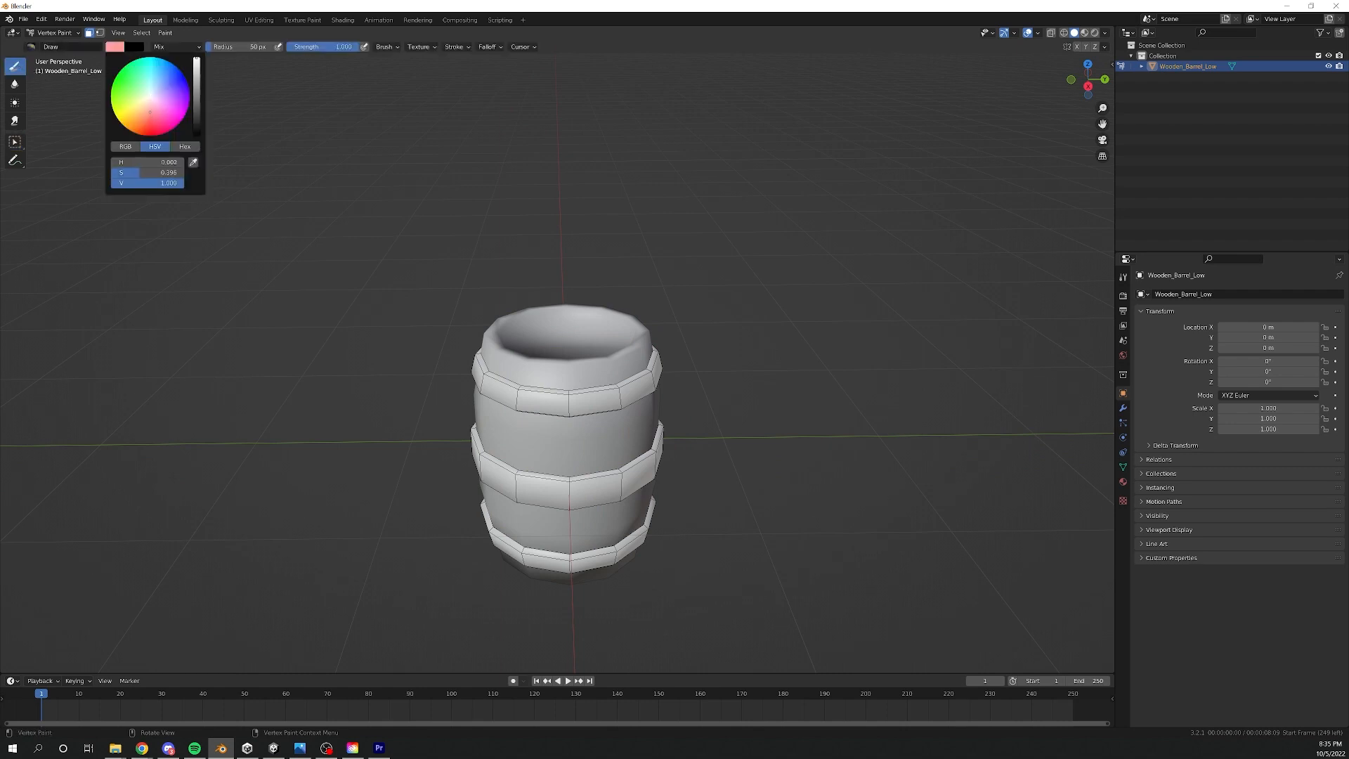
pyautogui.moveTo(149, 112); pyautogui.dragTo(151, 115)
pyautogui.click(165, 32)
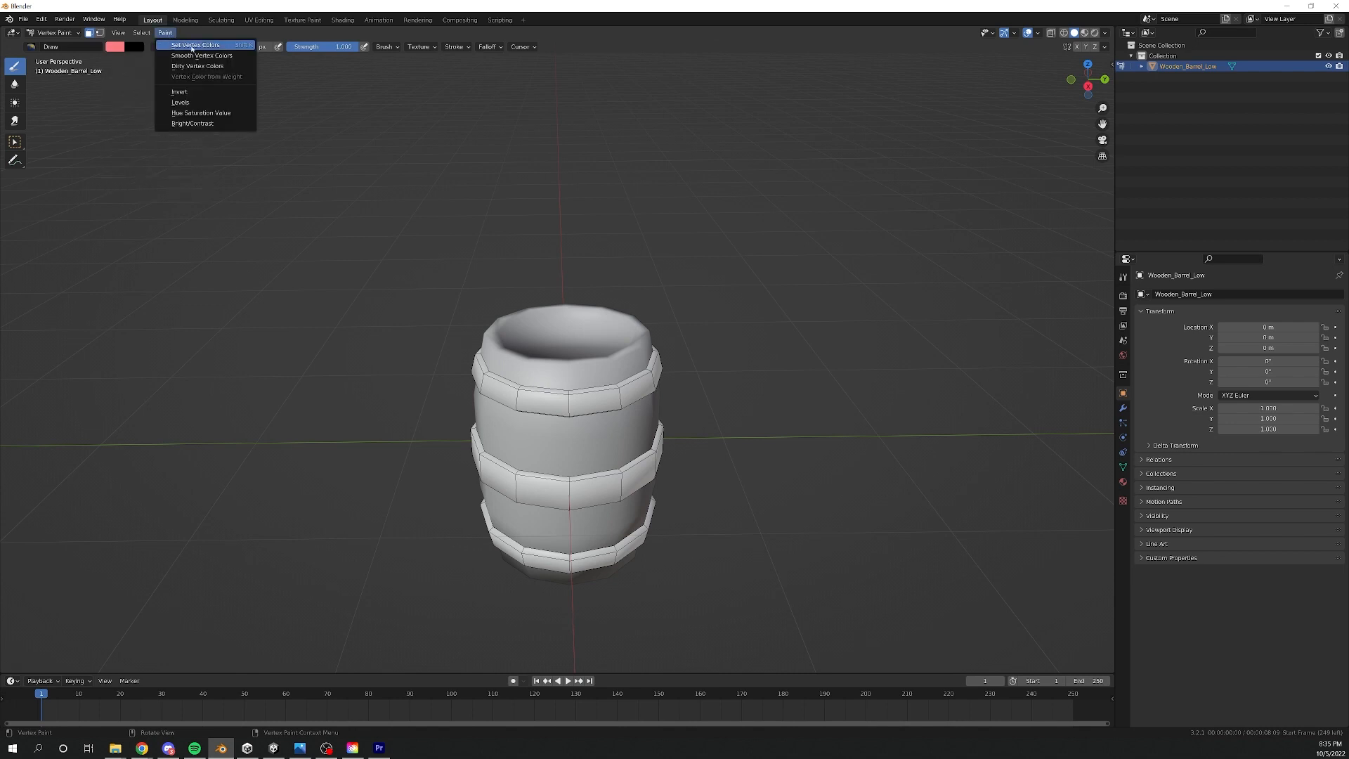
pyautogui.click(192, 45)
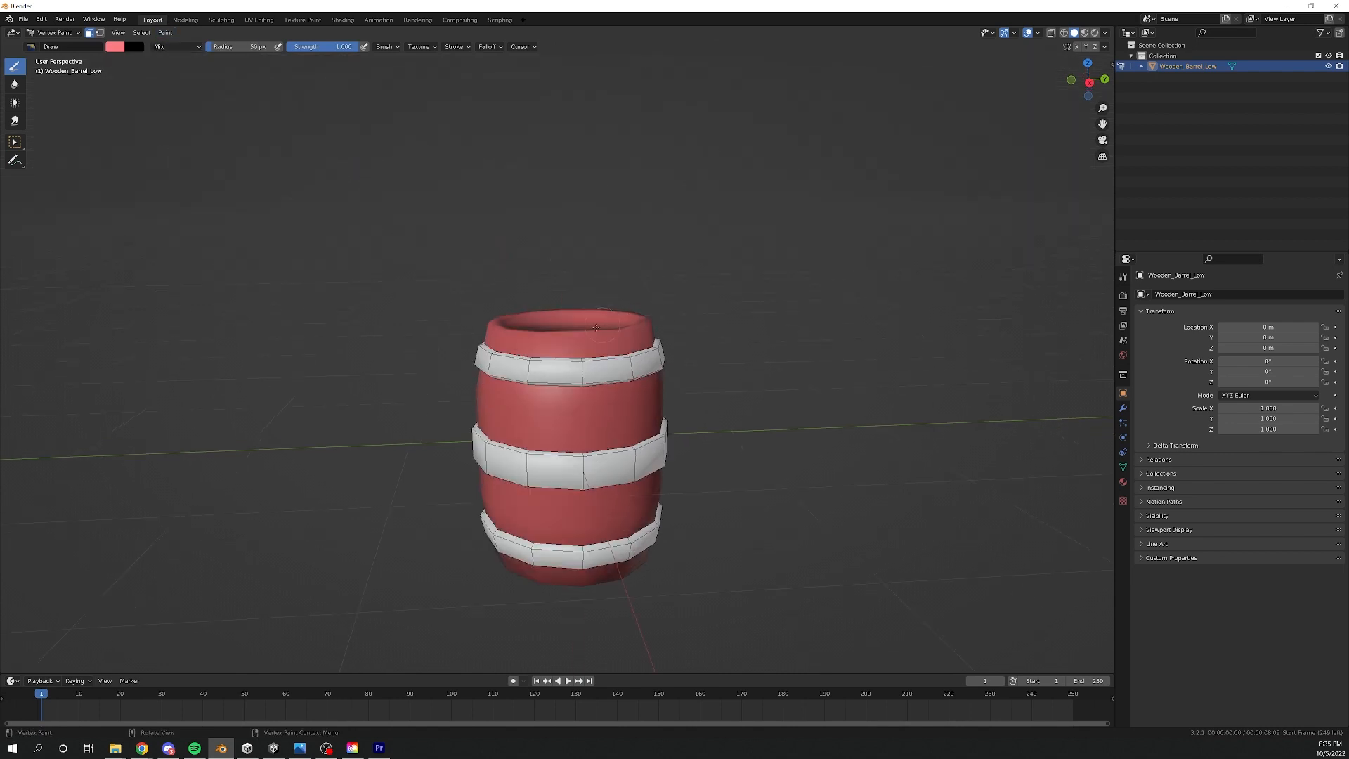
# - Return to Object Mode, export the barrel as Barrel_Red_1.fbx, and switch to Unity
pyautogui.press('q')
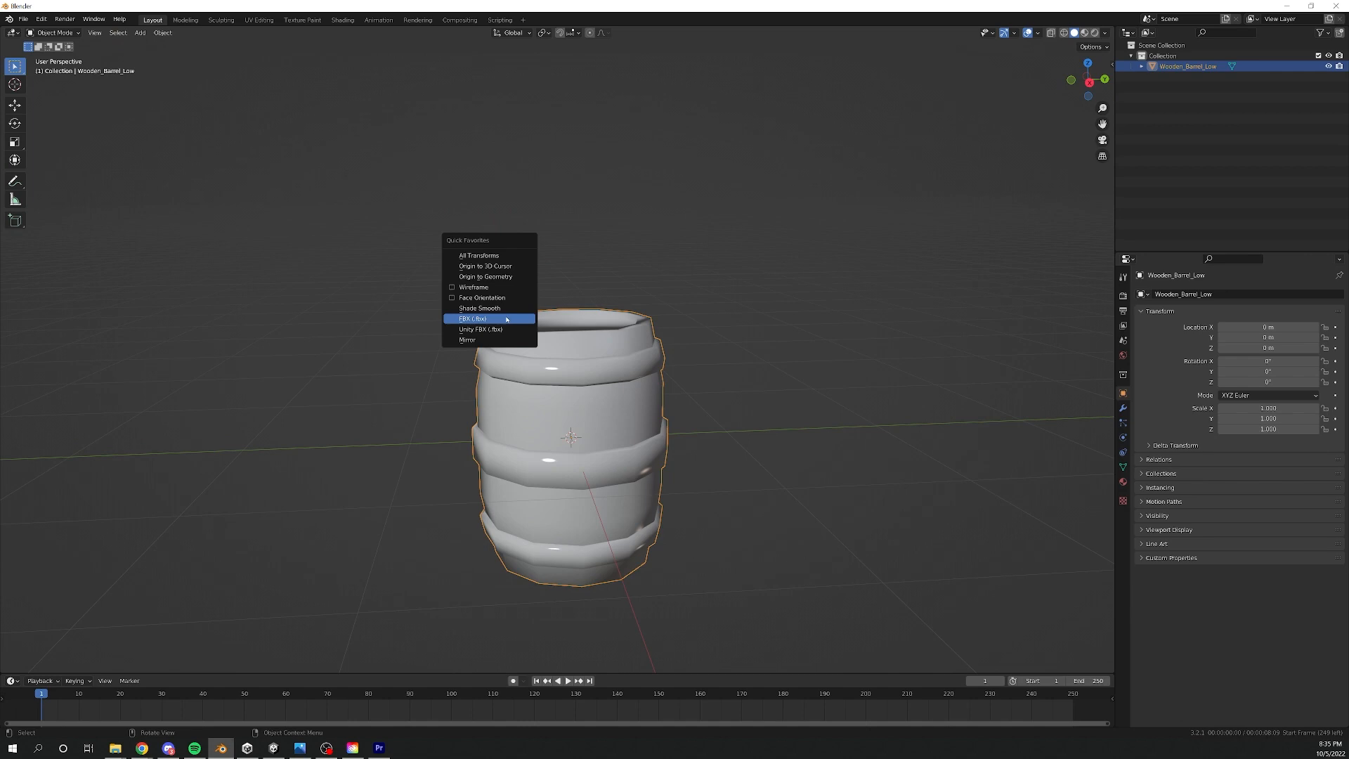
pyautogui.click(507, 319)
pyautogui.doubleClick(517, 202)
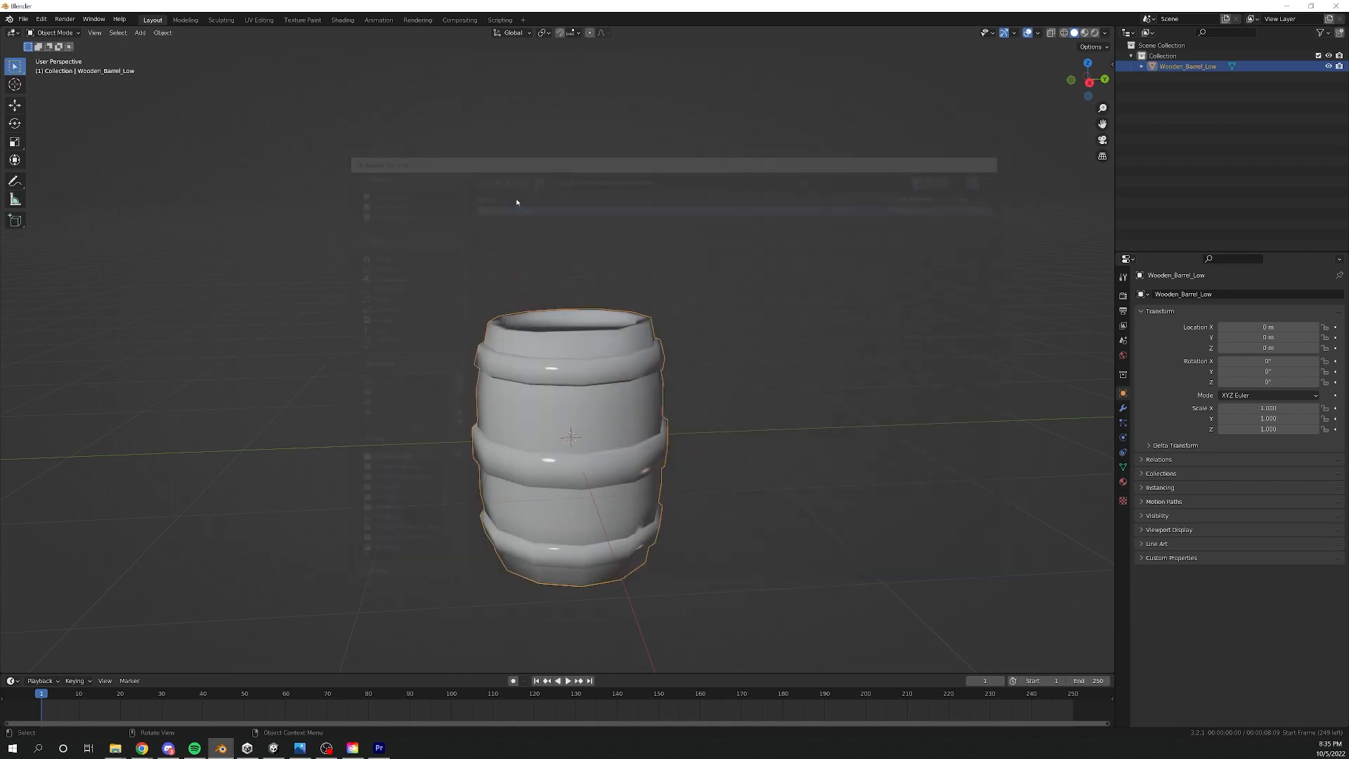
pyautogui.click(1293, 6)
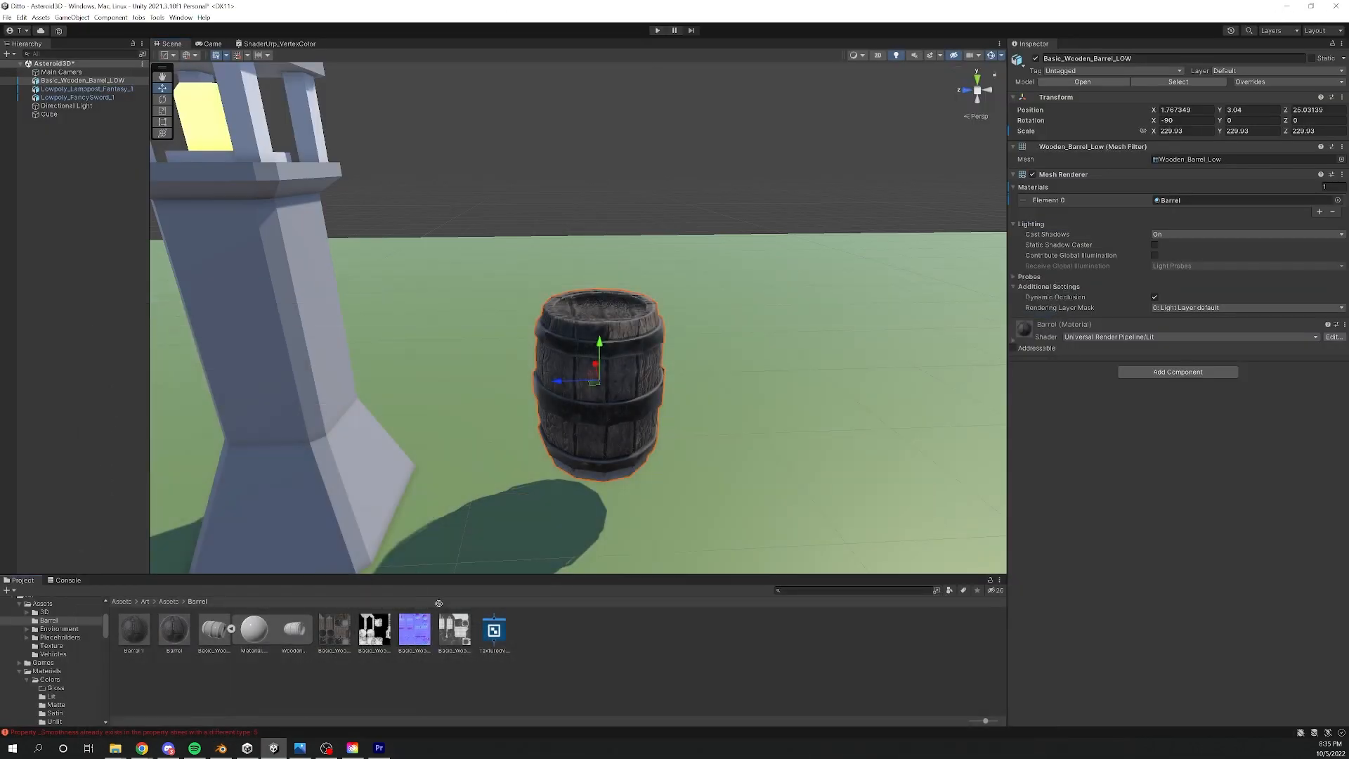
# - Add the Barrel_Red_1 model beside the wooden barrel, raised to Y 2.81 and scaled to 204.3
pyautogui.moveTo(214, 629); pyautogui.dragTo(761, 469)
pyautogui.scroll(-5, 761, 469)
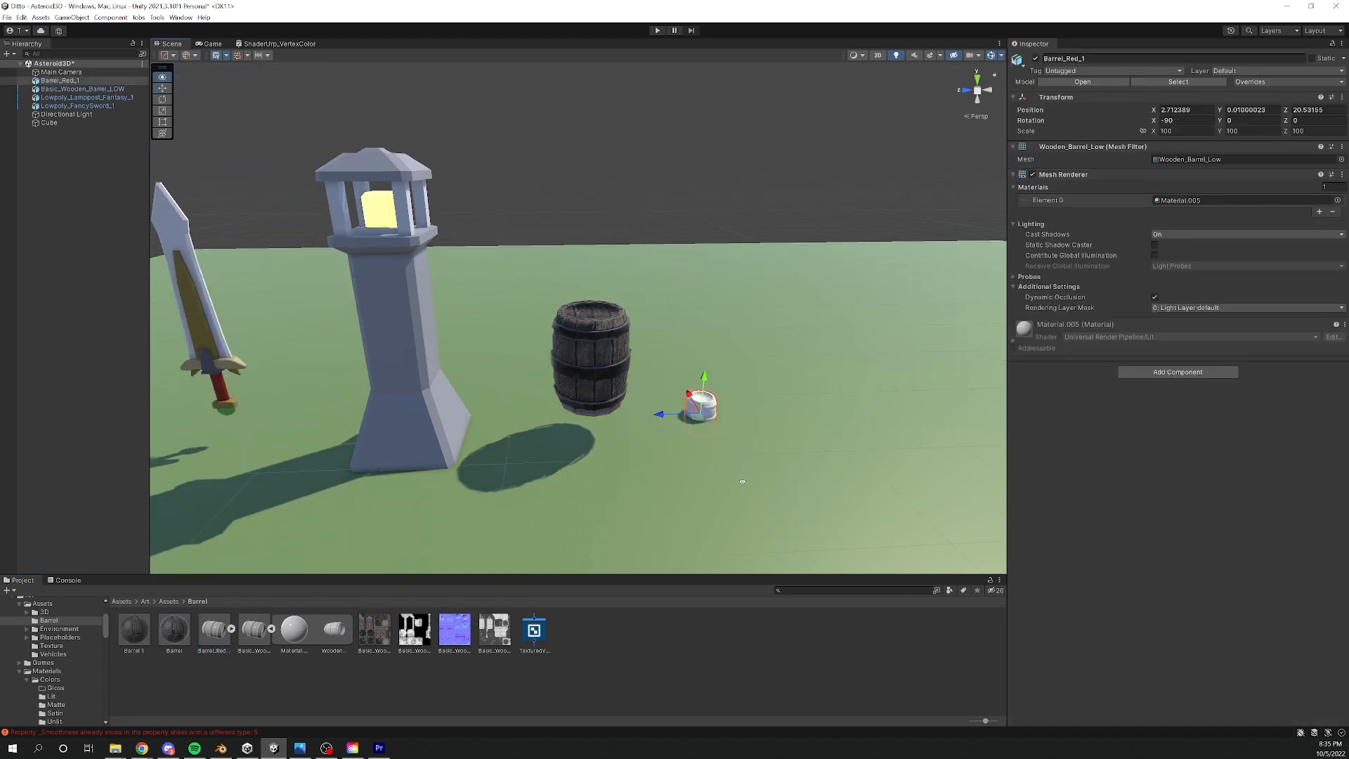
pyautogui.moveTo(745, 475); pyautogui.dragTo(686, 486, button='middle')
pyautogui.moveTo(655, 380); pyautogui.dragTo(656, 325)
pyautogui.press('r')
pyautogui.press('w')
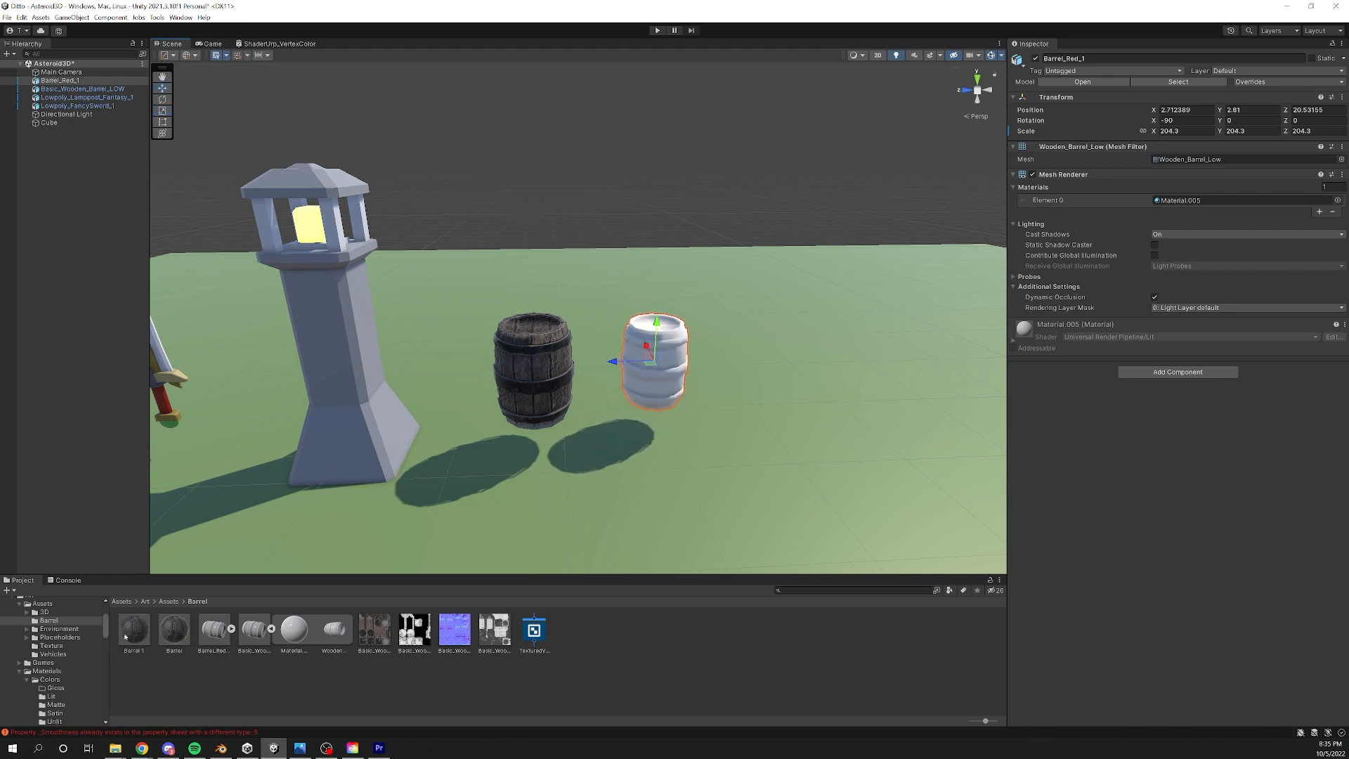
# - Apply the Barrel 1 material to the red barrel and compare it up close with the original barrel
pyautogui.moveTo(125, 638); pyautogui.dragTo(653, 361)
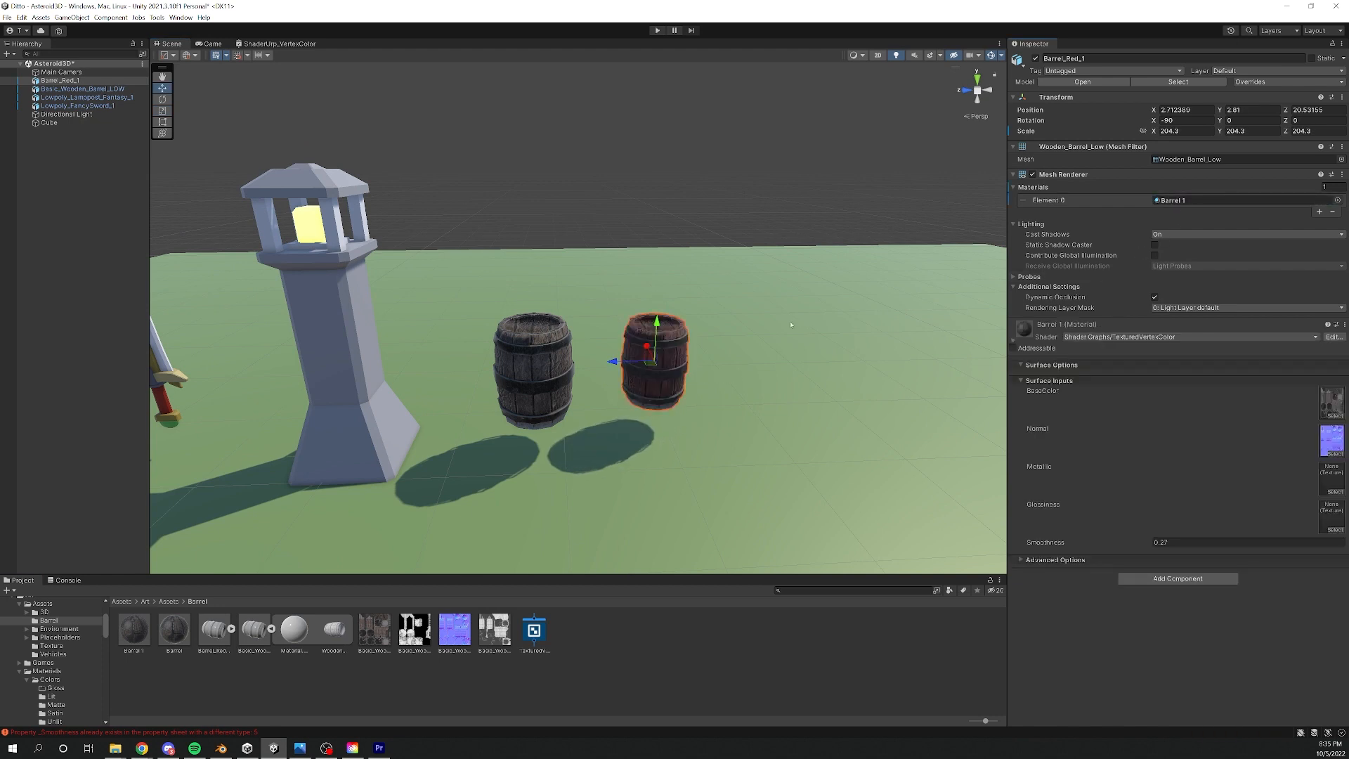
pyautogui.moveTo(791, 325); pyautogui.dragTo(687, 337, button='middle')
pyautogui.scroll(7, 687, 337)
pyautogui.scroll(-3, 889, 356)
pyautogui.keyDown('alt'); pyautogui.moveTo(780, 357); pyautogui.dragTo(712, 385); pyautogui.keyUp('alt')
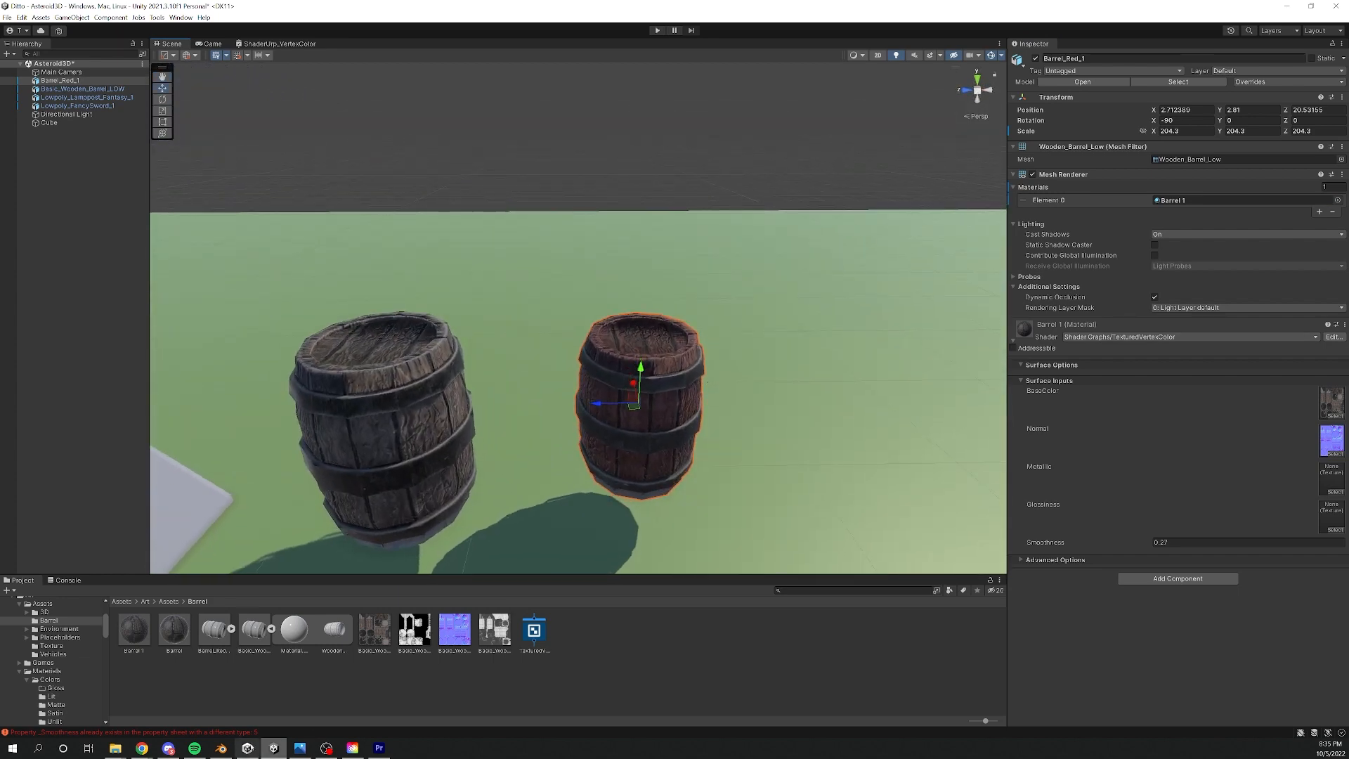
# - Switch to Blender and recolour the barrel's wooden faces orange-yellow in Vertex Paint mode using Set Vertex Colors
pyautogui.click(221, 748)
pyautogui.hotkey('ctrl', 'Tab')
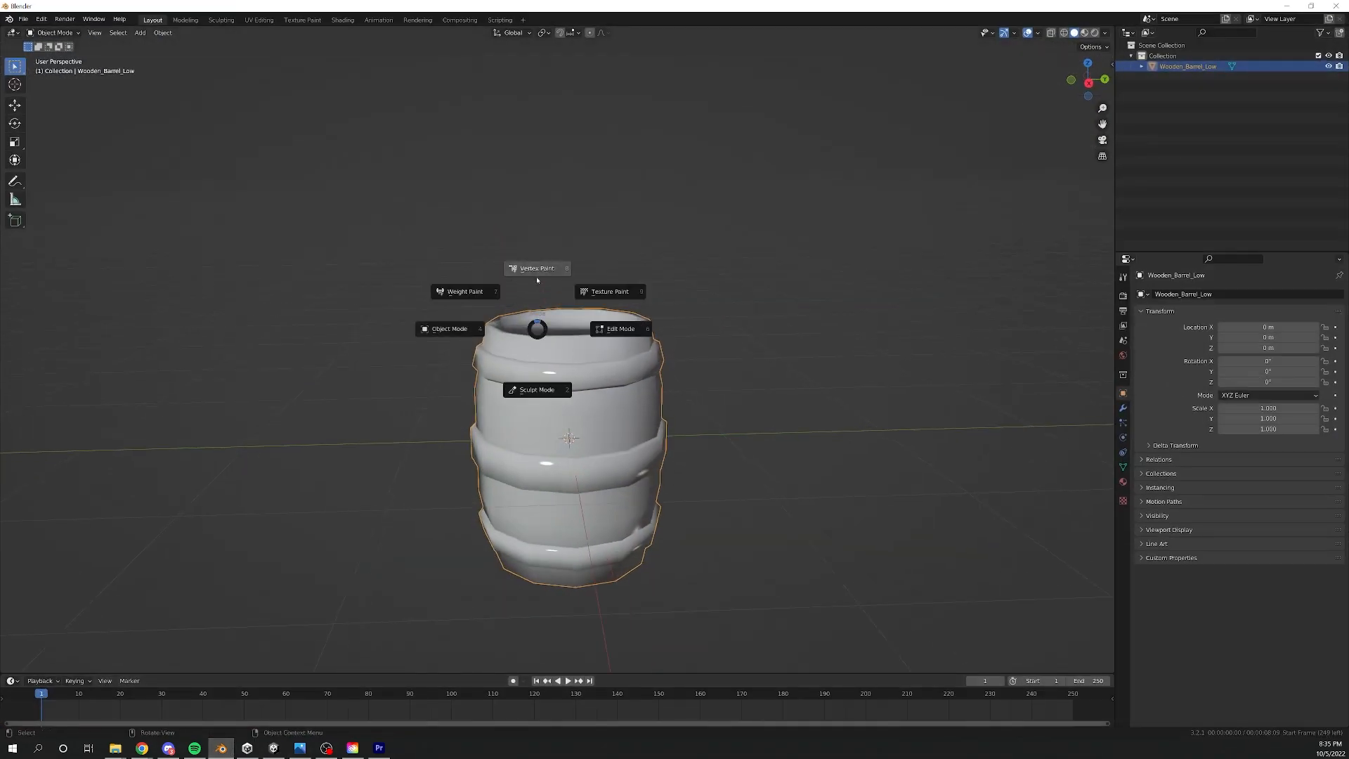
pyautogui.click(562, 275)
pyautogui.click(113, 46)
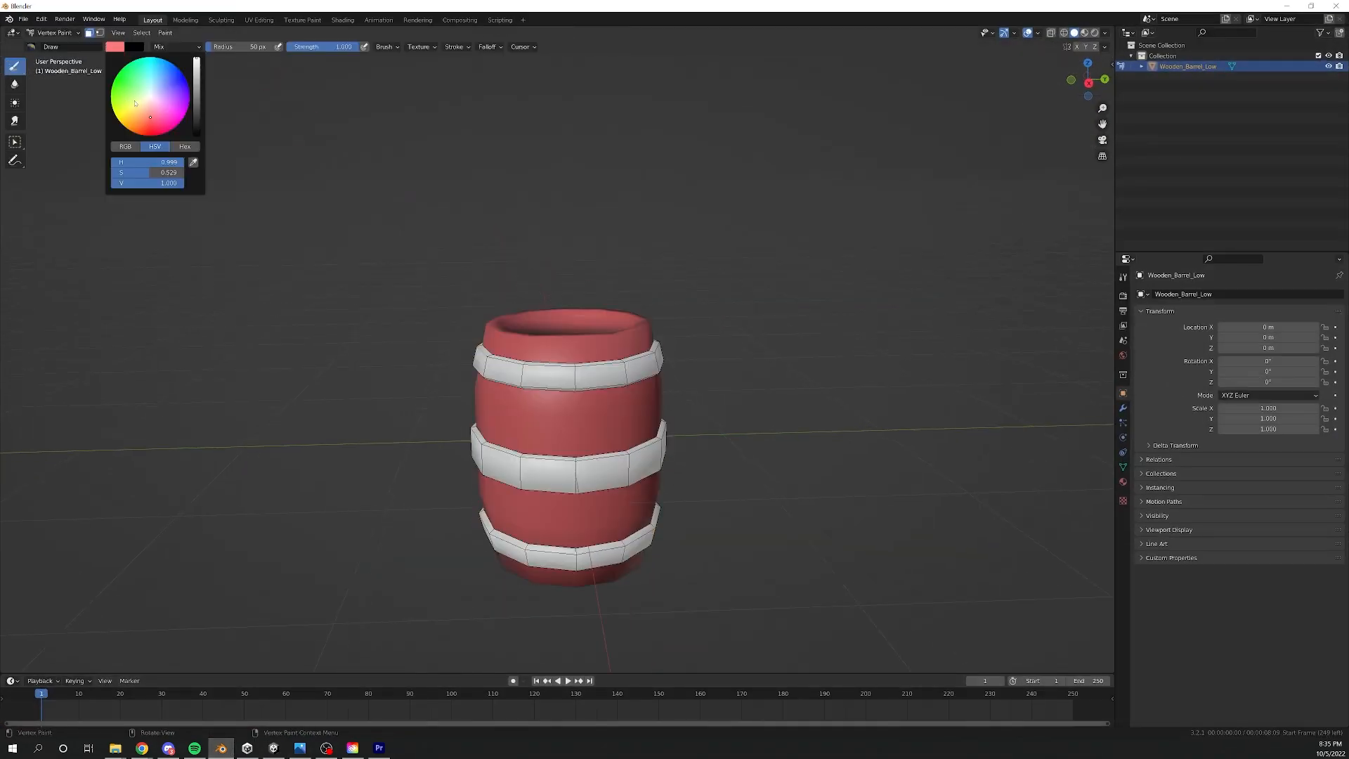
pyautogui.moveTo(138, 120); pyautogui.dragTo(130, 116)
pyautogui.click(165, 33)
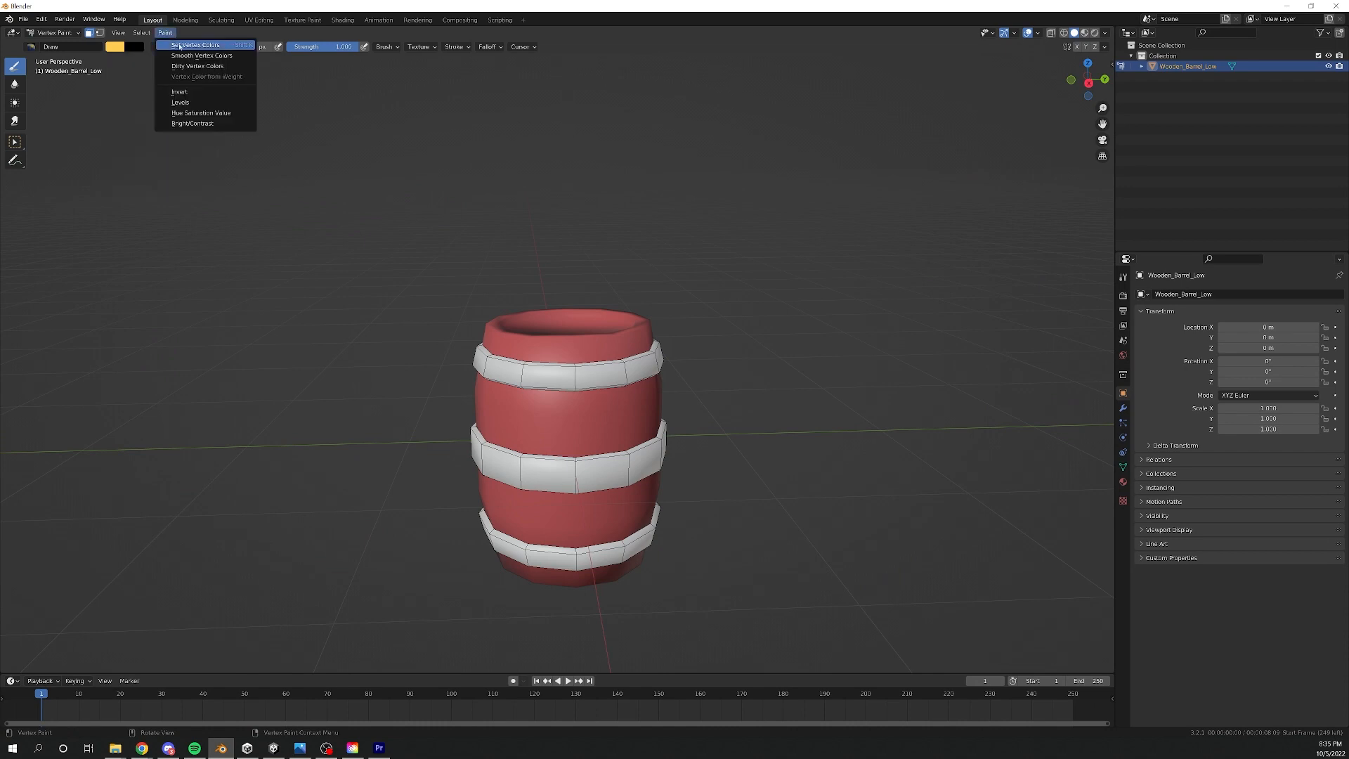
pyautogui.click(174, 45)
# - Return to Object Mode and export the barrel as Barrel_Yellow_1.fbx
pyautogui.hotkey('ctrl', 'Tab')
pyautogui.click(445, 282)
pyautogui.press('q')
pyautogui.click(428, 280)
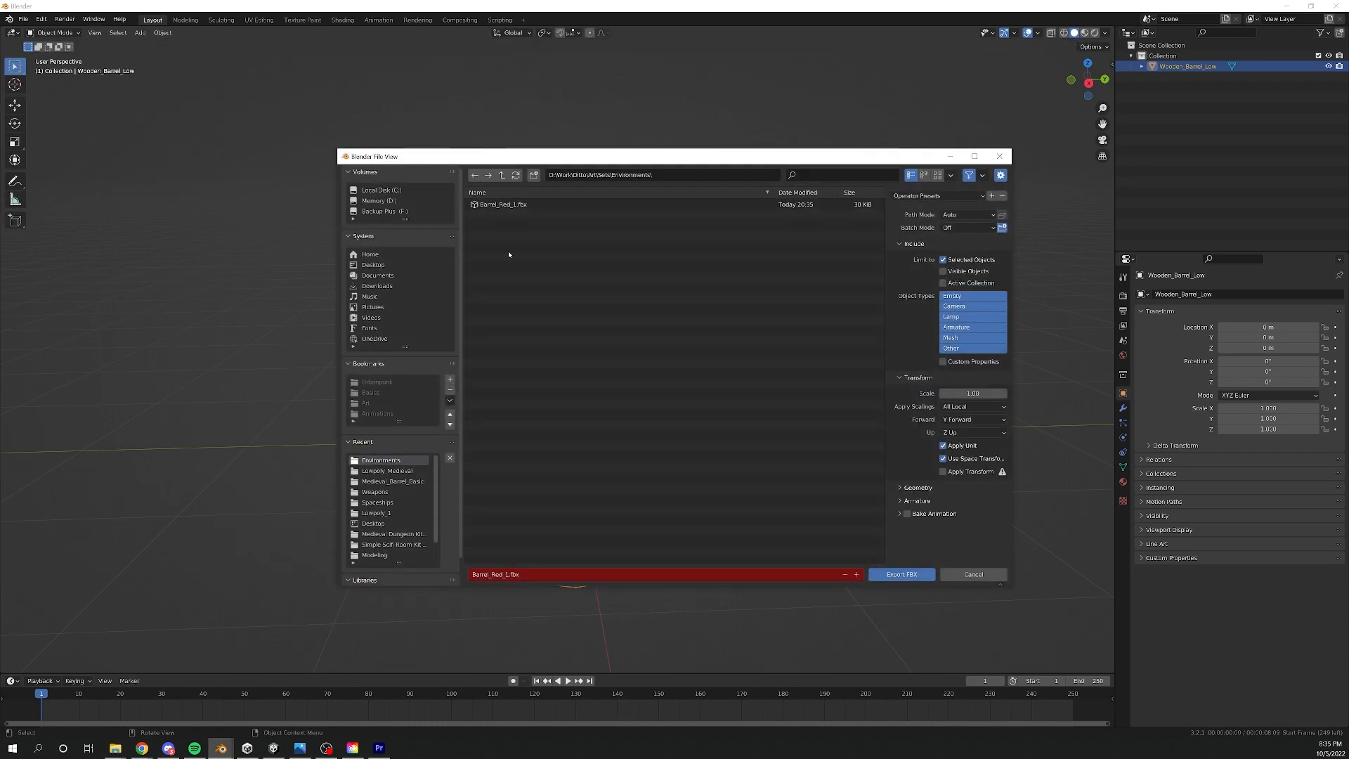
pyautogui.click(492, 574)
pyautogui.click(502, 574)
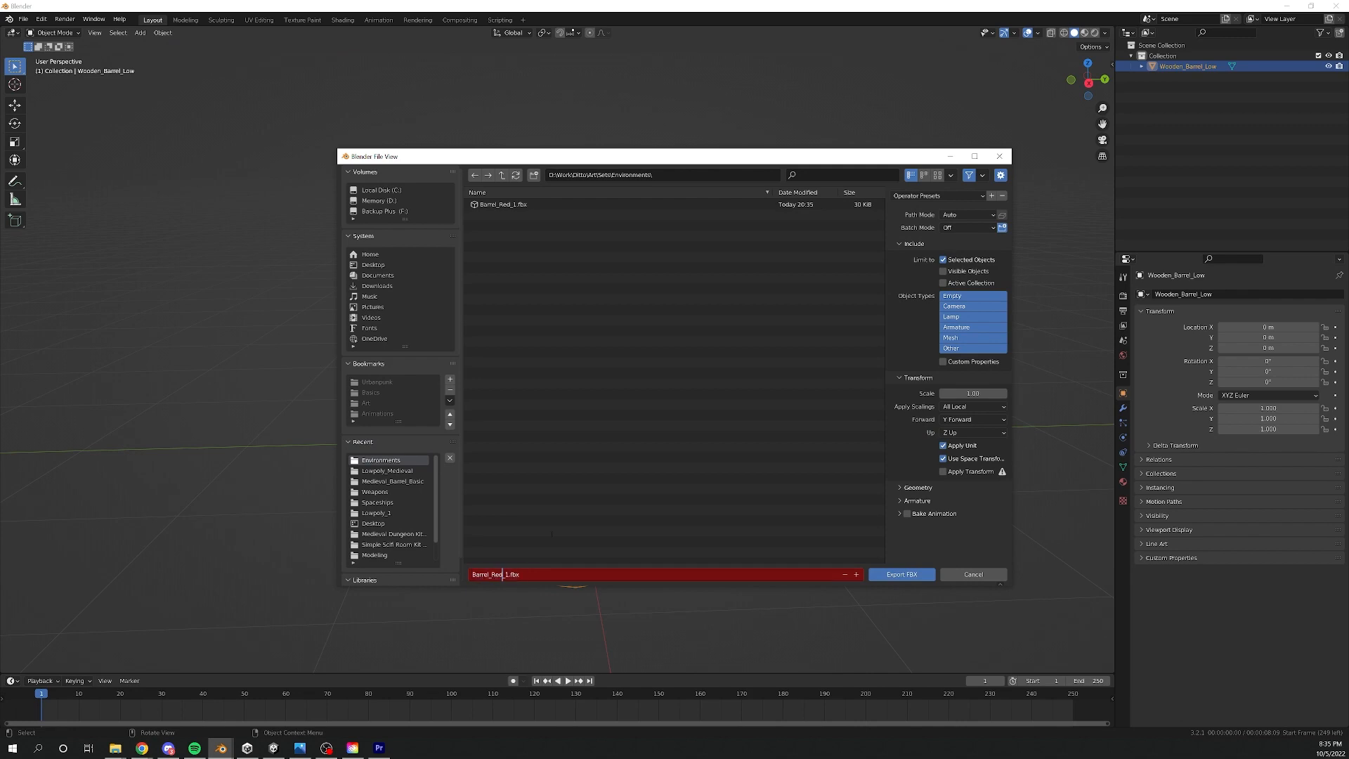
pyautogui.press('BackSpace')
pyautogui.press('BackSpace')
pyautogui.press('BackSpace')
pyautogui.write('Yellow')
pyautogui.click(901, 574)
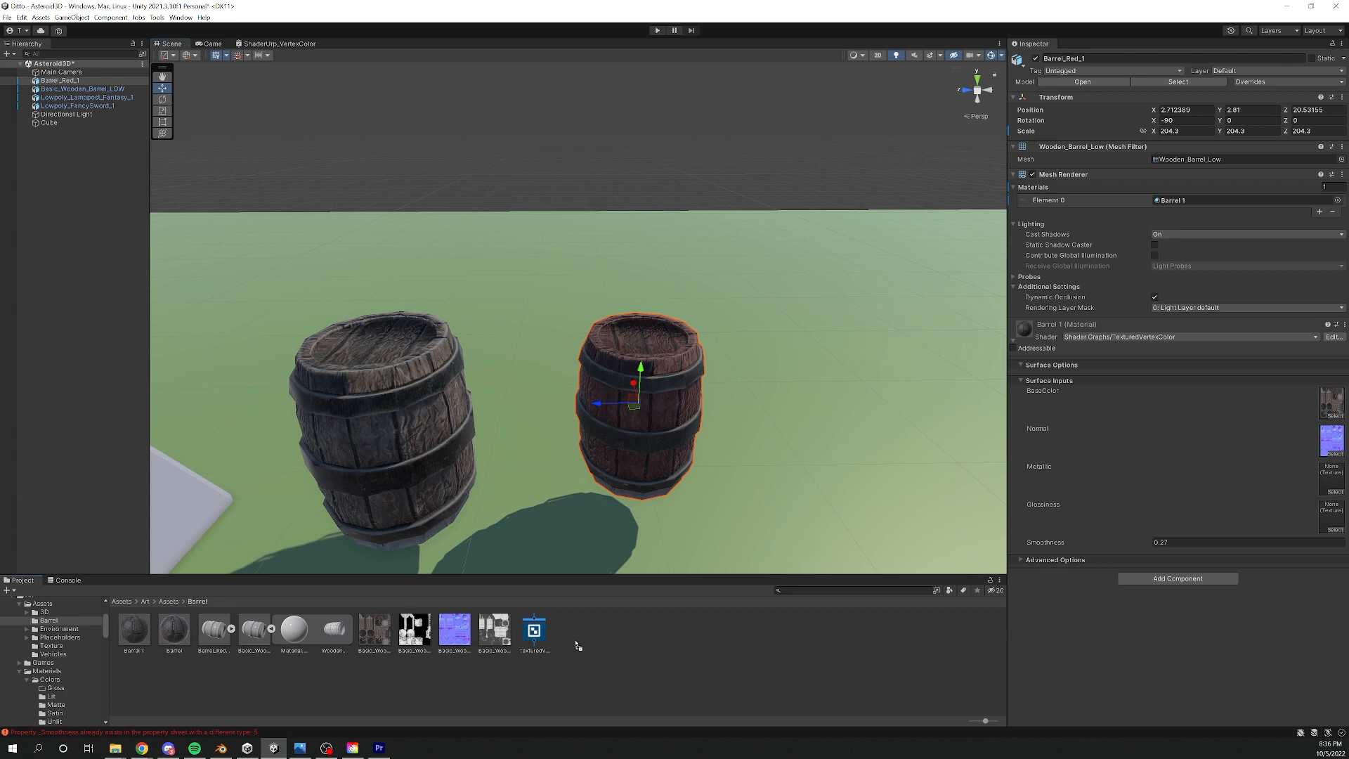
# - In Unity, add the Barrel_Yellow_1 model beside the red barrel, raised to Y 2.24 and scaled to 174.25
pyautogui.click(254, 629)
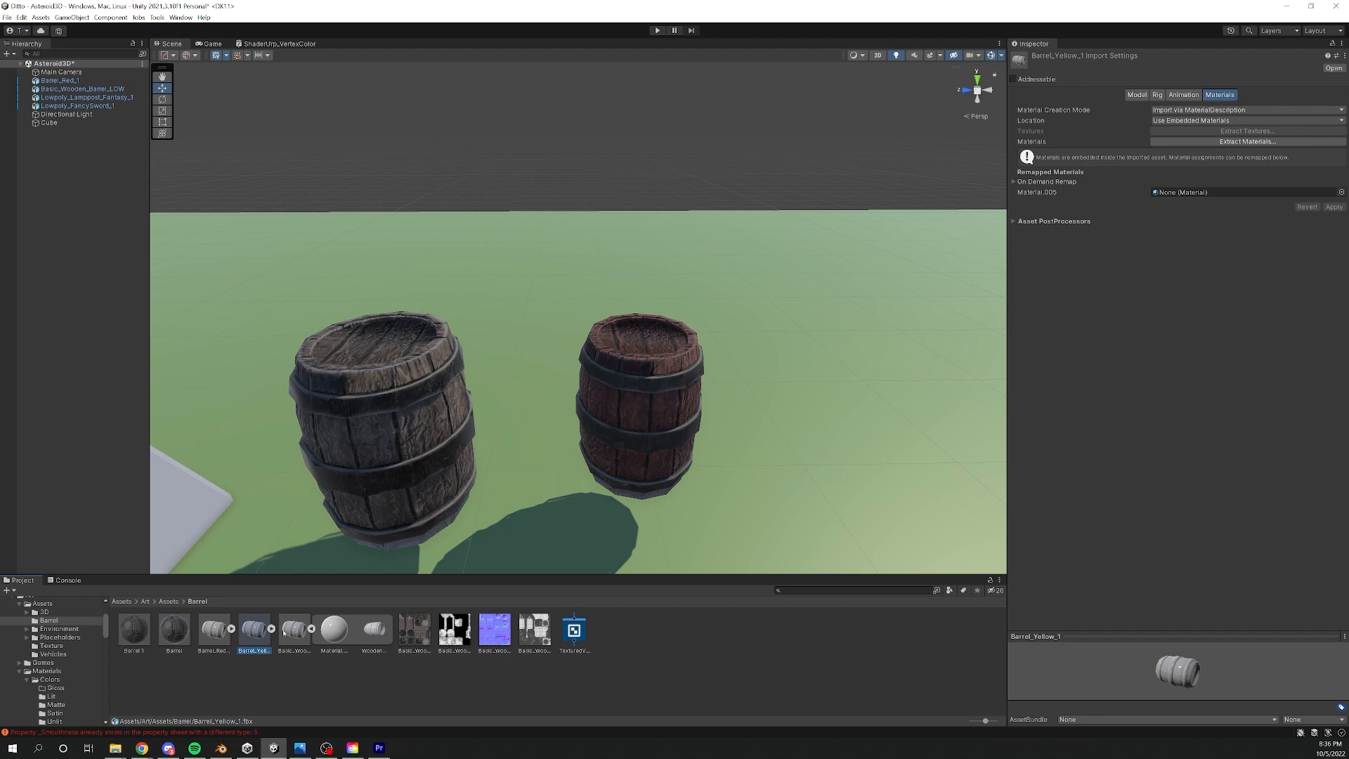
pyautogui.moveTo(254, 633); pyautogui.dragTo(787, 499)
pyautogui.scroll(-3, 787, 499)
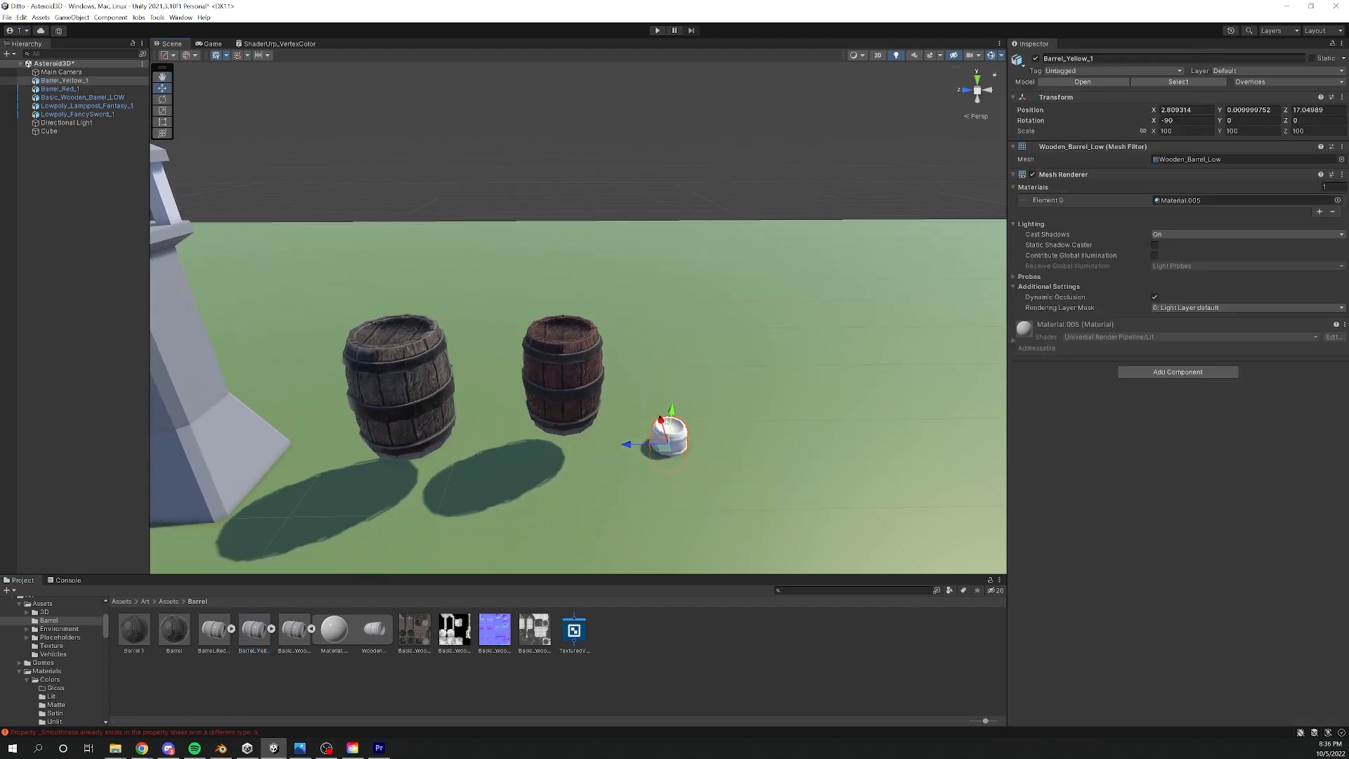
pyautogui.press('r')
pyautogui.moveTo(678, 360); pyautogui.dragTo(725, 380)
pyautogui.press('w')
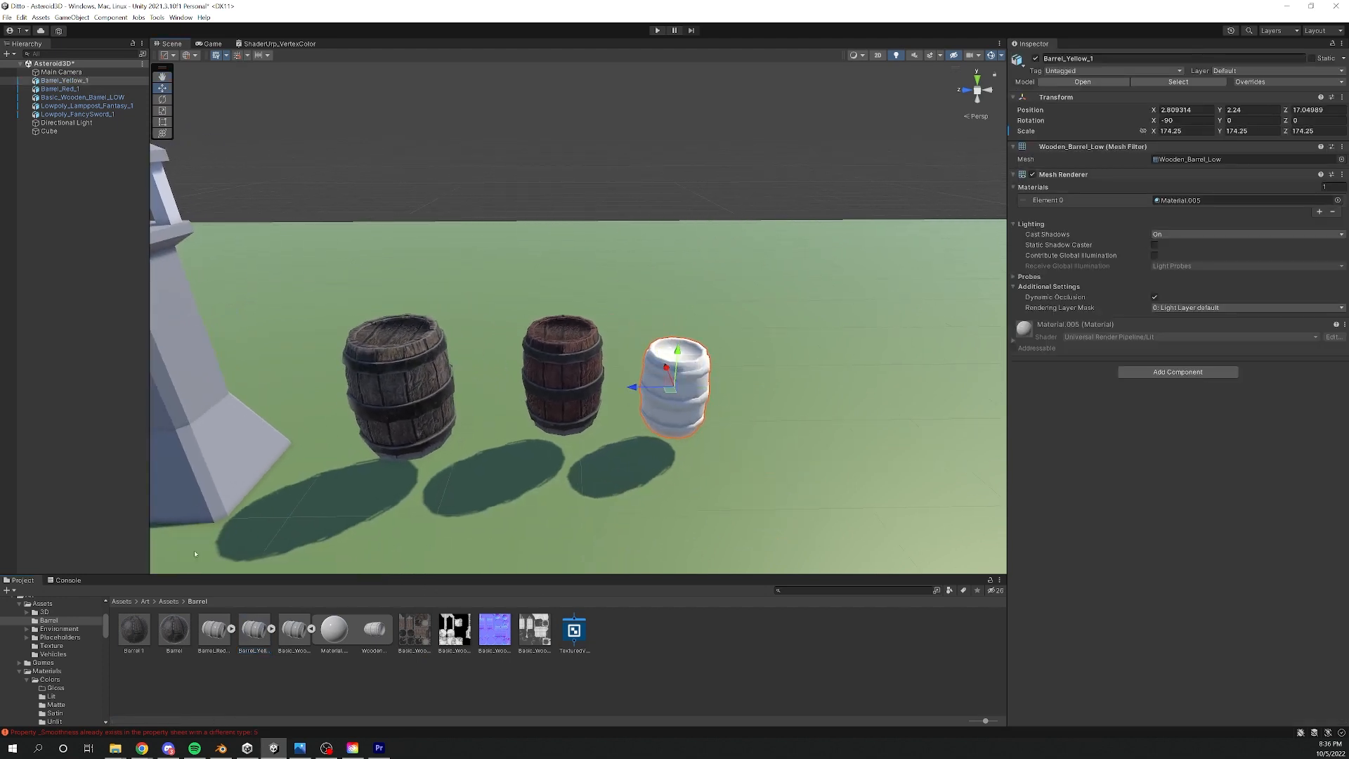
# - Apply the Barrel 1 material to the yellow barrel and raise it to Y 3
pyautogui.moveTo(697, 460); pyautogui.dragTo(1193, 202)
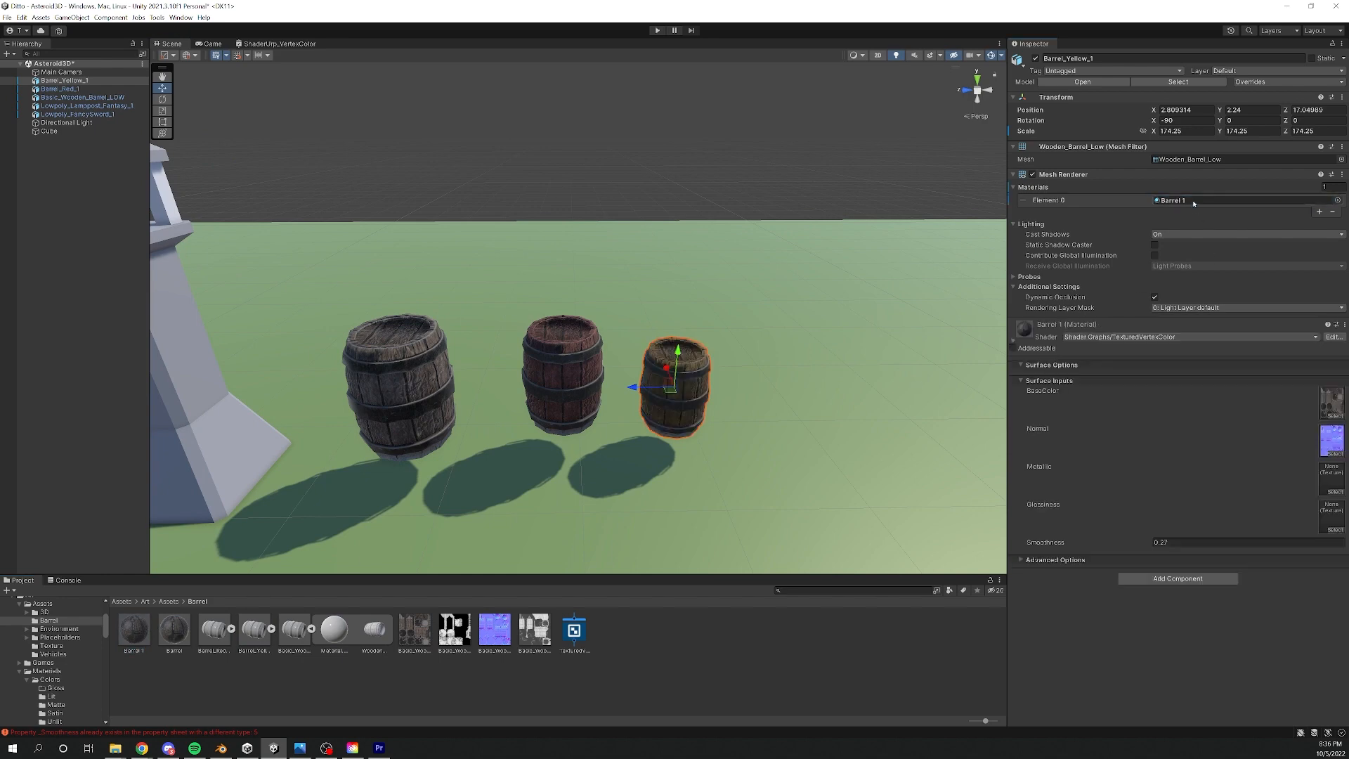
pyautogui.moveTo(678, 353); pyautogui.dragTo(692, 322)
pyautogui.scroll(3, 653, 340)
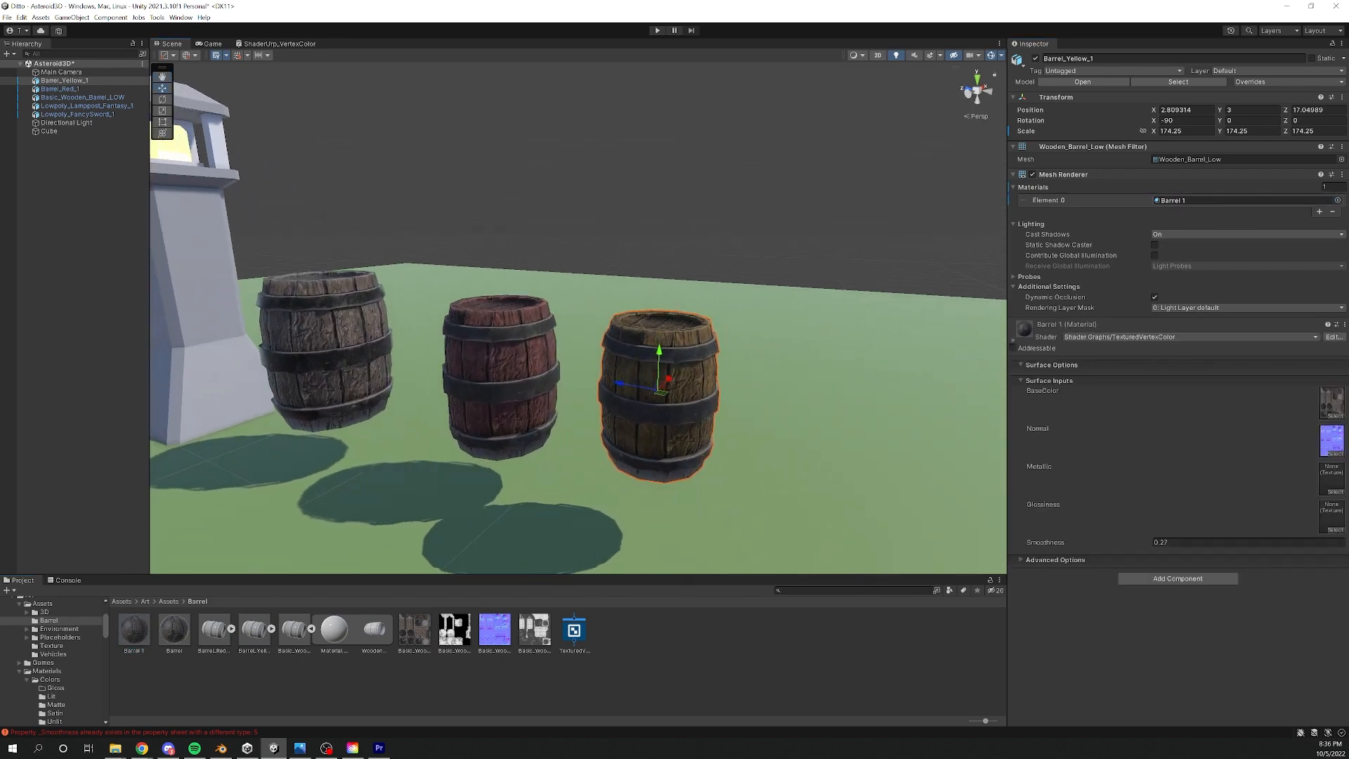
# - Open the TexturedVertexColor shader graph and examine how the Vertex Color node feeds the Multiply node
pyautogui.moveTo(1348, 227); pyautogui.dragTo(524, 172)
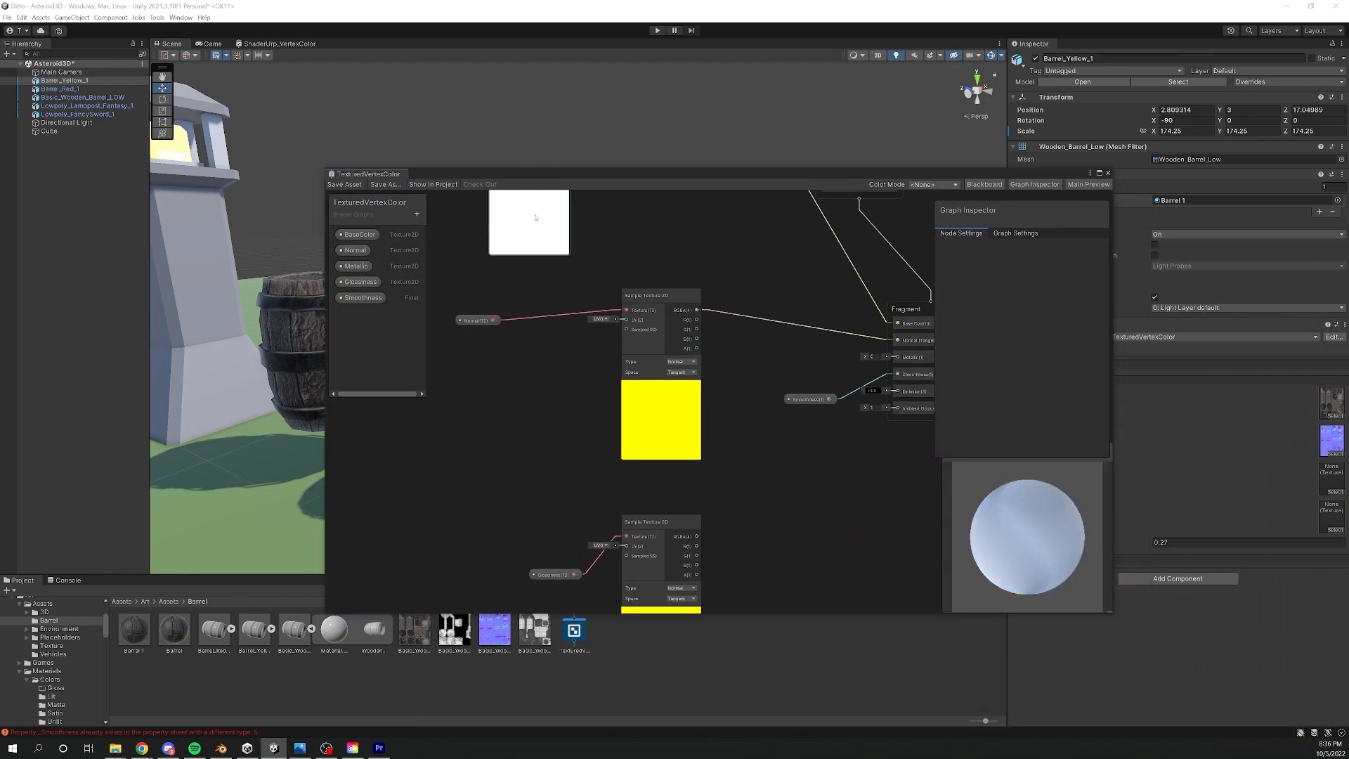
pyautogui.moveTo(556, 298); pyautogui.dragTo(614, 654, button='middle')
pyautogui.click(548, 262)
pyautogui.moveTo(548, 263); pyautogui.dragTo(508, 289)
pyautogui.moveTo(514, 408); pyautogui.dragTo(555, 347, button='middle')
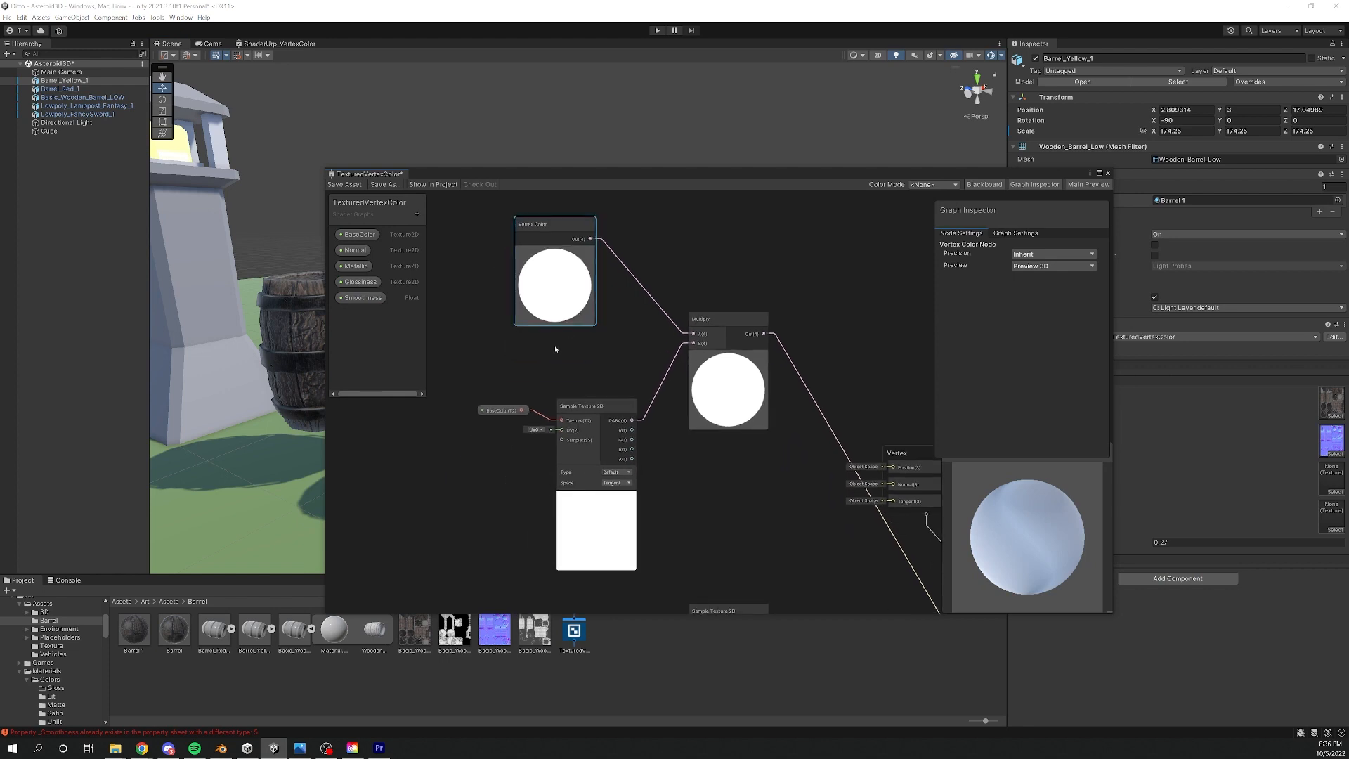
pyautogui.scroll(2, 611, 343)
pyautogui.scroll(-1, 692, 325)
pyautogui.moveTo(735, 311); pyautogui.dragTo(720, 334, button='middle')
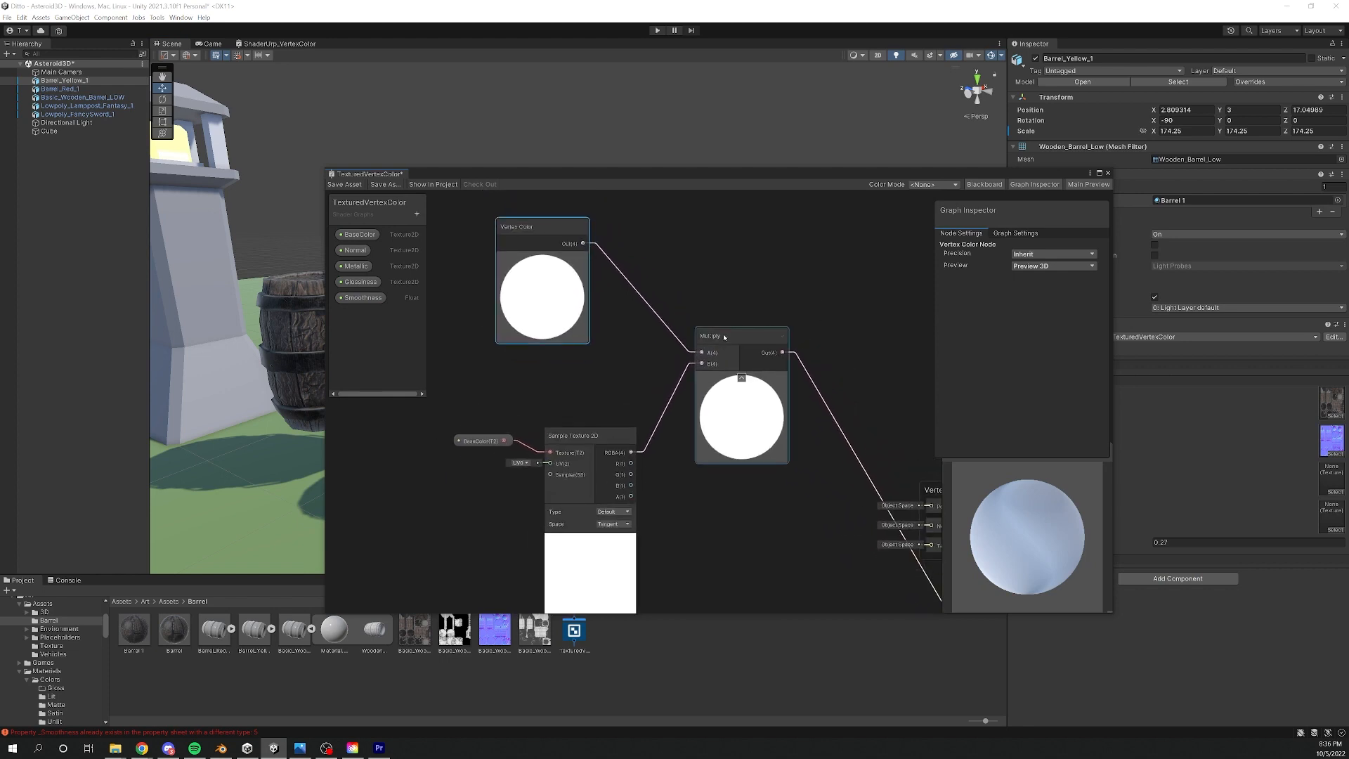
# - Examine the BaseColor Texture2D property, its Sample Texture 2D node and the Multiply connection to the Fragment's Base Color
pyautogui.moveTo(523, 431); pyautogui.dragTo(542, 374, button='middle')
pyautogui.click(500, 385)
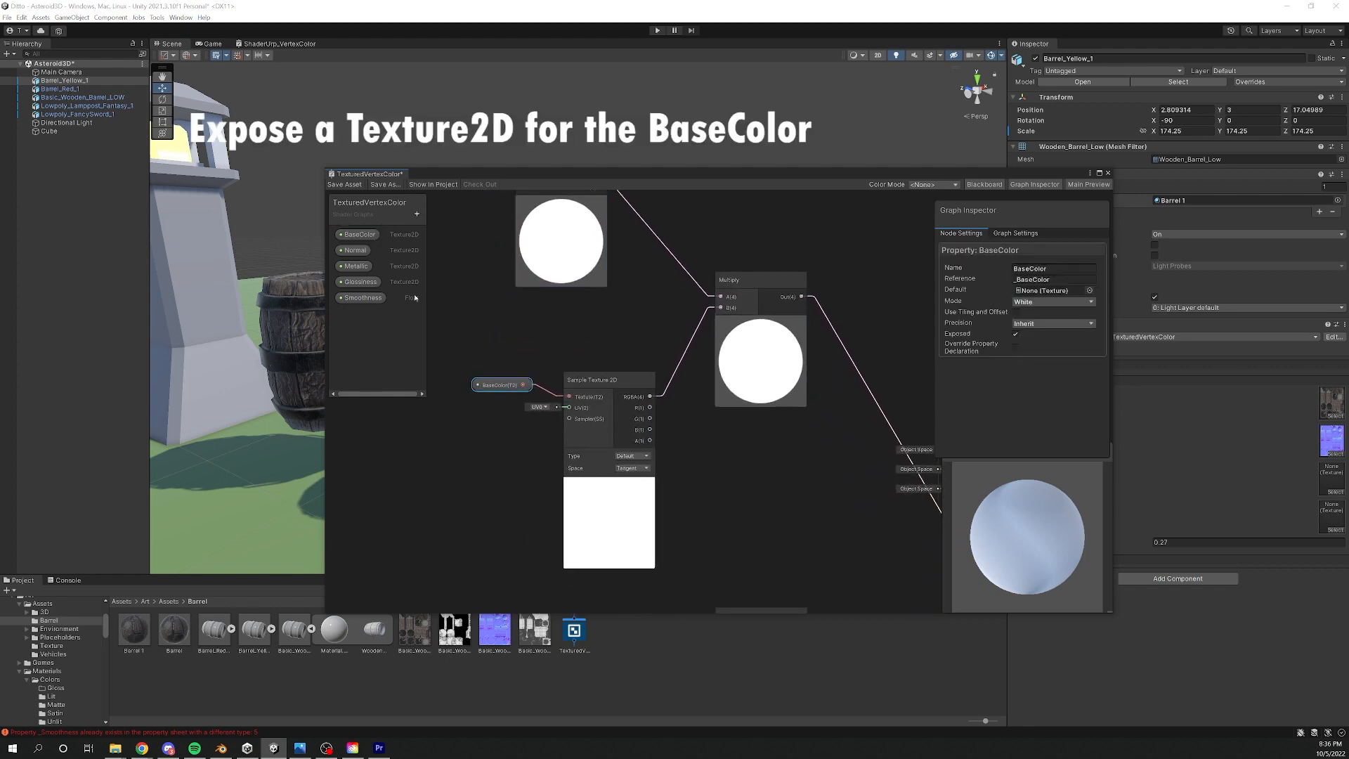
pyautogui.moveTo(596, 381); pyautogui.dragTo(596, 362)
pyautogui.moveTo(701, 317); pyautogui.dragTo(535, 327, button='middle')
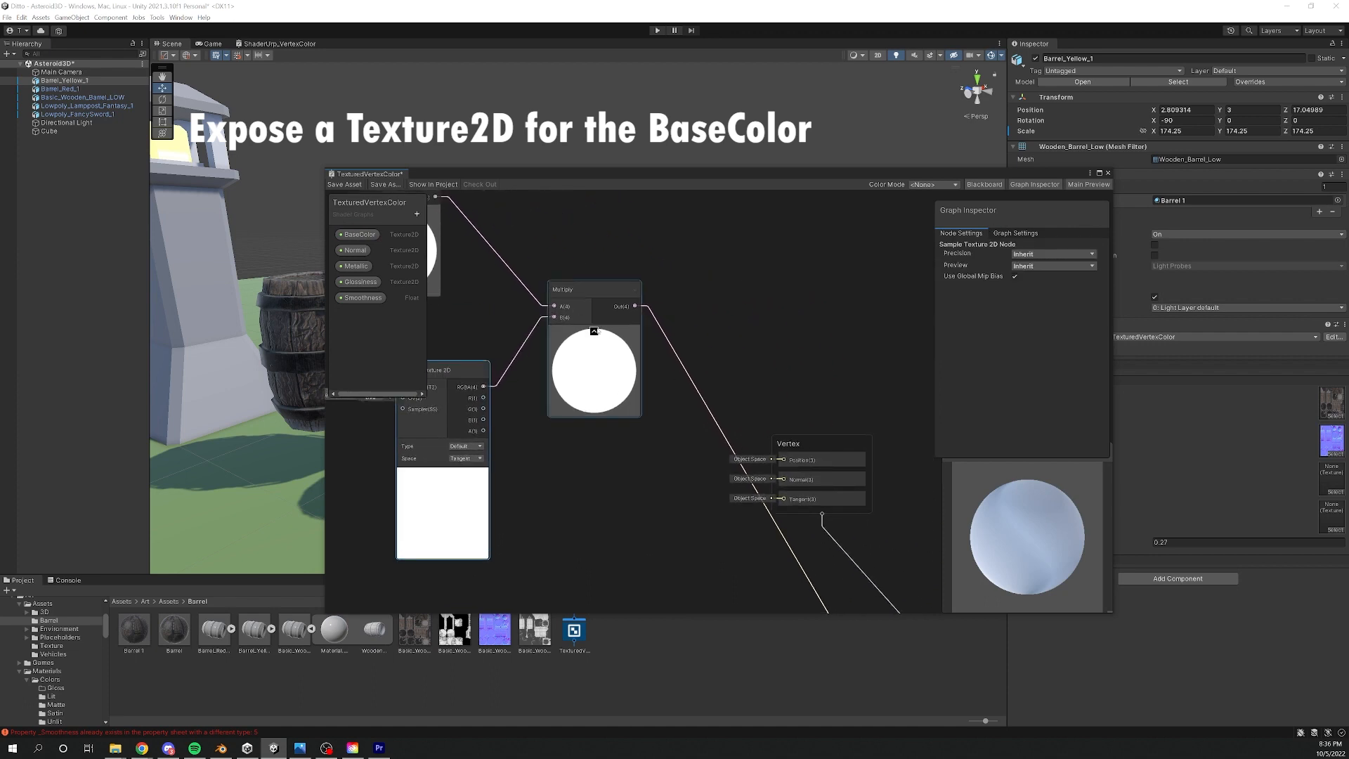
pyautogui.moveTo(592, 299); pyautogui.dragTo(599, 364)
pyautogui.moveTo(703, 440); pyautogui.dragTo(654, 353, button='middle')
pyautogui.moveTo(756, 356); pyautogui.dragTo(832, 286)
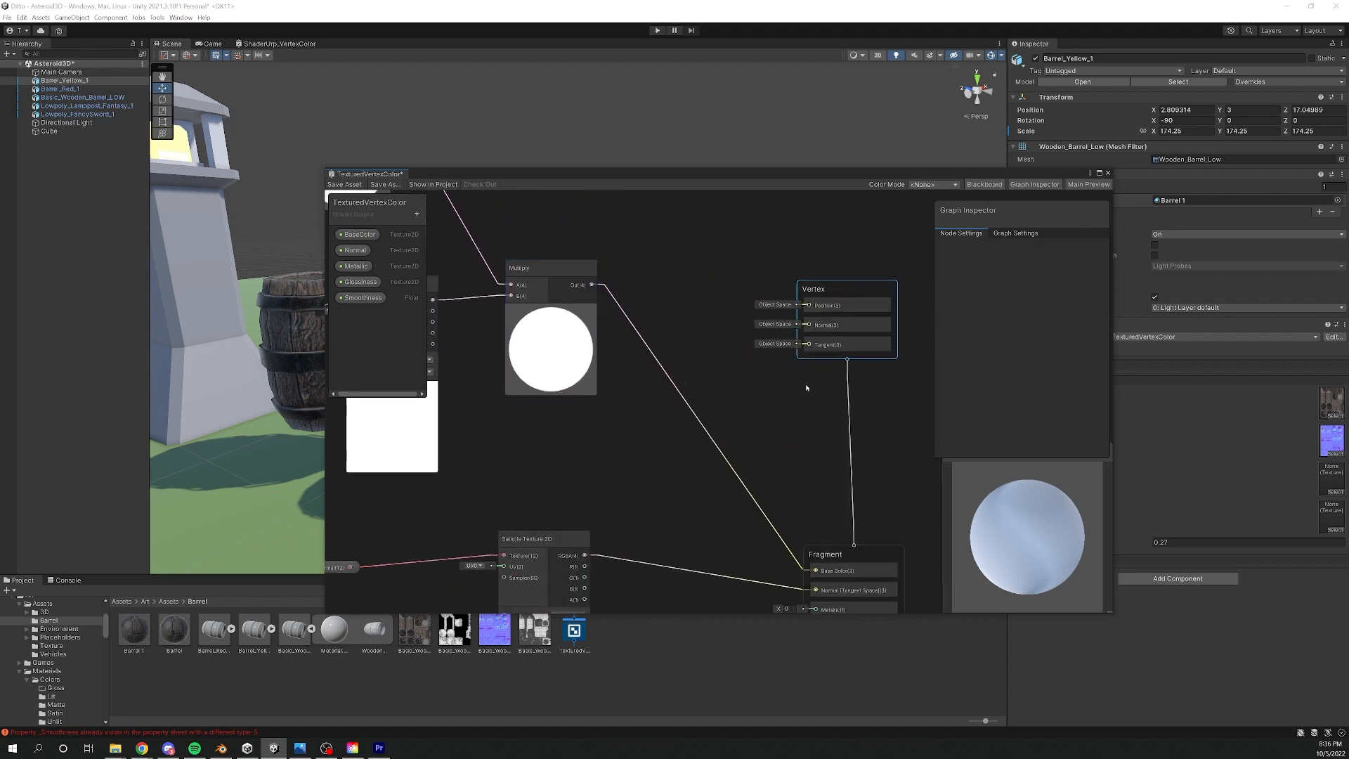
pyautogui.moveTo(807, 390); pyautogui.dragTo(680, 223, button='middle')
pyautogui.moveTo(611, 363); pyautogui.dragTo(723, 394, button='middle')
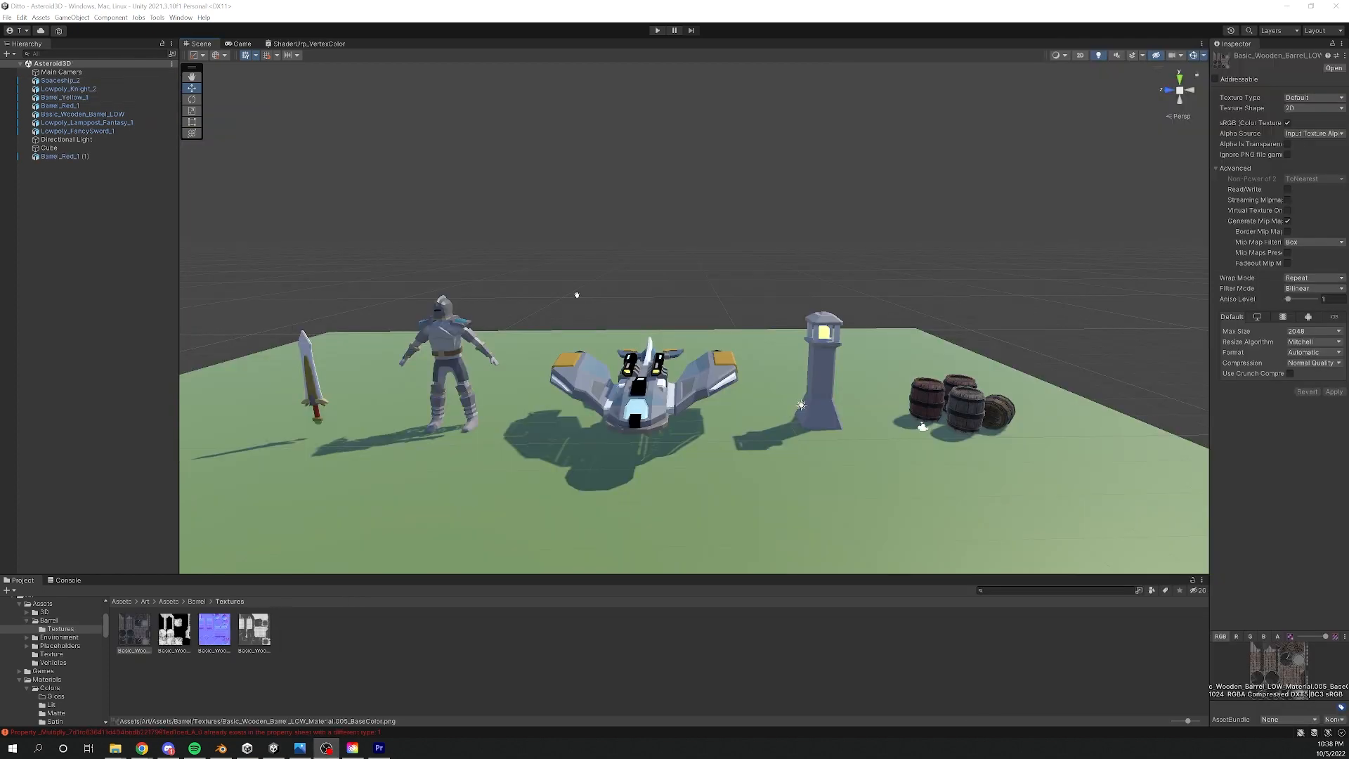
pyautogui.moveTo(572, 292); pyautogui.dragTo(546, 276, button='middle')
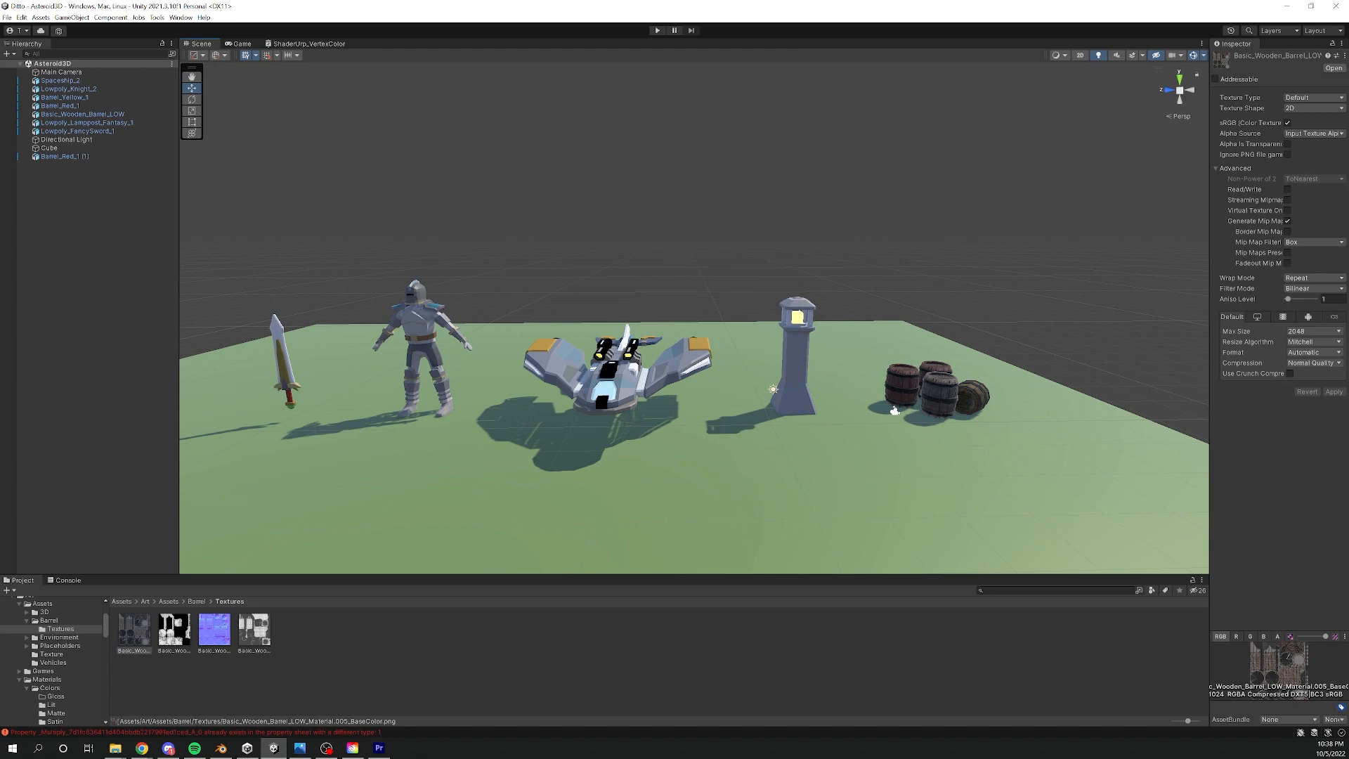
pyautogui.moveTo(538, 286); pyautogui.dragTo(568, 248, button='middle')
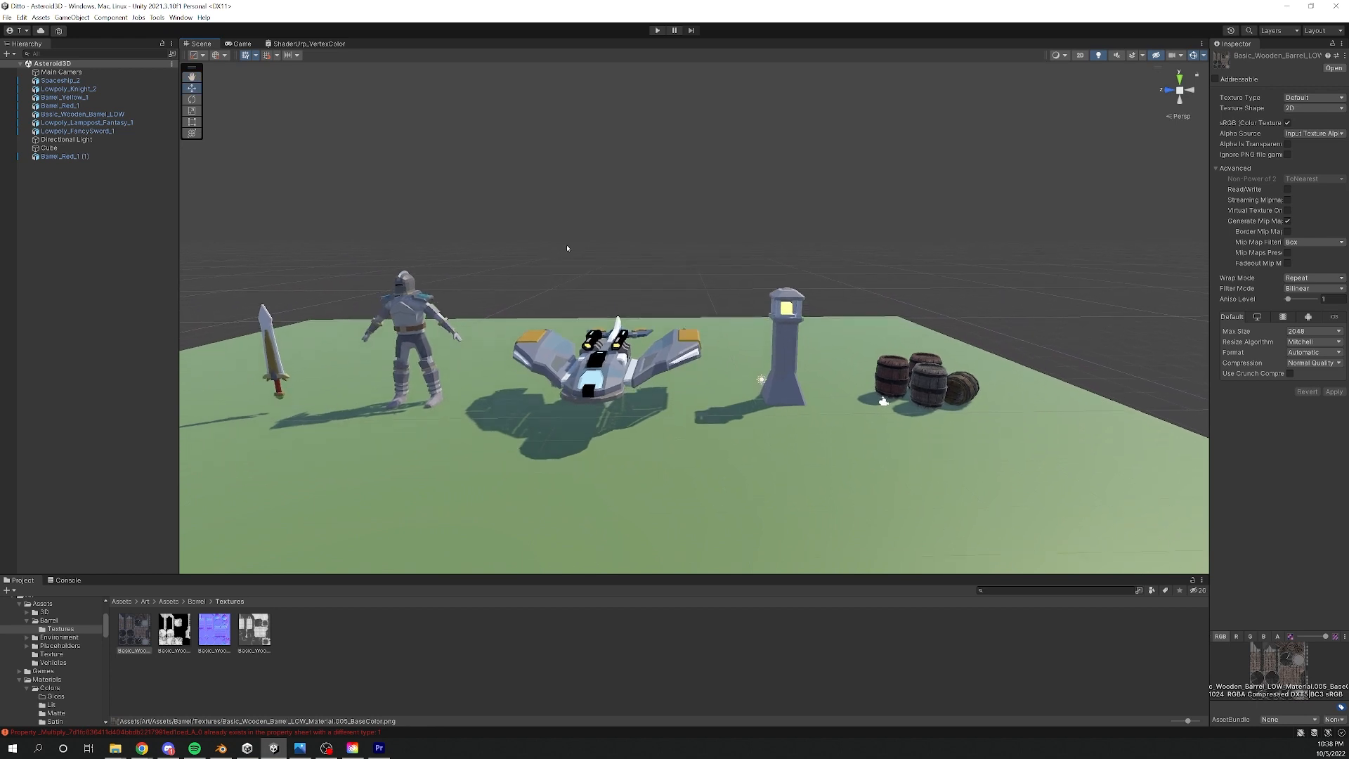